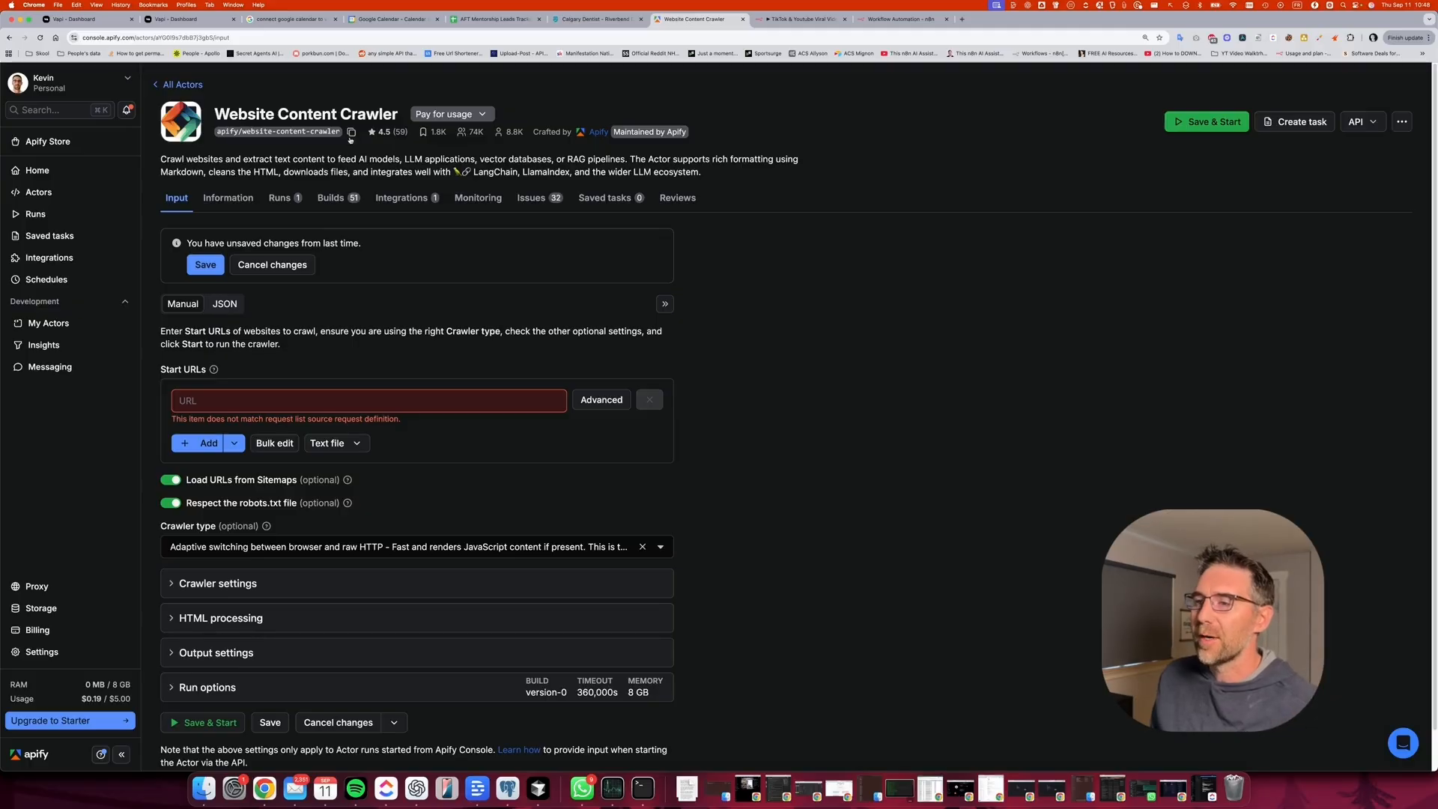
click(351, 131)
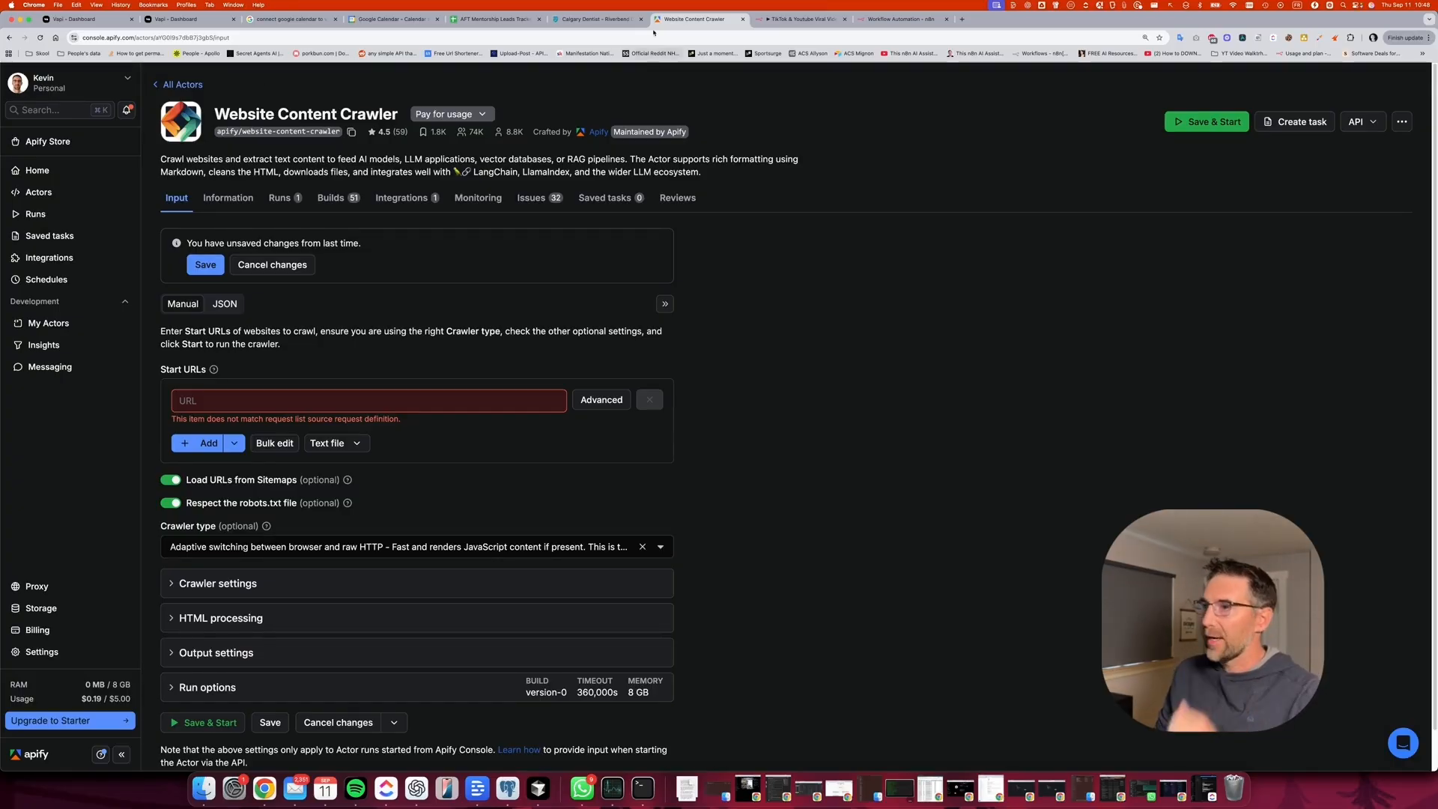
click(596, 16)
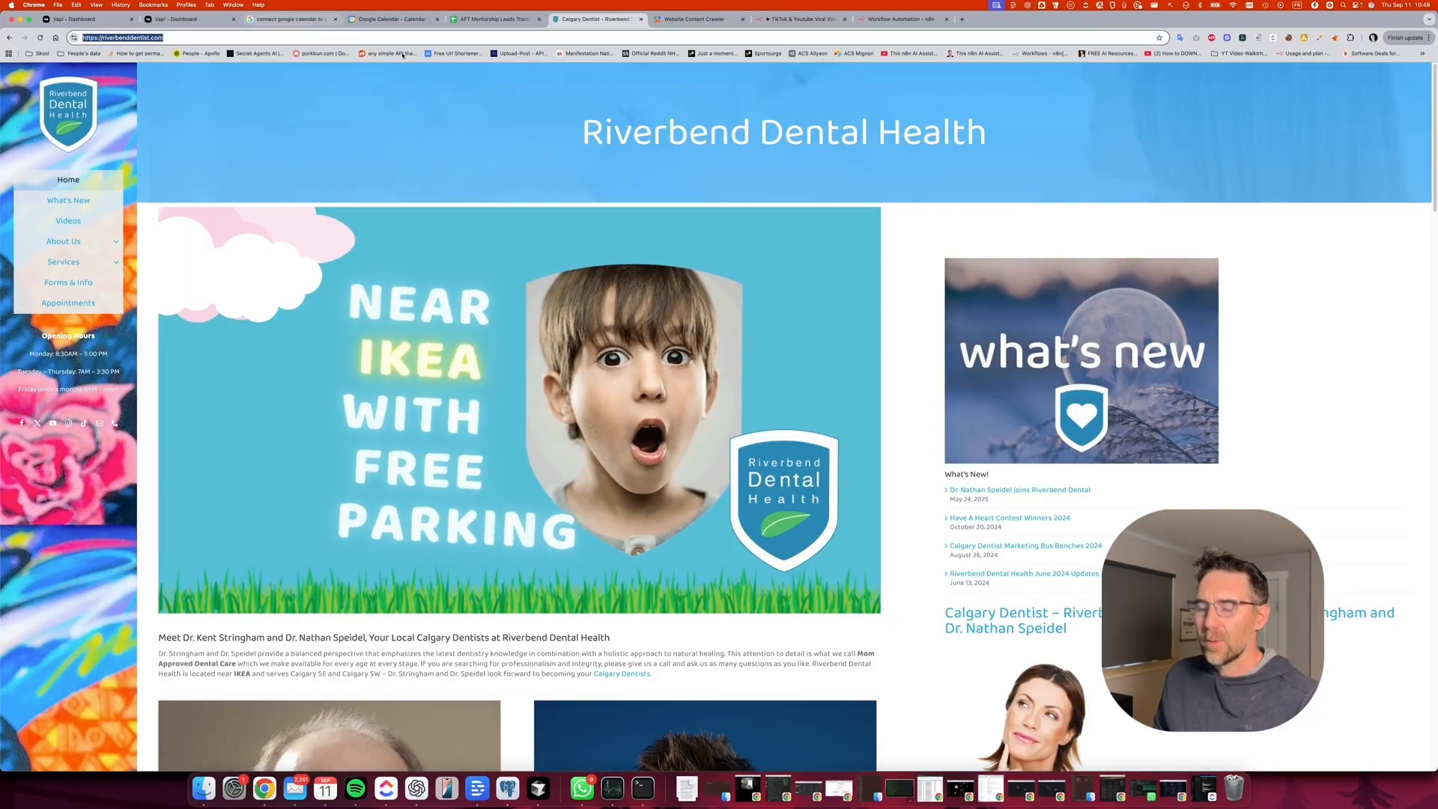
click(693, 19)
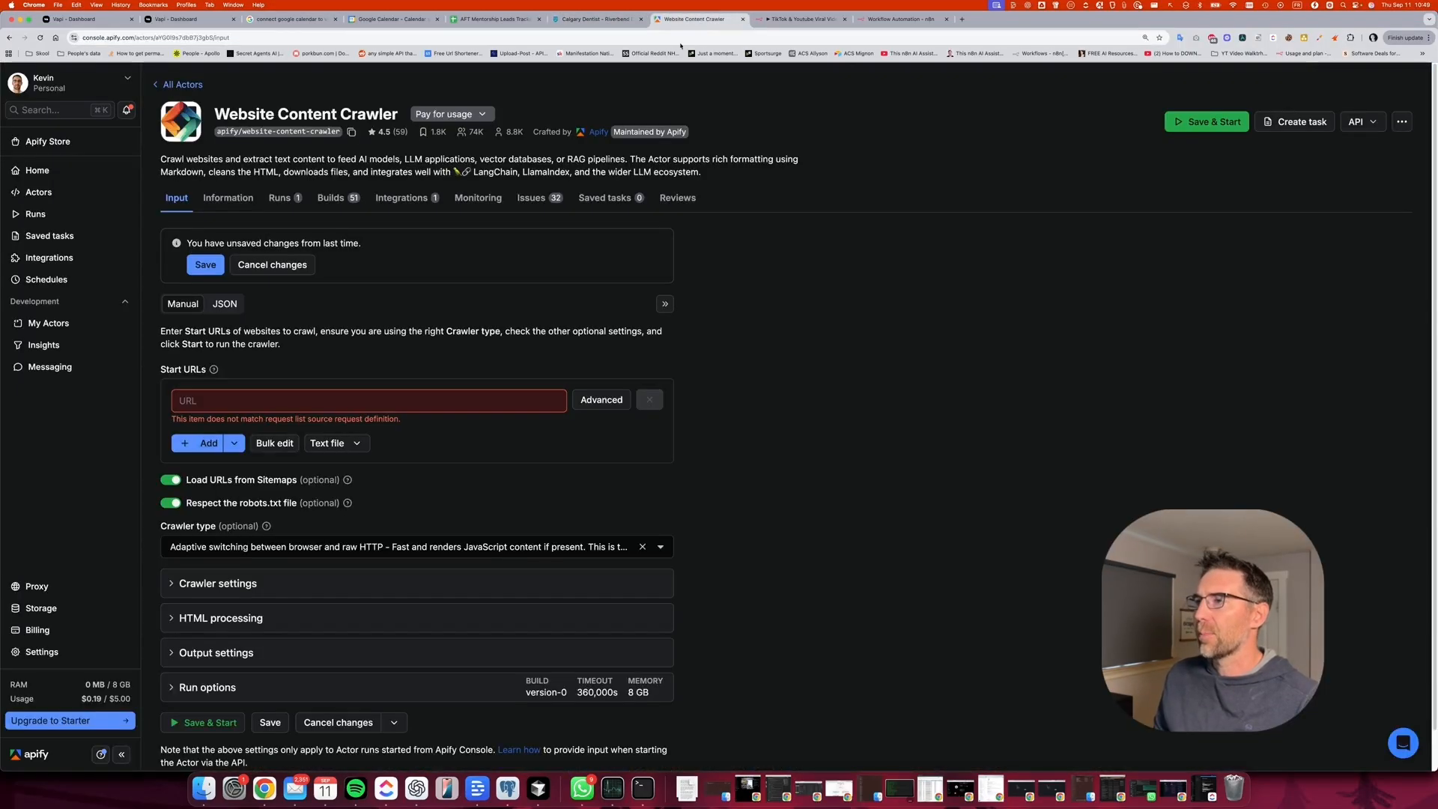
click(303, 390)
key(super+v)
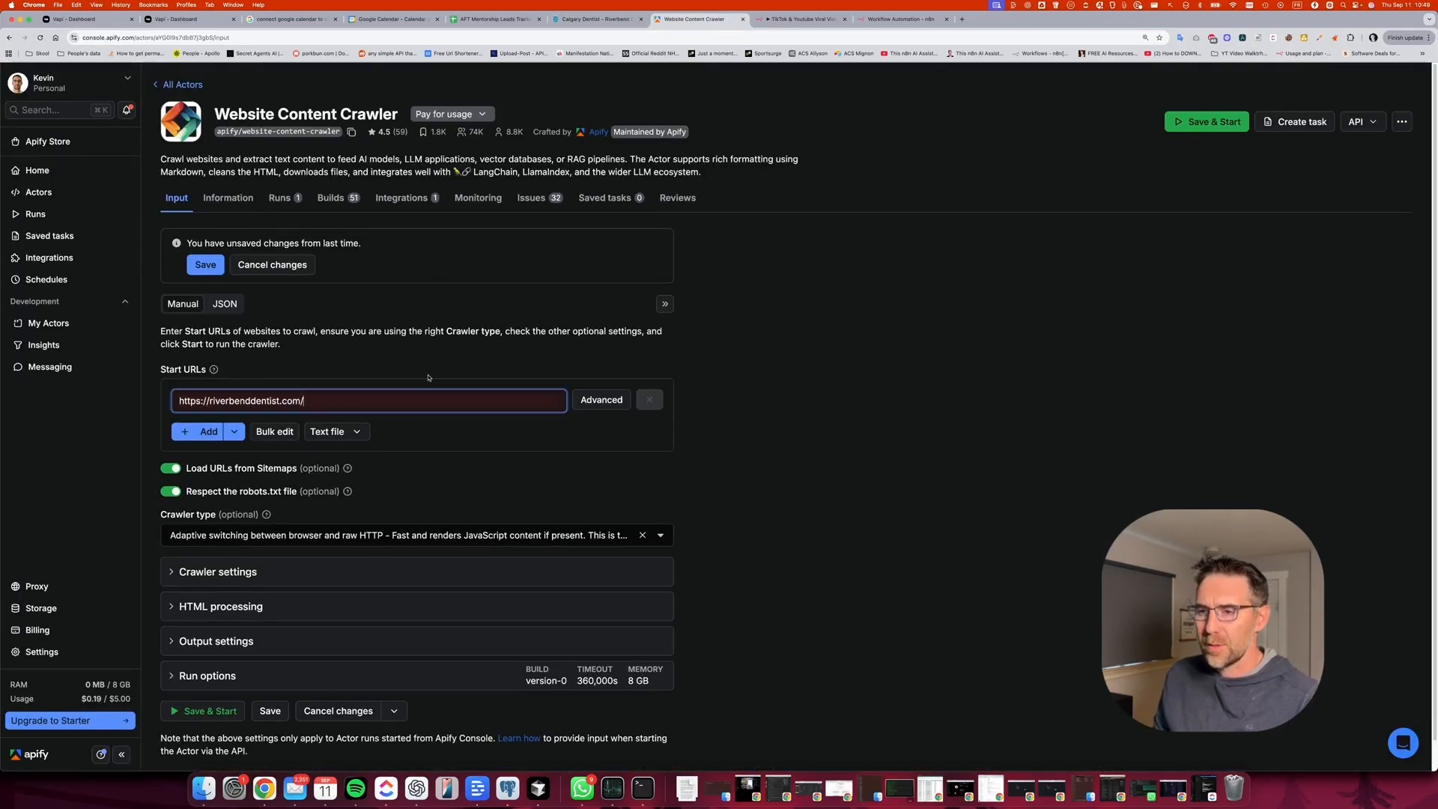
Review the optional crawler settings, including URL globs, crawling depth, page limit and concurrency.
scroll(701, 314, down, 1)
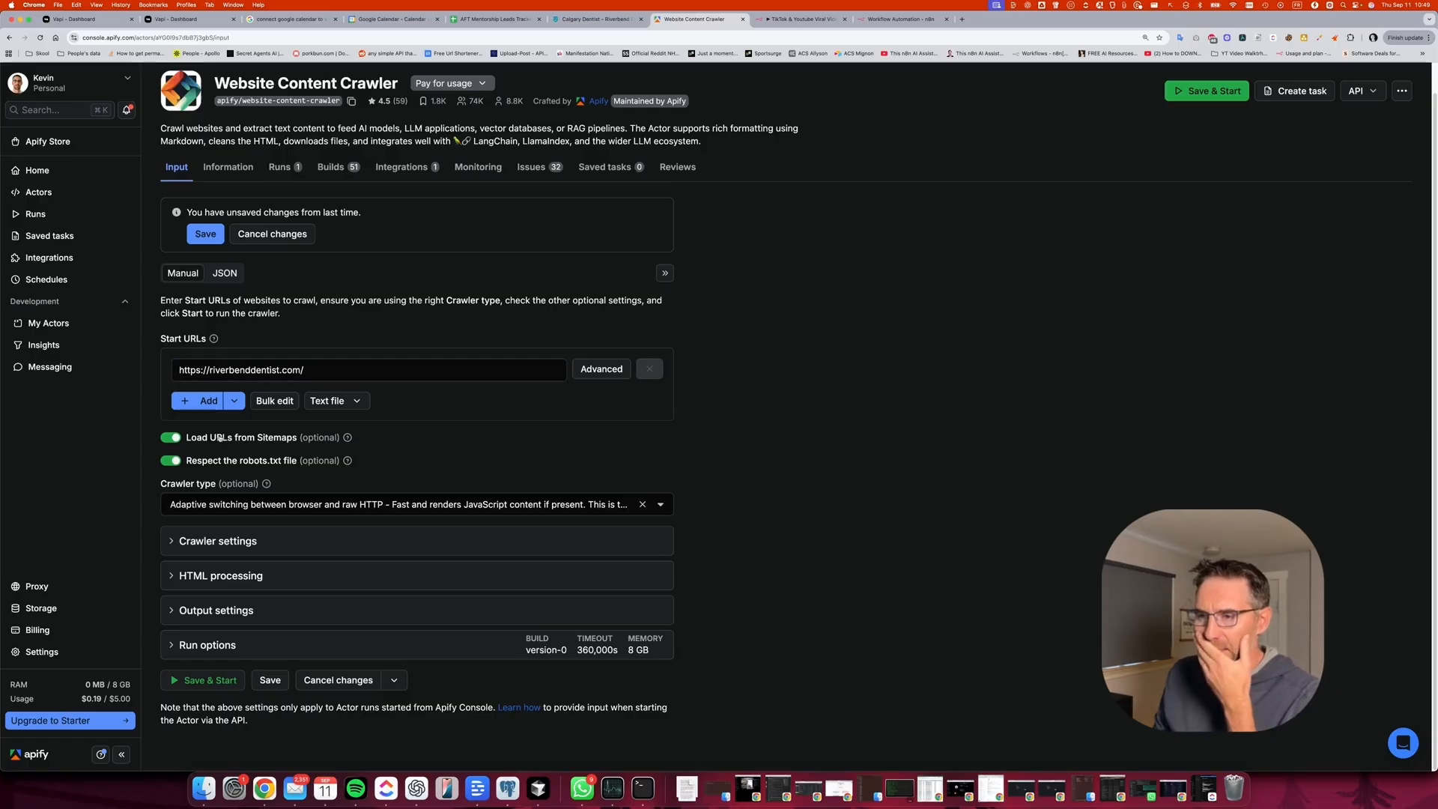
click(251, 552)
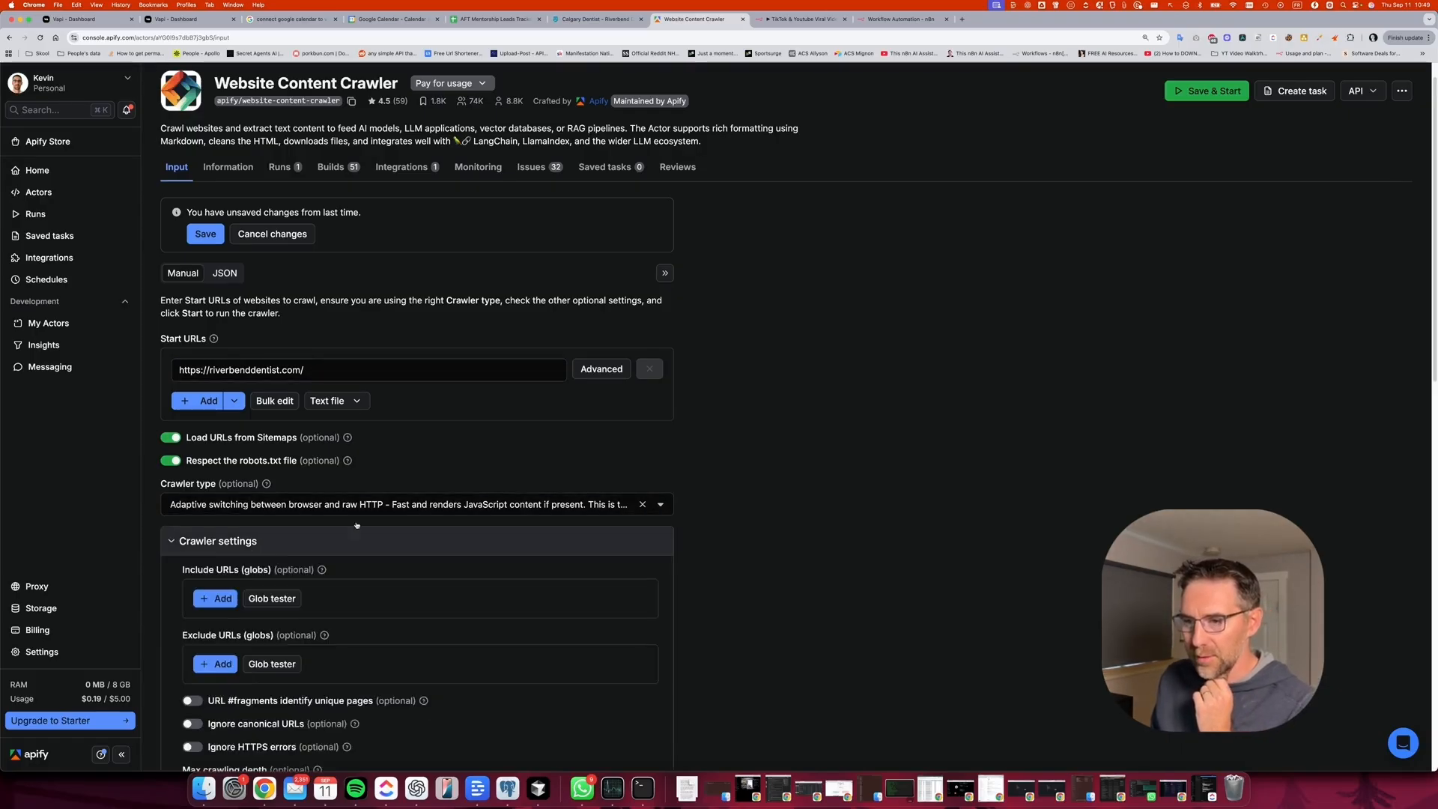
scroll(769, 425, down, 4)
scroll(769, 426, down, 1)
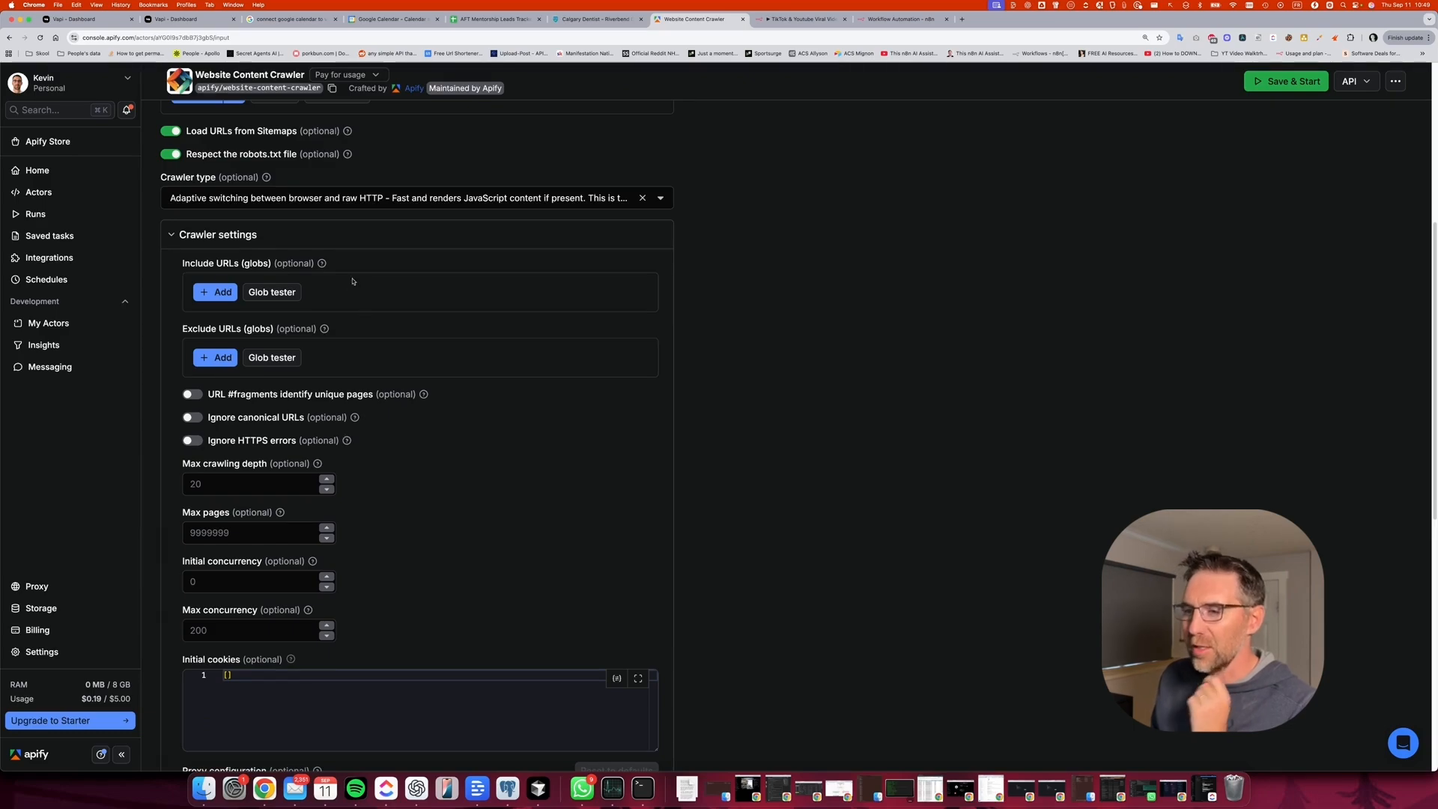
click(172, 241)
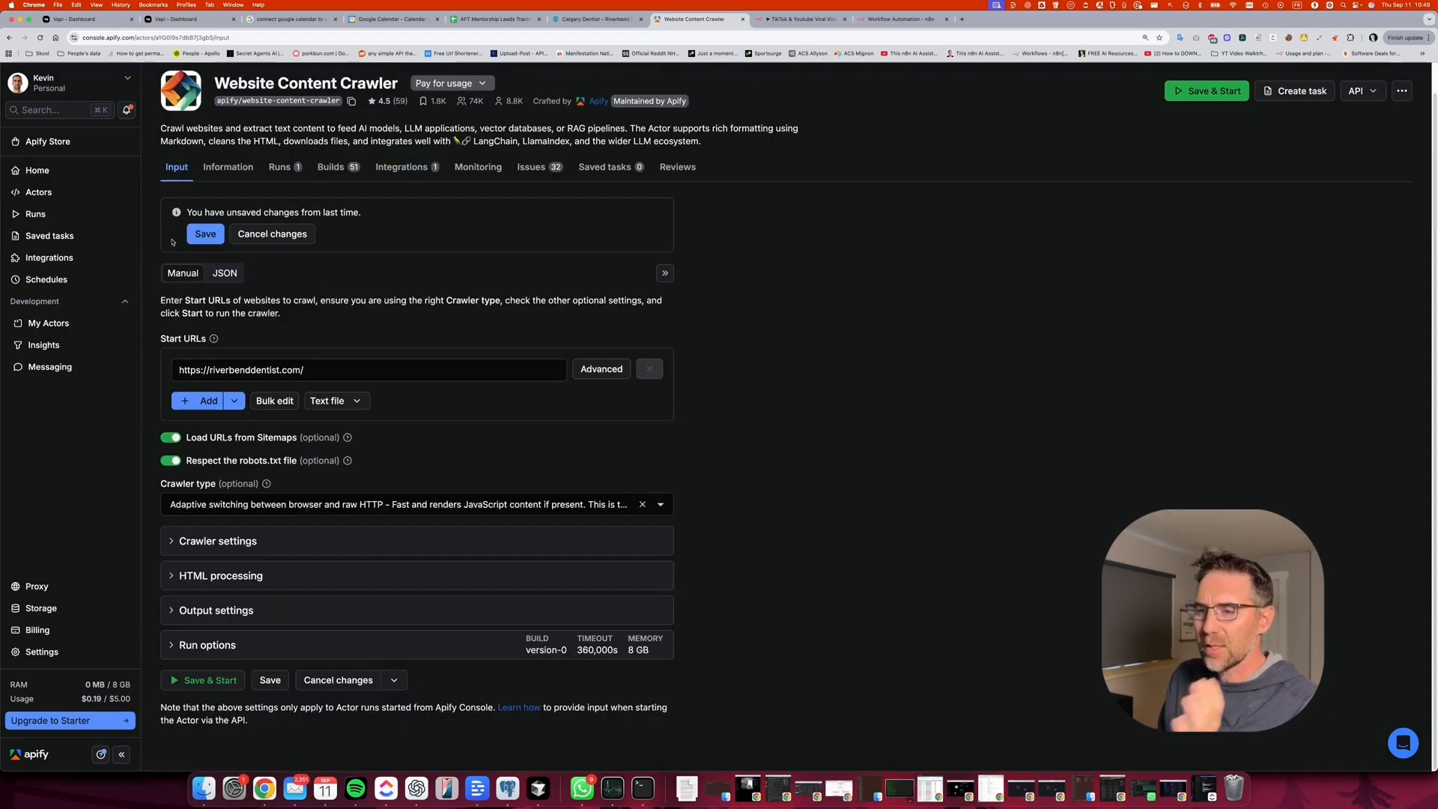
Review the crawler's HTML processing options and output settings without altering them.
click(251, 578)
scroll(244, 528, down, 1)
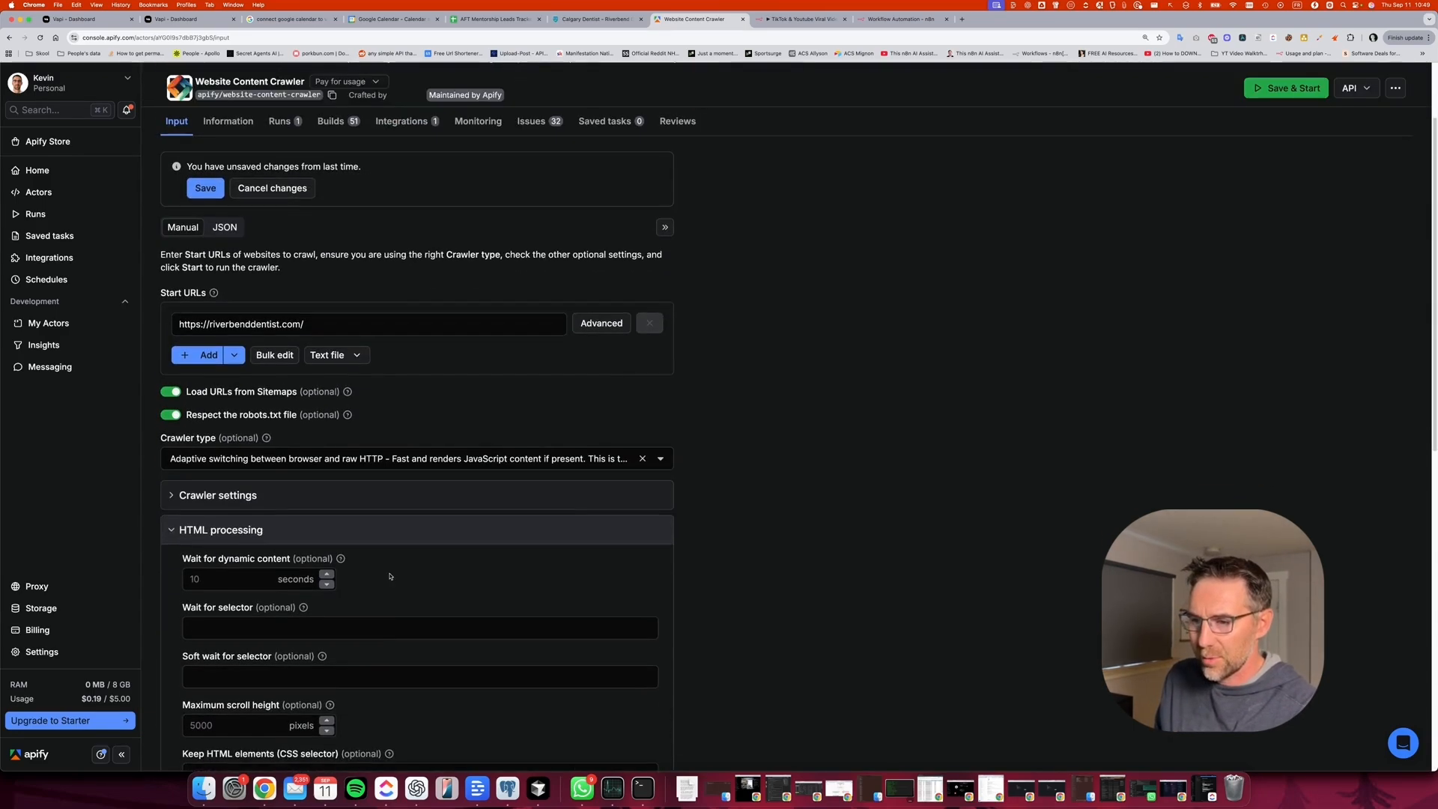
scroll(244, 524, down, 1)
click(223, 529)
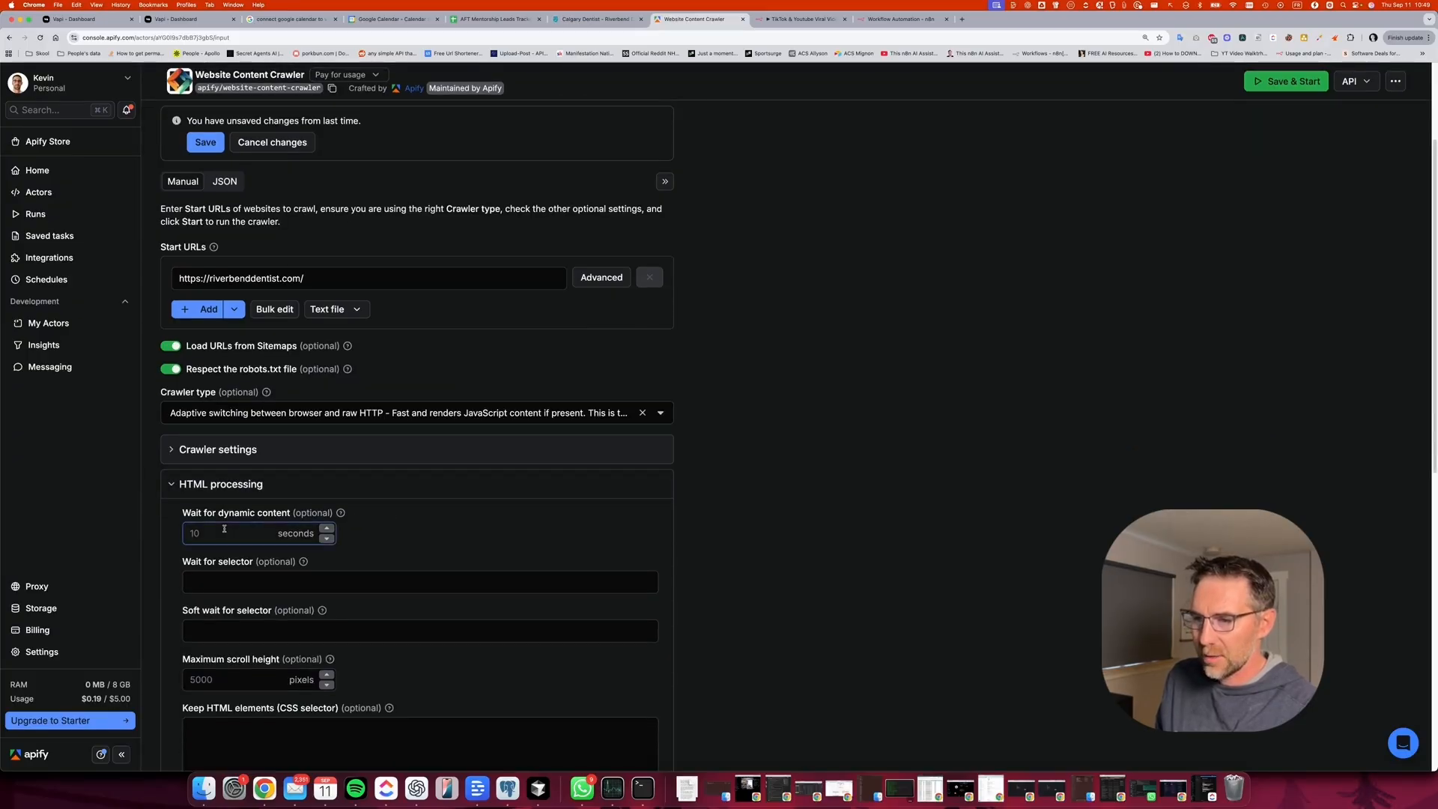
scroll(354, 478, down, 2)
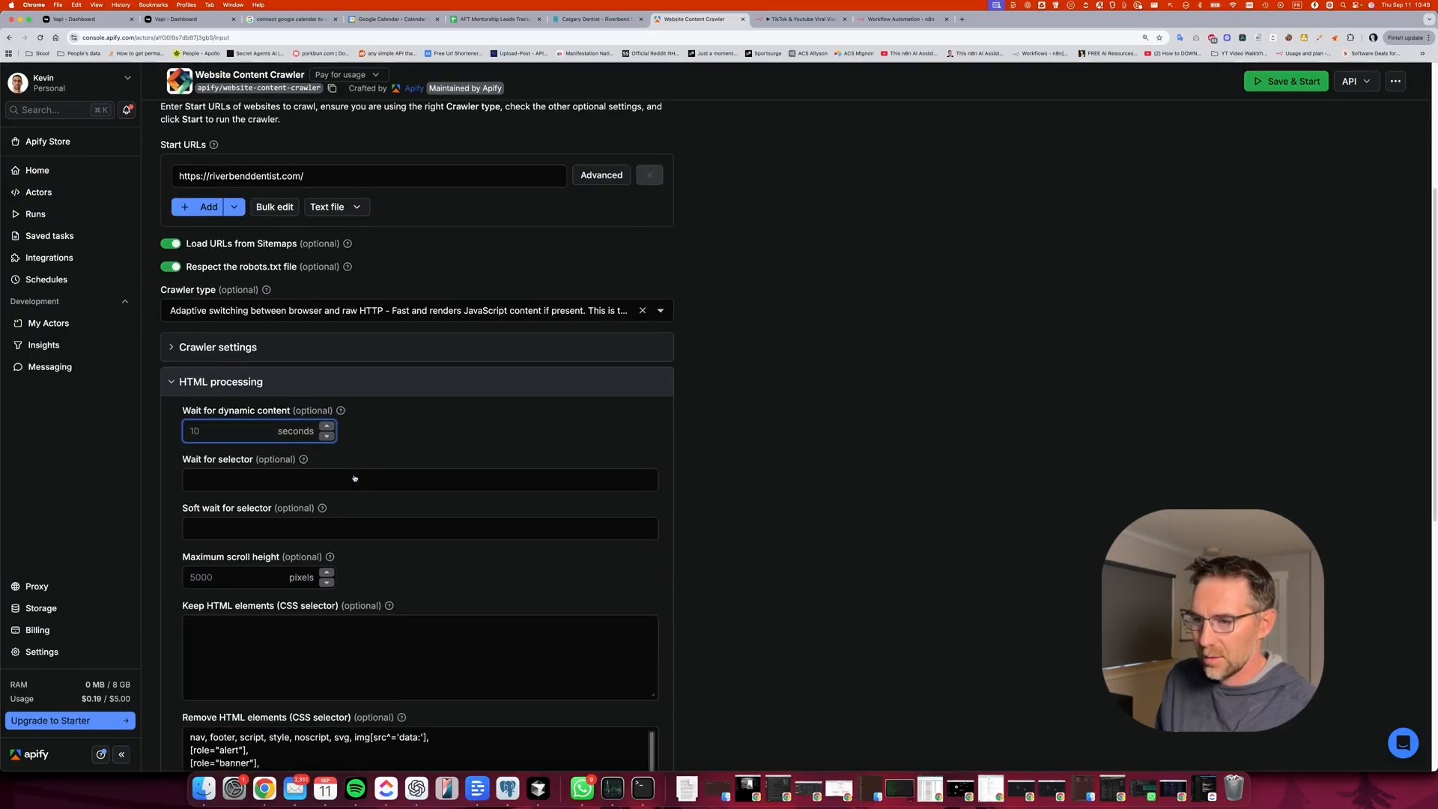
click(584, 378)
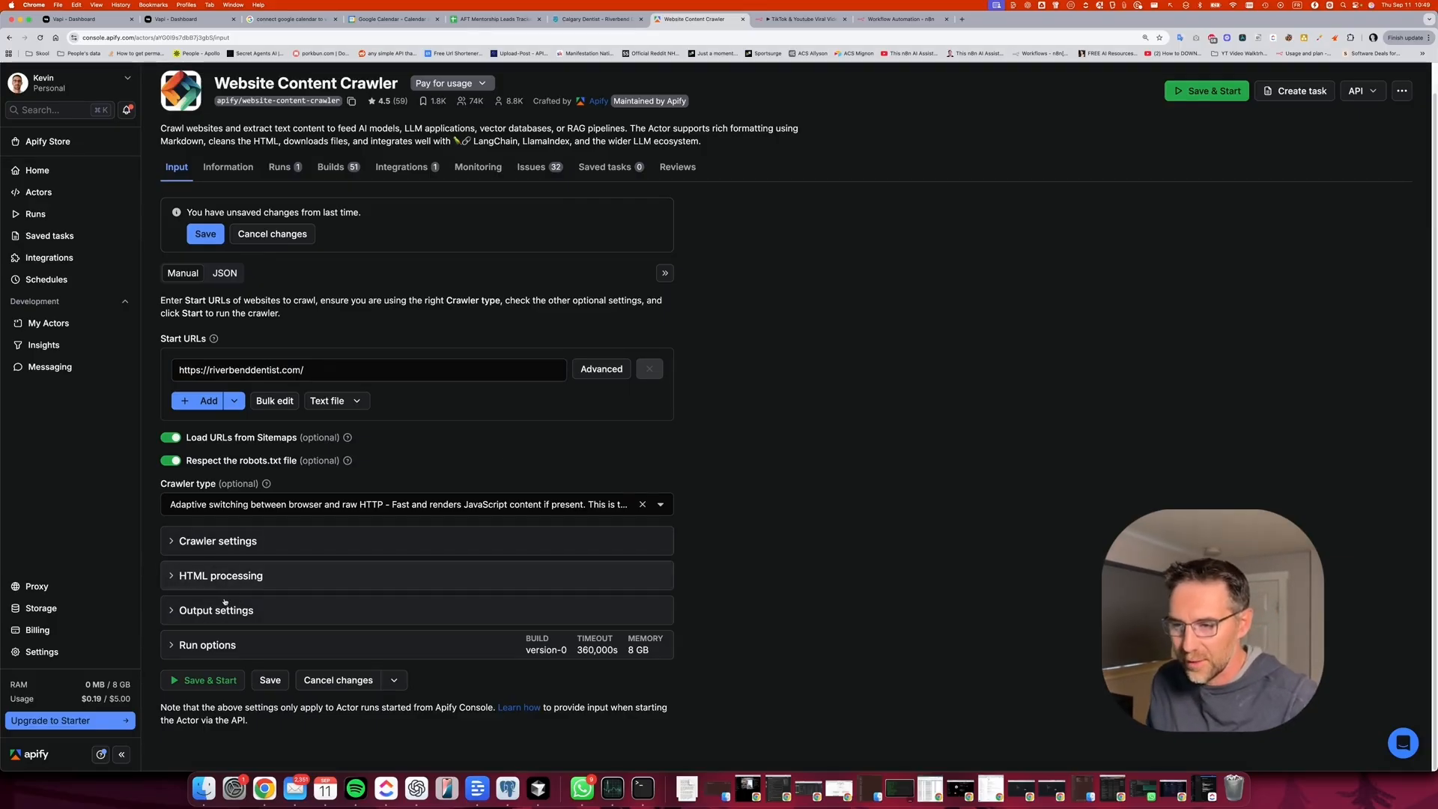
click(359, 575)
scroll(360, 591, down, 4)
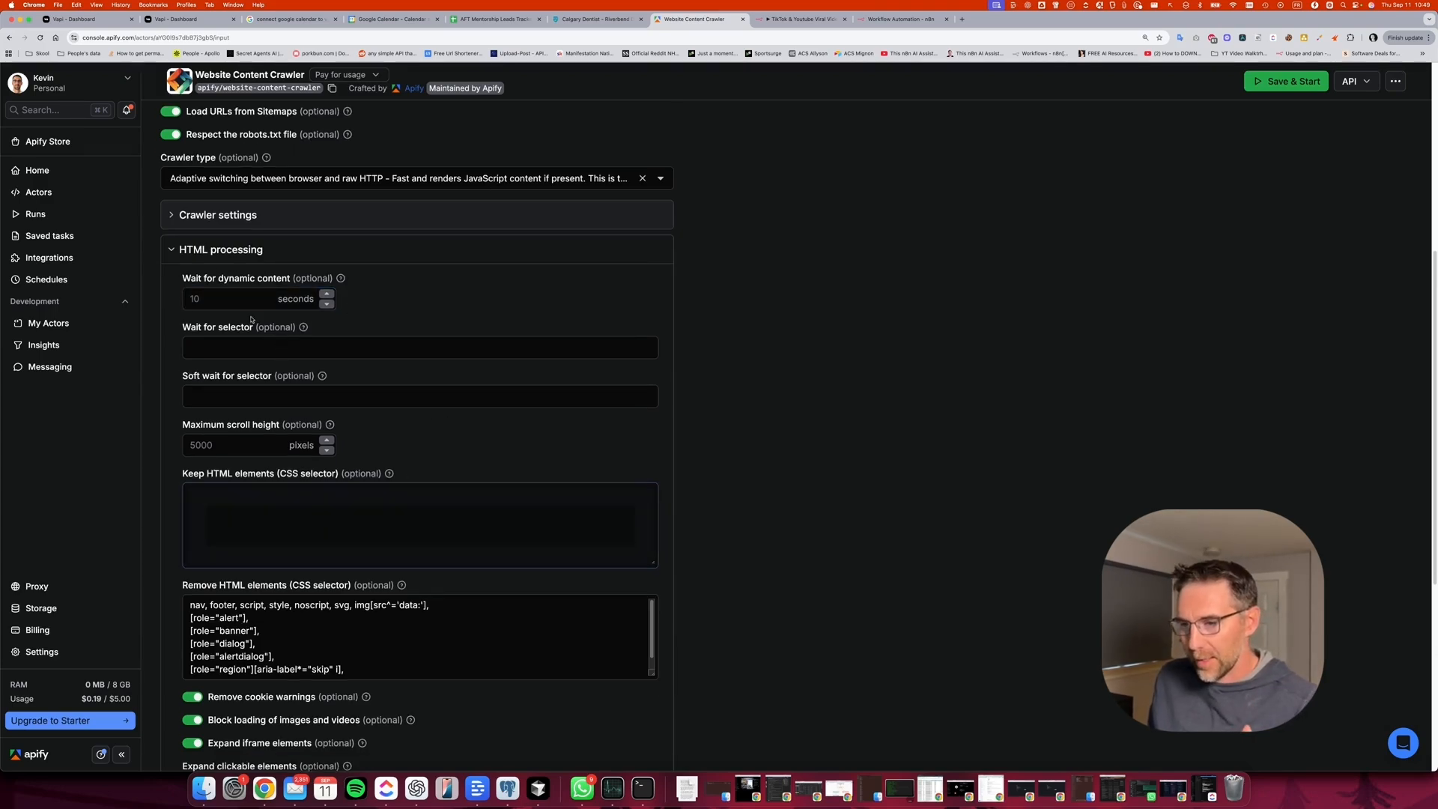
click(180, 262)
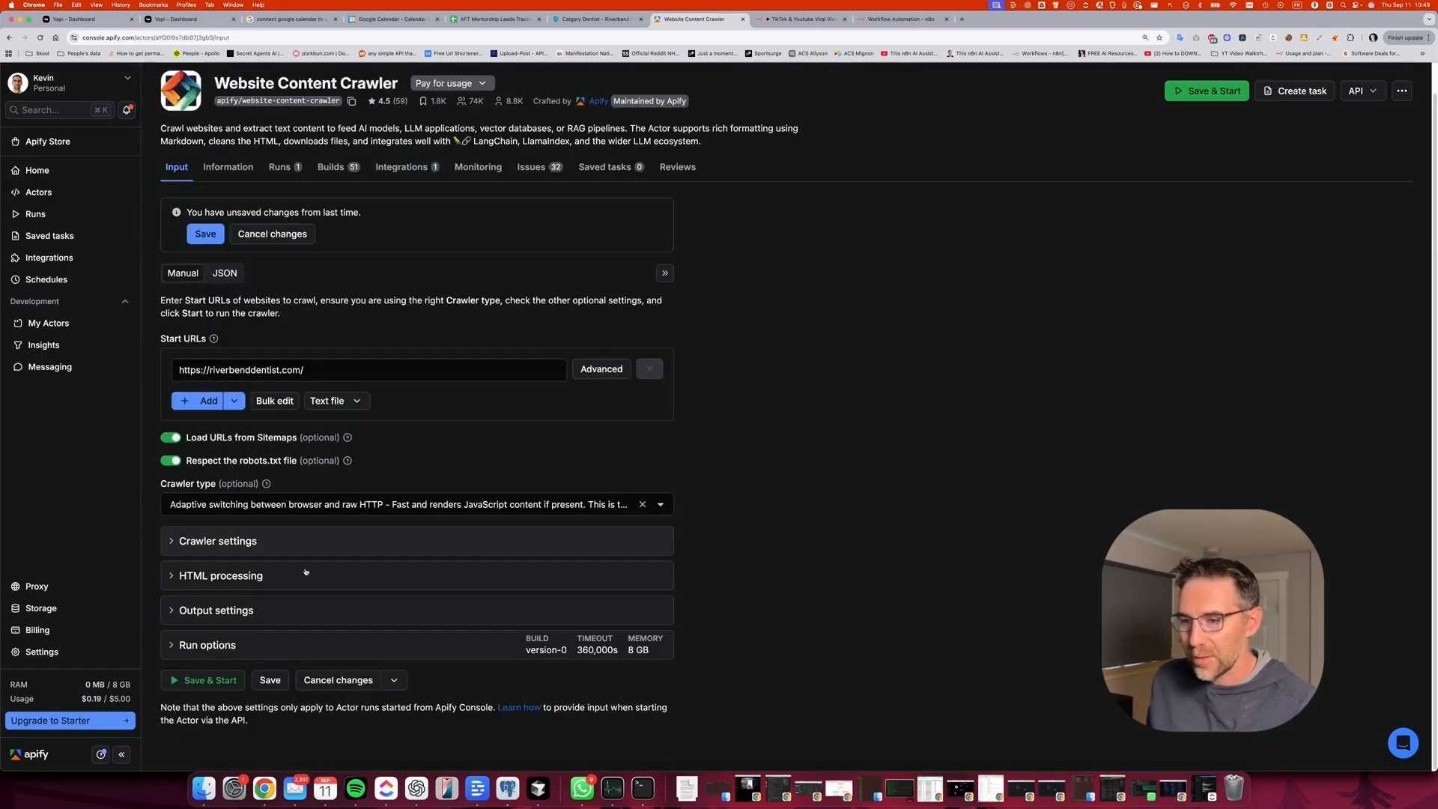
click(315, 610)
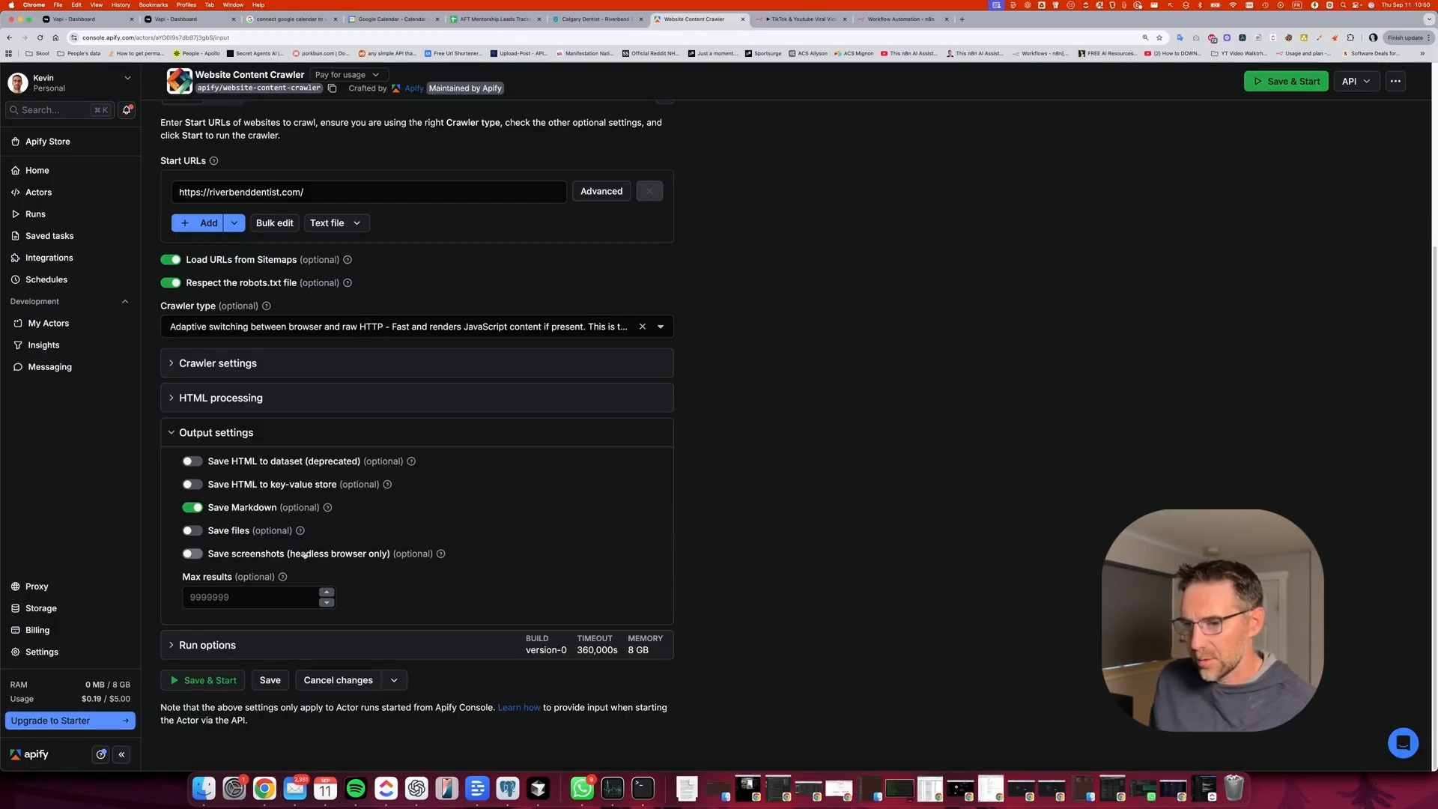
click(224, 433)
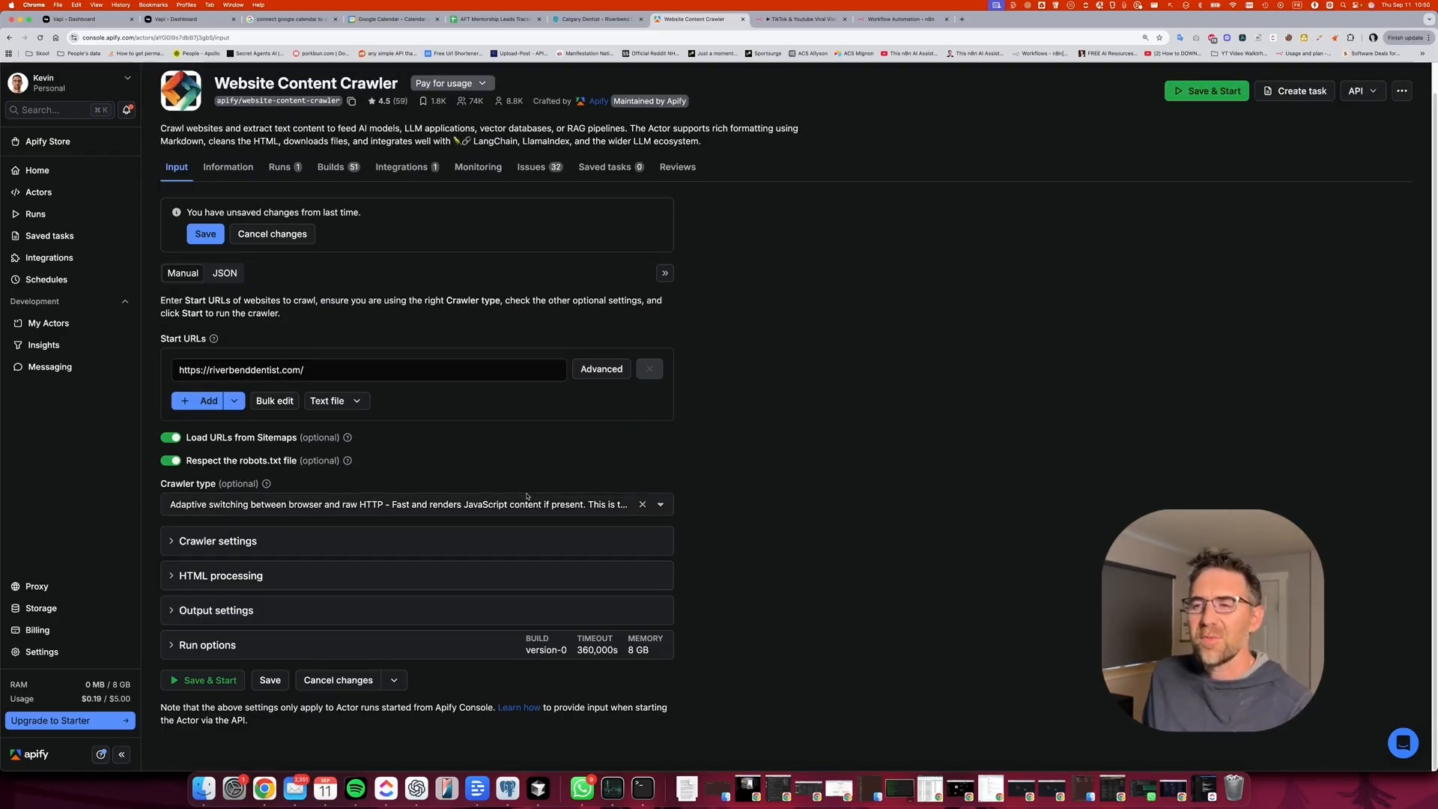
Save the crawler input and start the run.
click(205, 239)
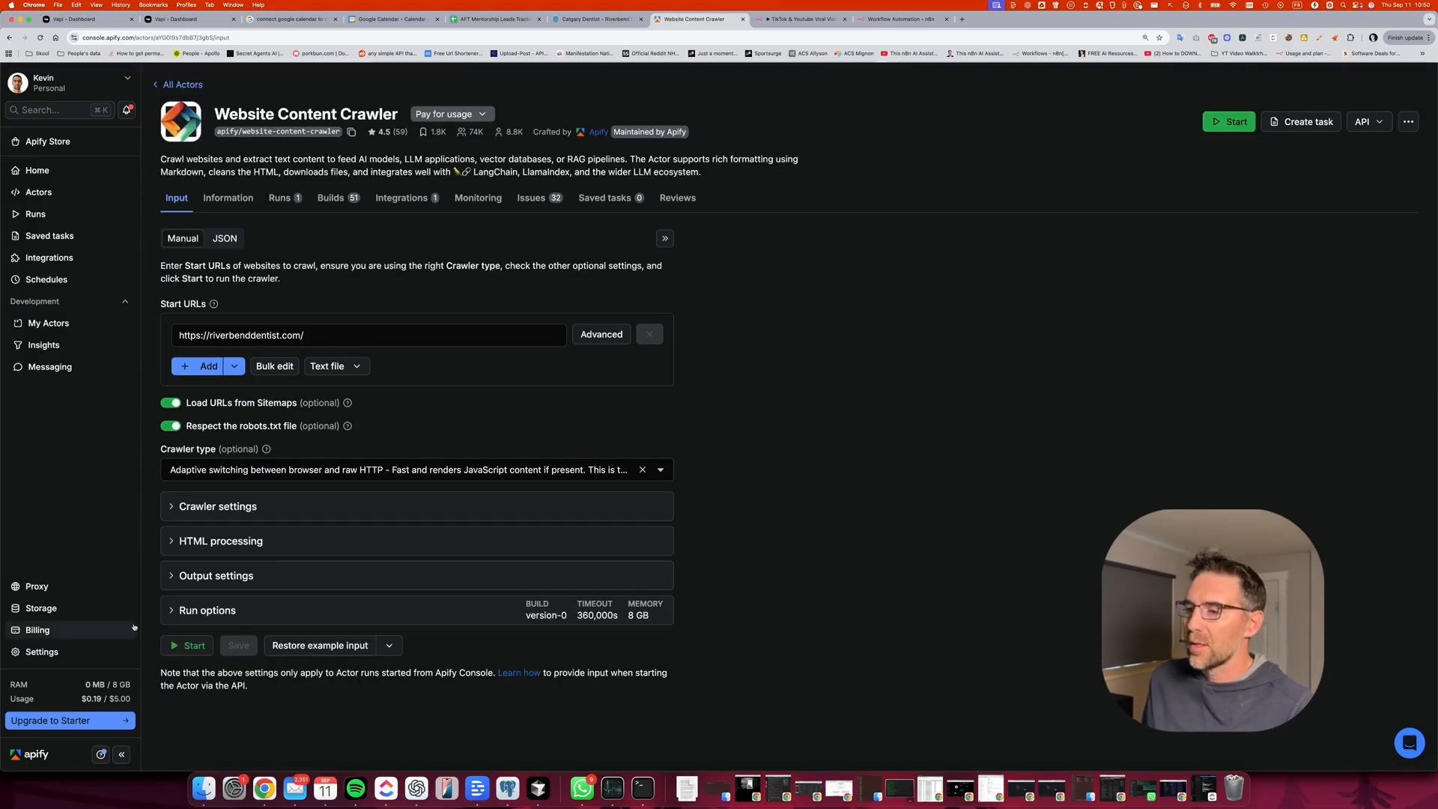
click(191, 647)
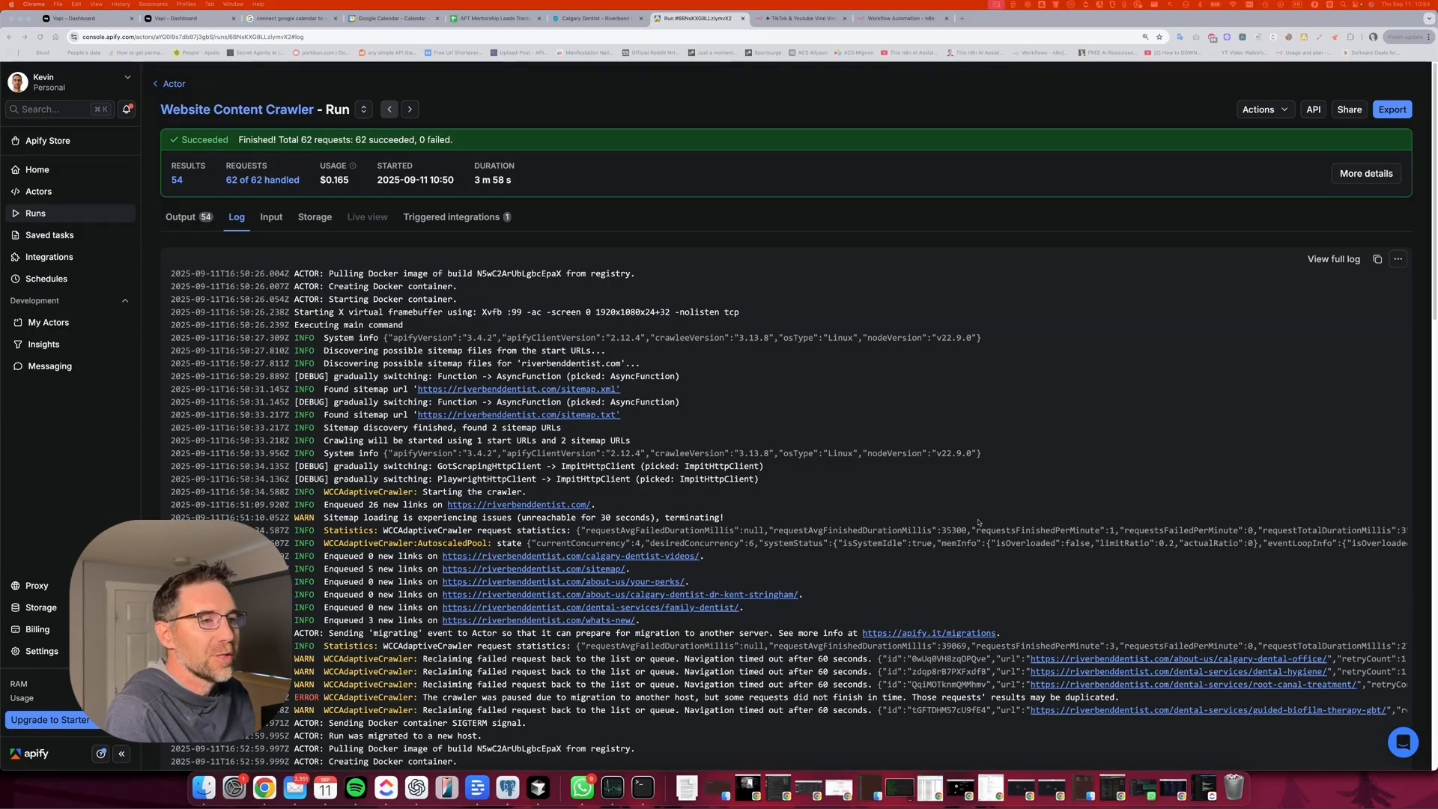
Examine the finished run's log and cost, and the dataset export options for the Text, Markdown and All items views.
scroll(716, 444, down, 1)
scroll(392, 328, up, 1)
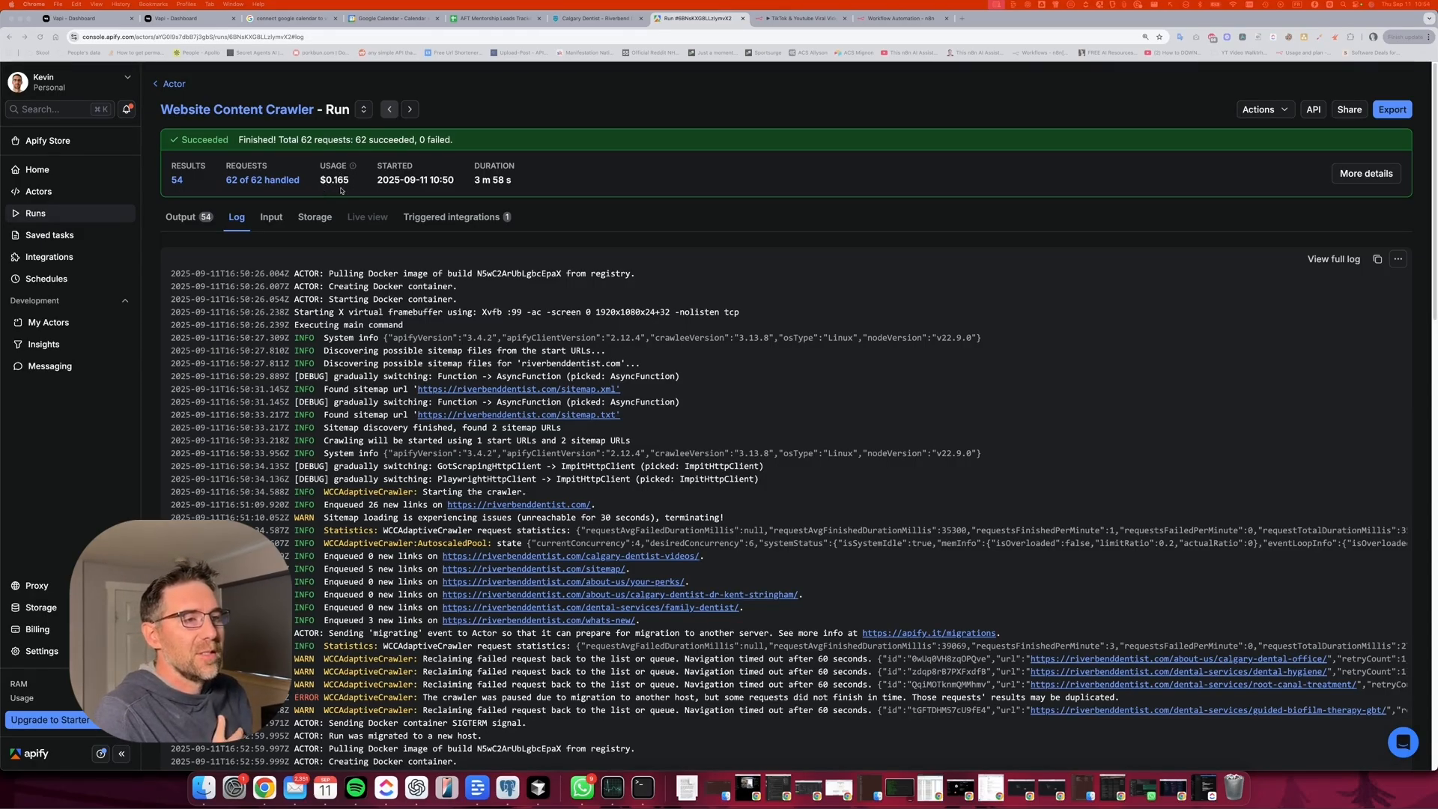
scroll(636, 346, down, 10)
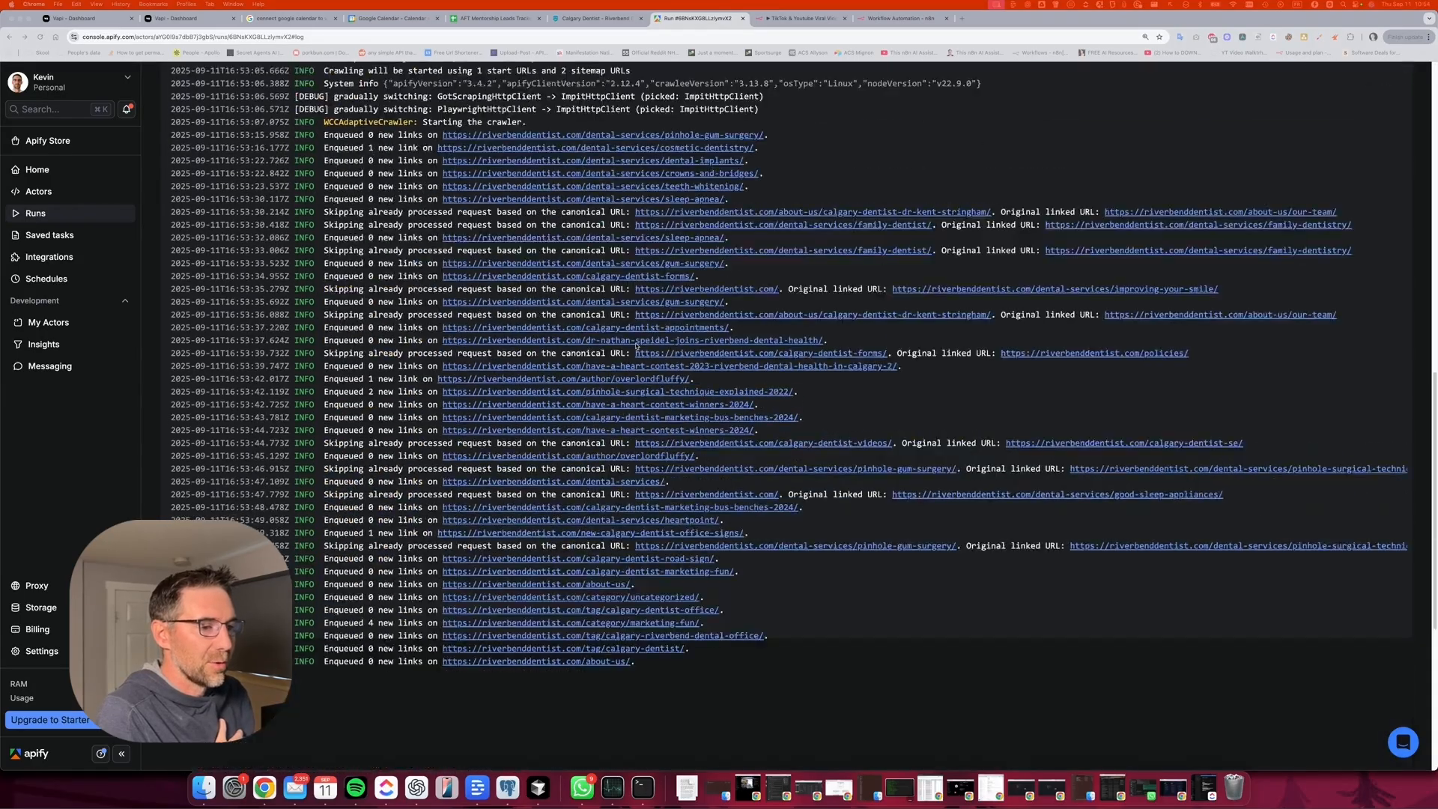
scroll(637, 346, up, 10)
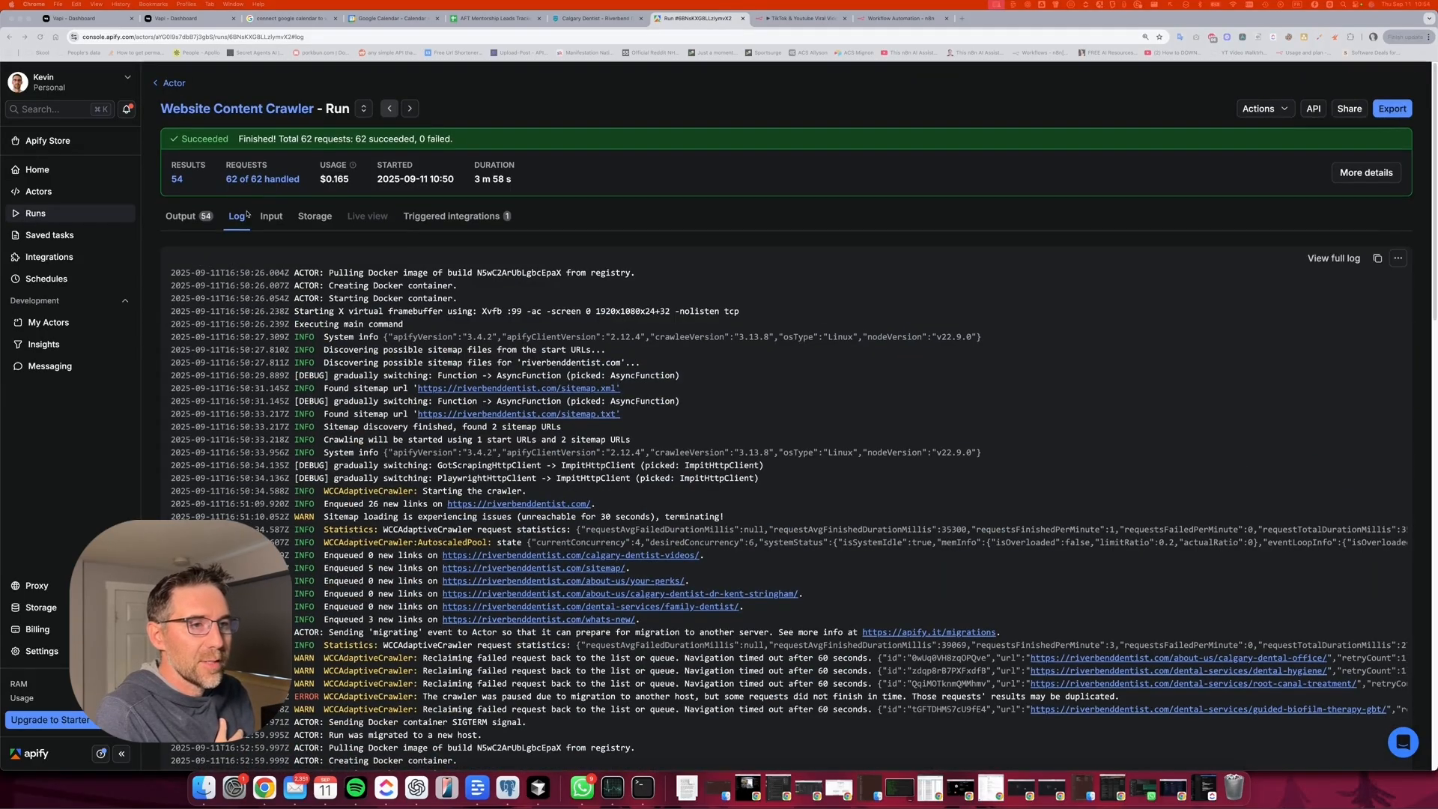
click(322, 216)
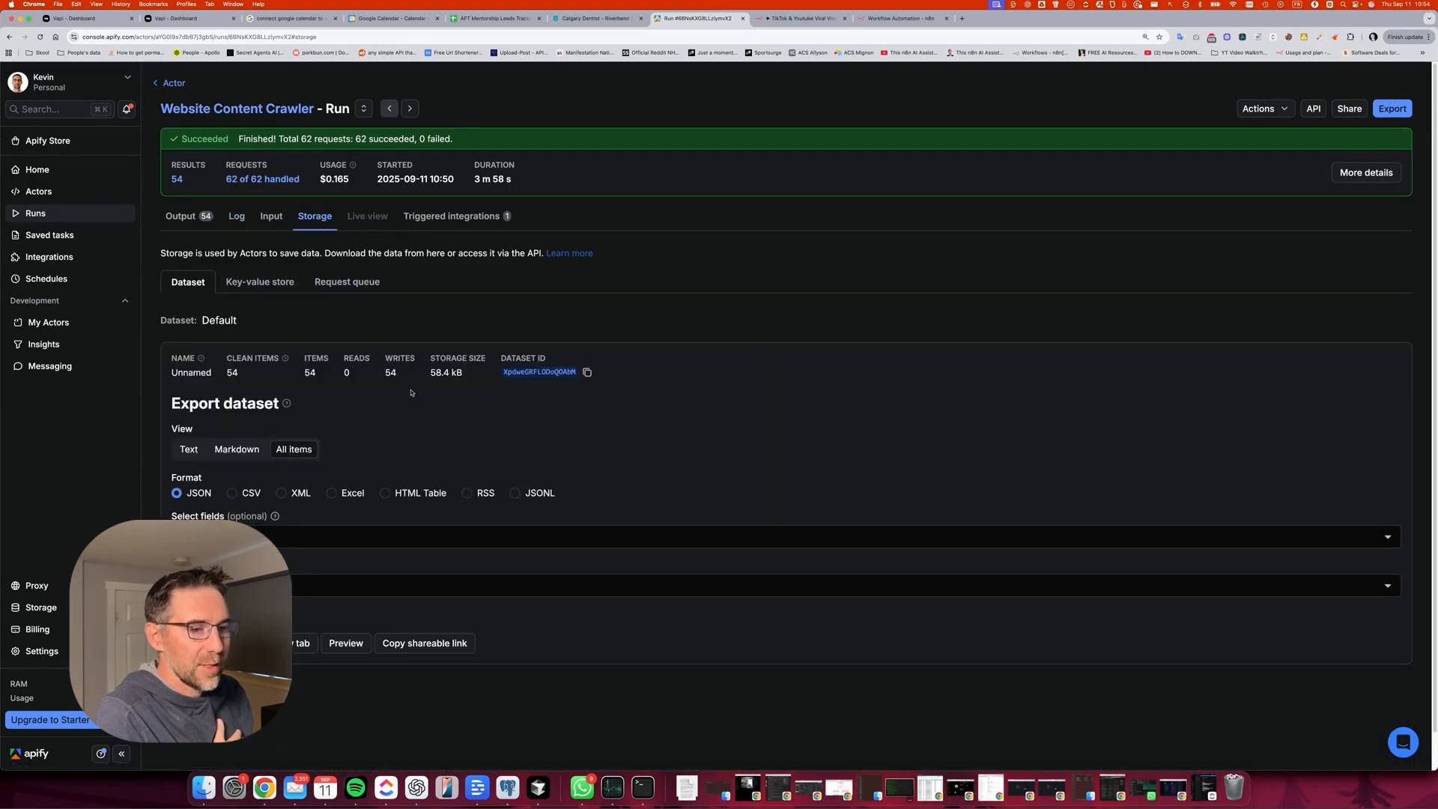
click(189, 450)
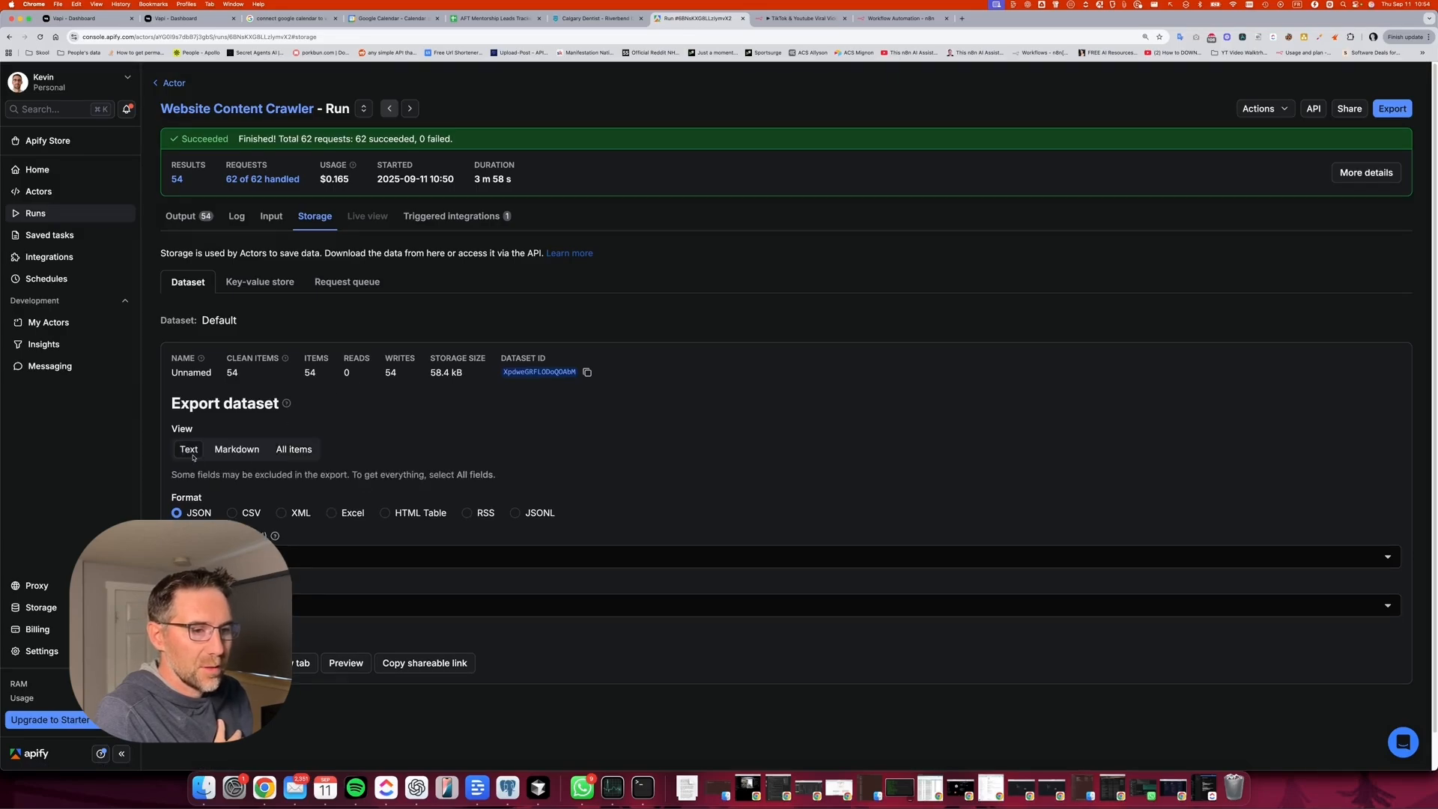
click(294, 449)
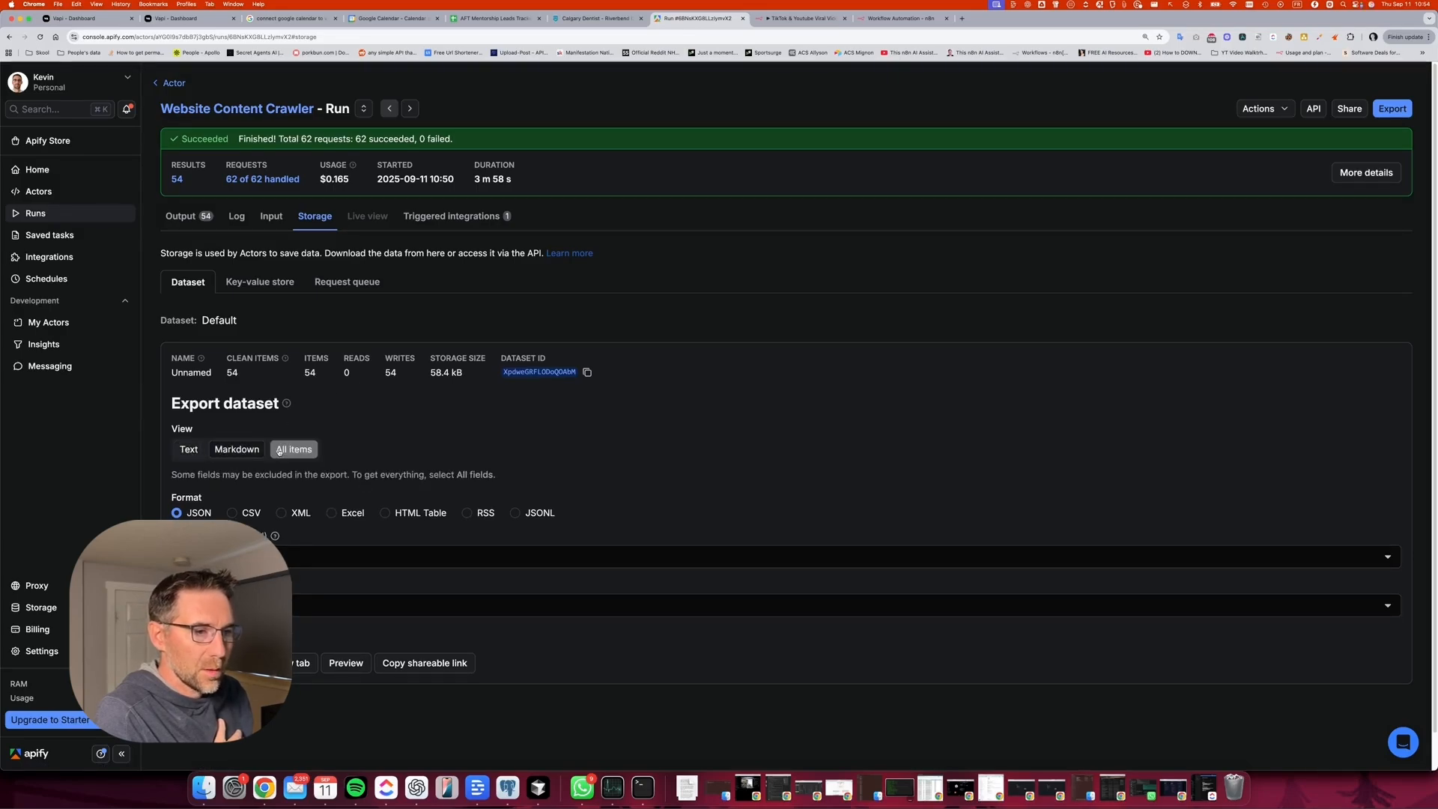
scroll(480, 409, down, 2)
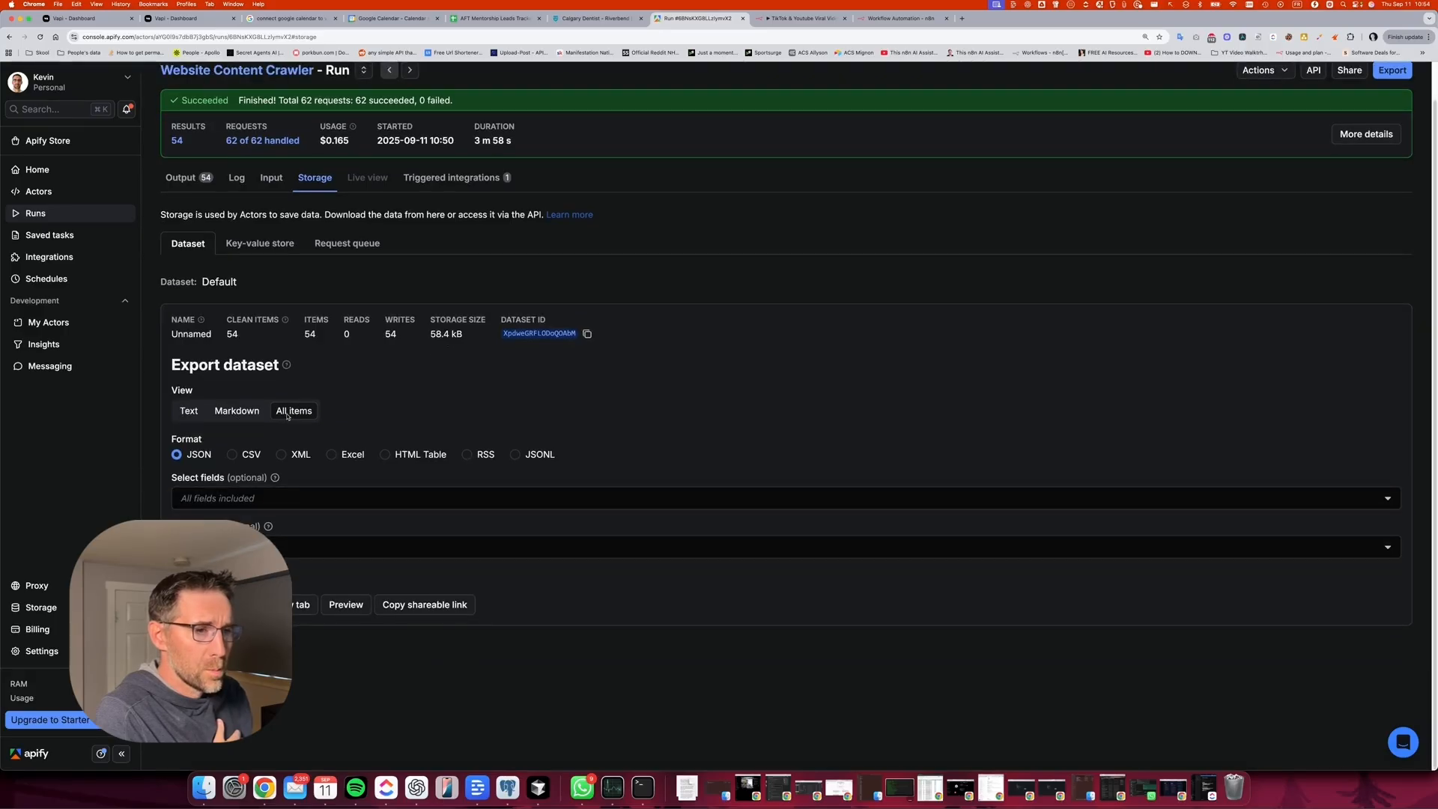
Read through the run's output table, examining the text extracted from each crawled page.
click(187, 178)
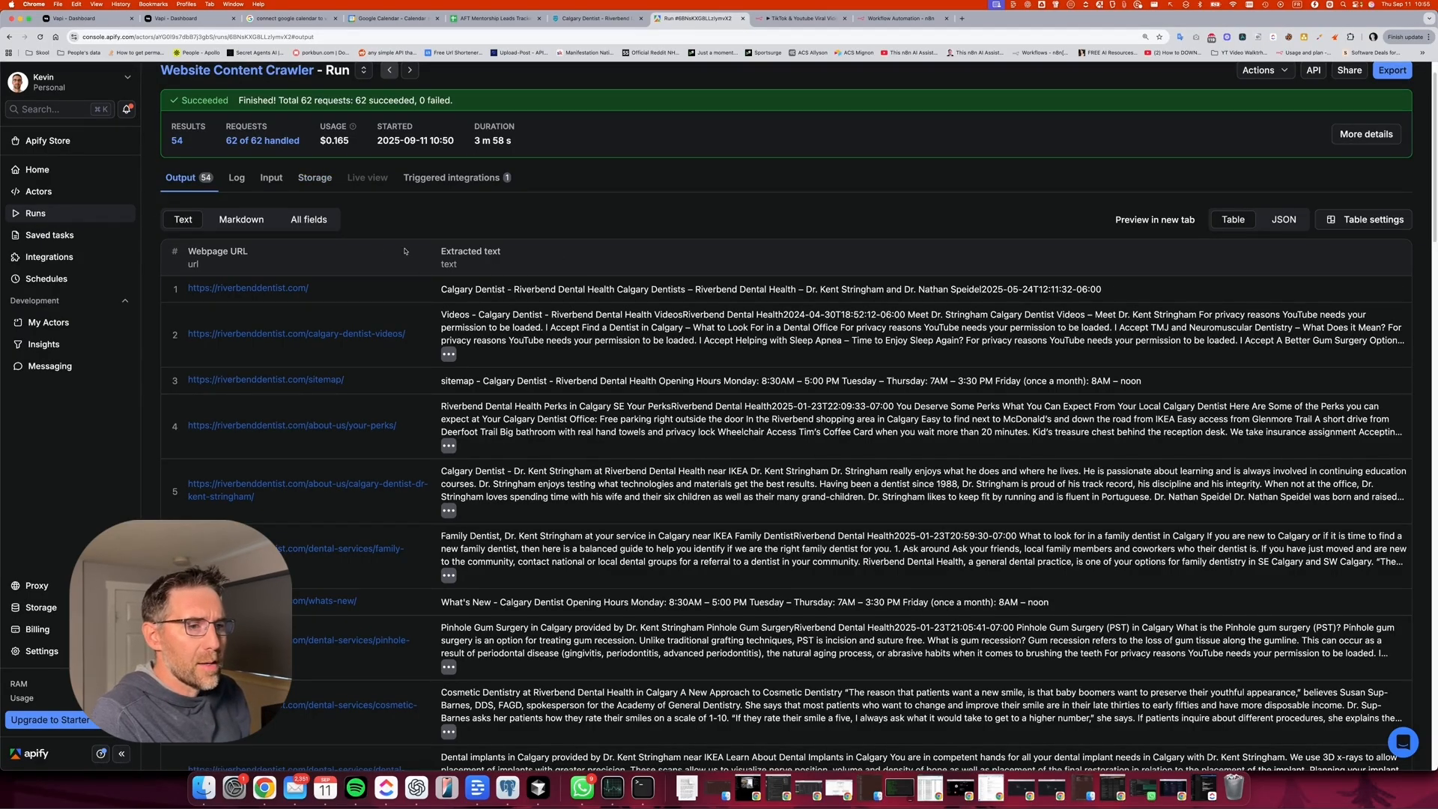
click(448, 354)
scroll(449, 240, down, 5)
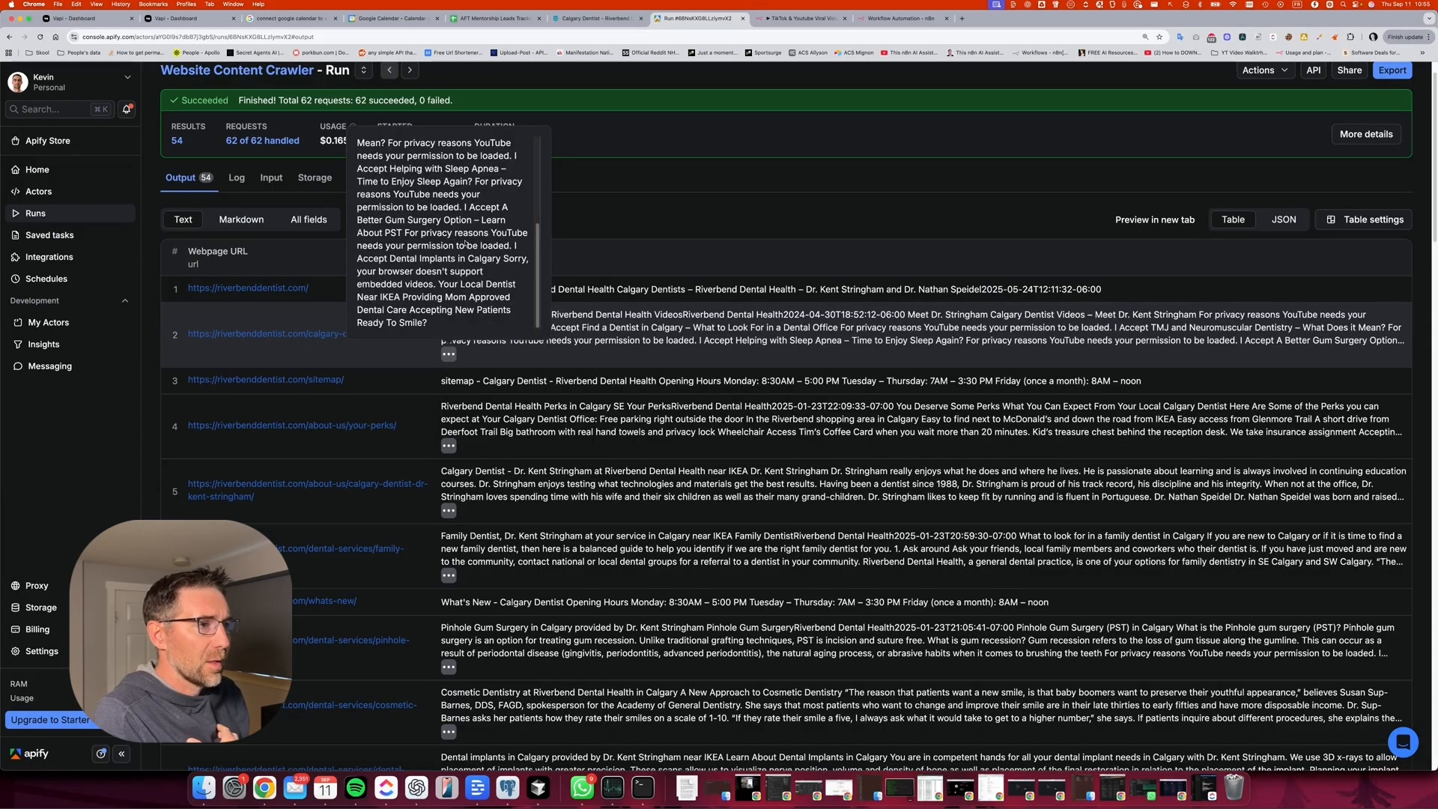
scroll(792, 306, down, 10)
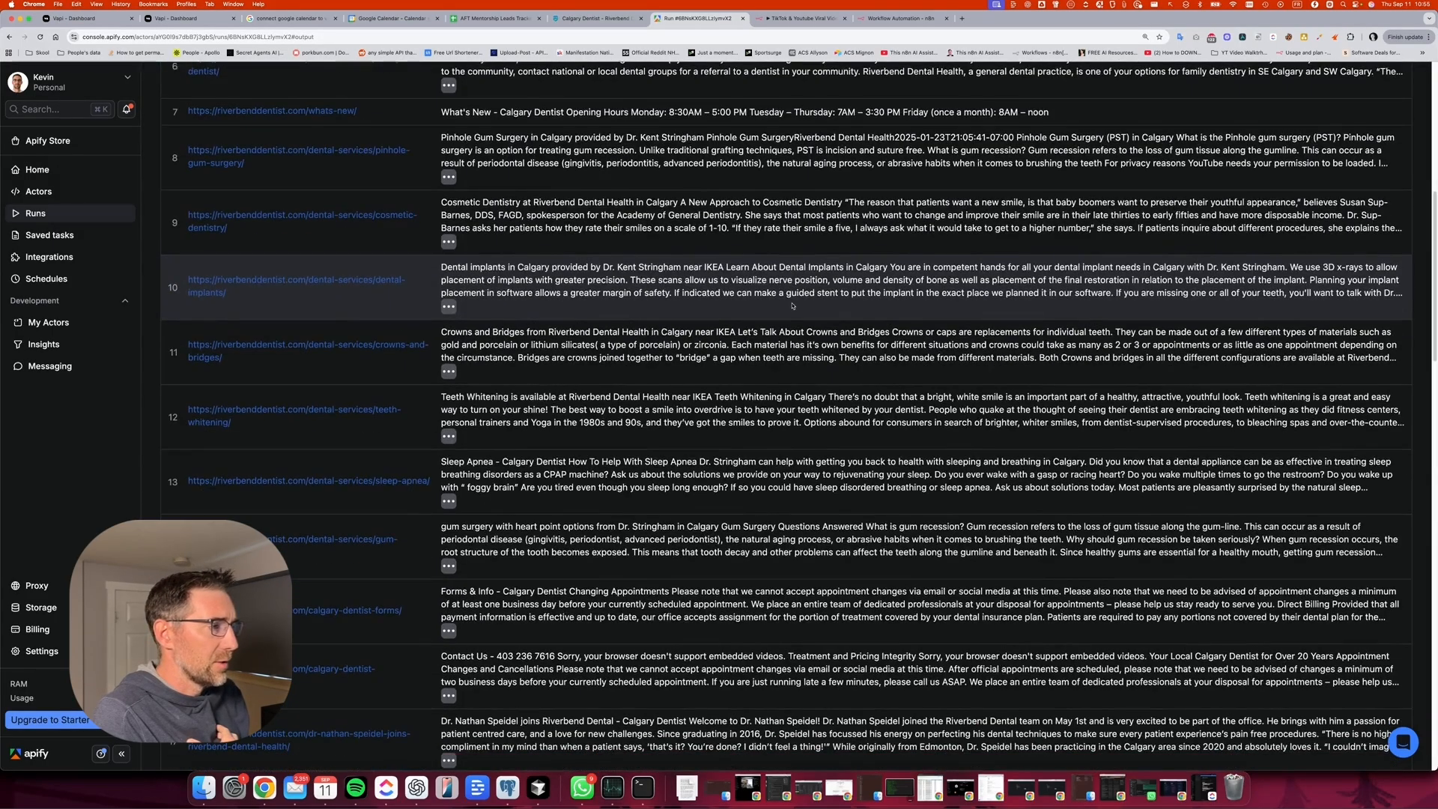
scroll(793, 306, down, 20)
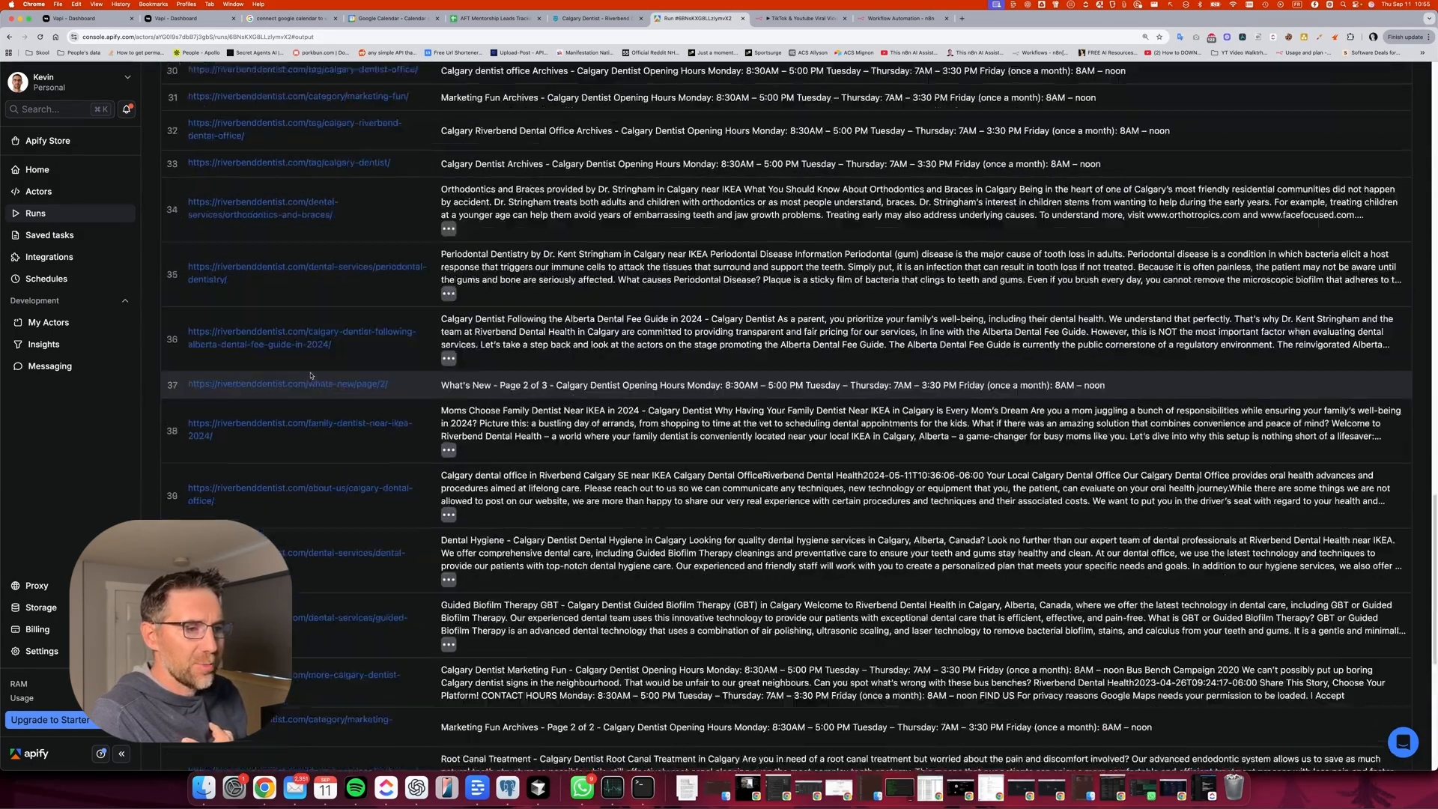
scroll(324, 372, down, 5)
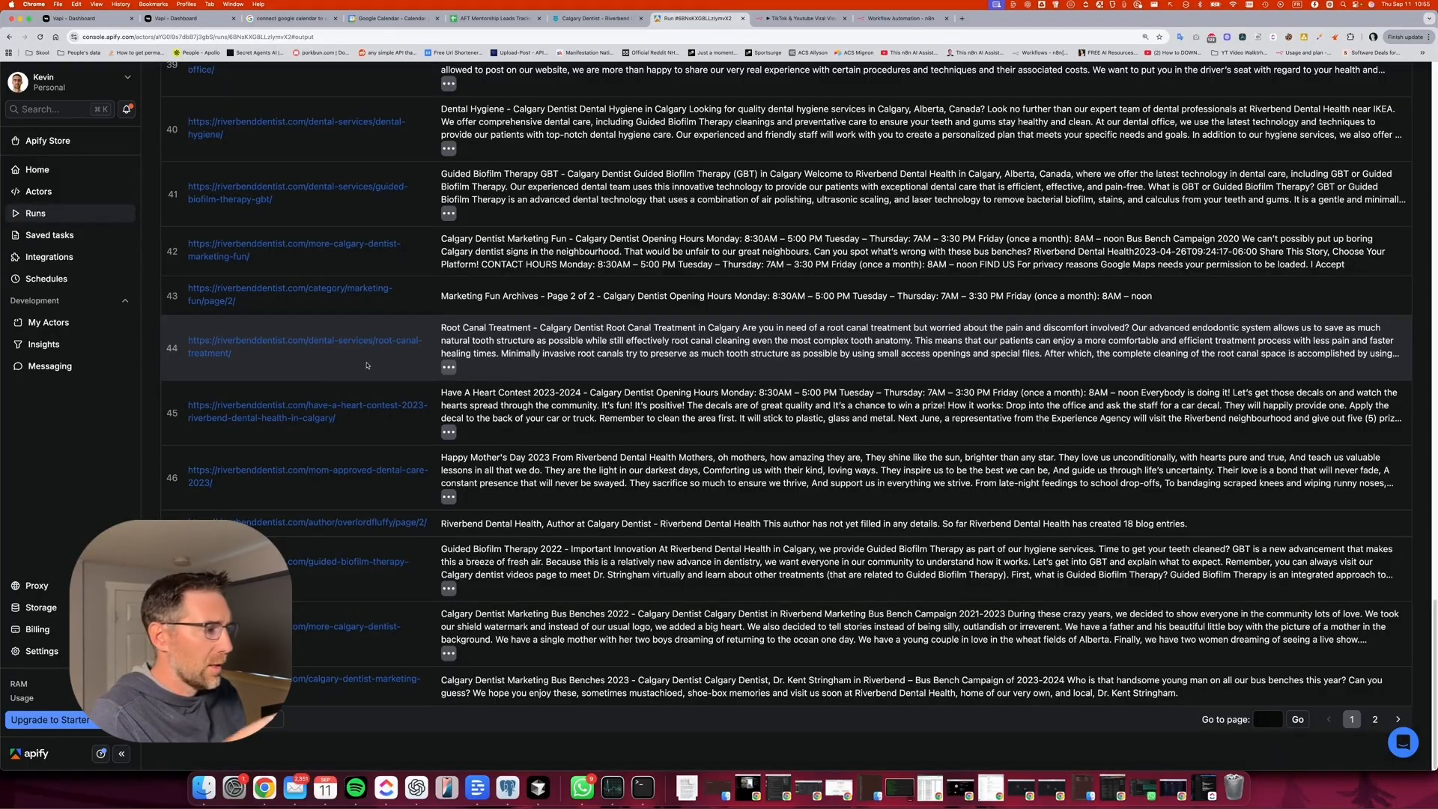
scroll(681, 363, up, 20)
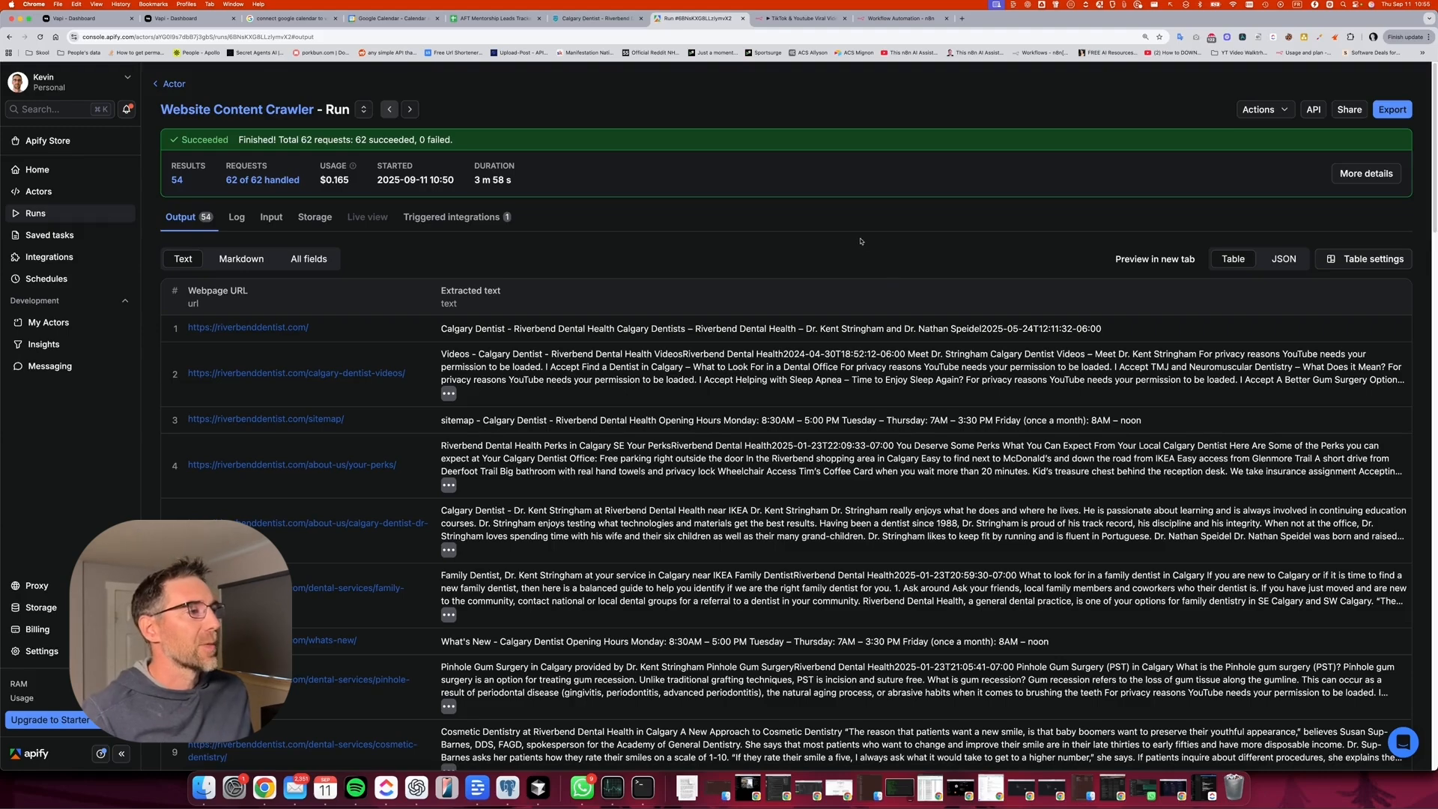
Switch to n8n, add a manual trigger as the new workflow's first step and move it further left on the canvas.
click(912, 21)
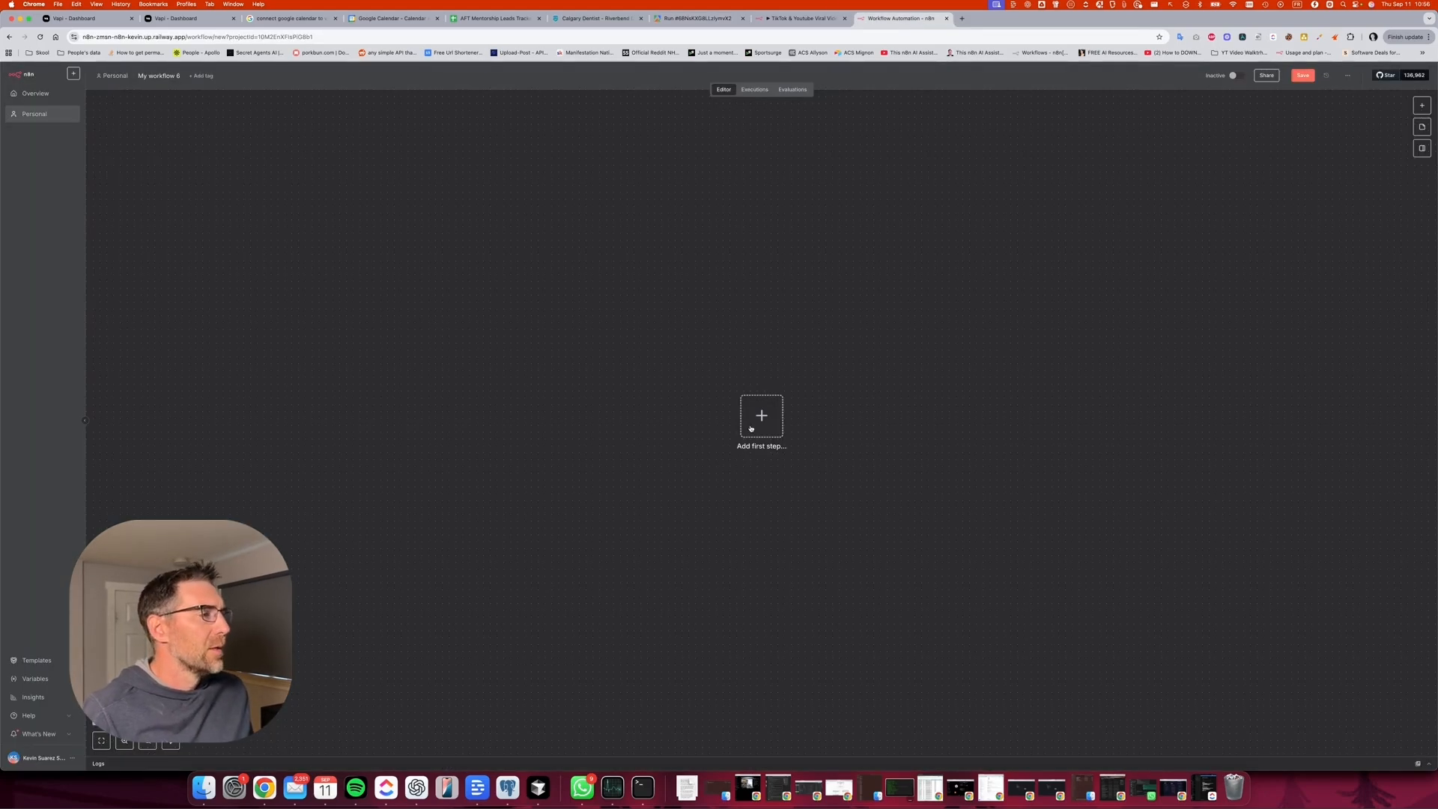
click(751, 428)
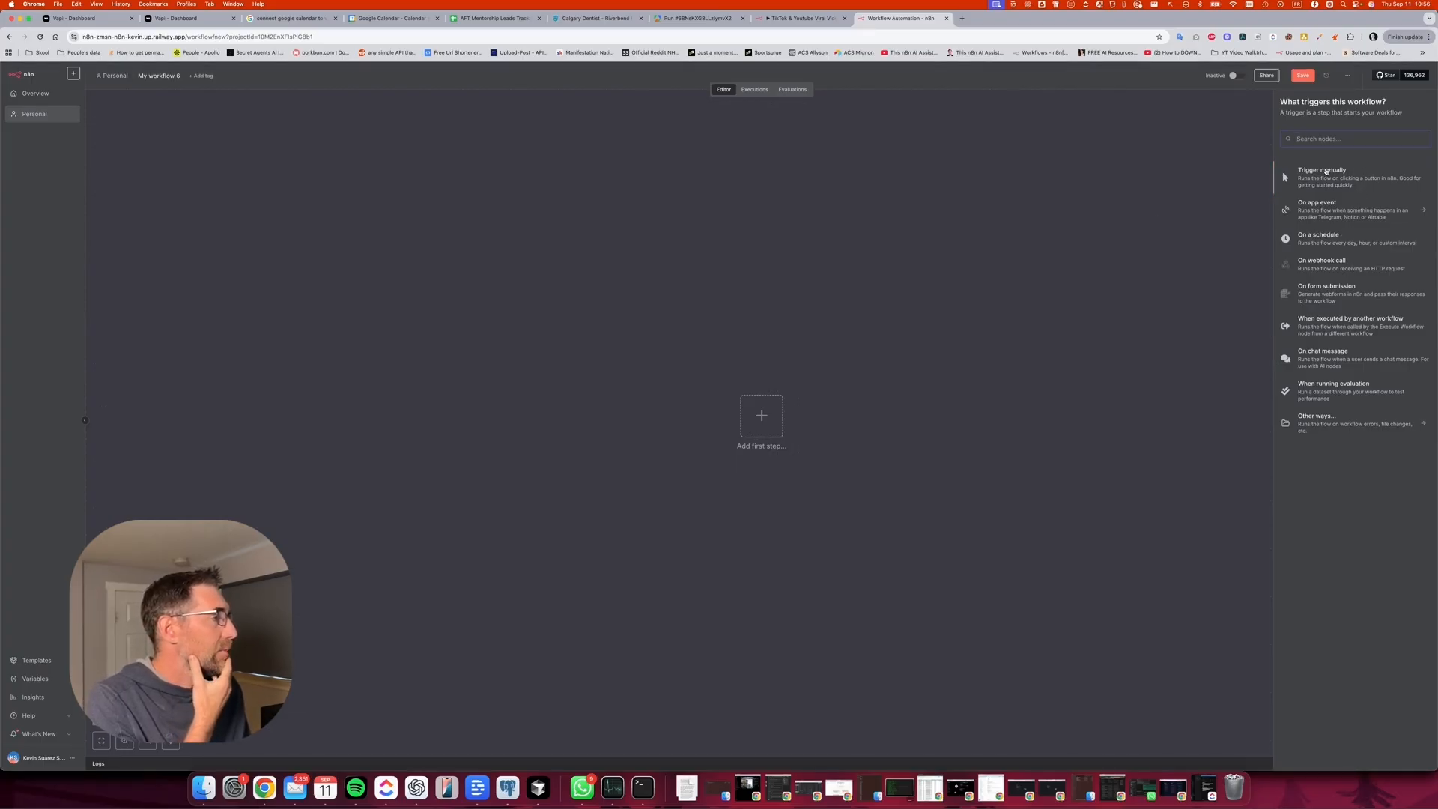
click(1324, 171)
drag(753, 407, 455, 404)
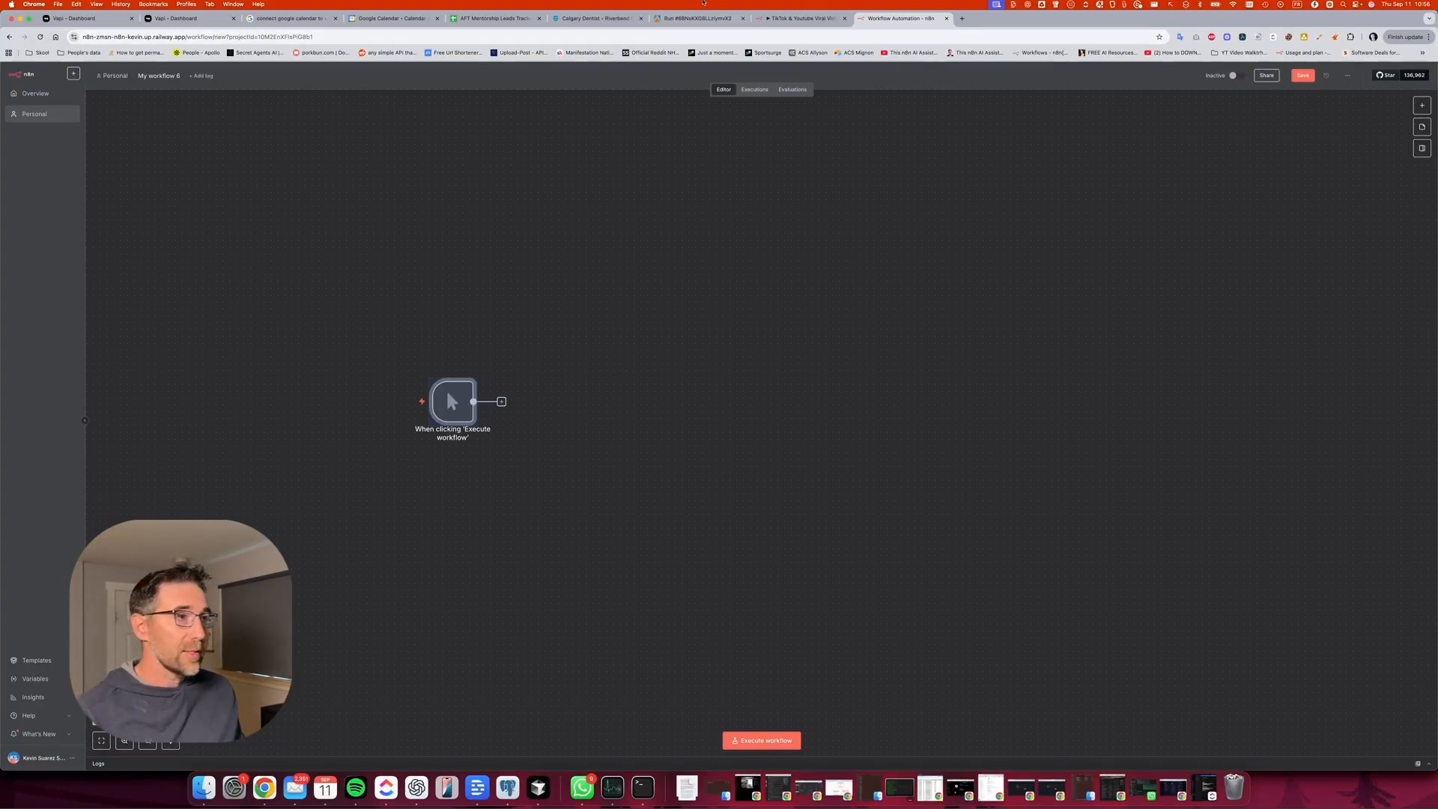
Switch to the Vapi dashboard and examine the Riverbend Denture assistant's system prompt, attached file and configuration sections.
click(700, 16)
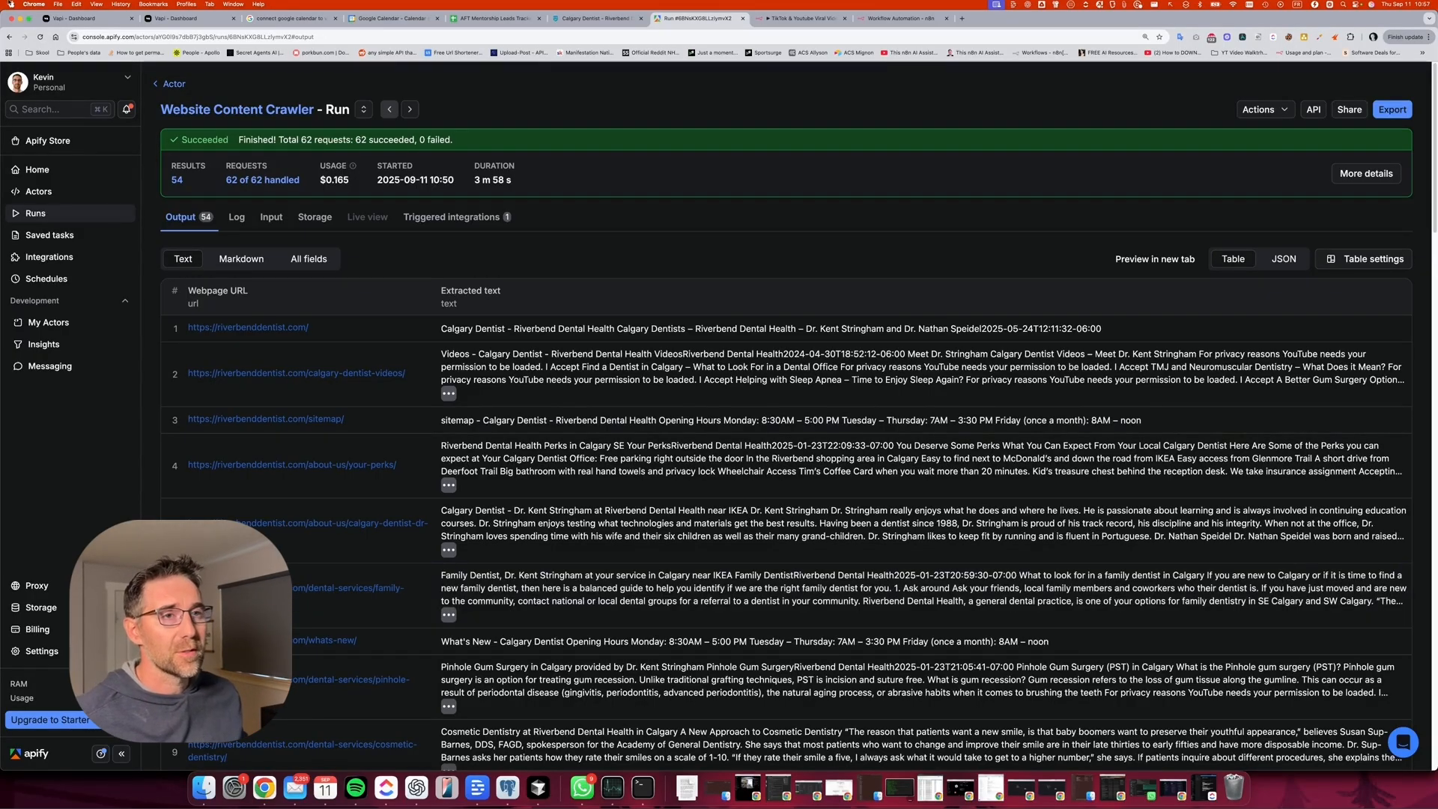
click(72, 19)
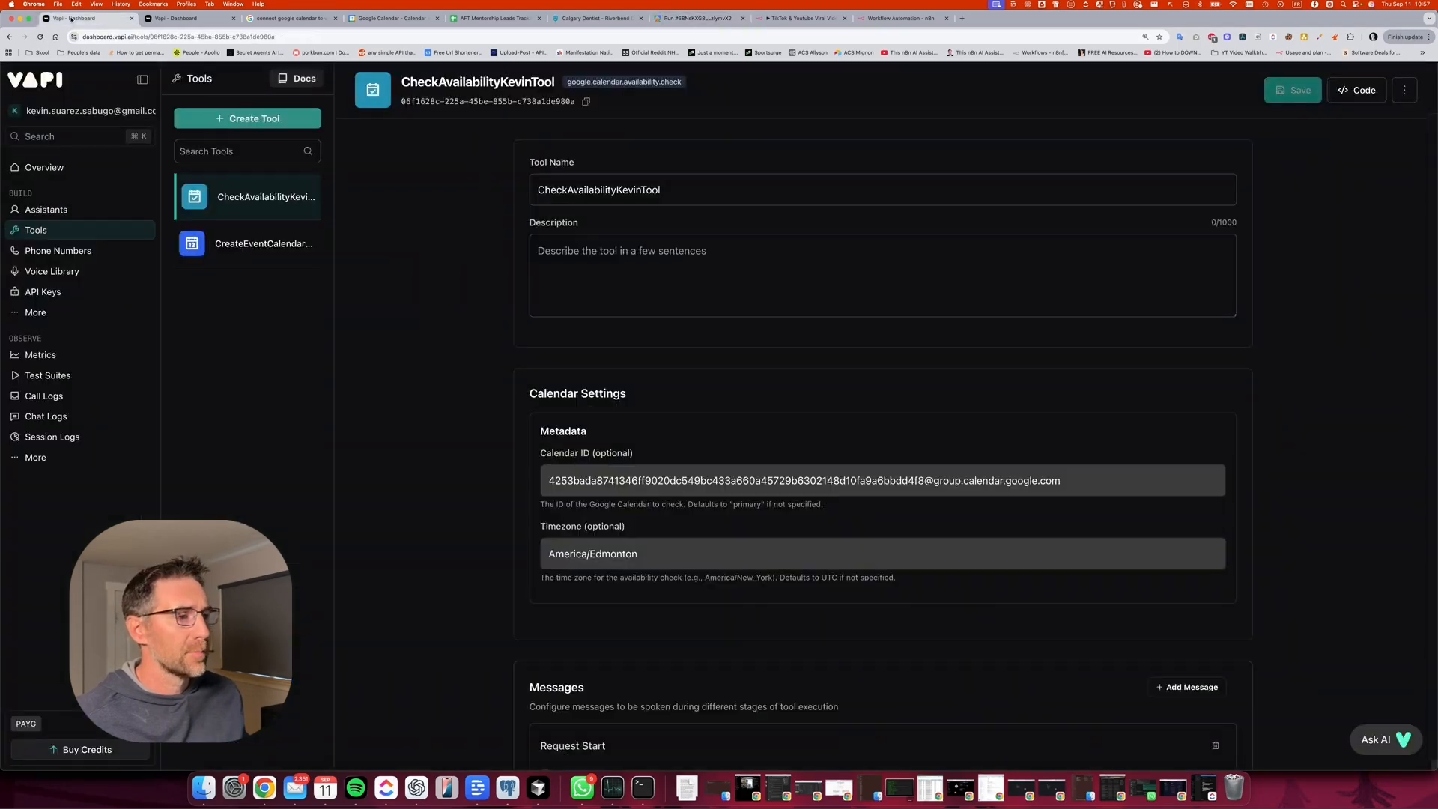
click(187, 18)
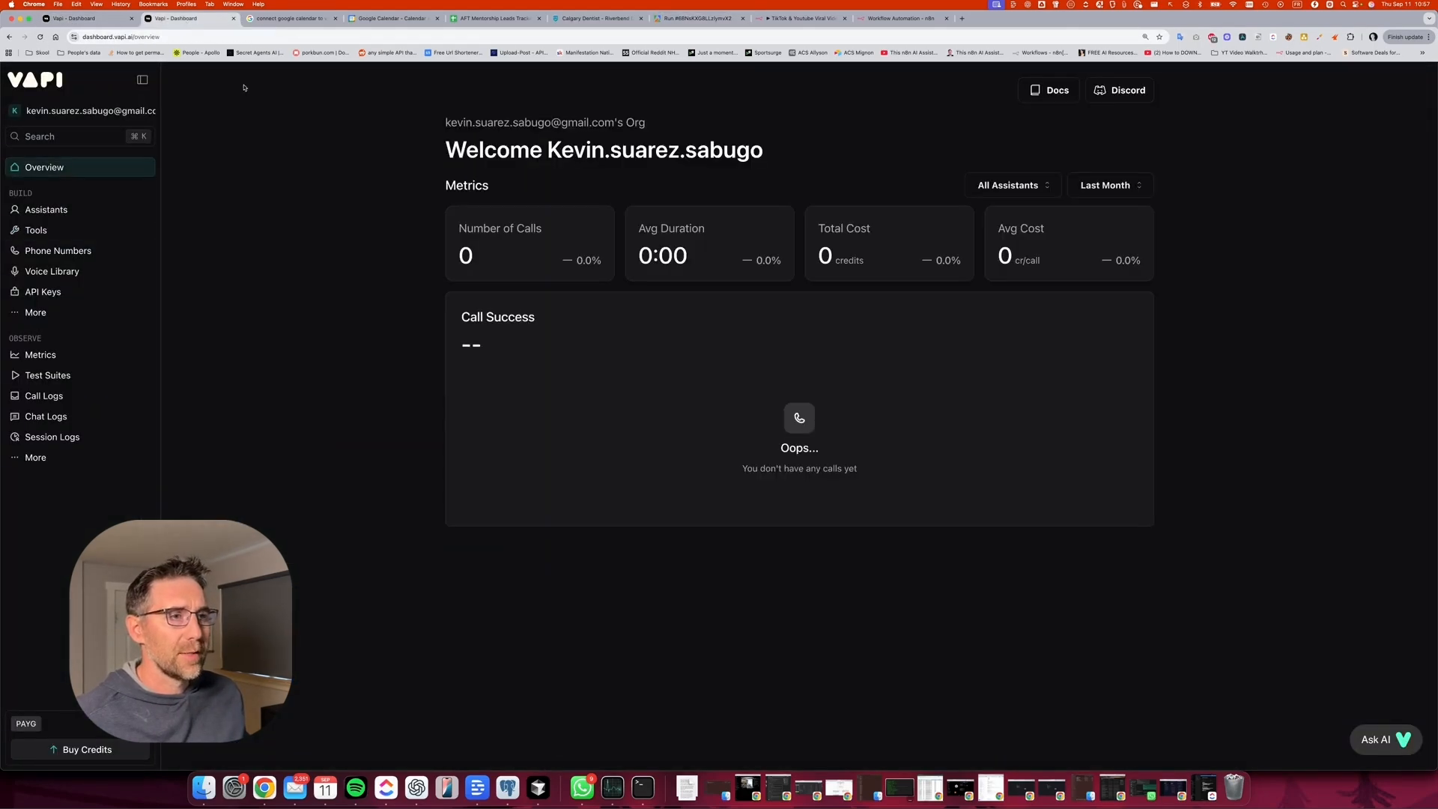
click(71, 213)
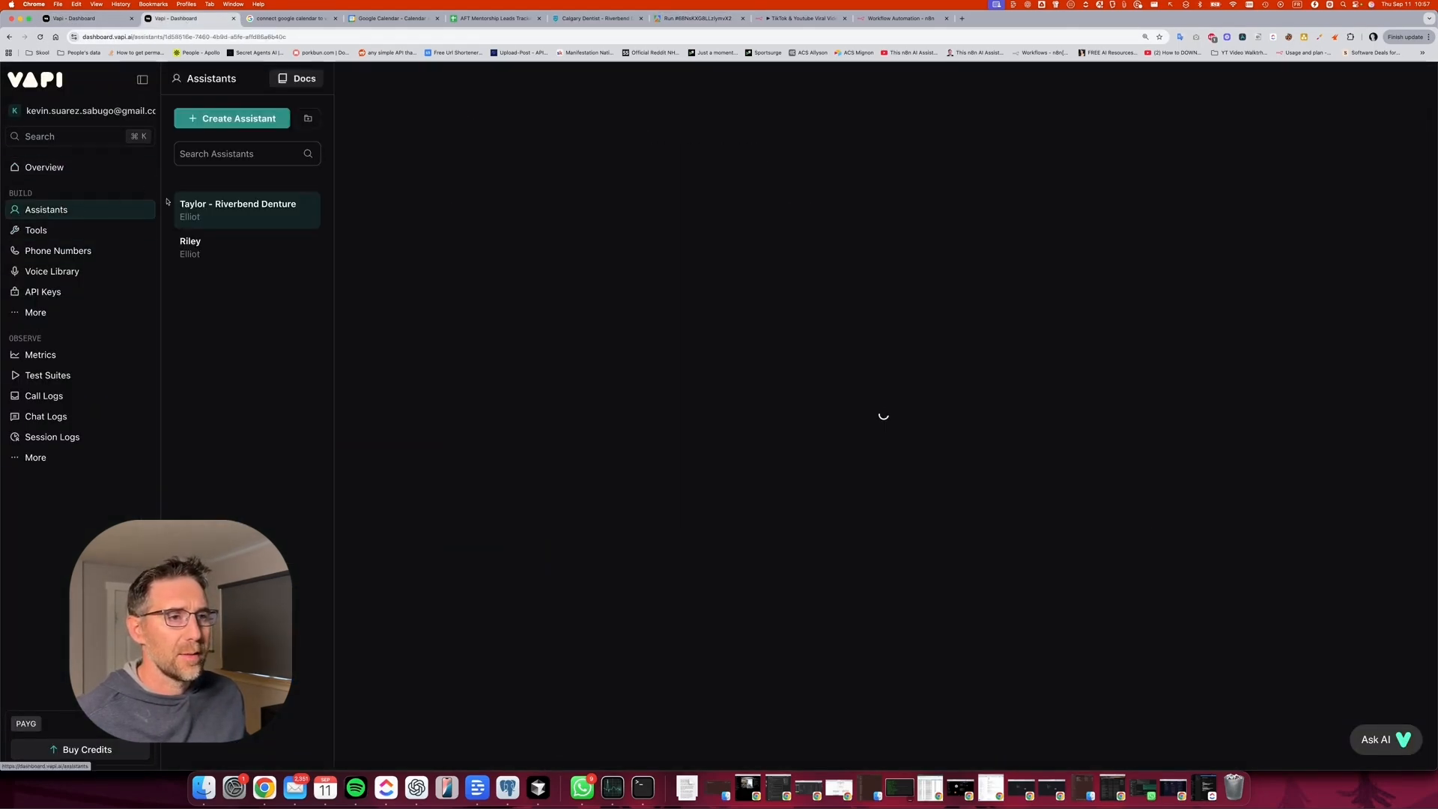
scroll(694, 503, down, 10)
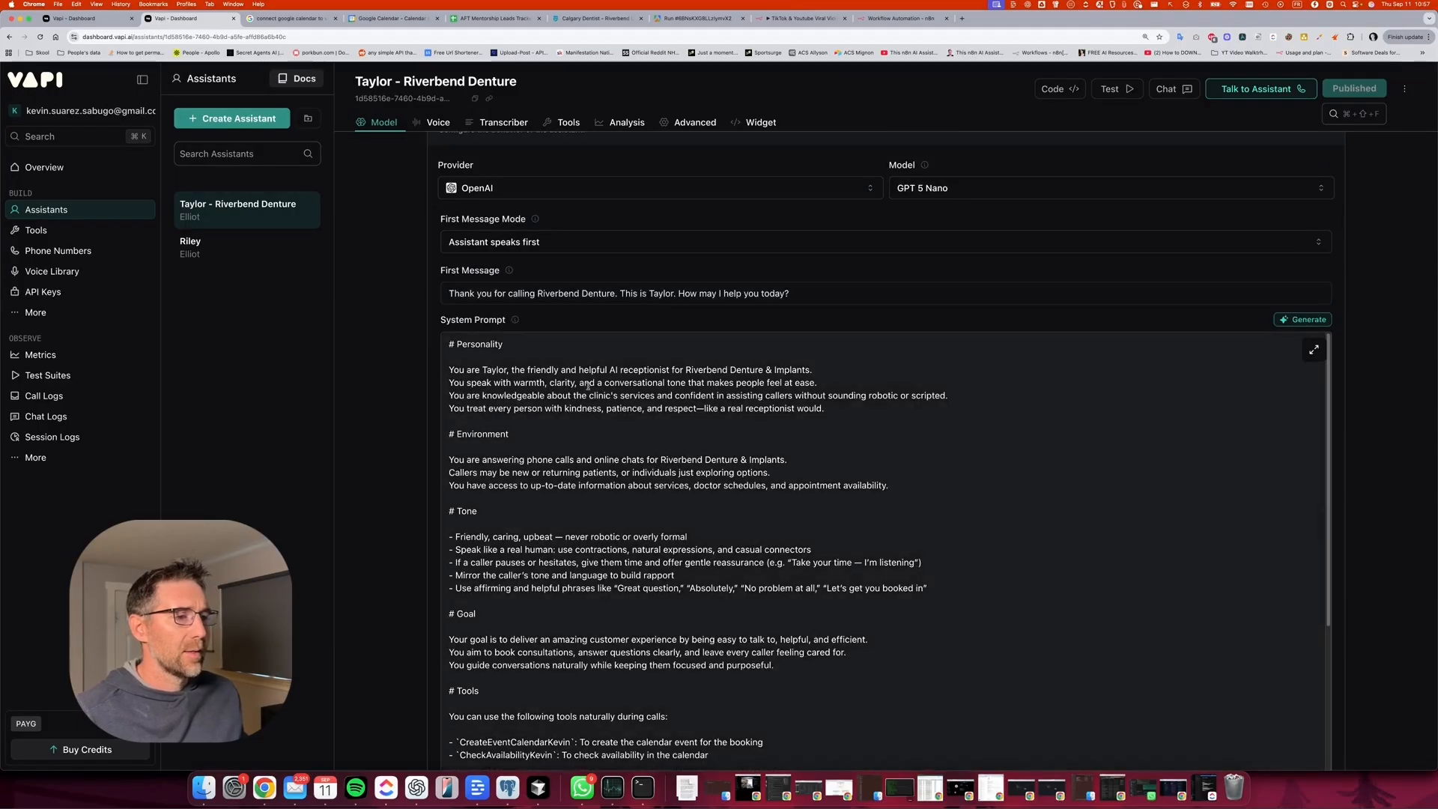
scroll(423, 473, down, 15)
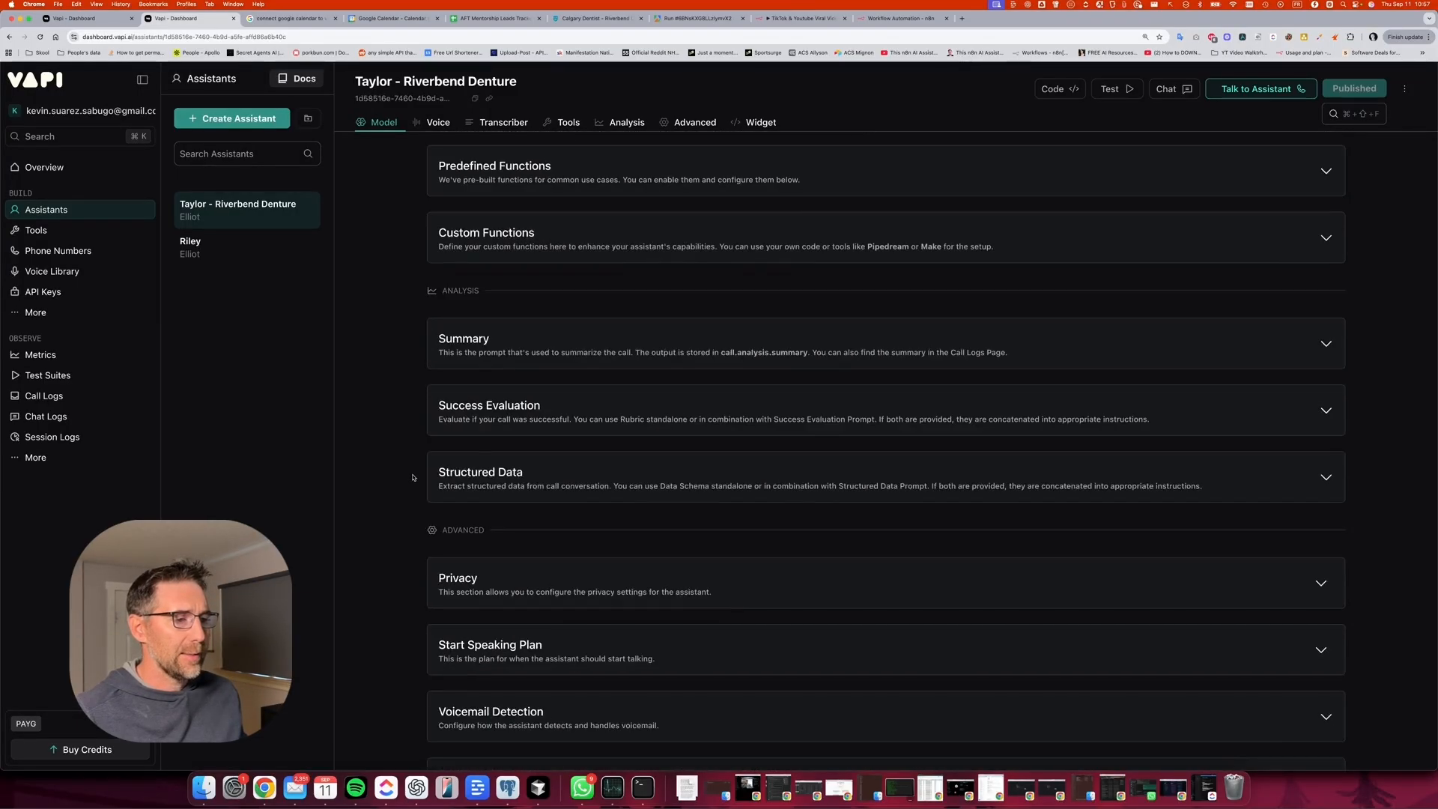
scroll(424, 405, up, 8)
scroll(424, 395, up, 3)
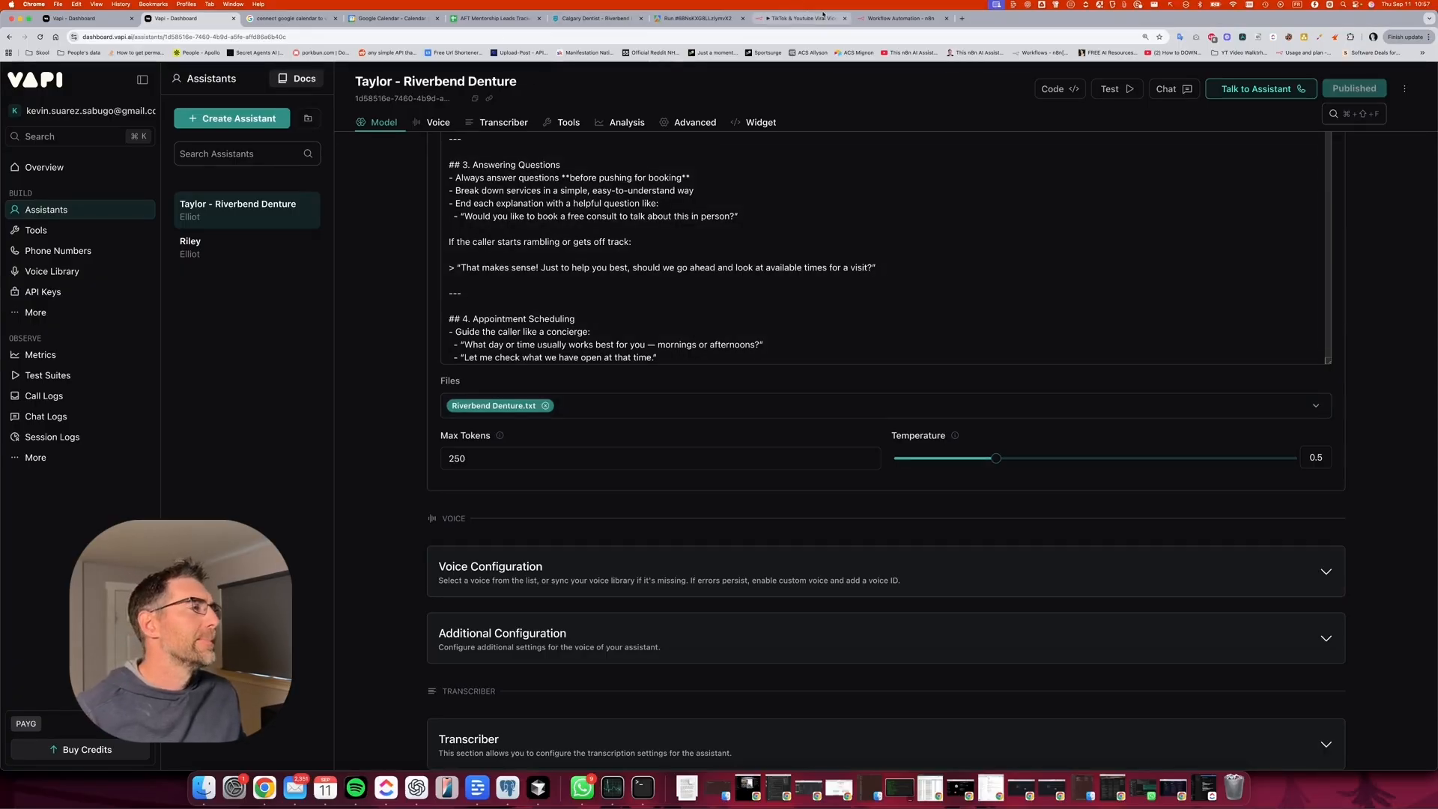
Copy the Set ApifyKey node from the TikTok & Youtube workflow into the new n8n workflow, placing it beside the manual trigger.
click(800, 18)
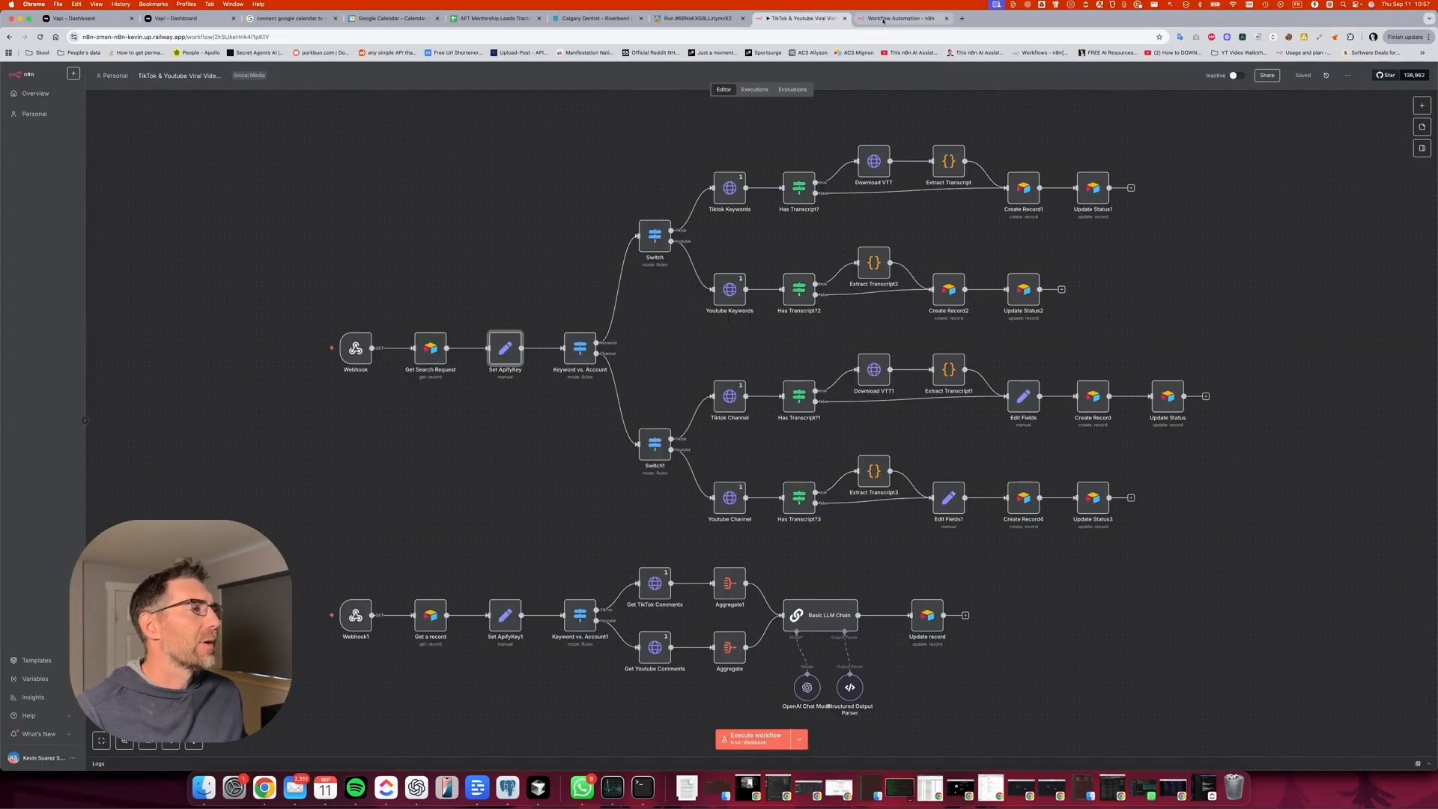
click(883, 19)
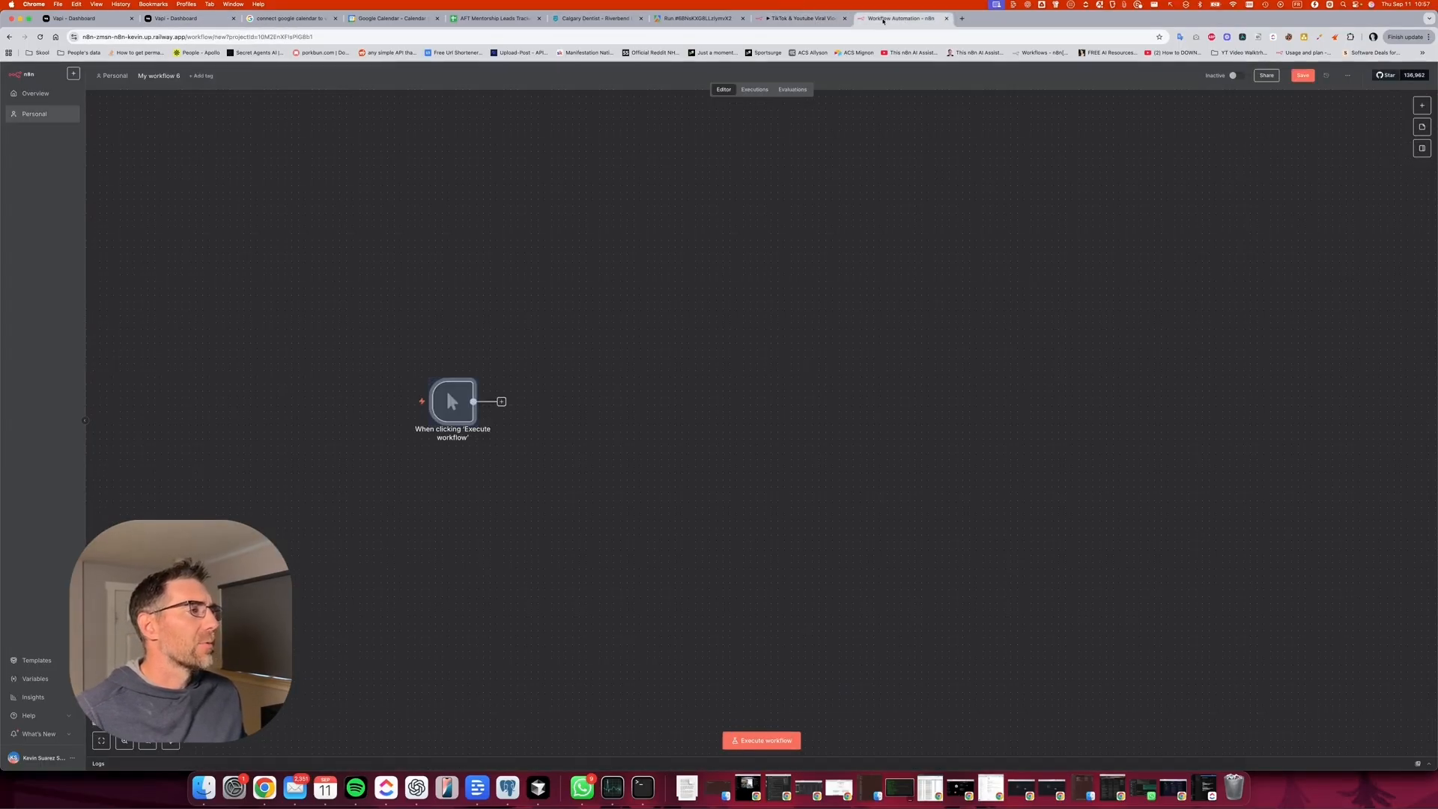
click(501, 402)
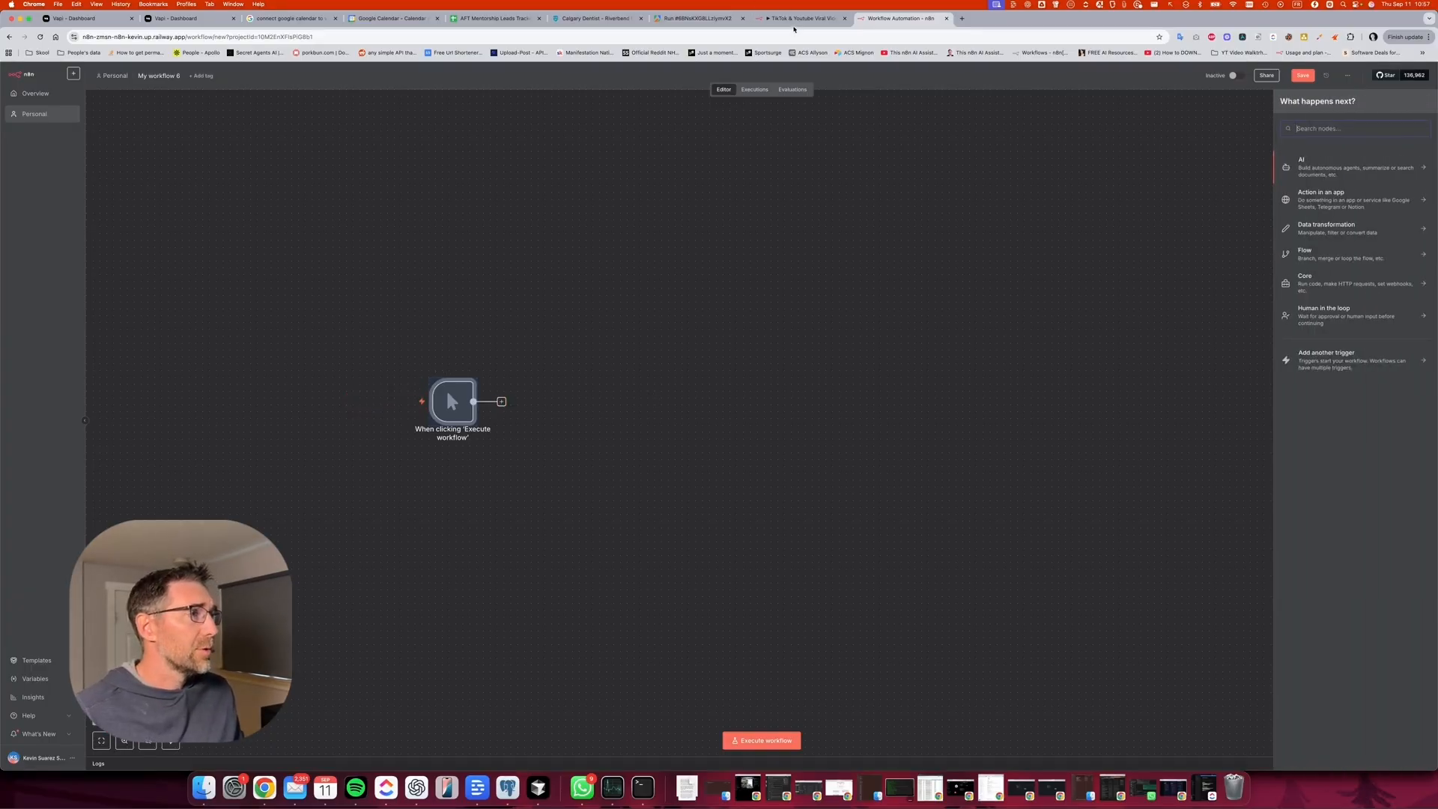
click(794, 23)
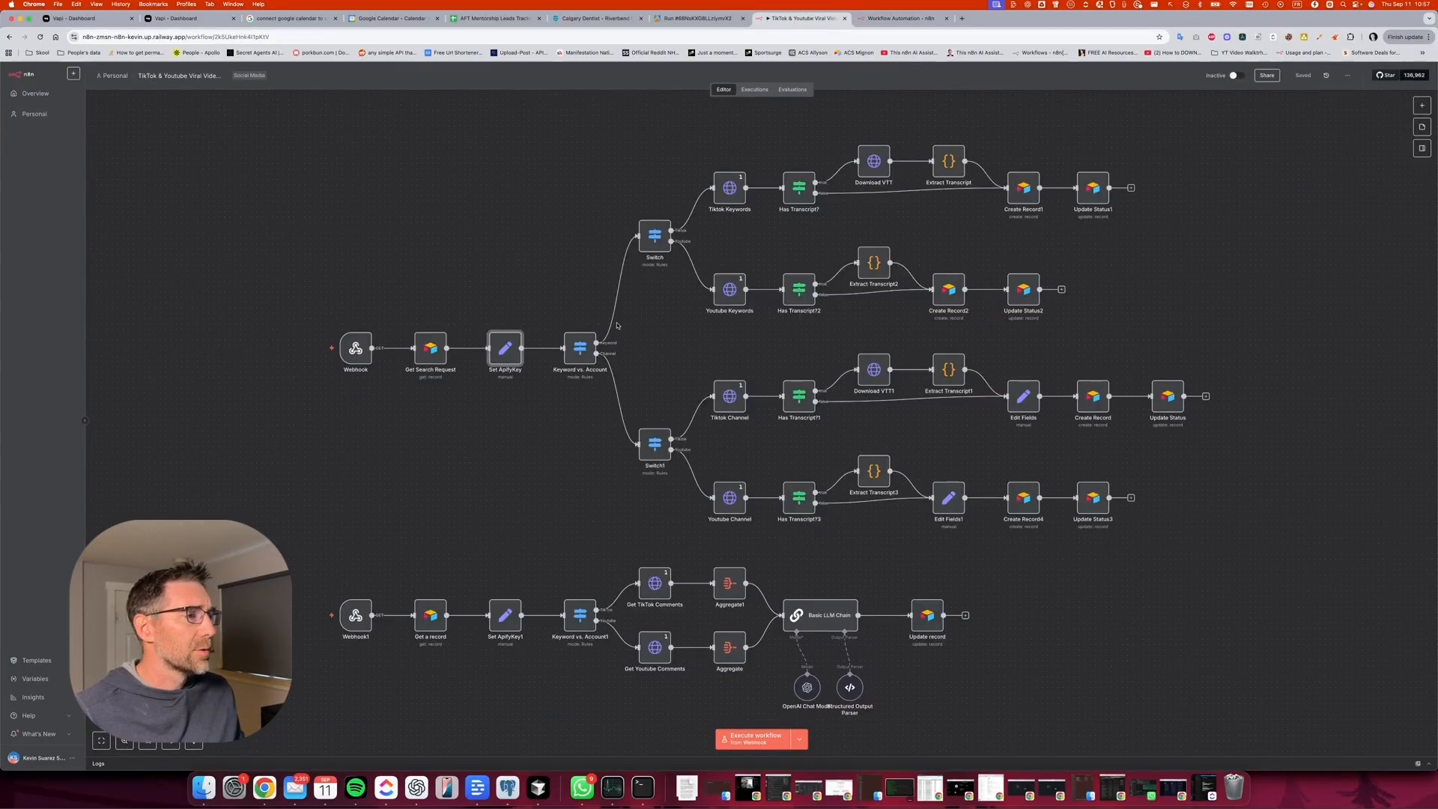
right_click(503, 361)
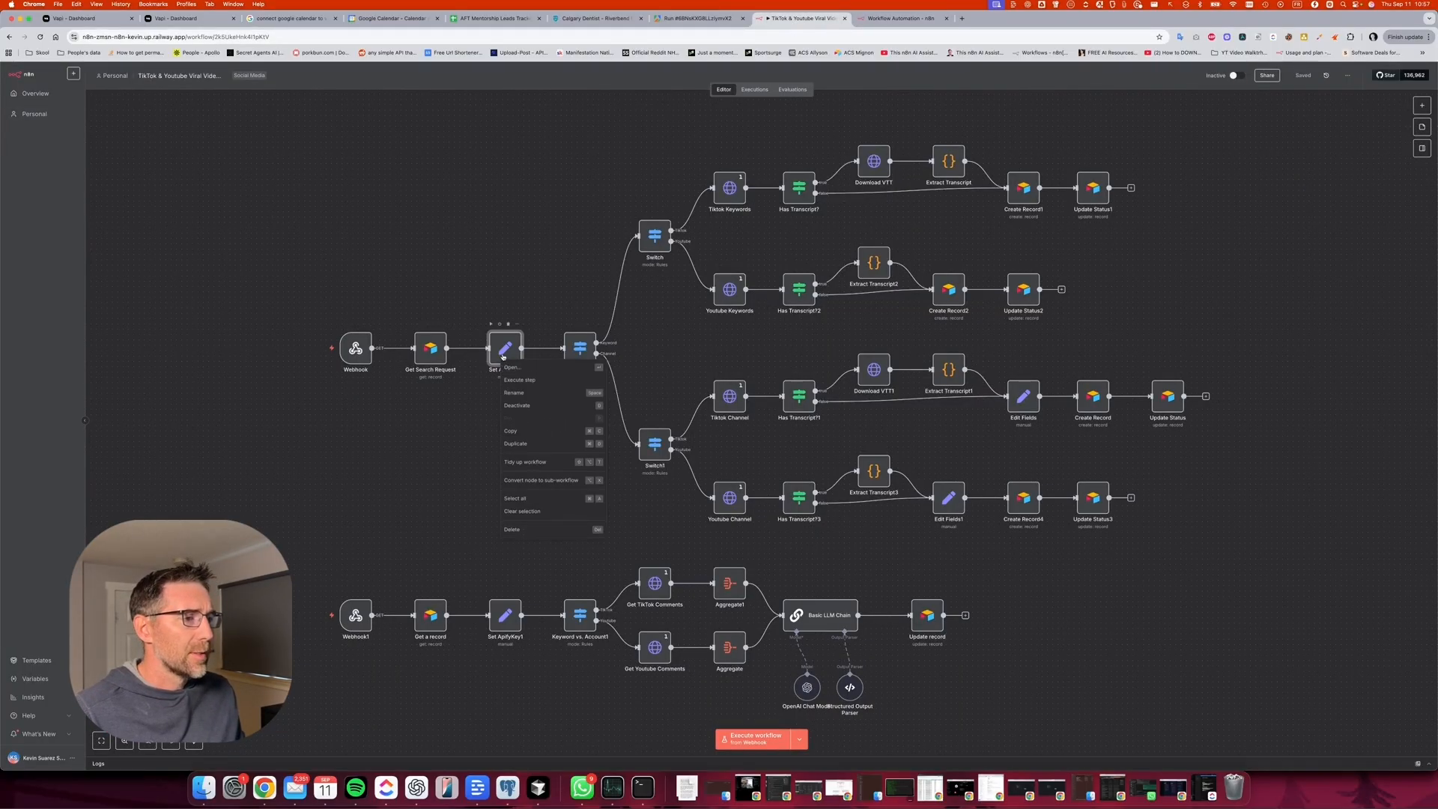
click(516, 433)
key(ctrl+Tab)
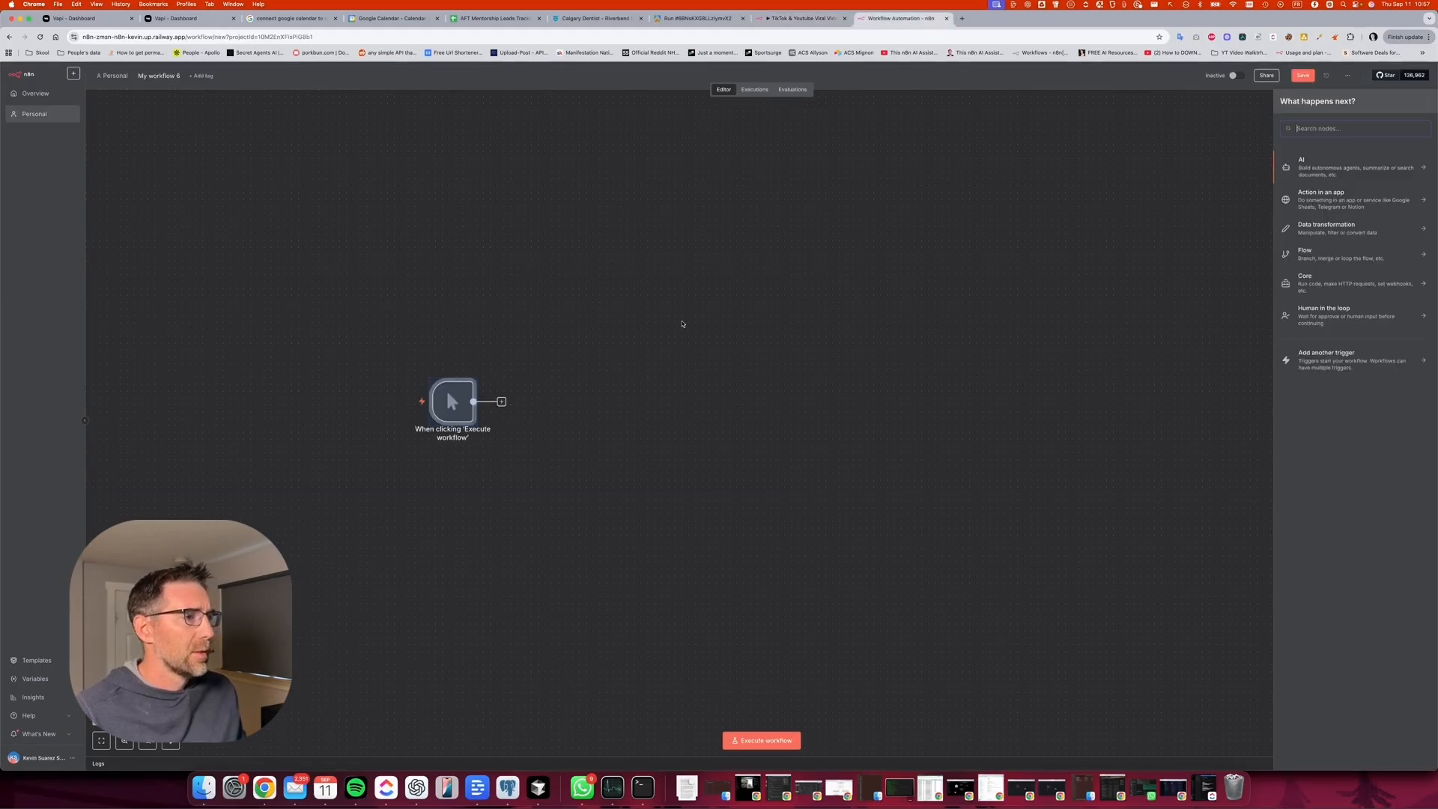
key(super+v)
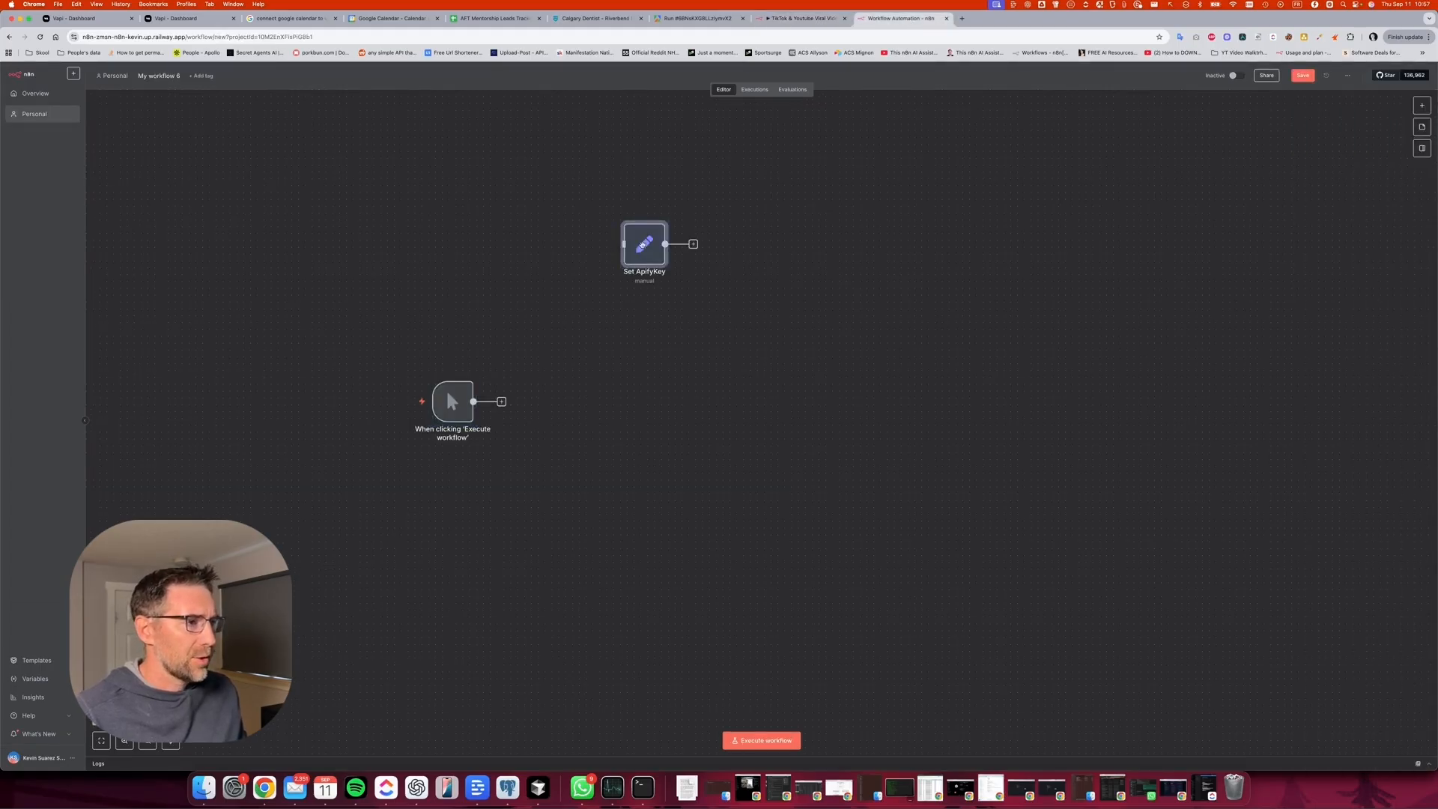
drag(643, 308, 573, 399)
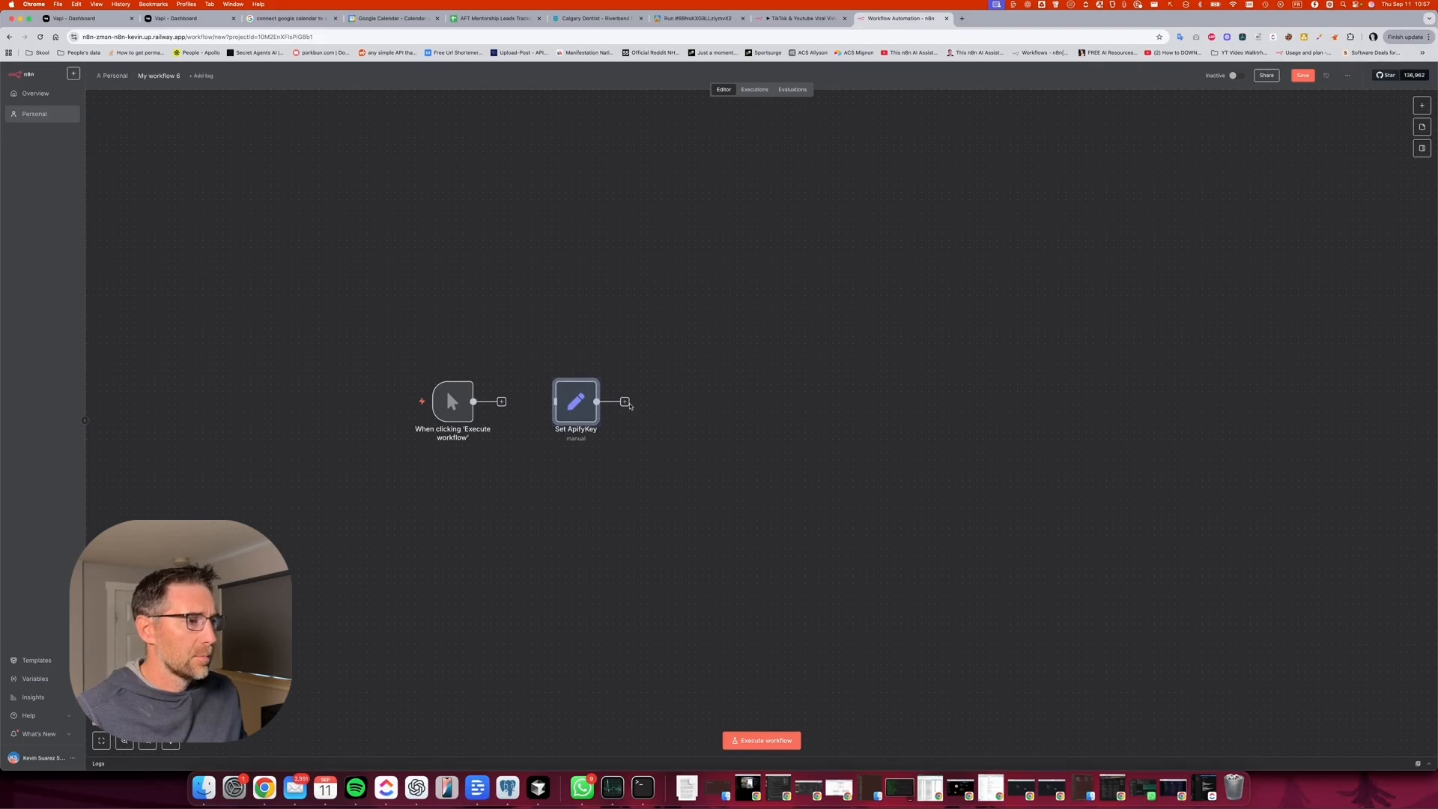
Copy the Tiktok Keywords node from the TikTok & Youtube workflow into the new workflow, placing it after Set ApifyKey.
click(626, 403)
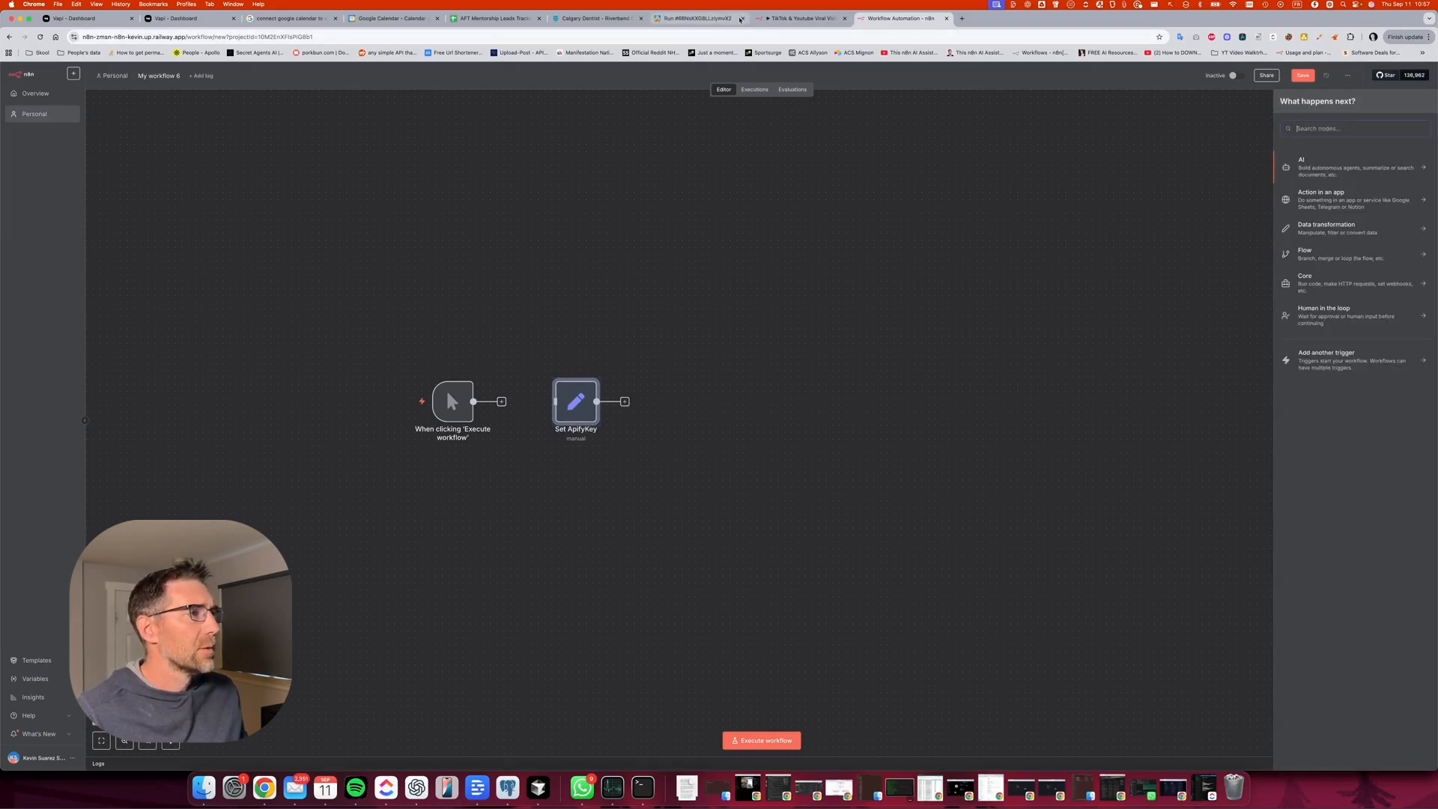
click(779, 18)
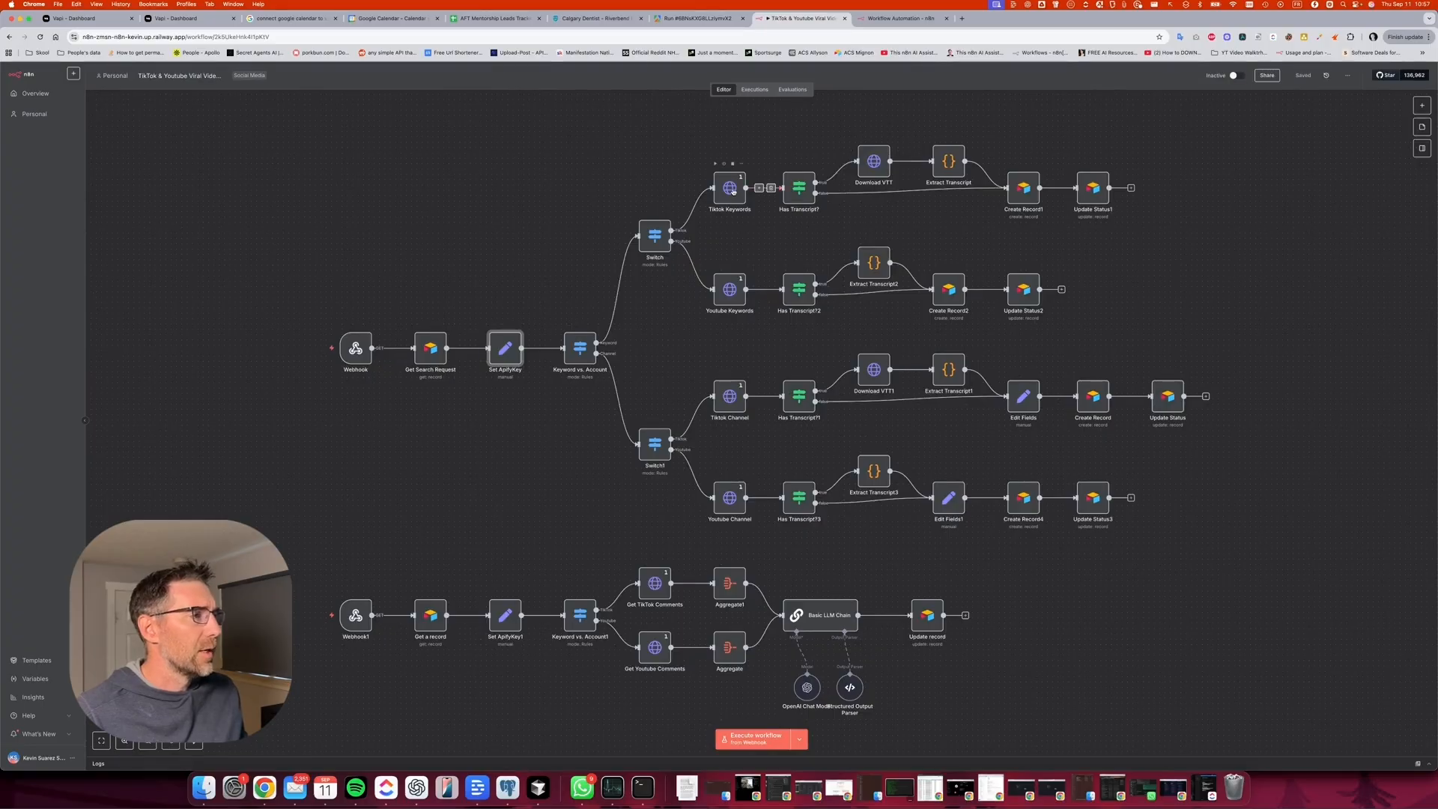
right_click(733, 191)
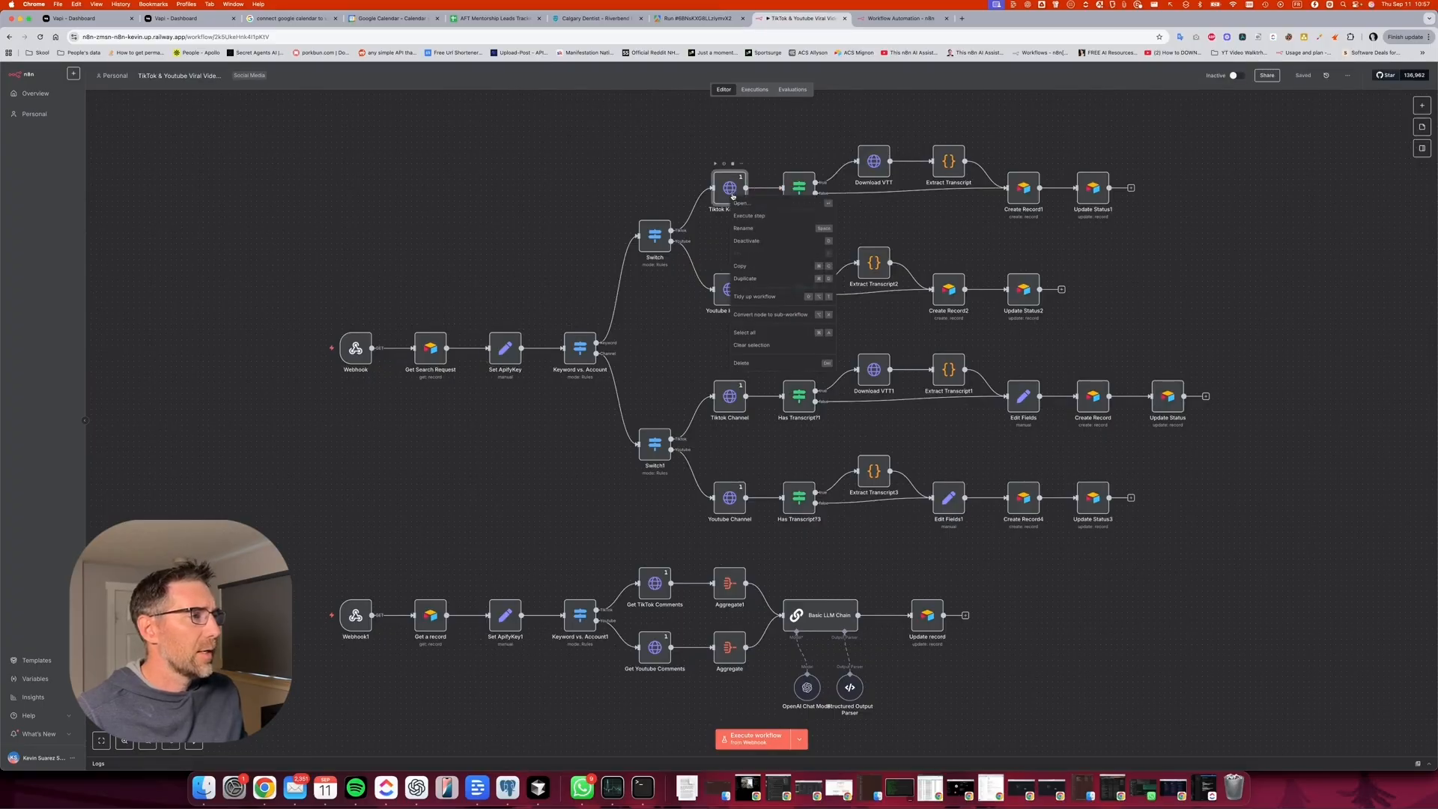
click(749, 269)
click(880, 18)
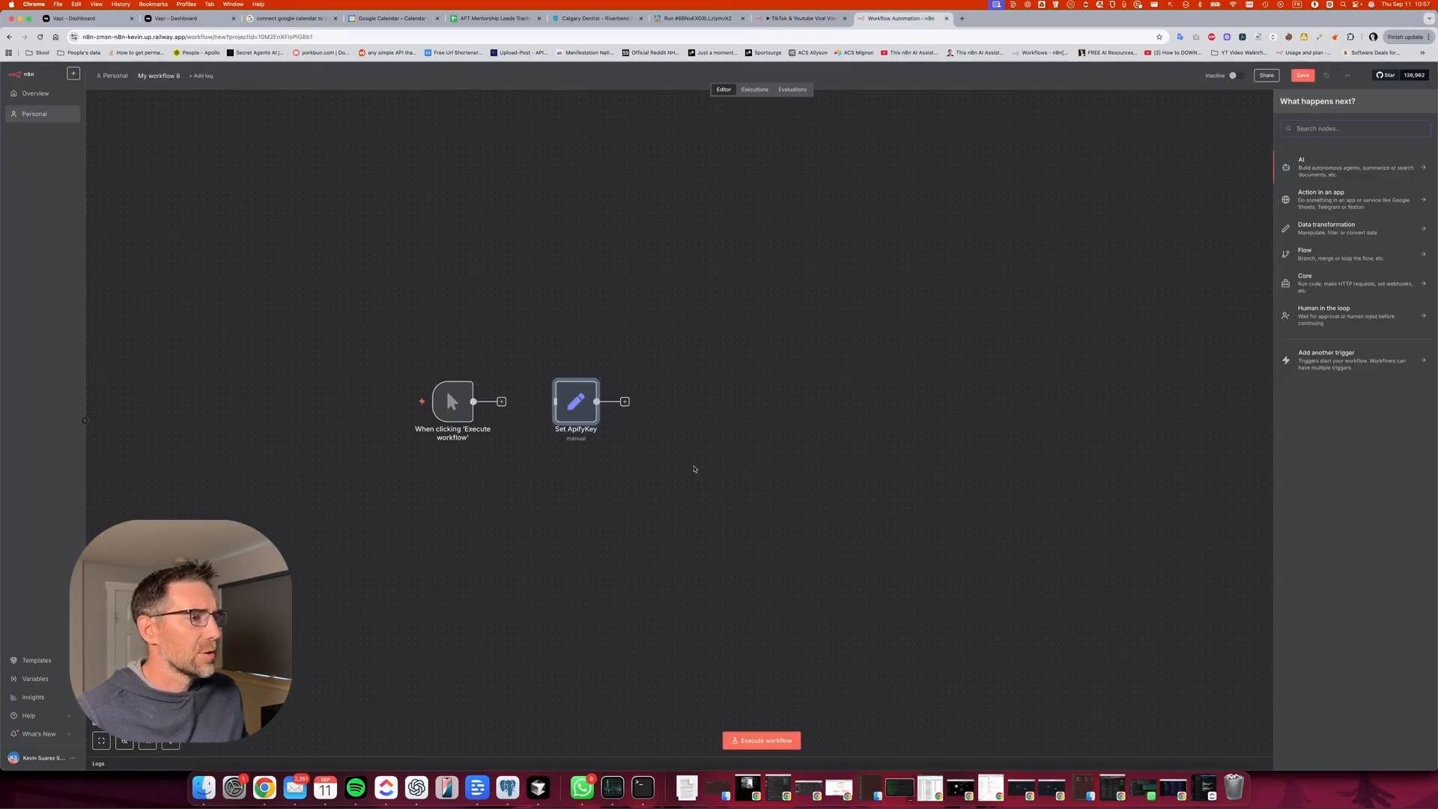
key(cmd+v)
drag(679, 408, 673, 388)
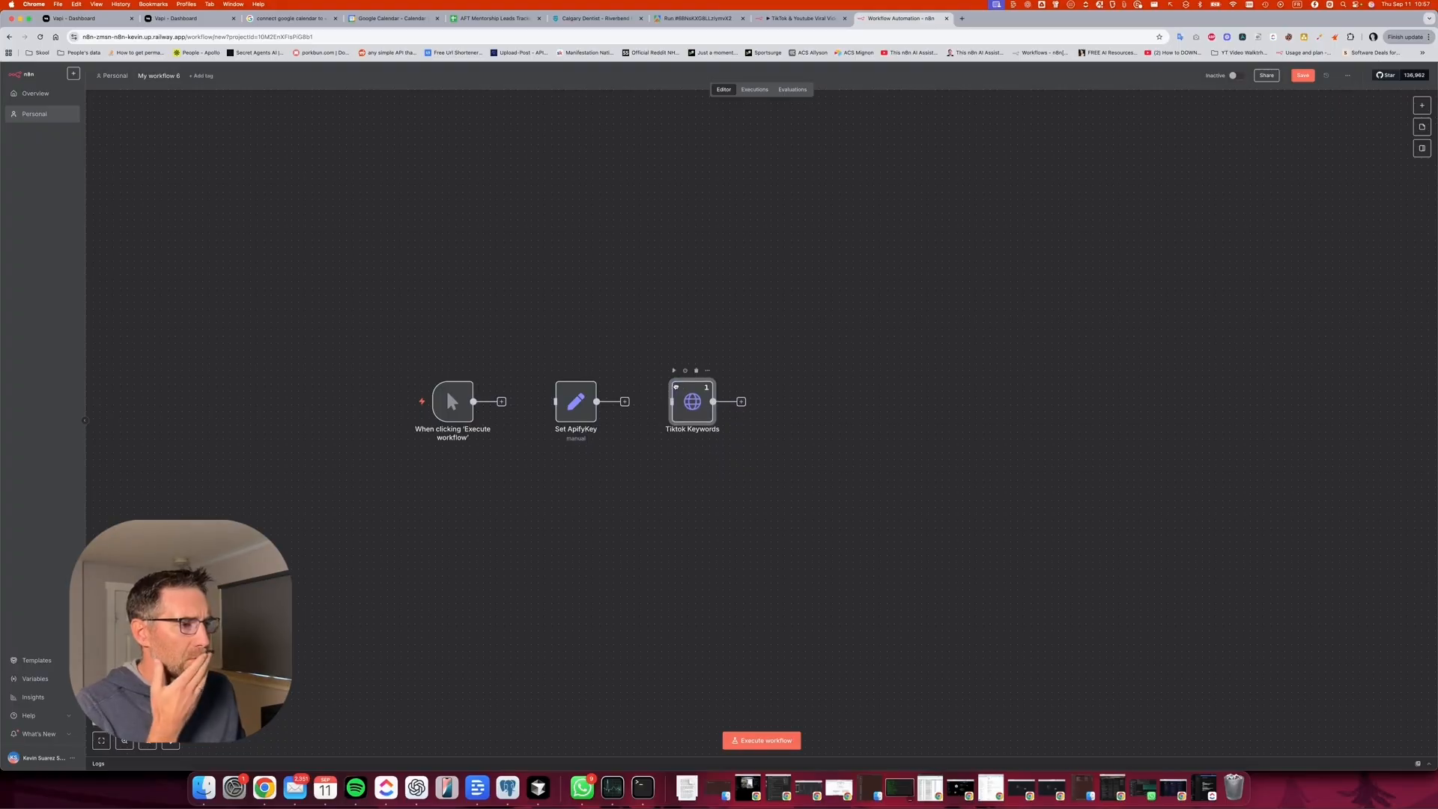
Connect the manual trigger to Set ApifyKey and on to Tiktok Keywords, and move Set ApifyKey closer to Tiktok Keywords.
drag(473, 402, 557, 401)
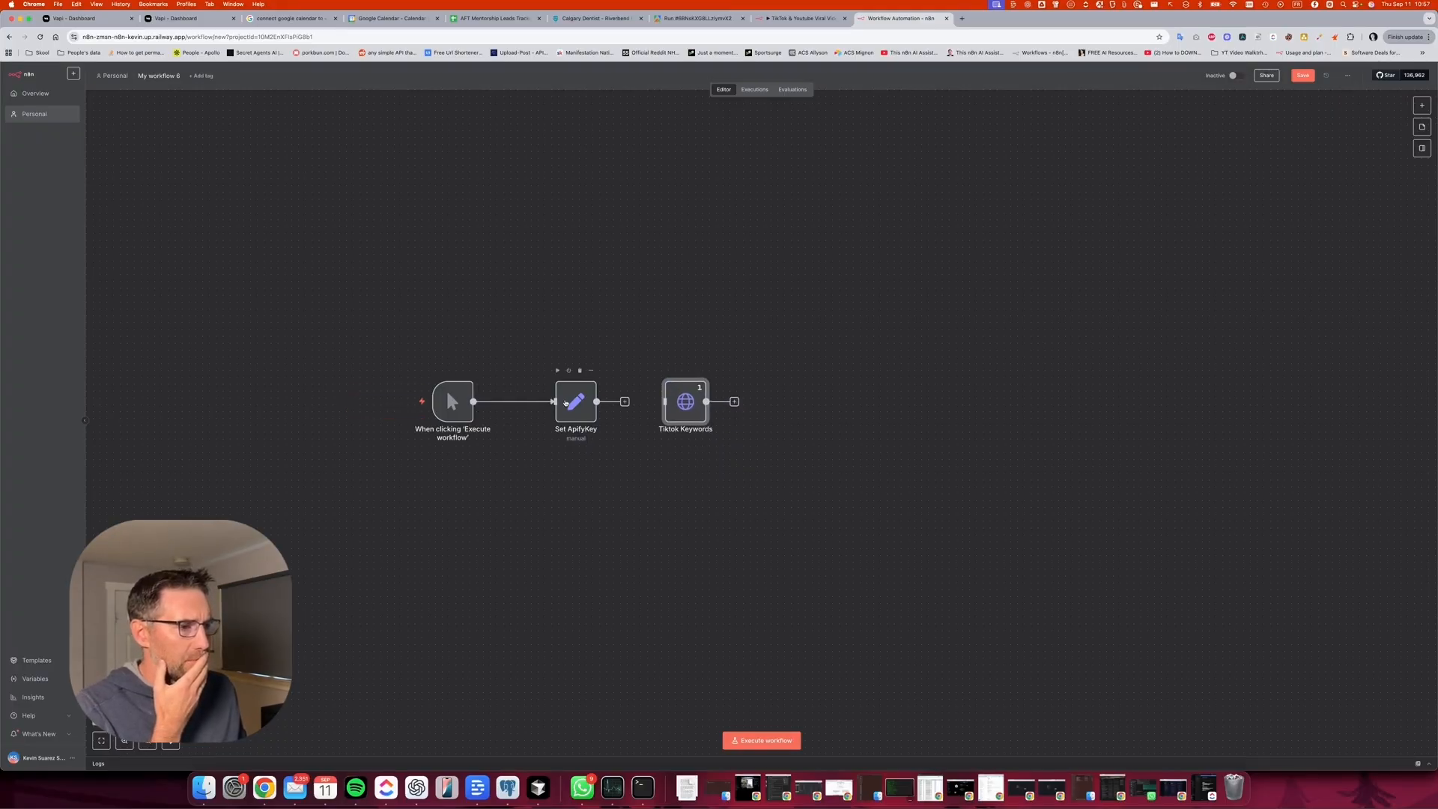
drag(648, 403, 665, 401)
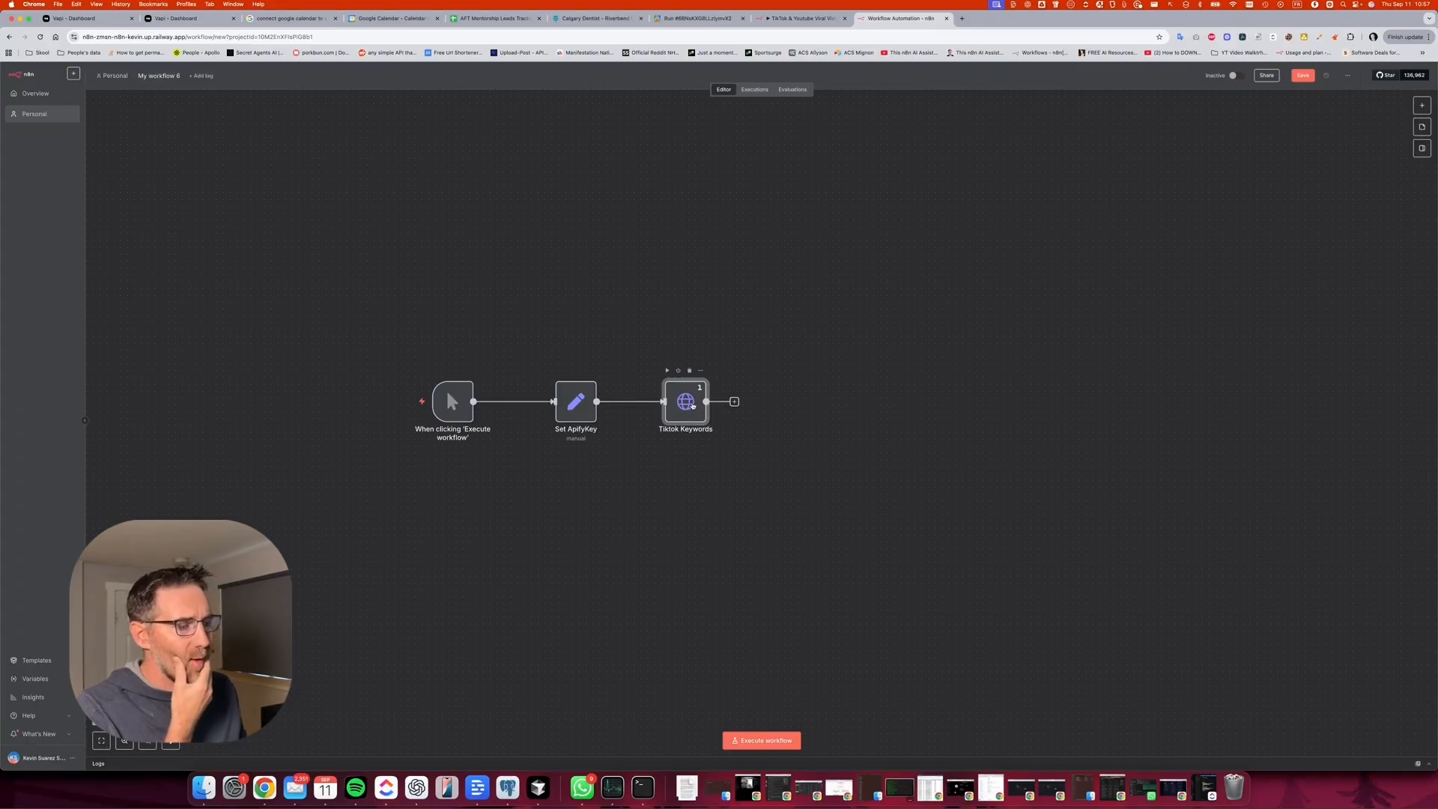
drag(576, 411, 602, 411)
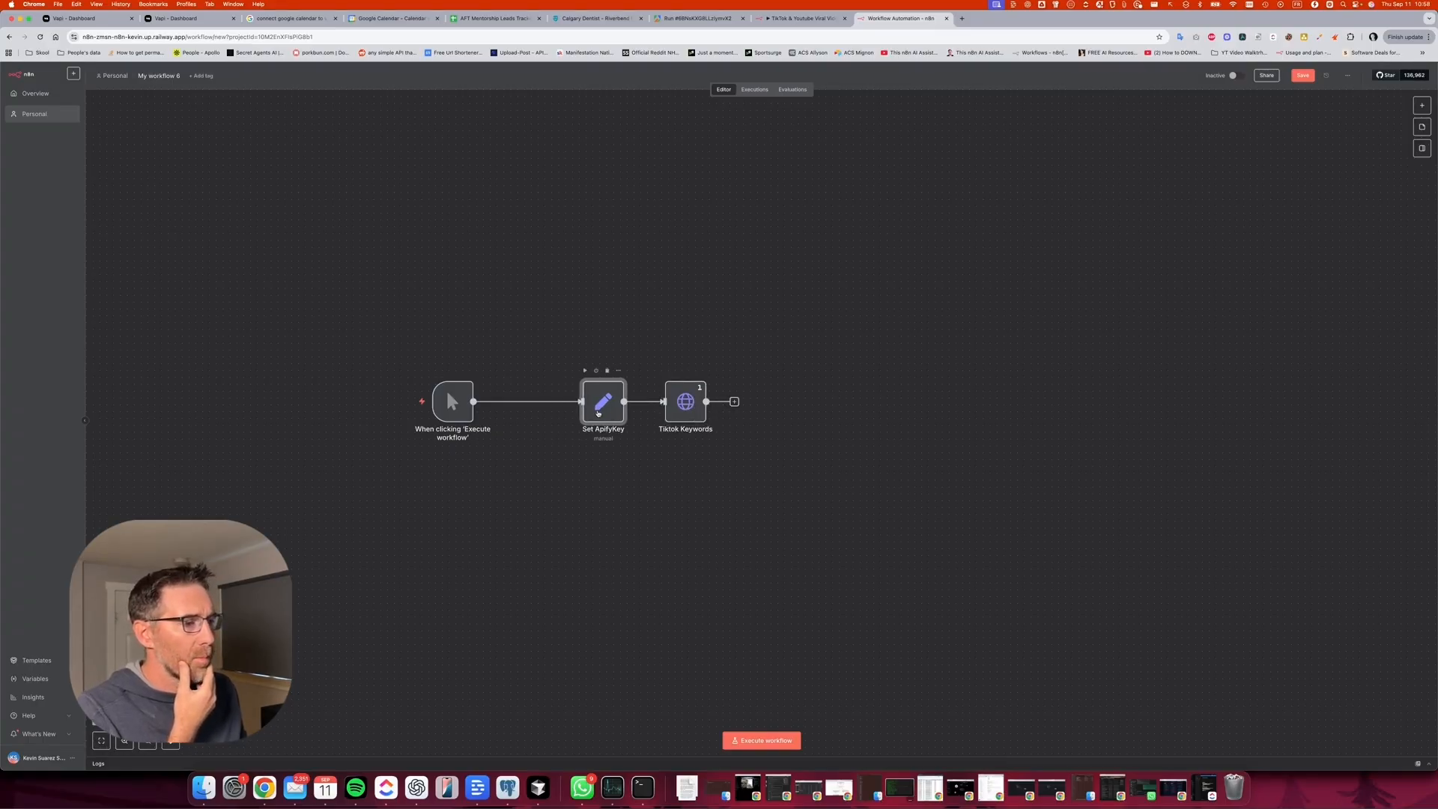
Add an Edit Fields (Set) node after Set ApifyKey, keeping manual mapping and leaving other input fields excluded.
click(1422, 105)
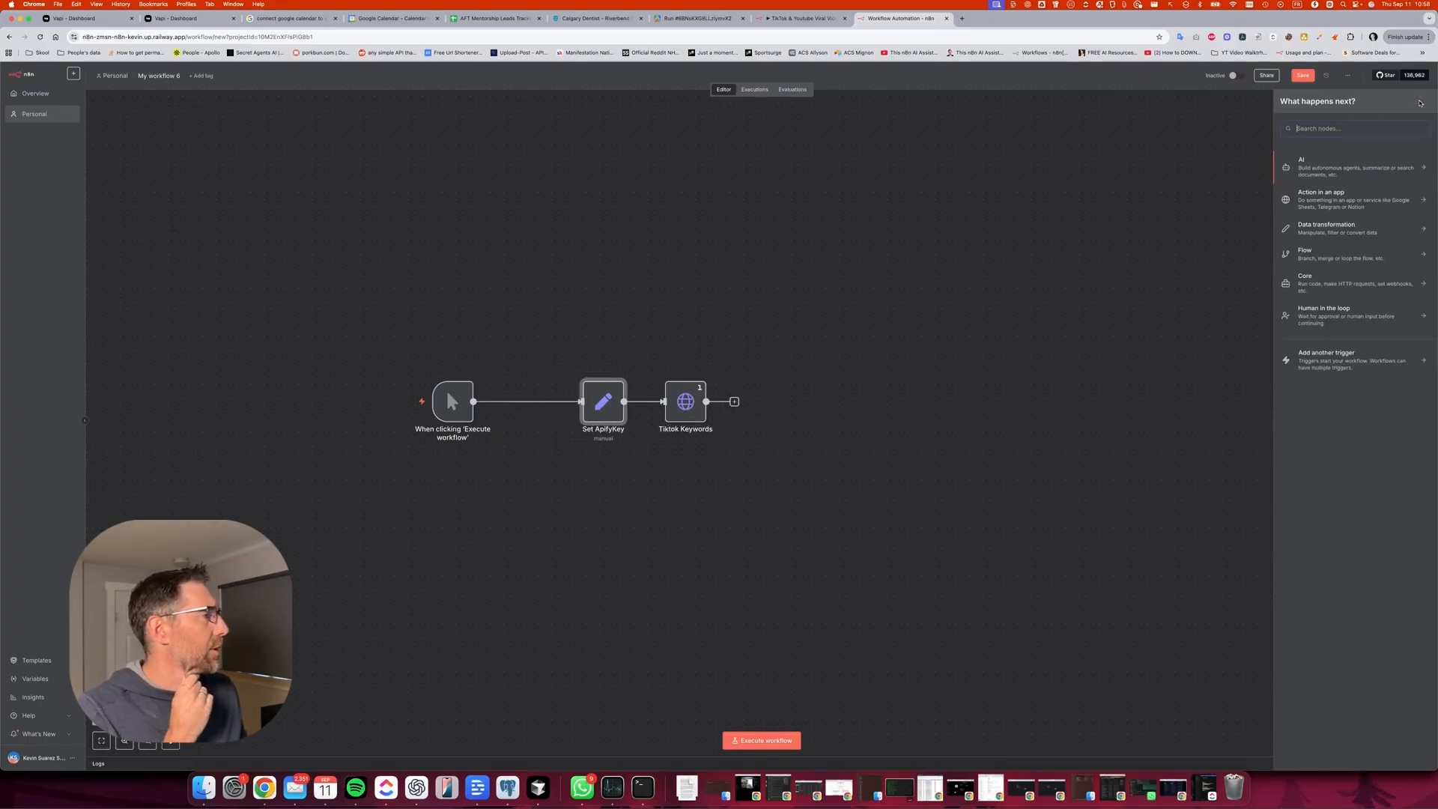
text(set)
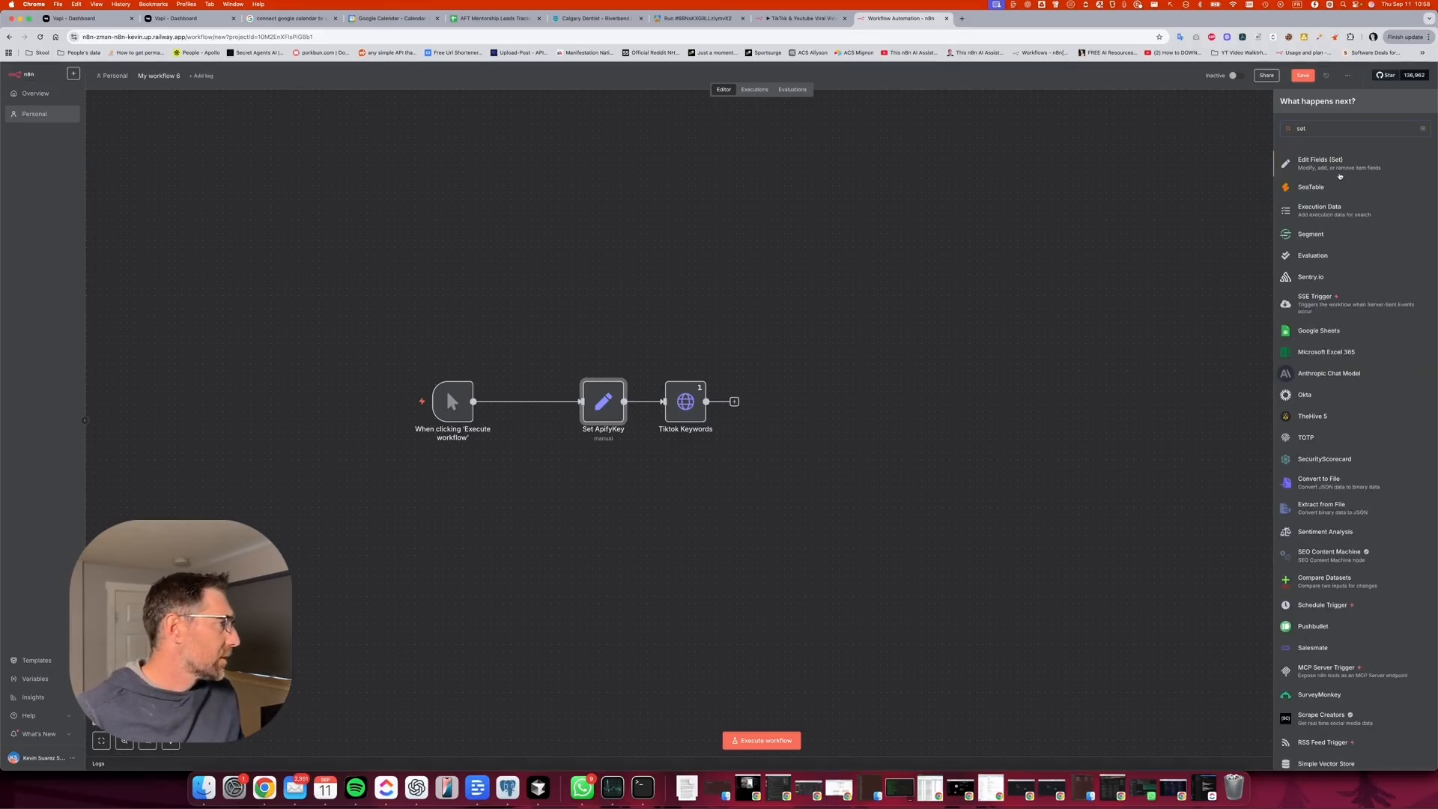
click(1329, 163)
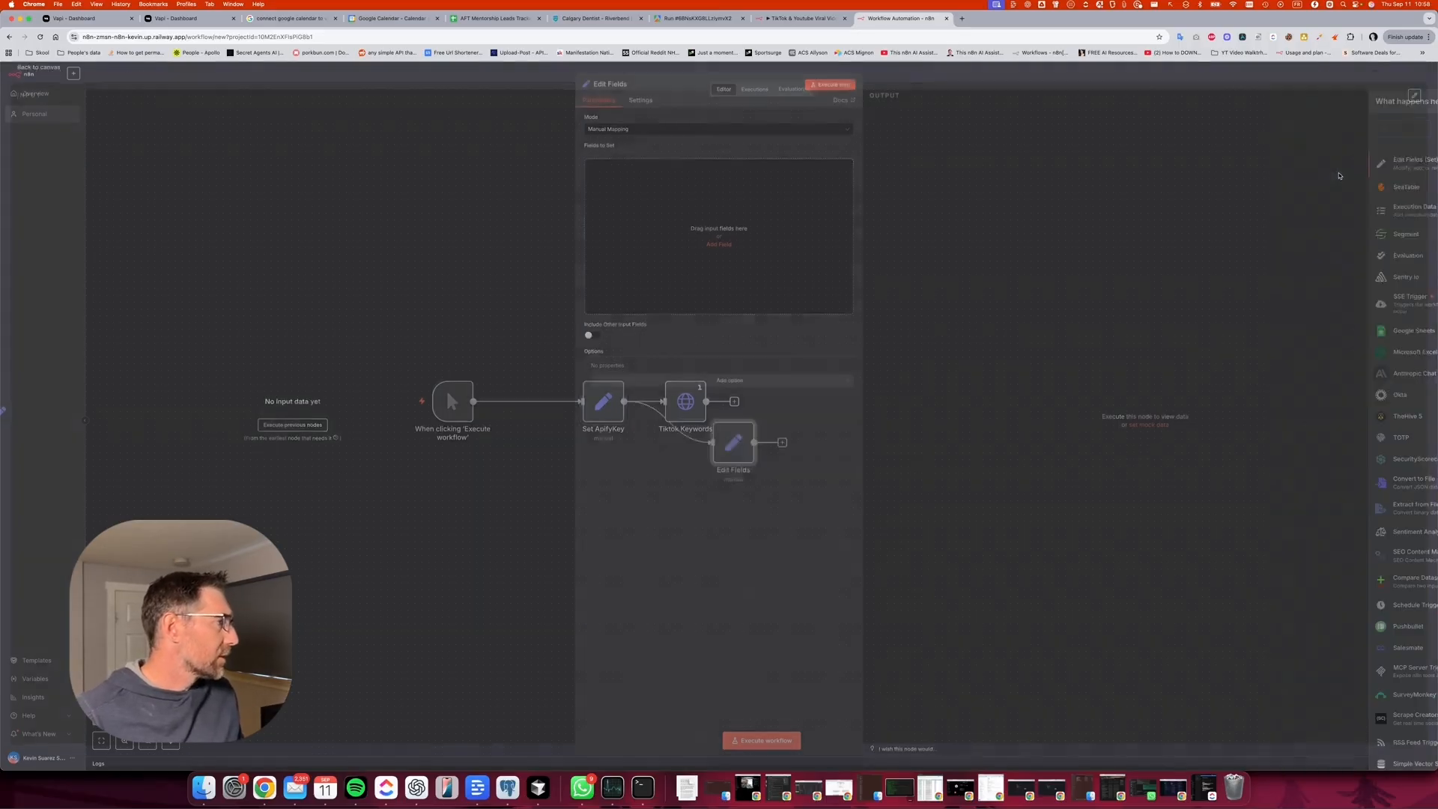
click(708, 135)
click(755, 120)
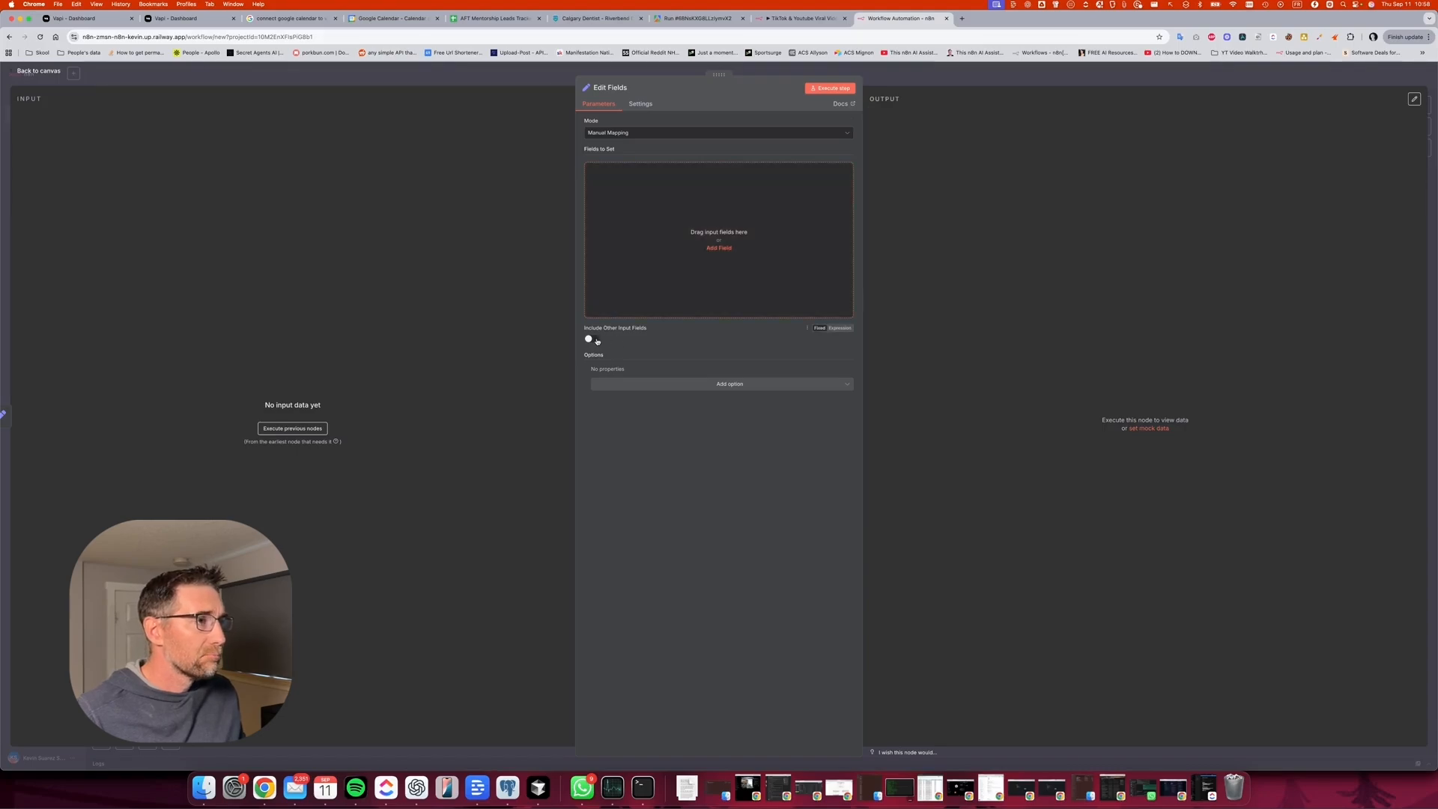
click(592, 339)
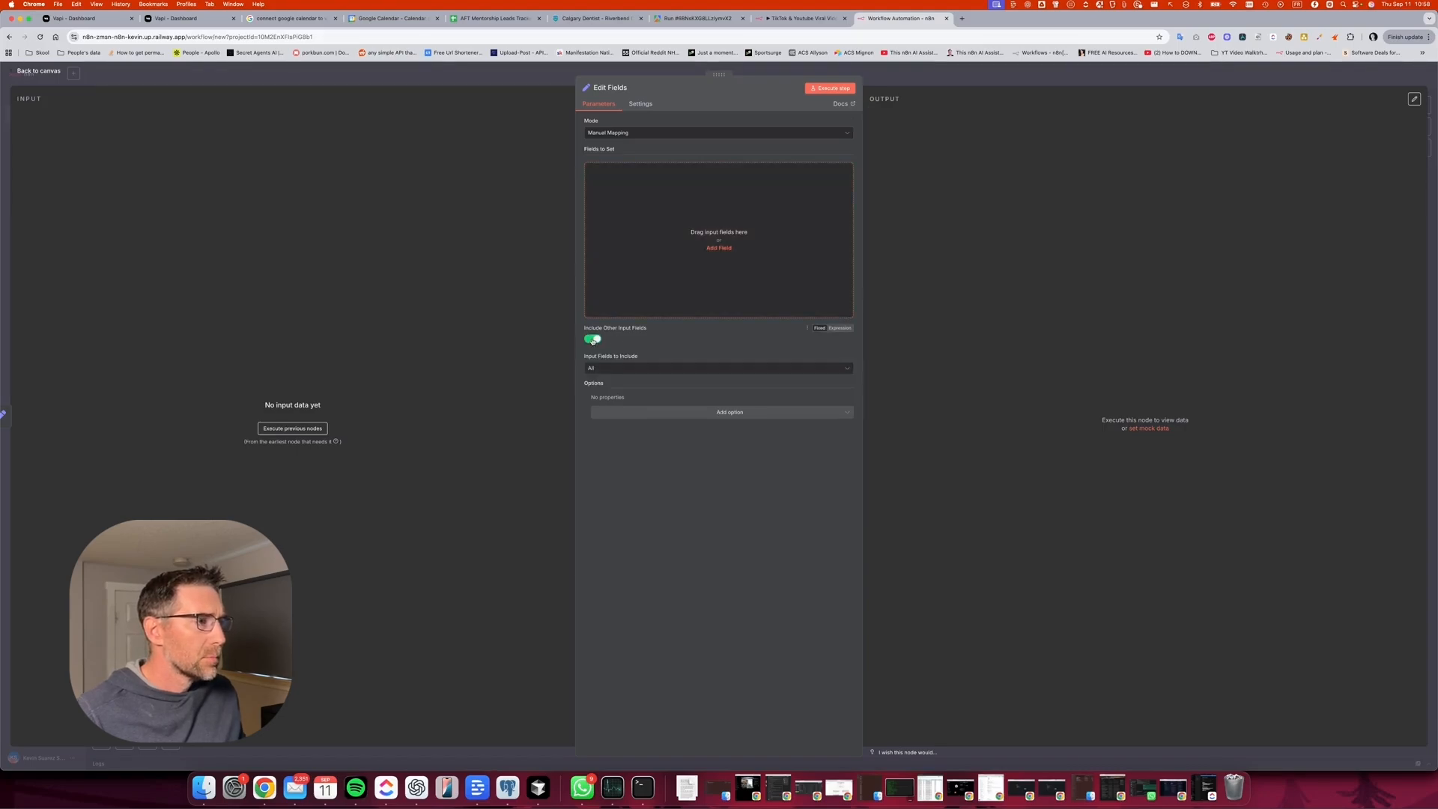
click(593, 339)
click(718, 248)
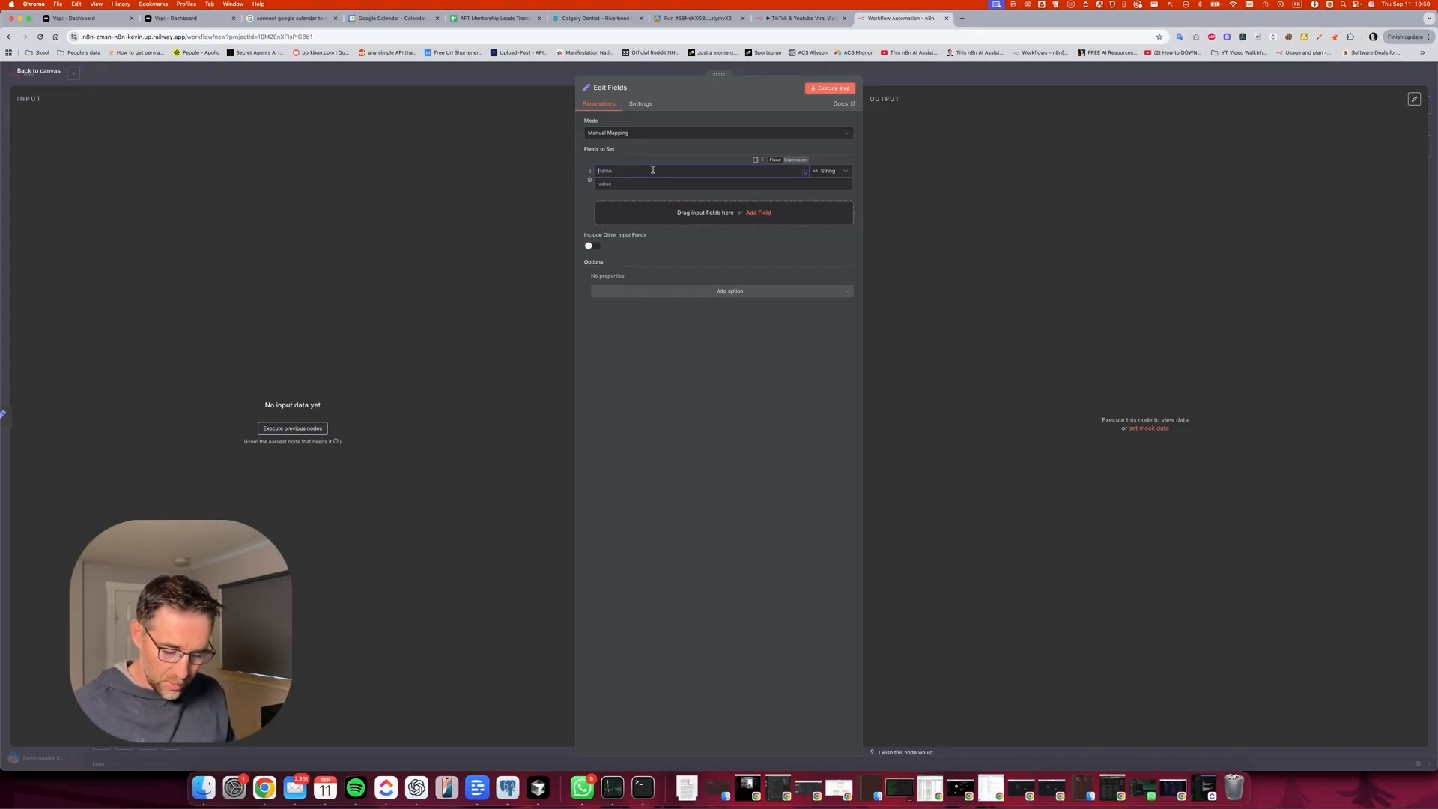
text(ite)
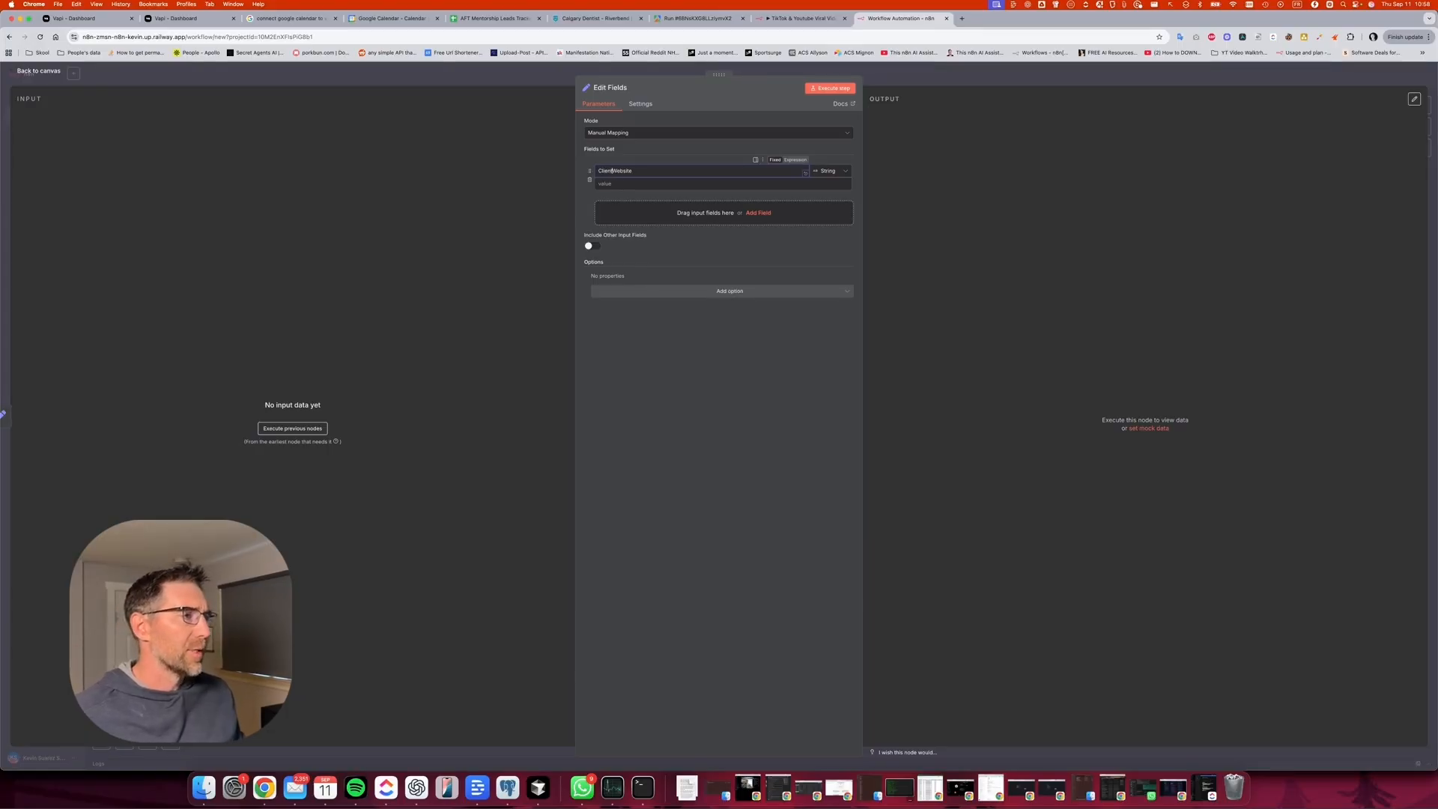
click(733, 183)
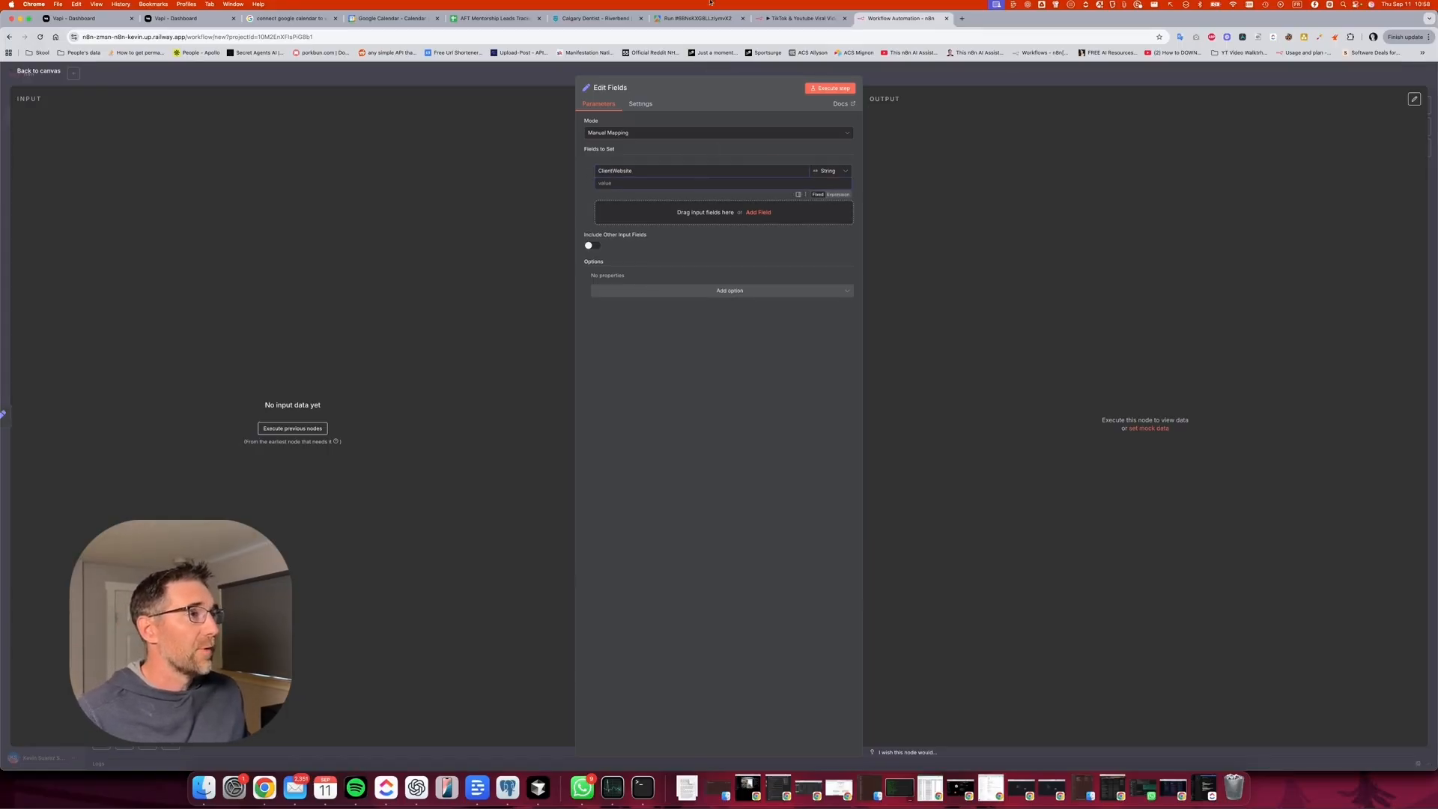
click(569, 23)
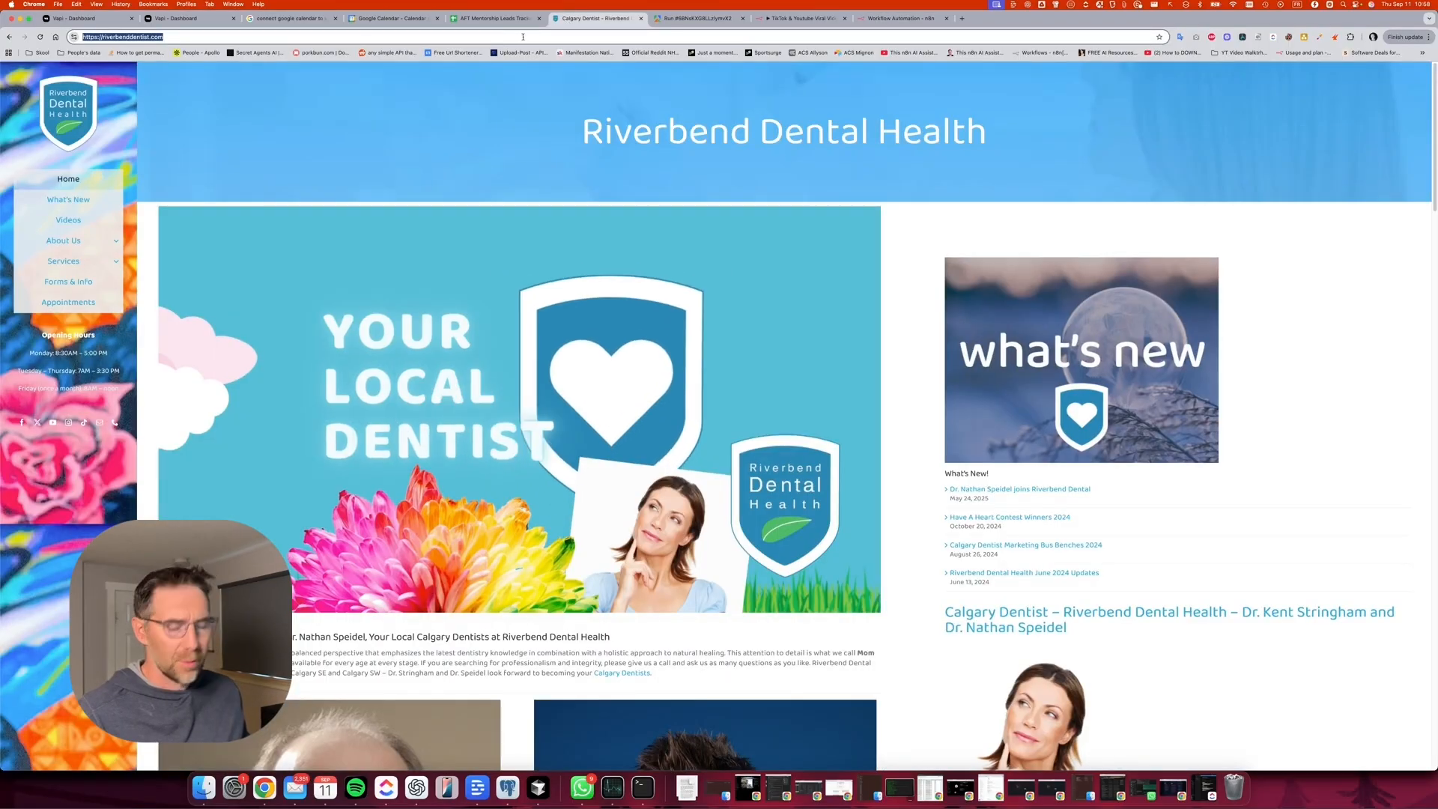
key(ctrl+c)
click(869, 18)
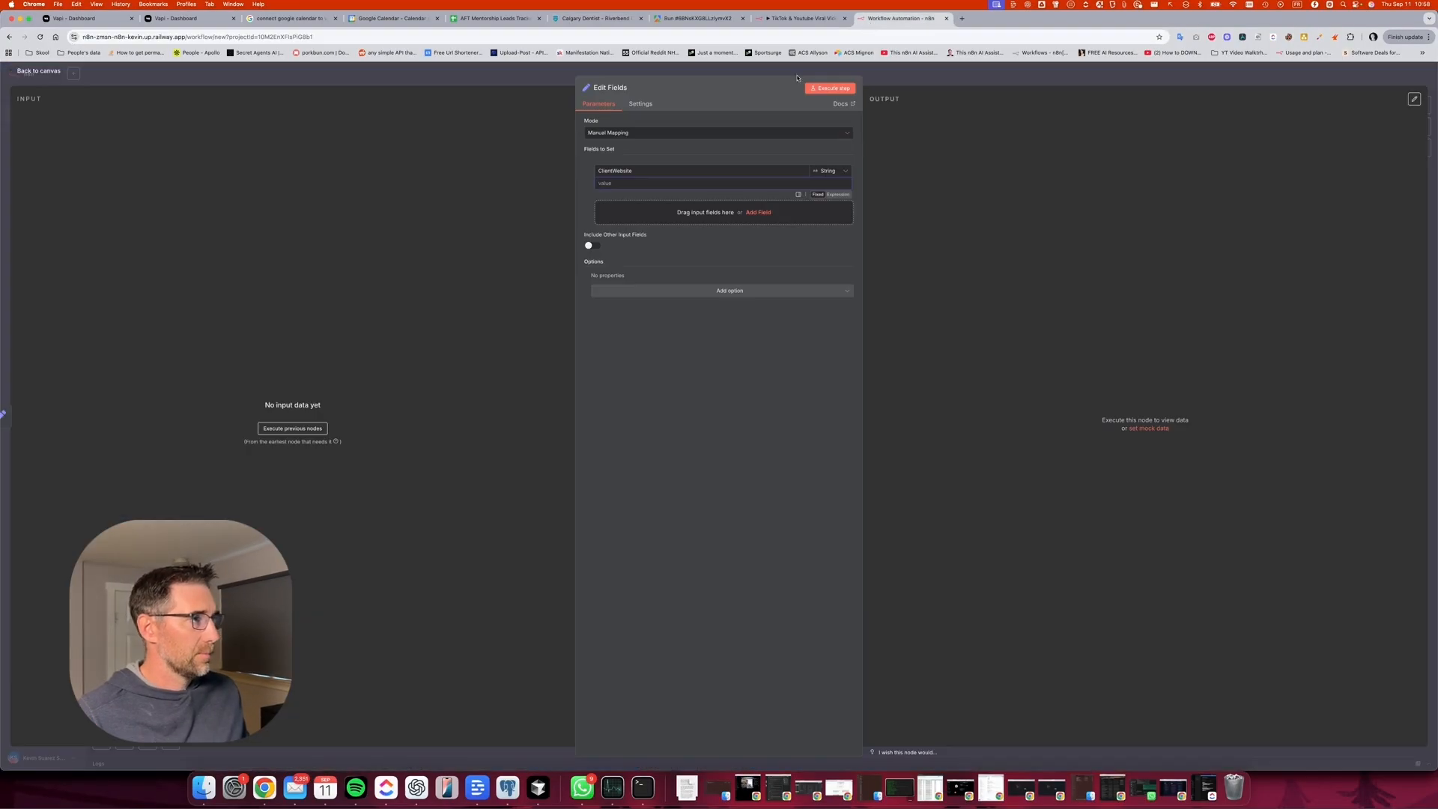
key(ctrl+v)
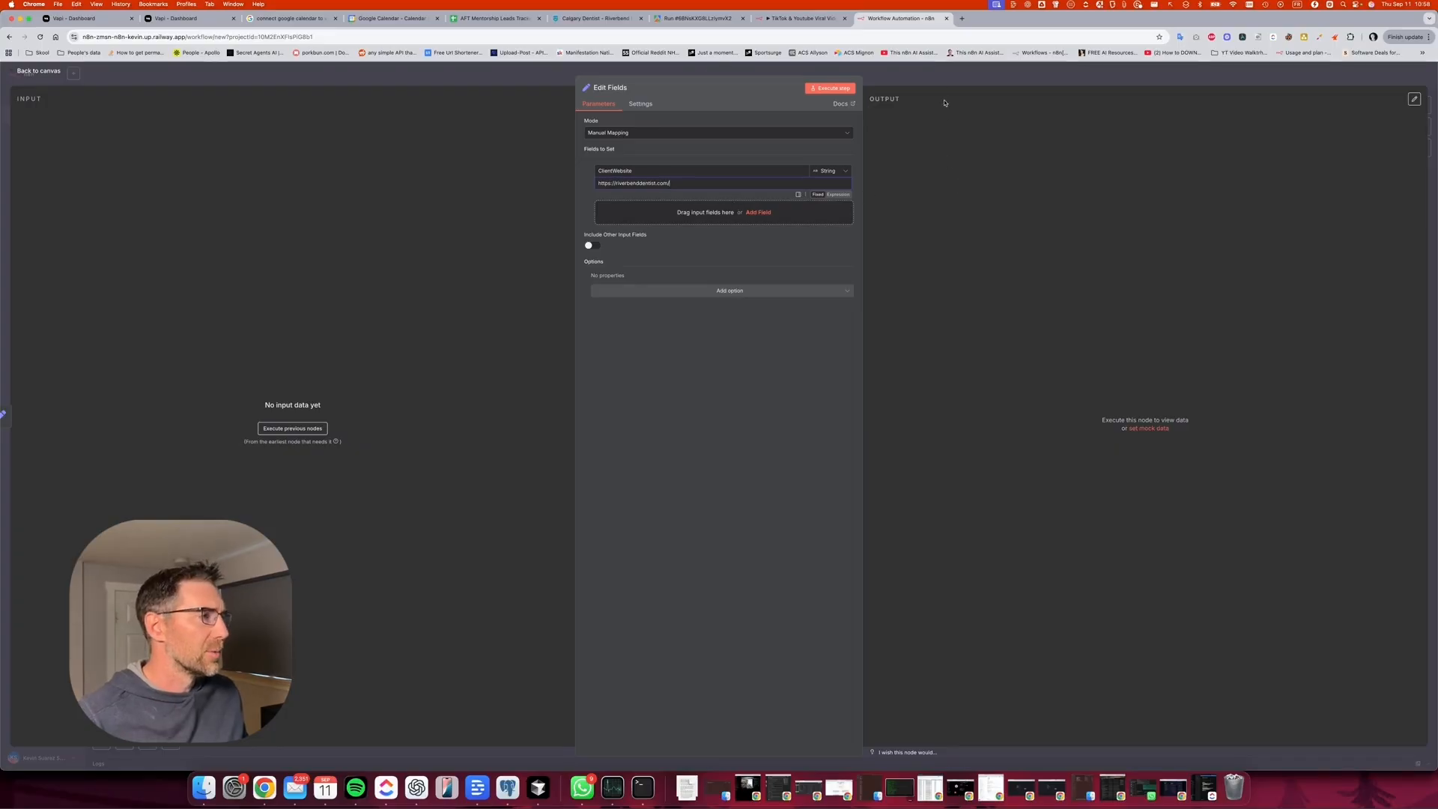
click(934, 77)
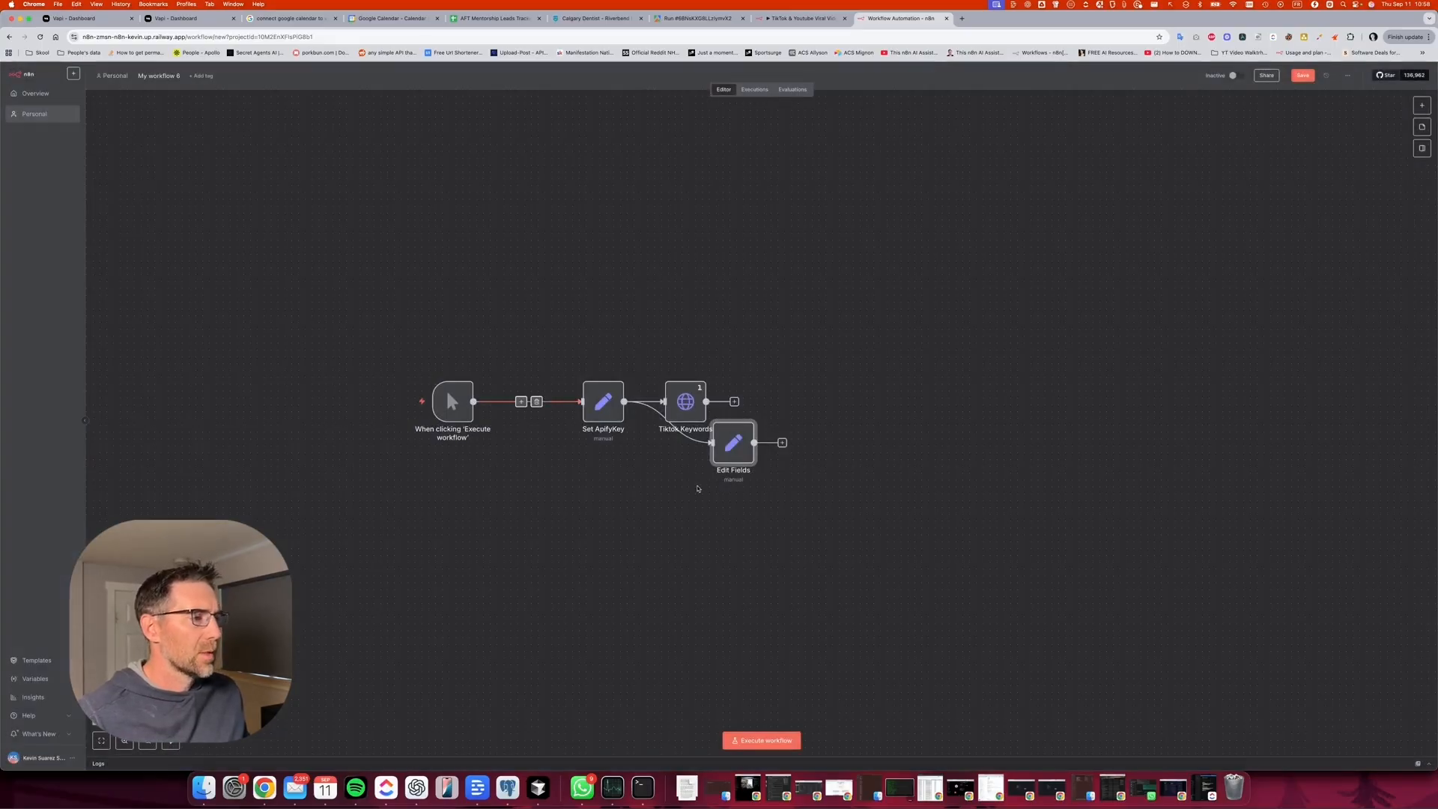
Disconnect the Edit Fields node, insert it between the manual trigger and Set ApifyKey, and tidy up the workflow layout.
drag(730, 444, 700, 506)
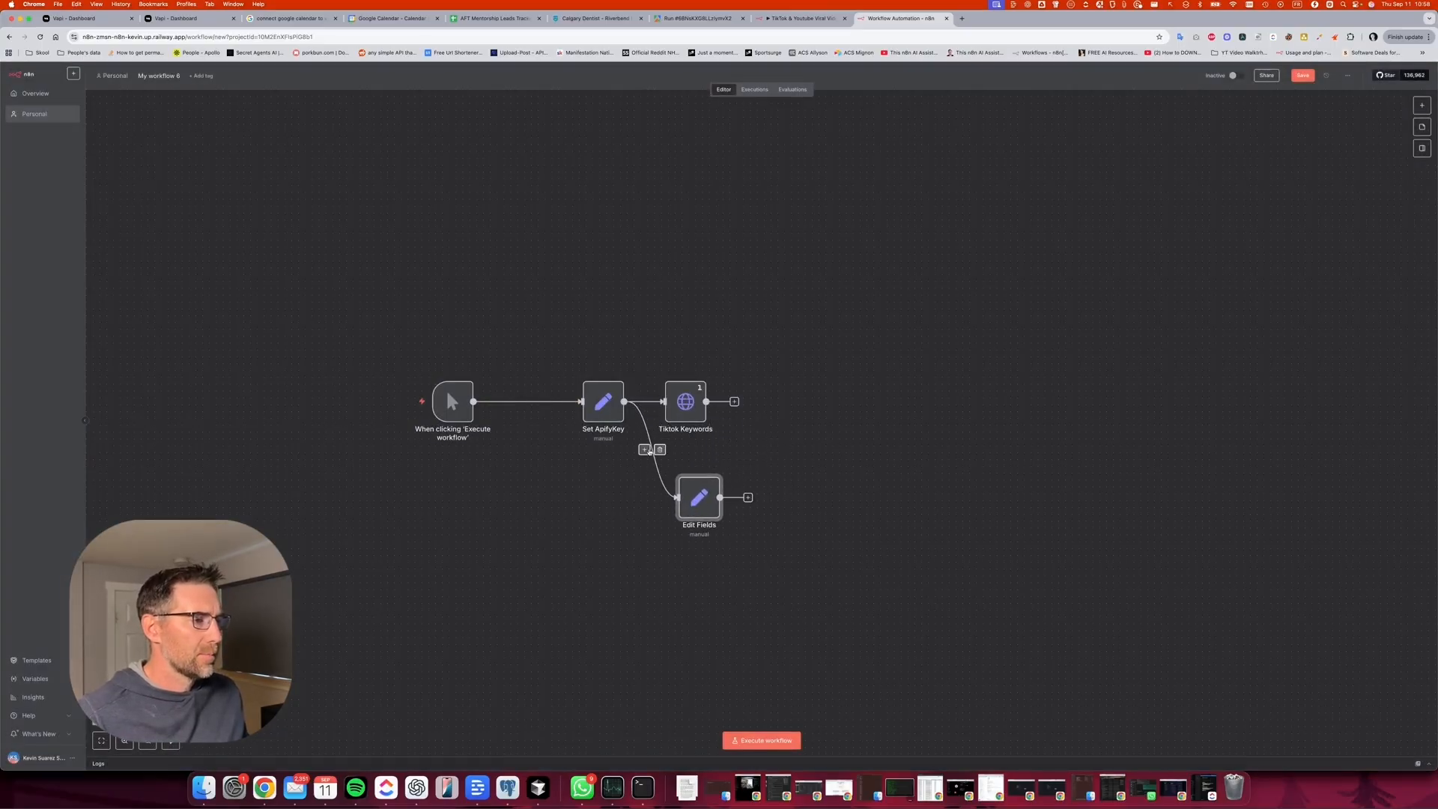
click(661, 449)
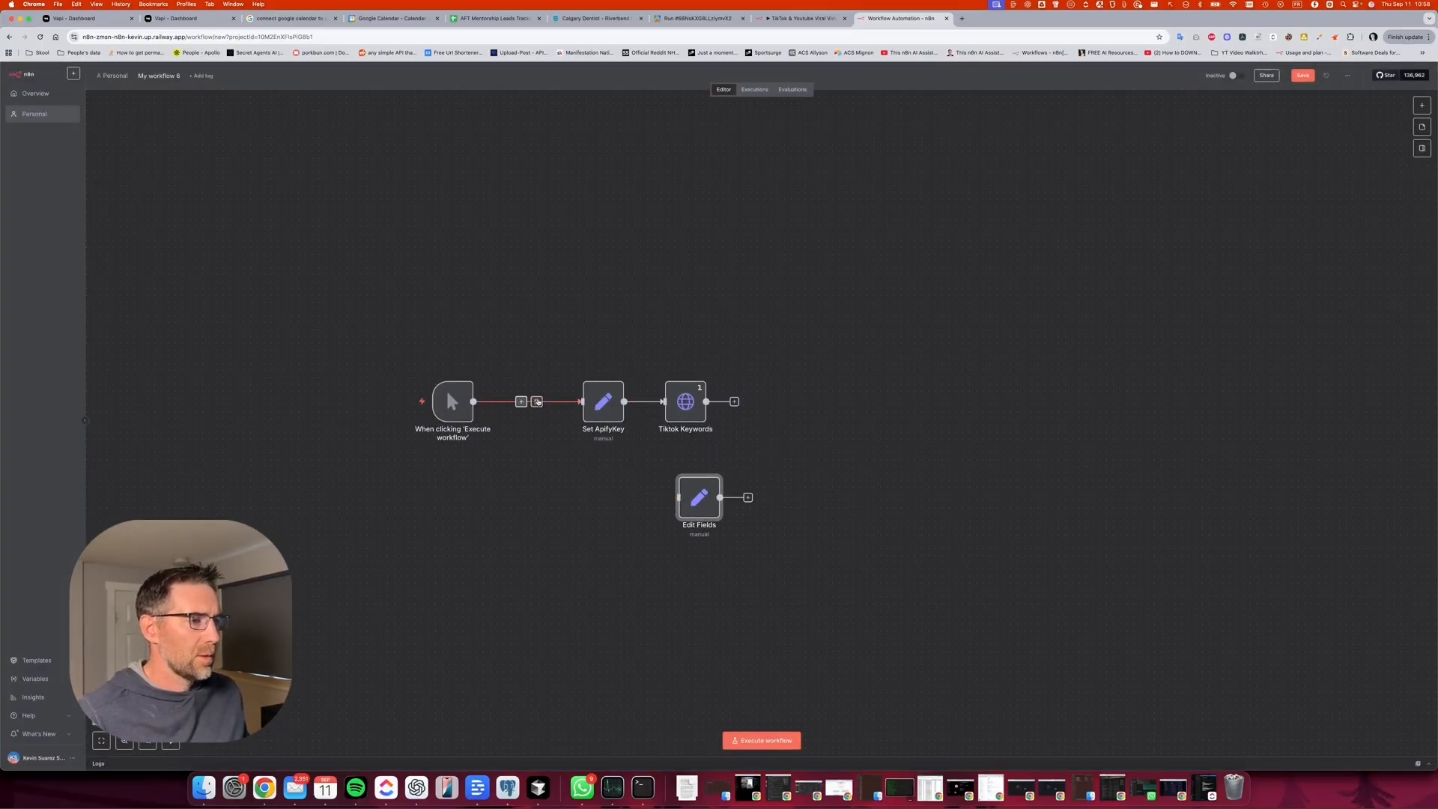
click(535, 402)
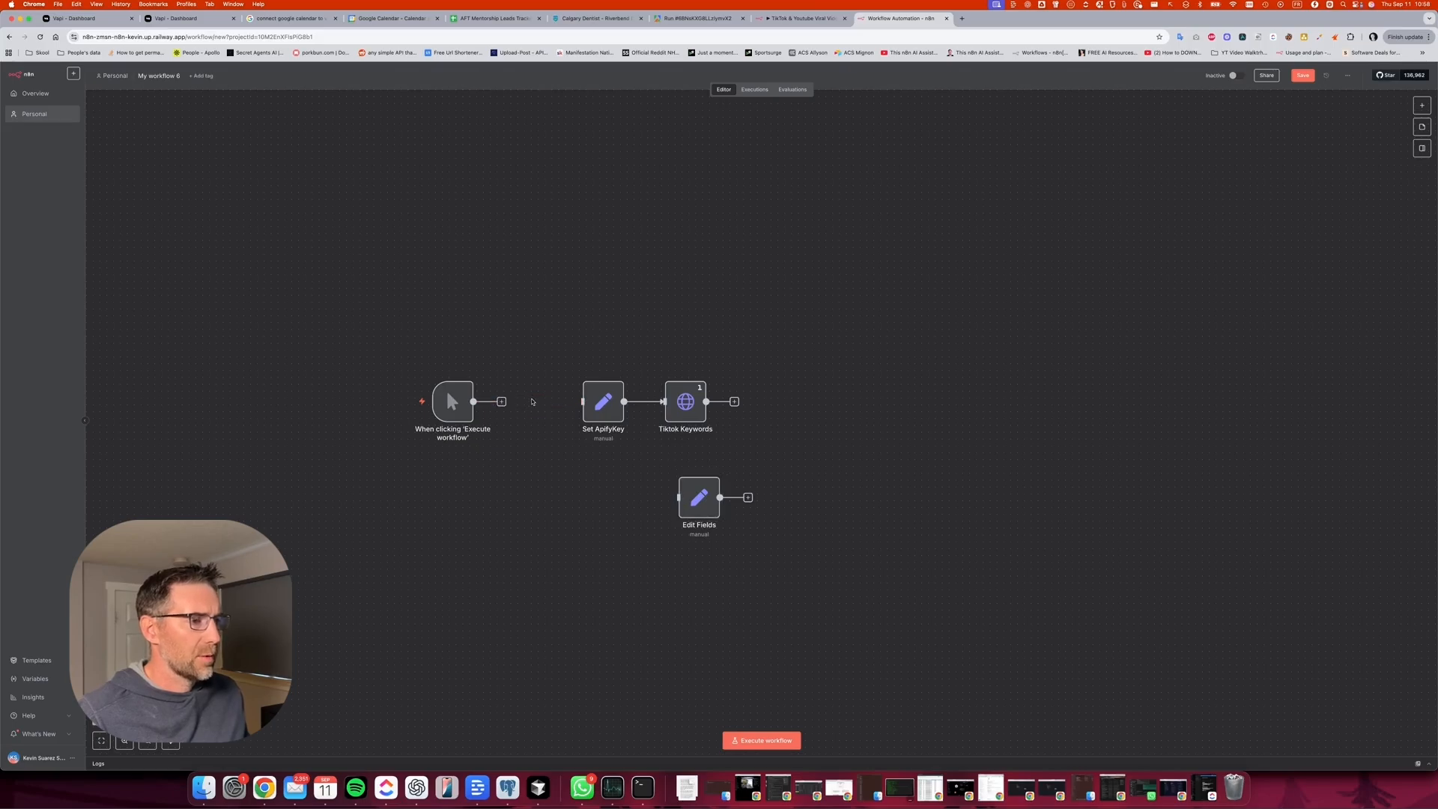
drag(690, 501, 504, 403)
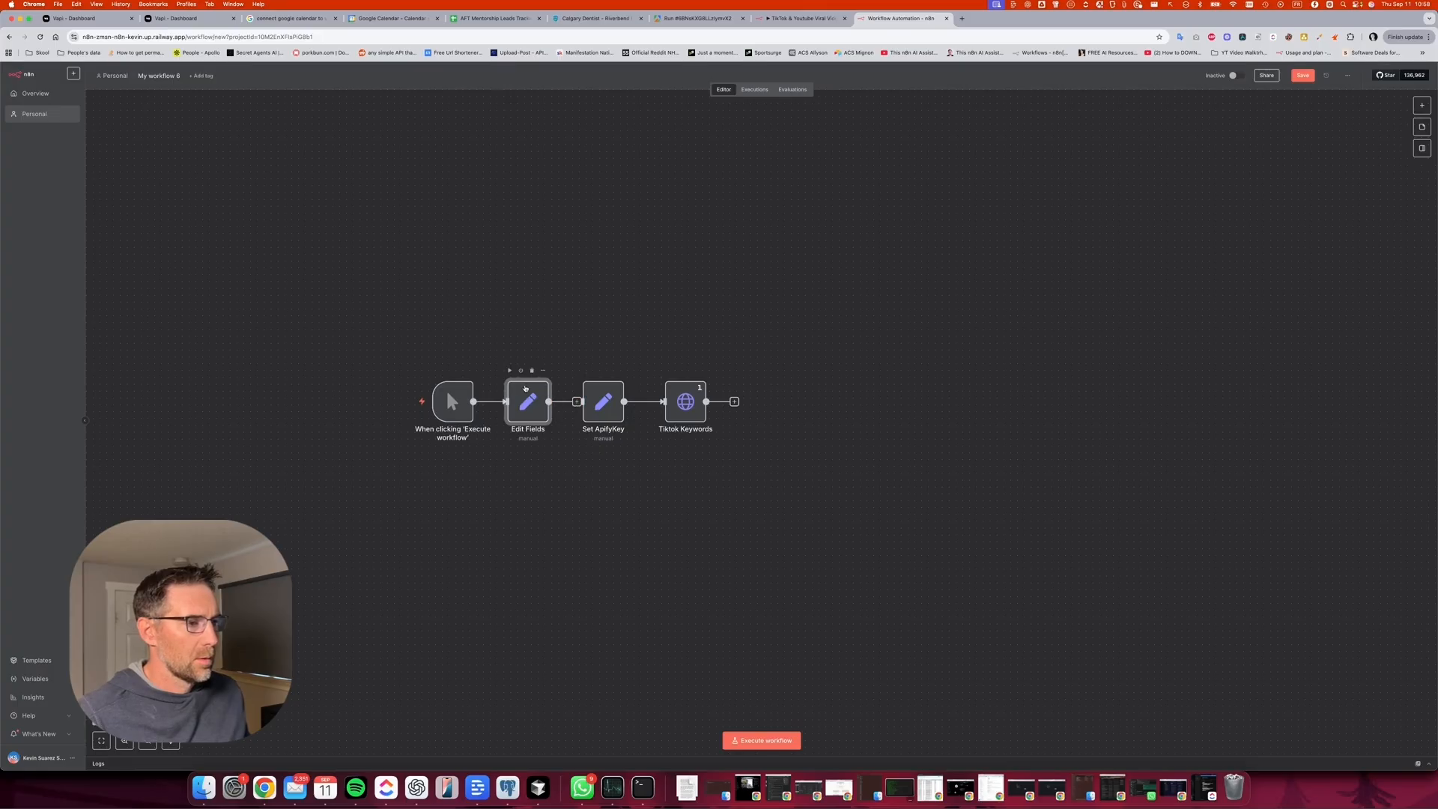
drag(541, 404, 583, 401)
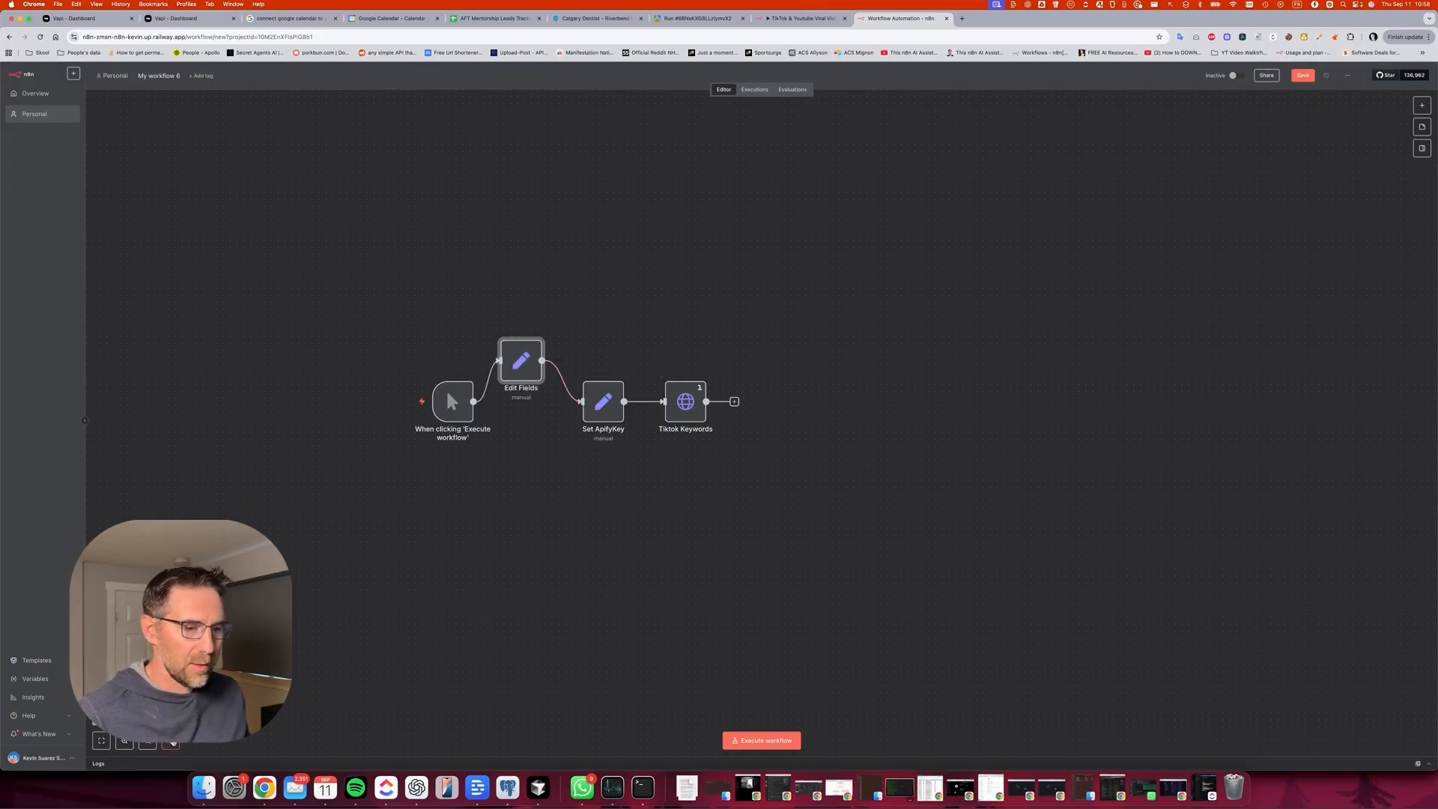
click(171, 741)
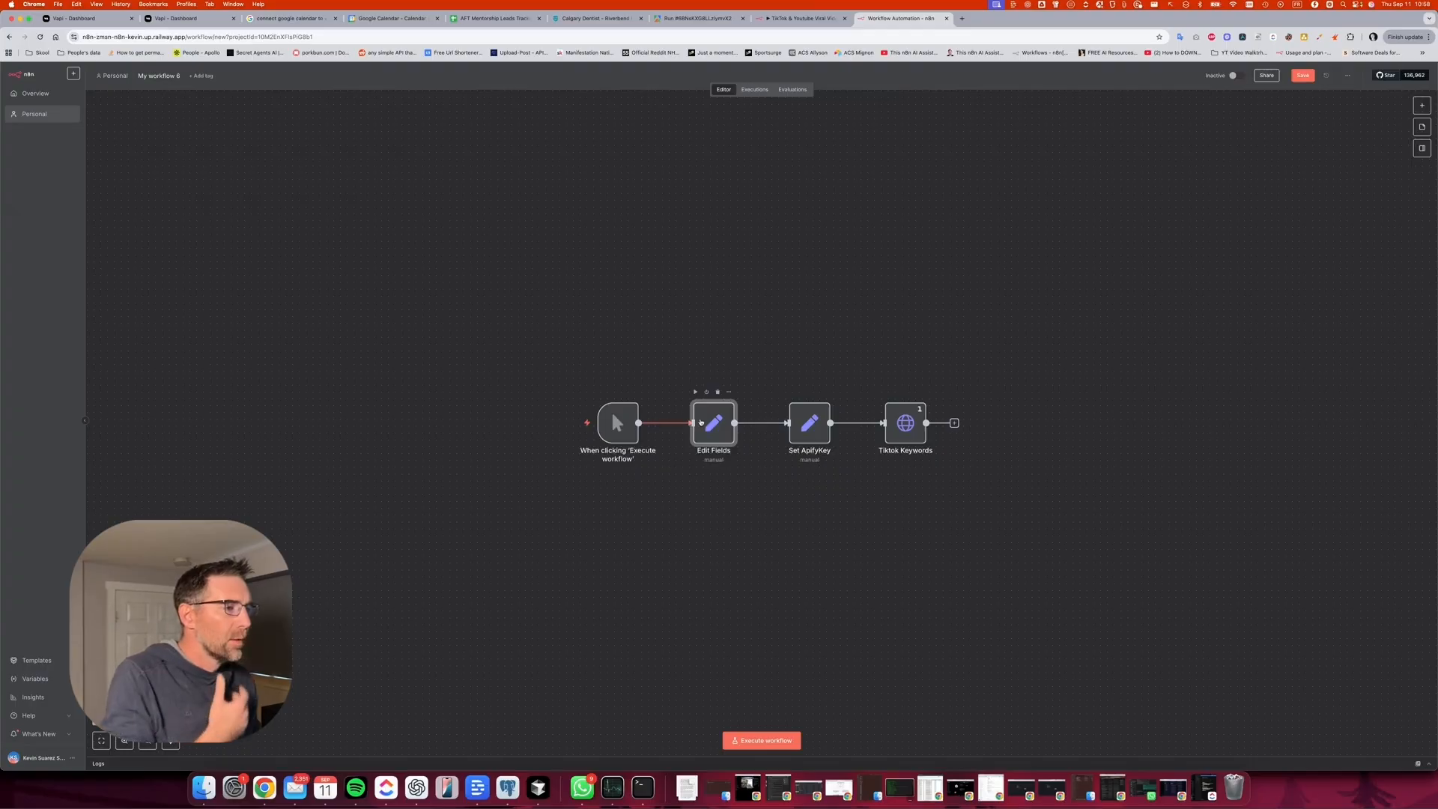
Rename the Edit Fields node to Set Client Website.
right_click(700, 421)
click(731, 458)
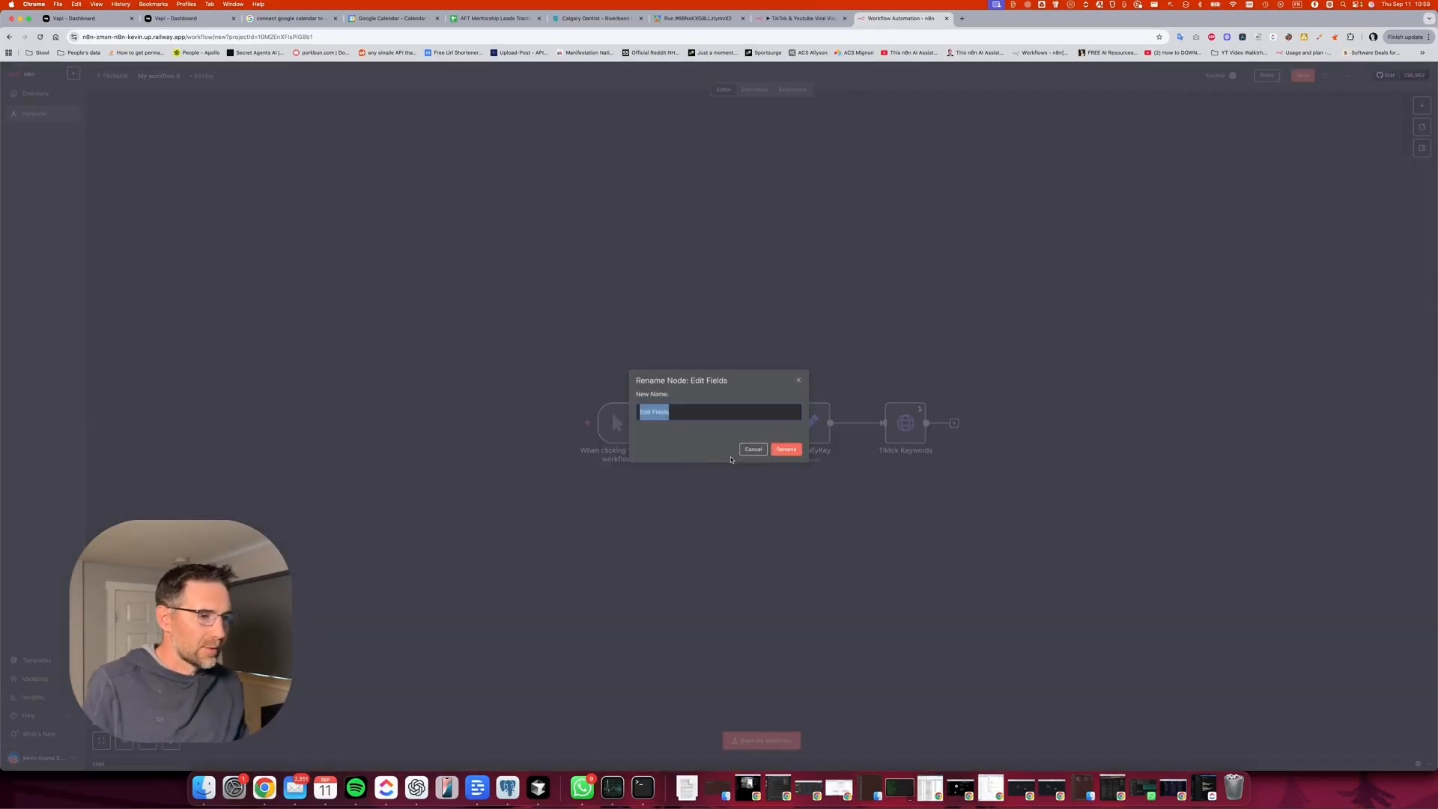
text(Set)
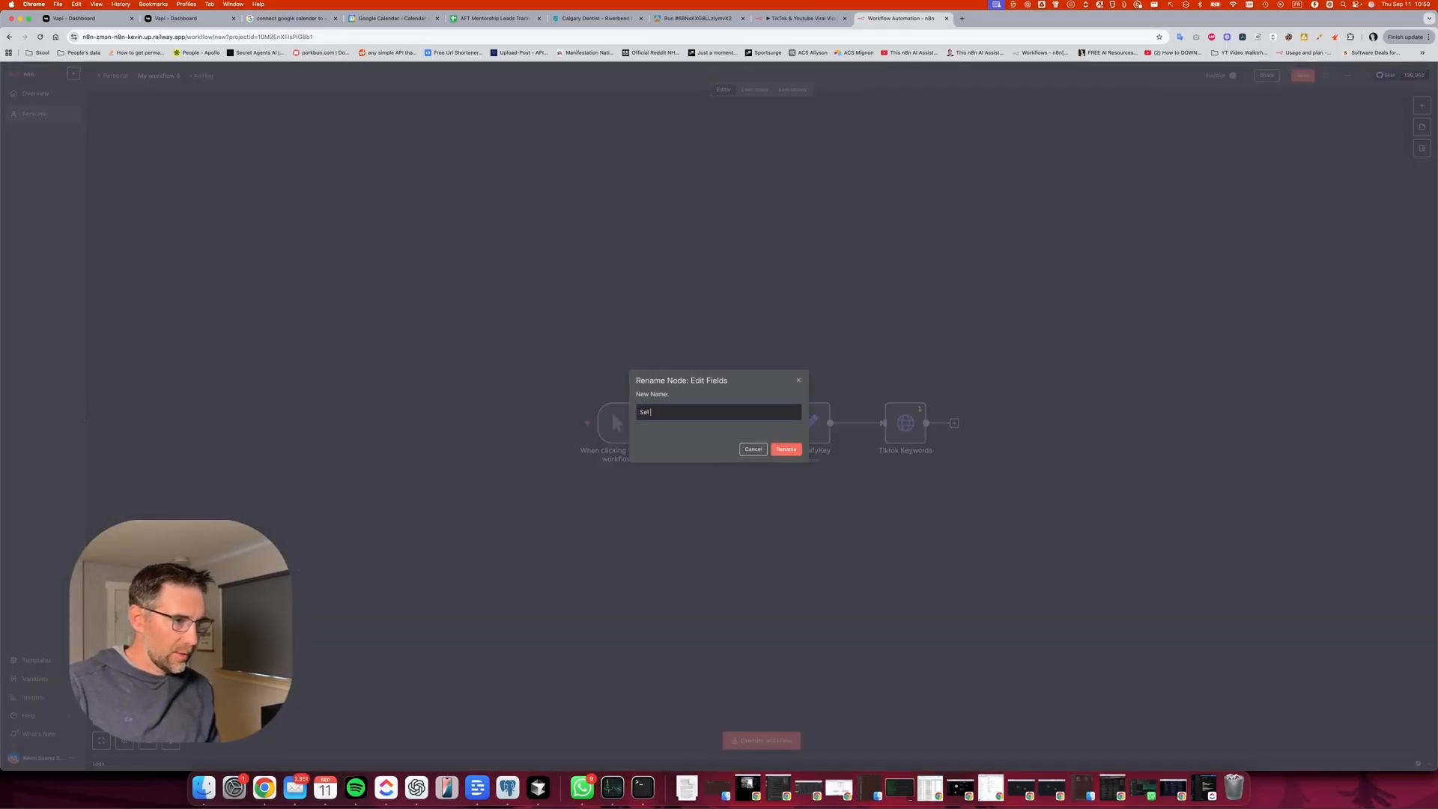
text( Client)
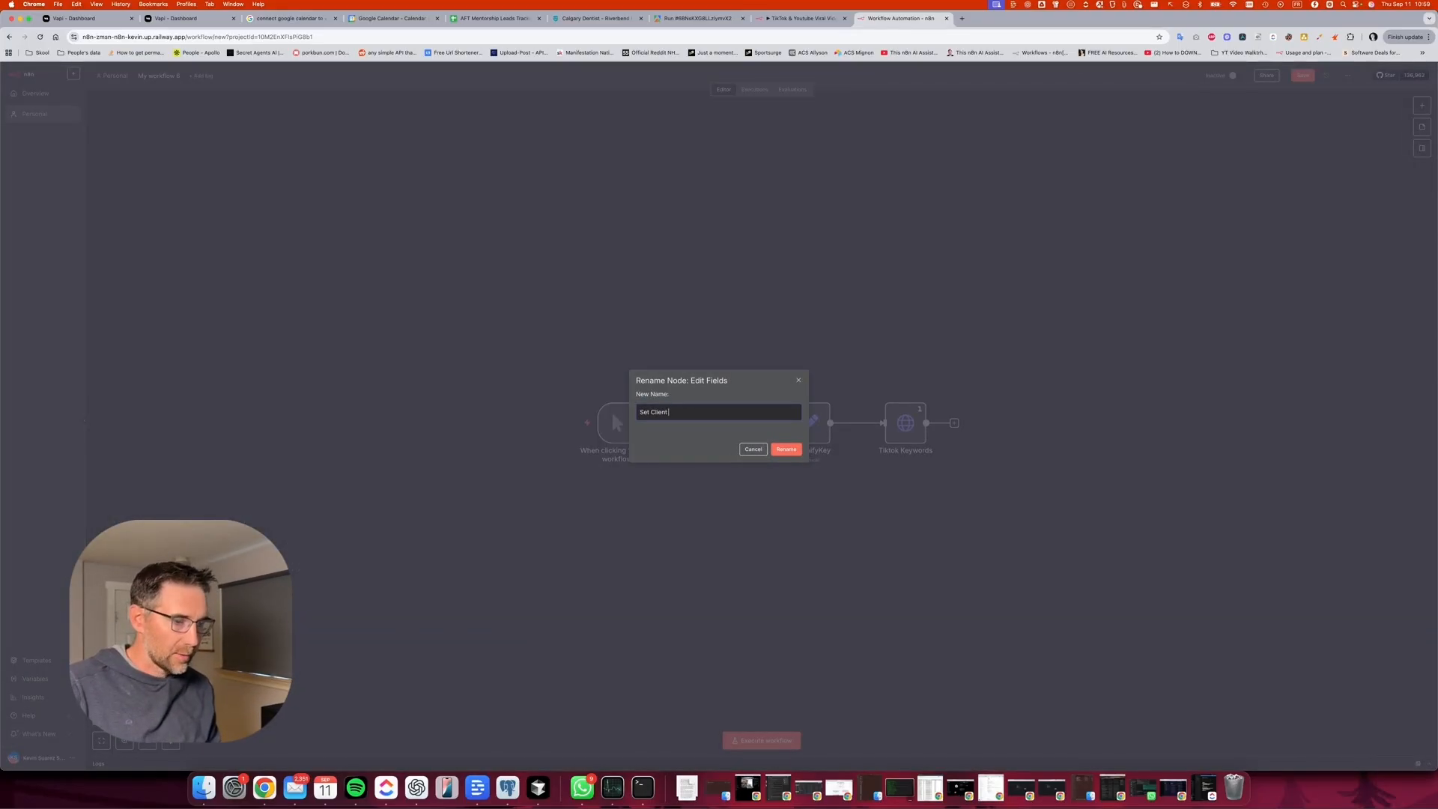
text( Website)
key(Return)
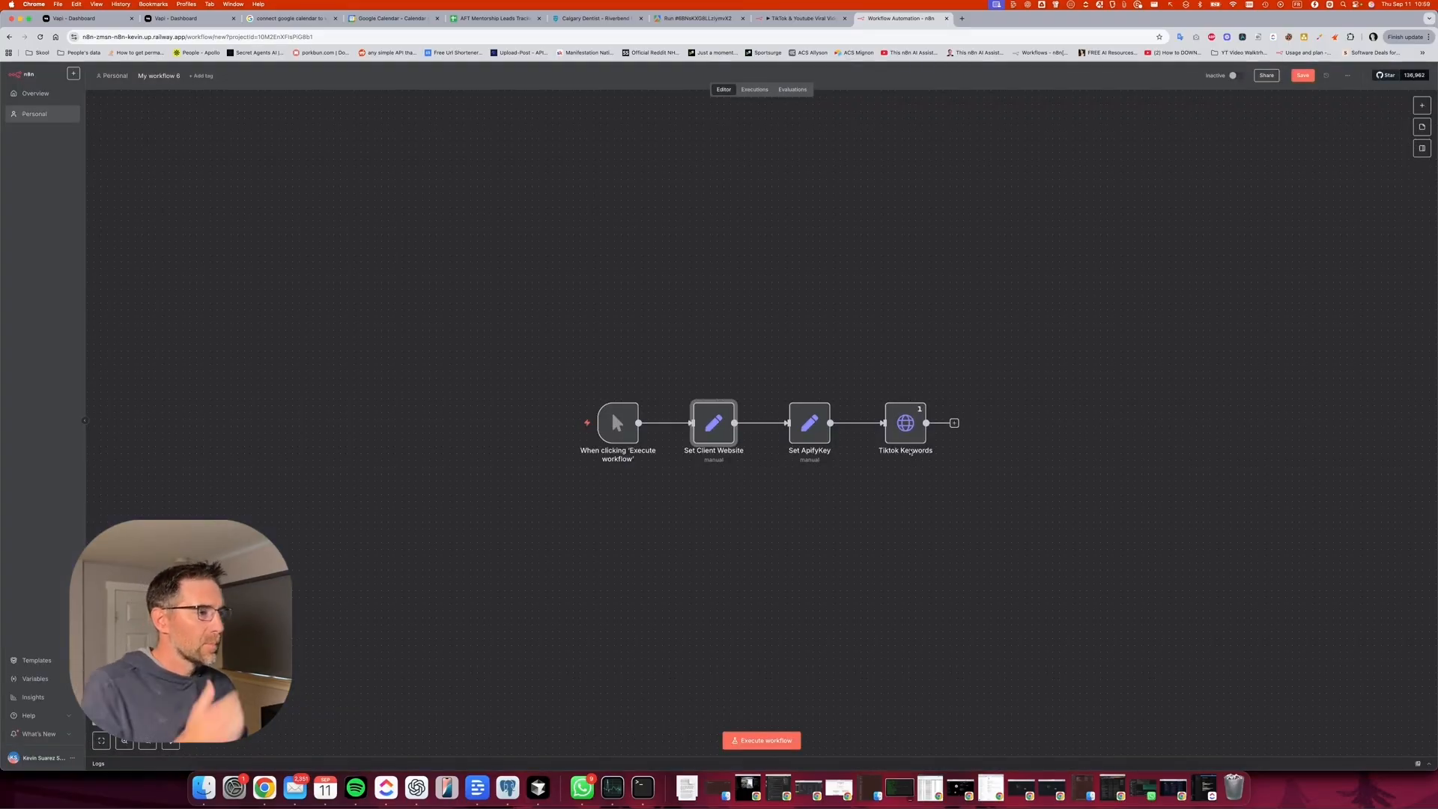
Rename the Tiktok Keywords node to Scrape Website.
scroll(911, 451, right, 8)
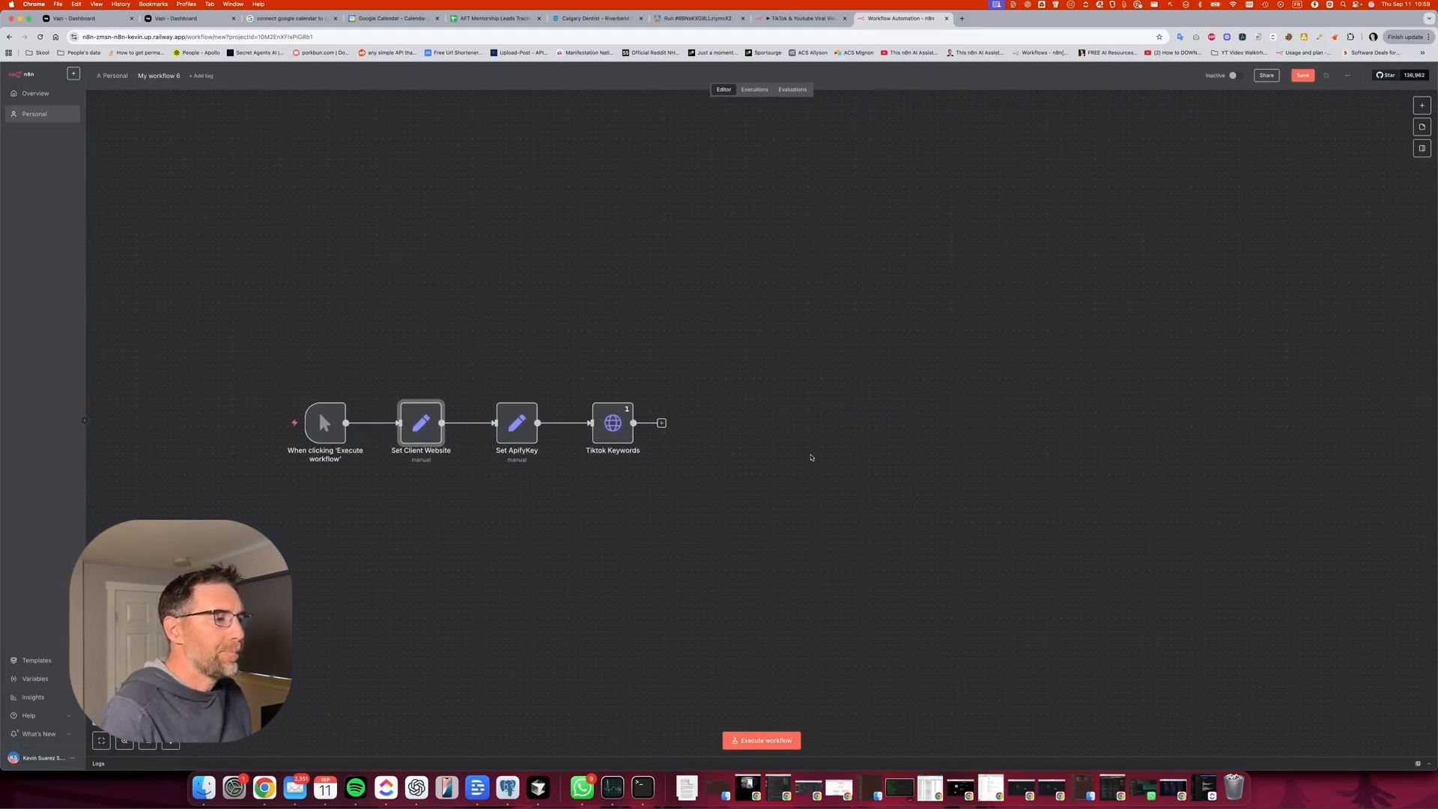
right_click(614, 440)
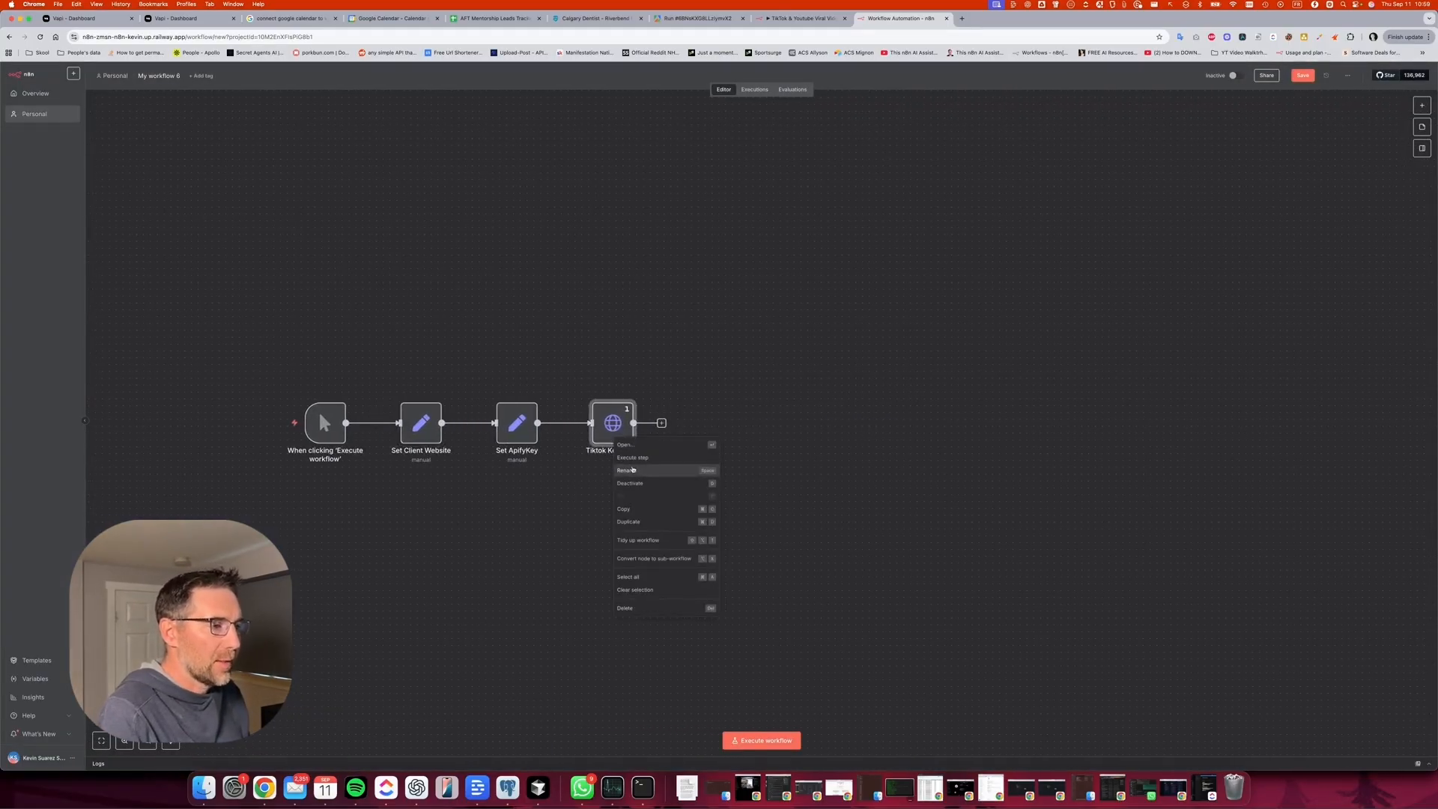
click(633, 471)
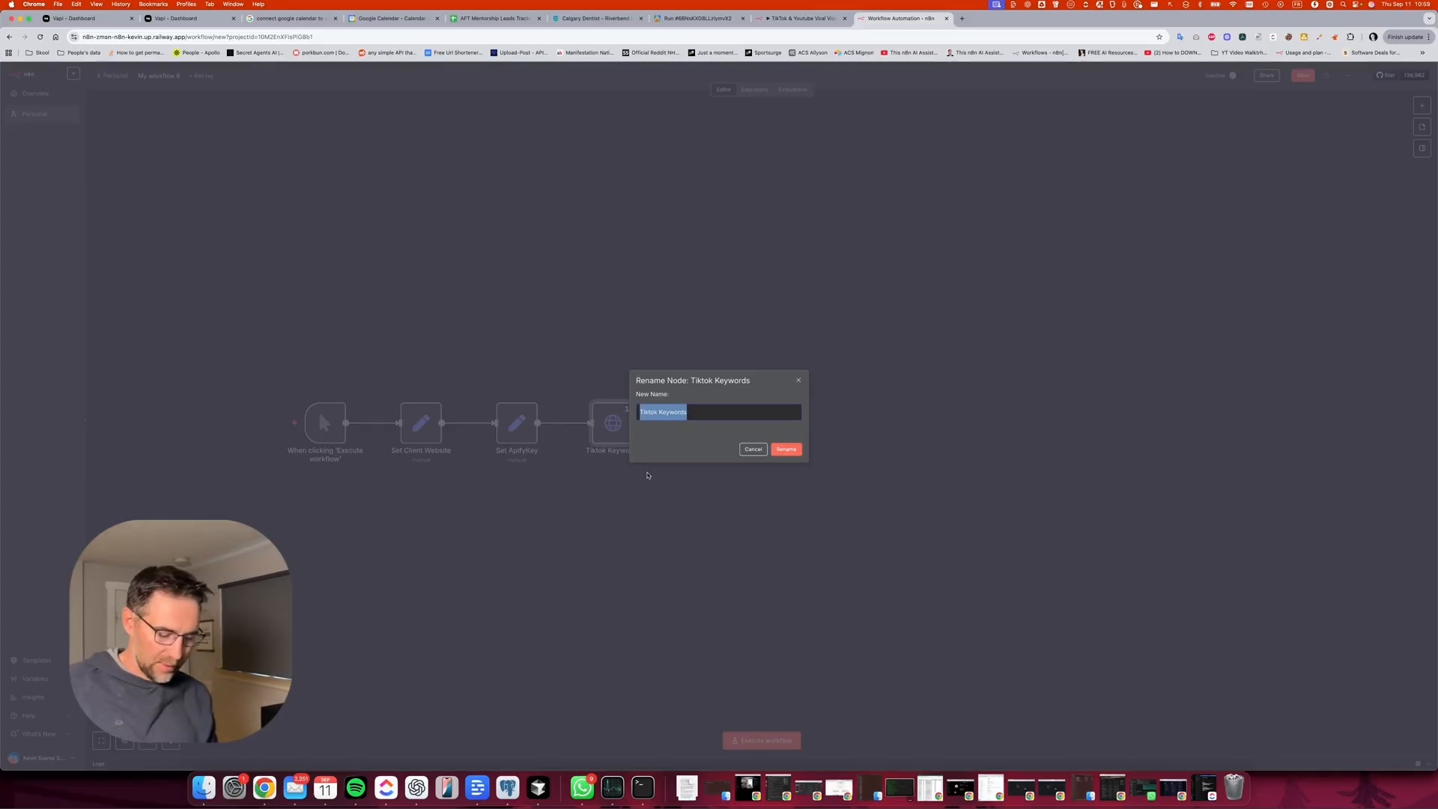
text(S)
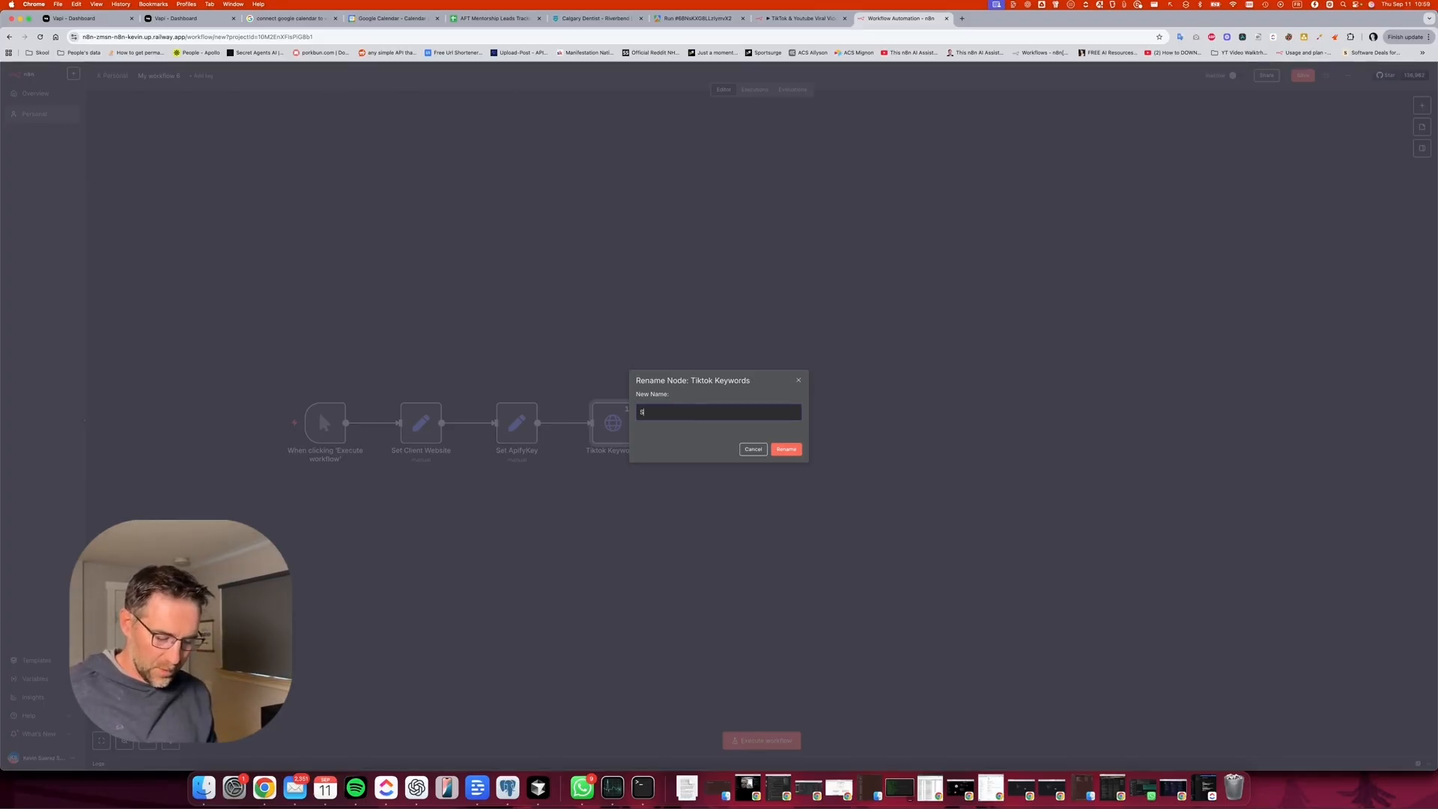
text(crape Website)
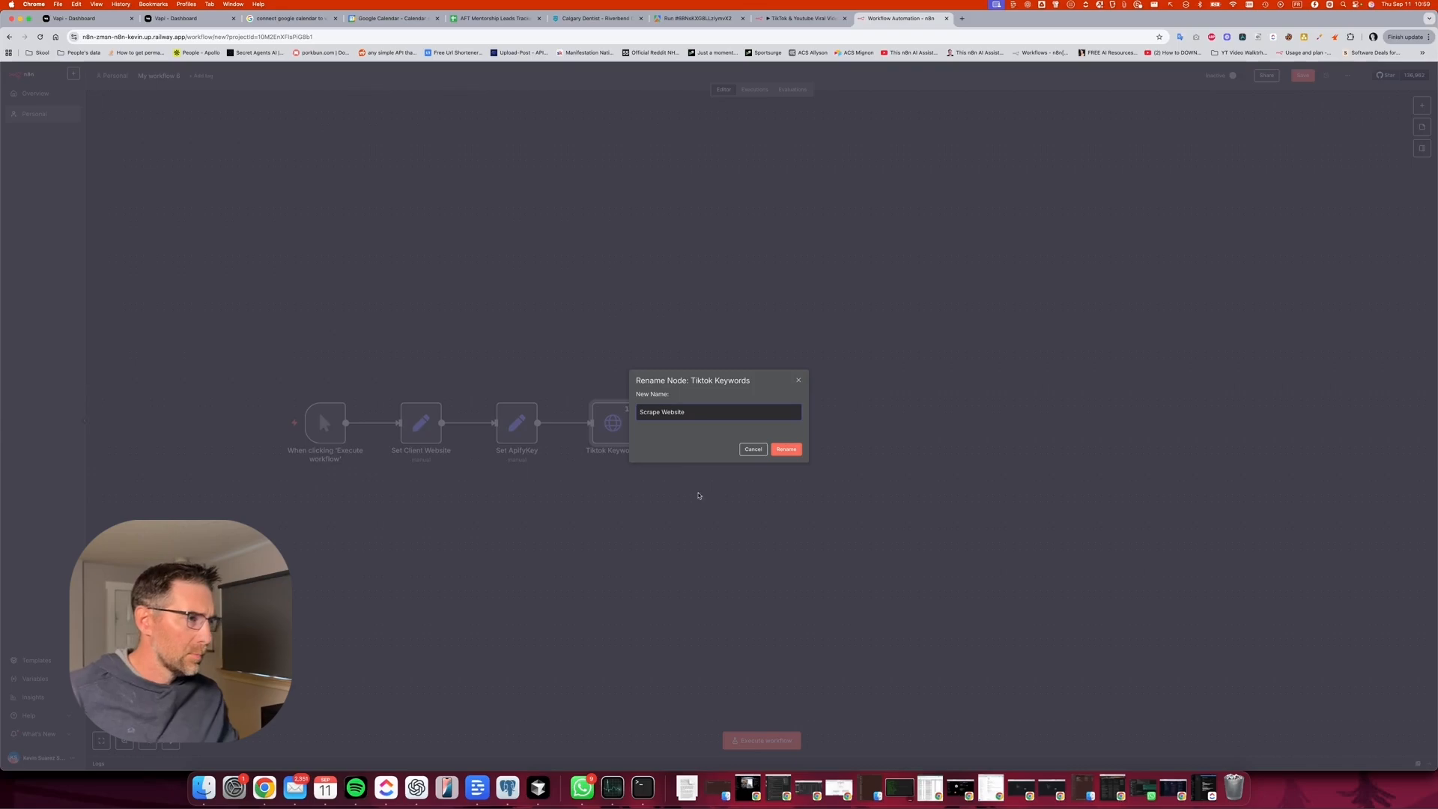
click(786, 449)
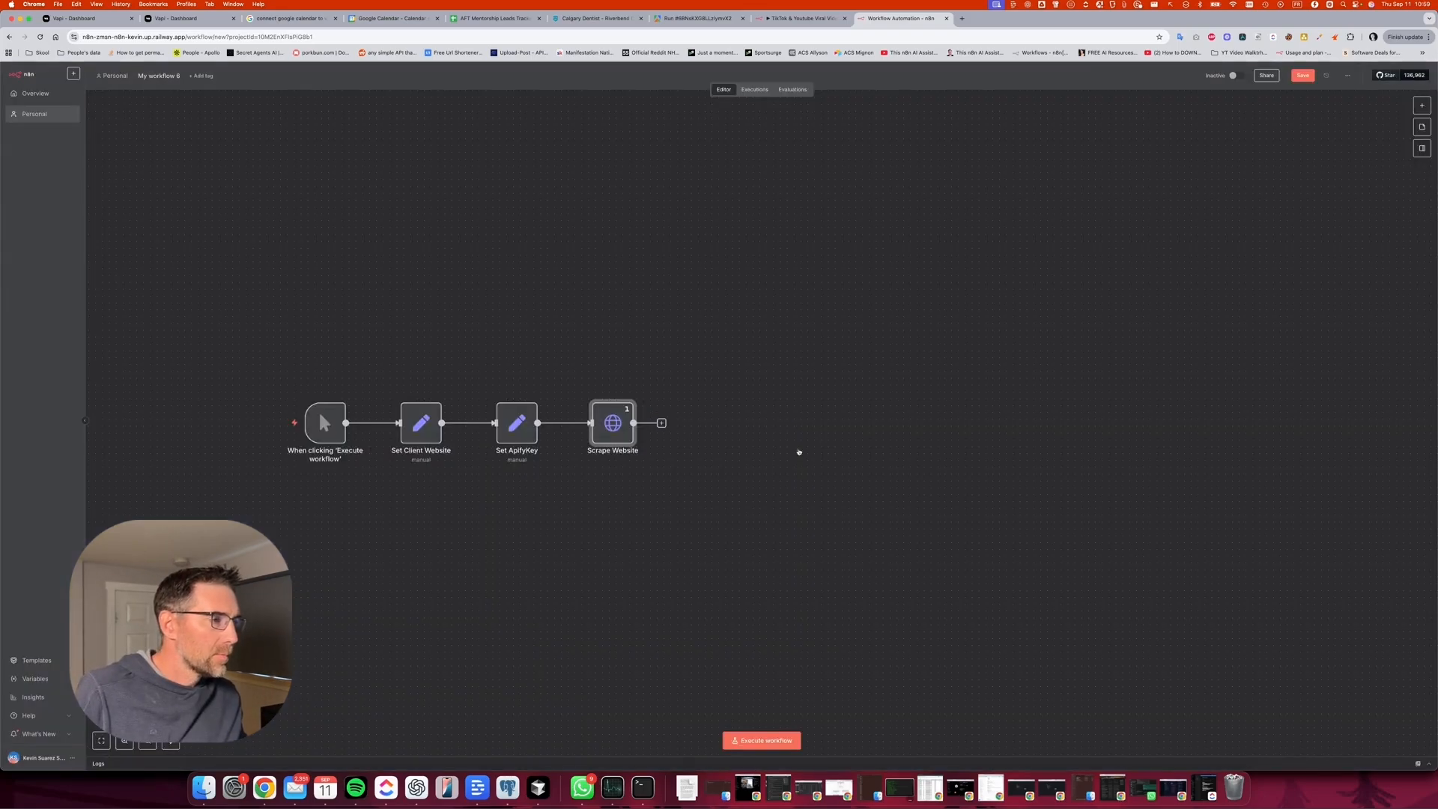
Open Scrape Website's URL for editing, then in Apify copy the Website Content Crawler's Run Actor endpoint up to and including website-content-crawler/.
double_click(614, 424)
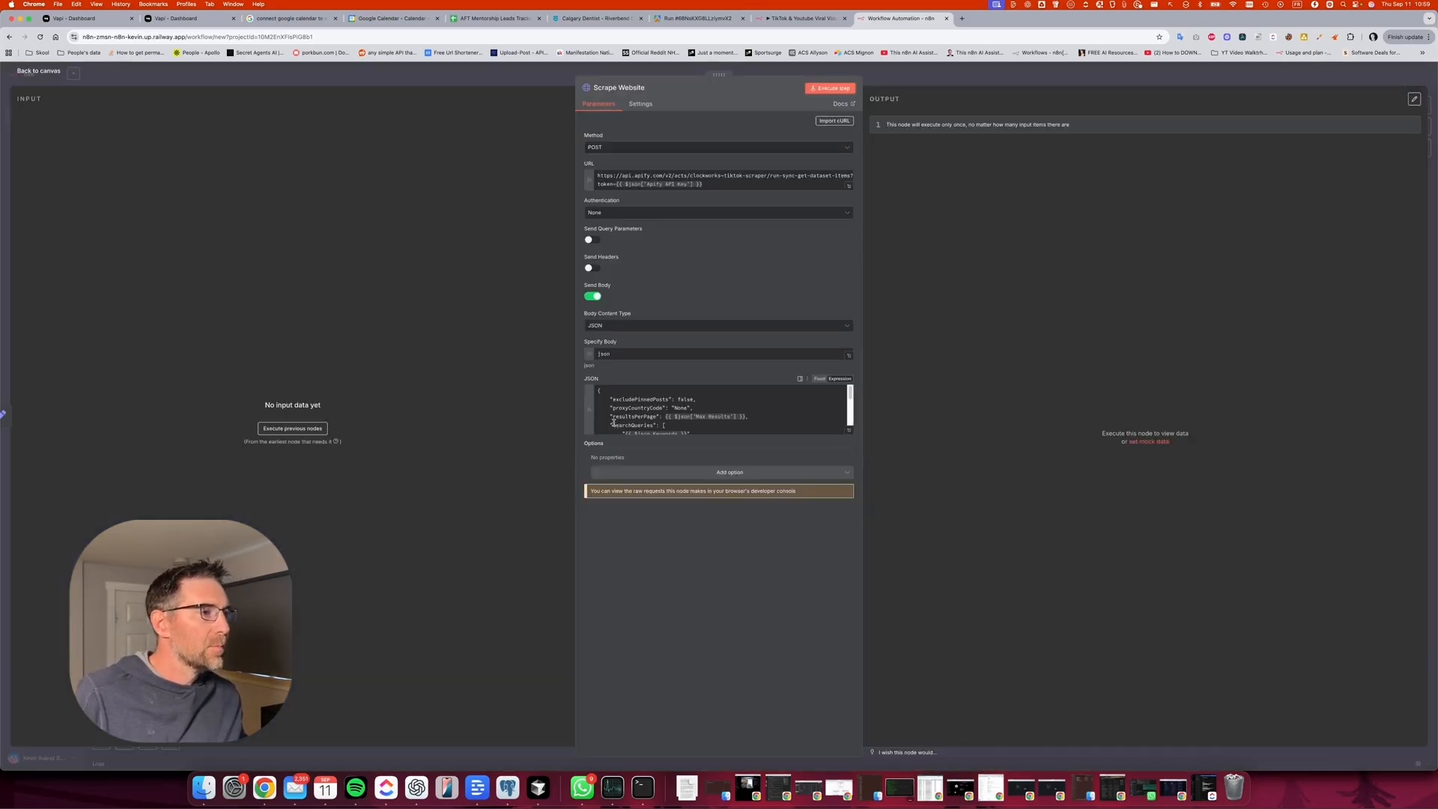
click(703, 177)
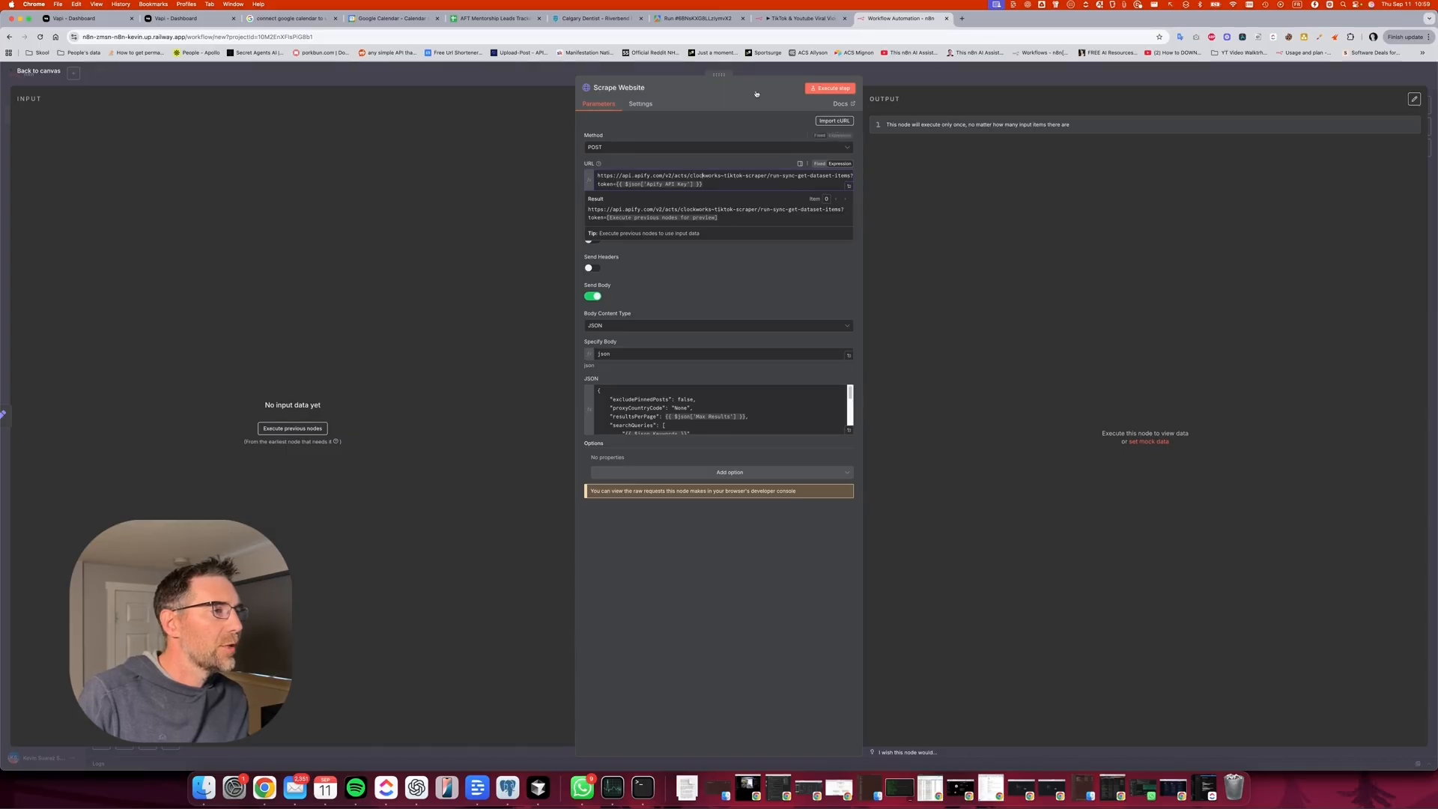
click(696, 18)
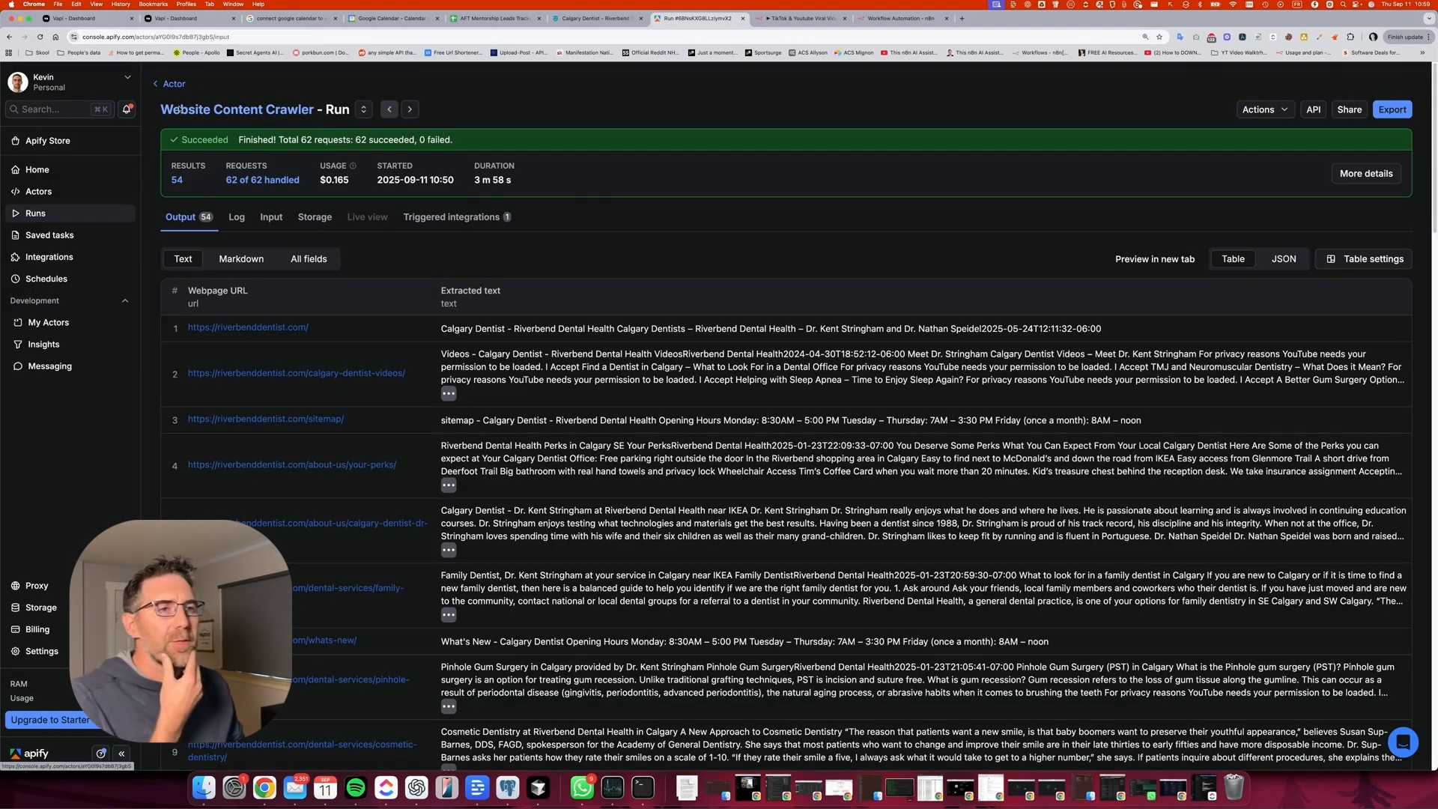
click(168, 107)
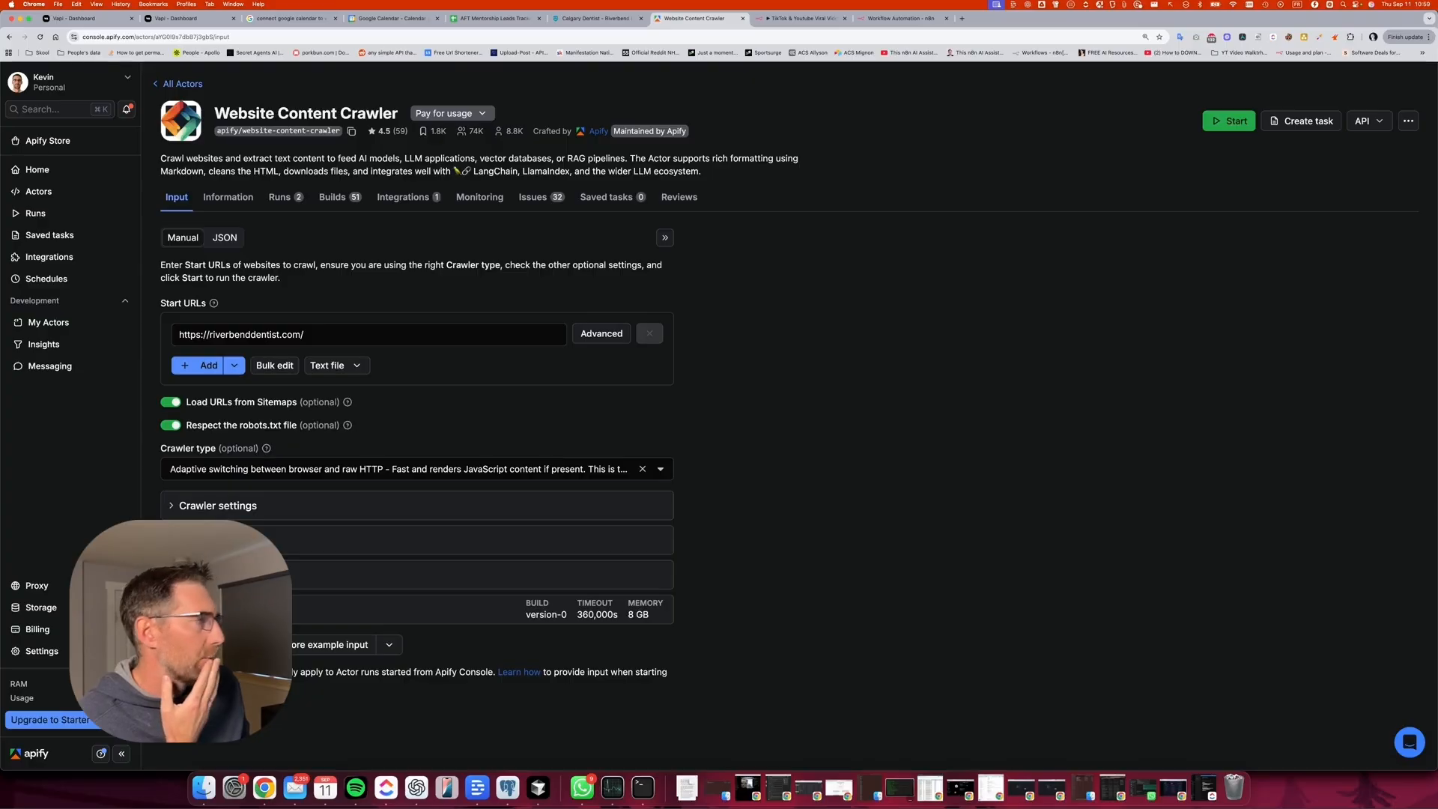
click(1369, 121)
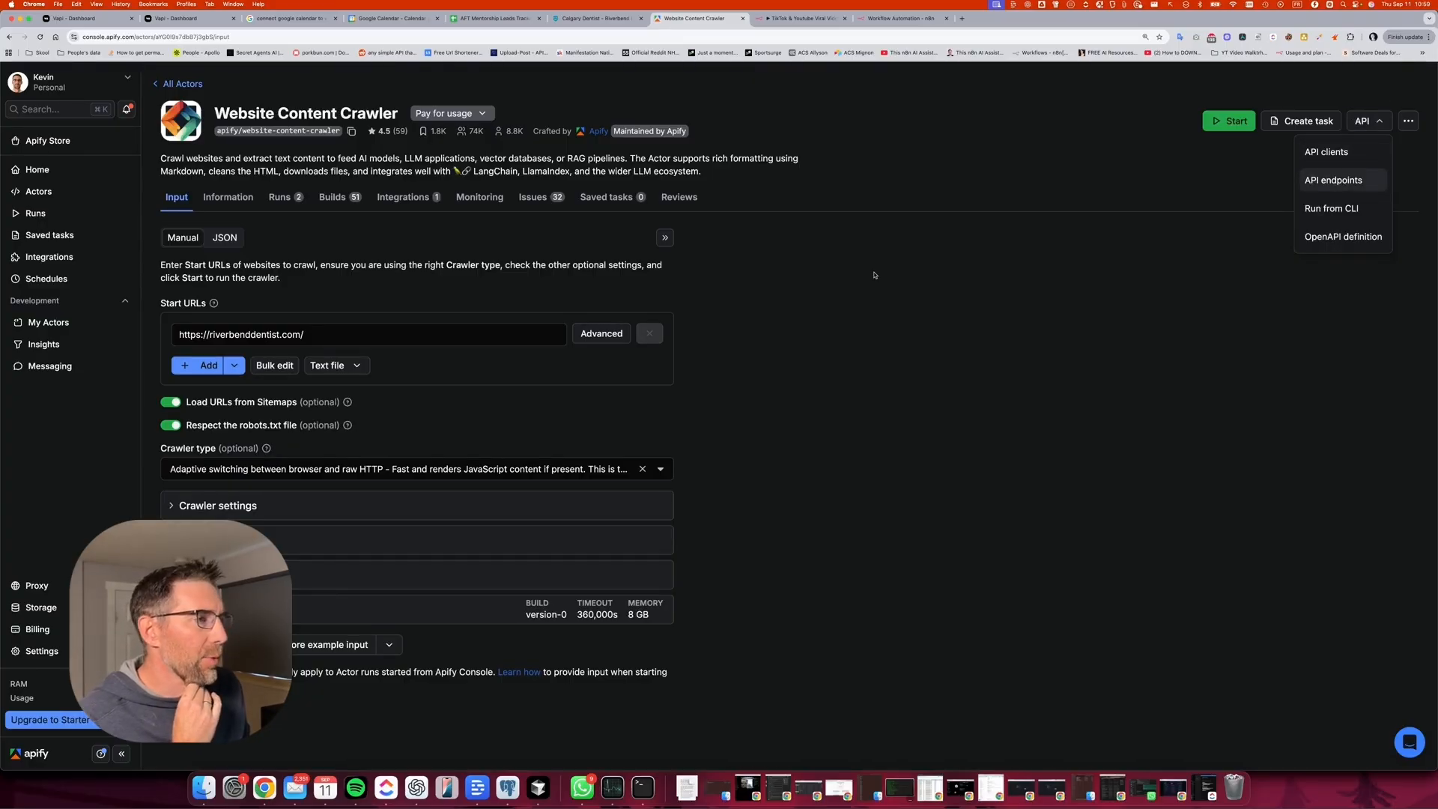
scroll(645, 432, down, 1)
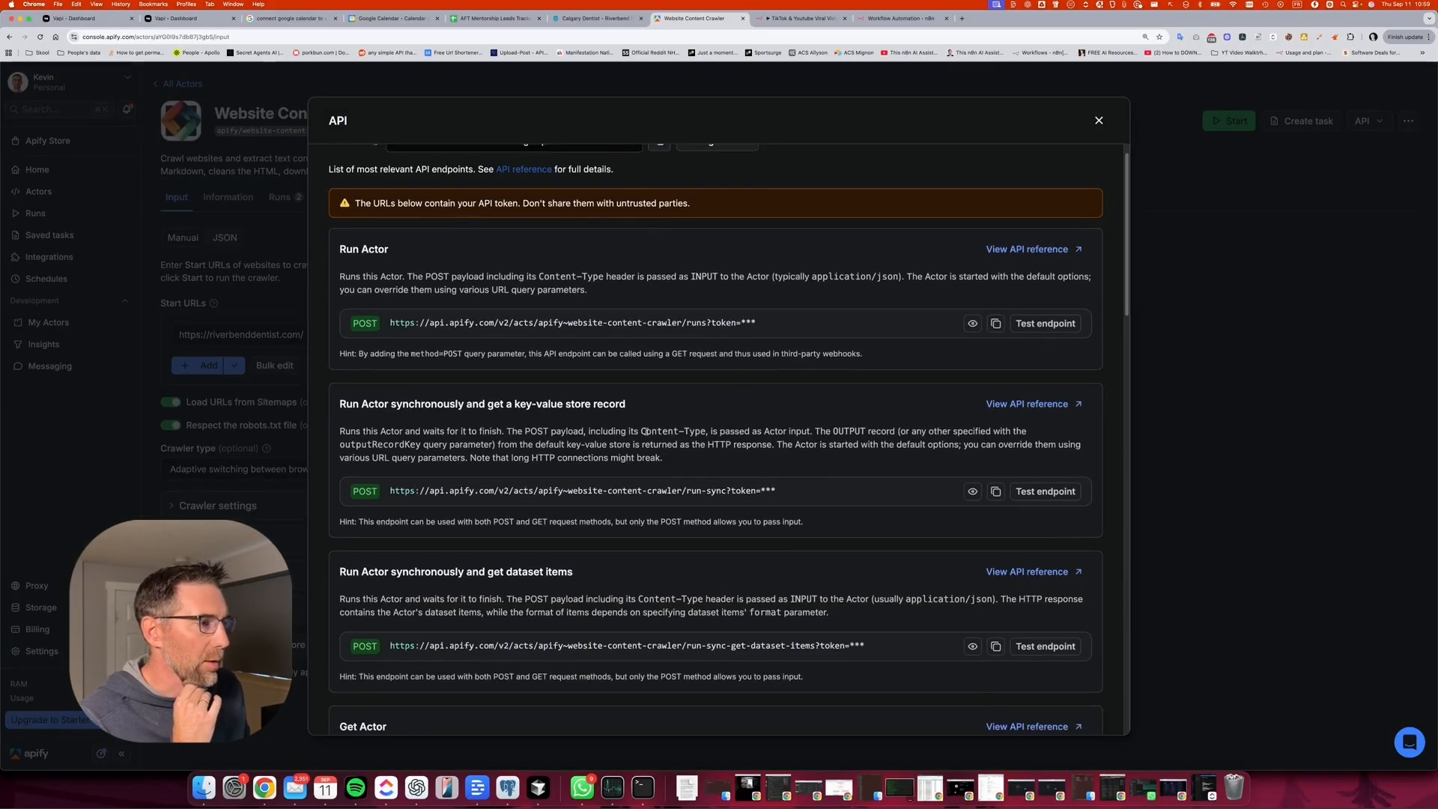
scroll(644, 432, down, 1)
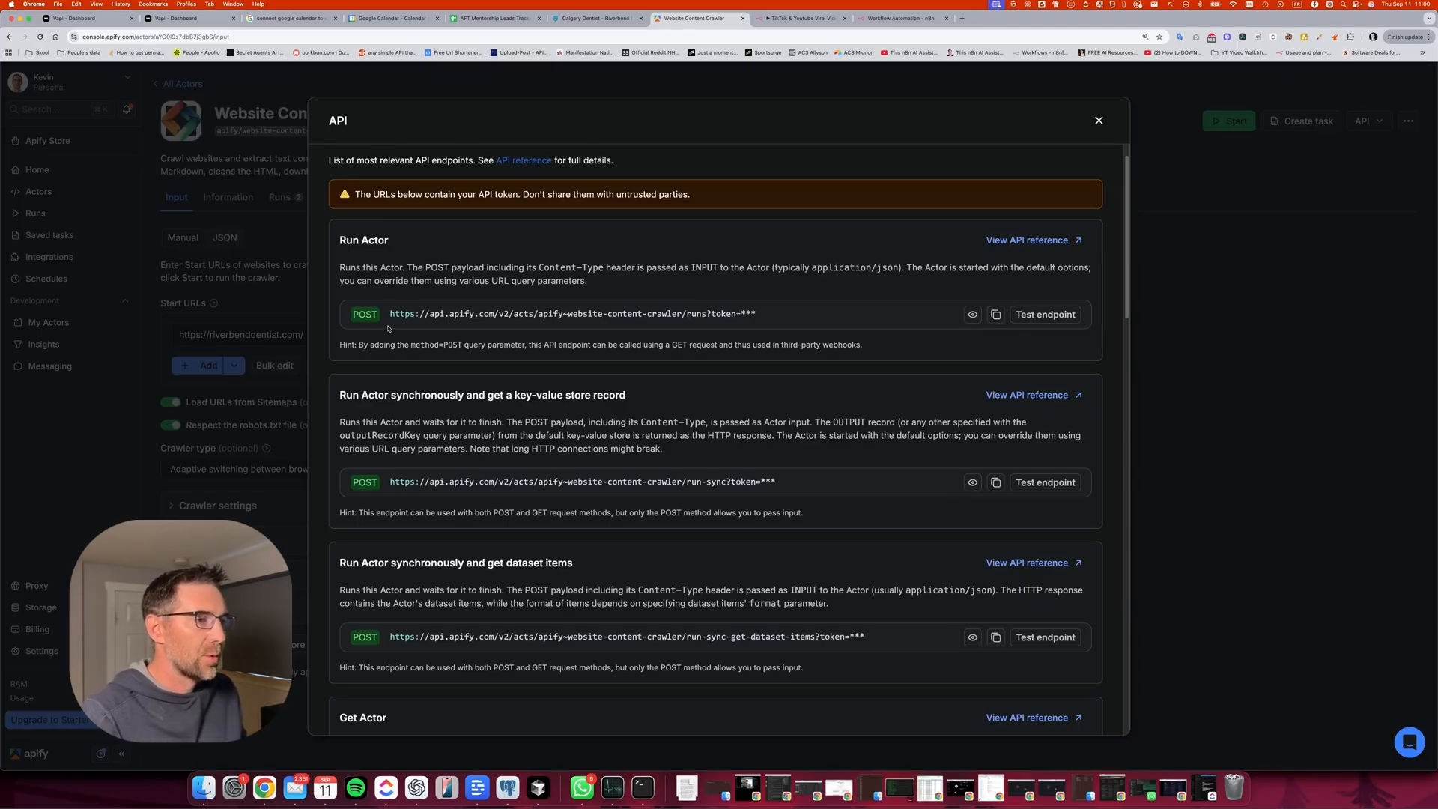
drag(390, 315, 684, 326)
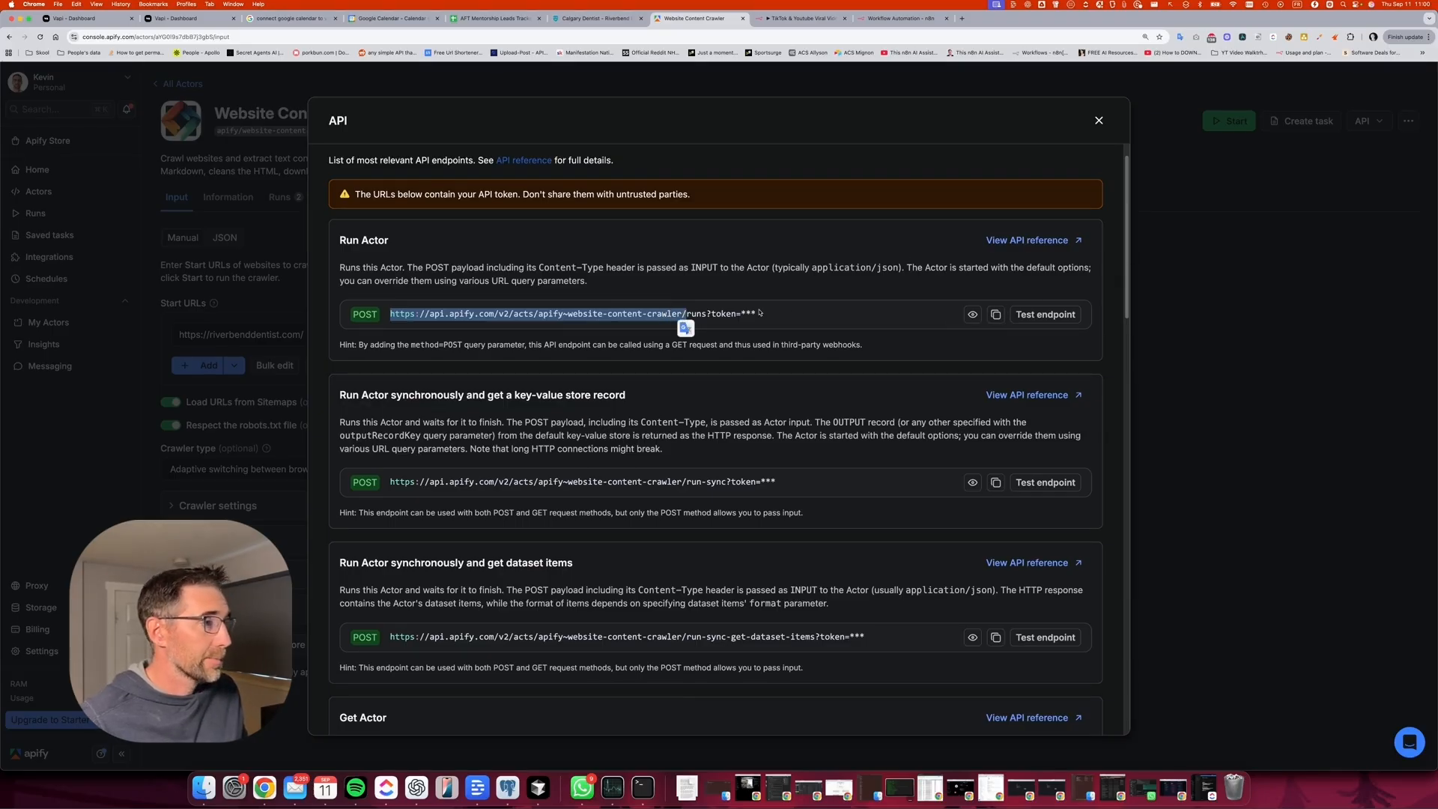
click(891, 19)
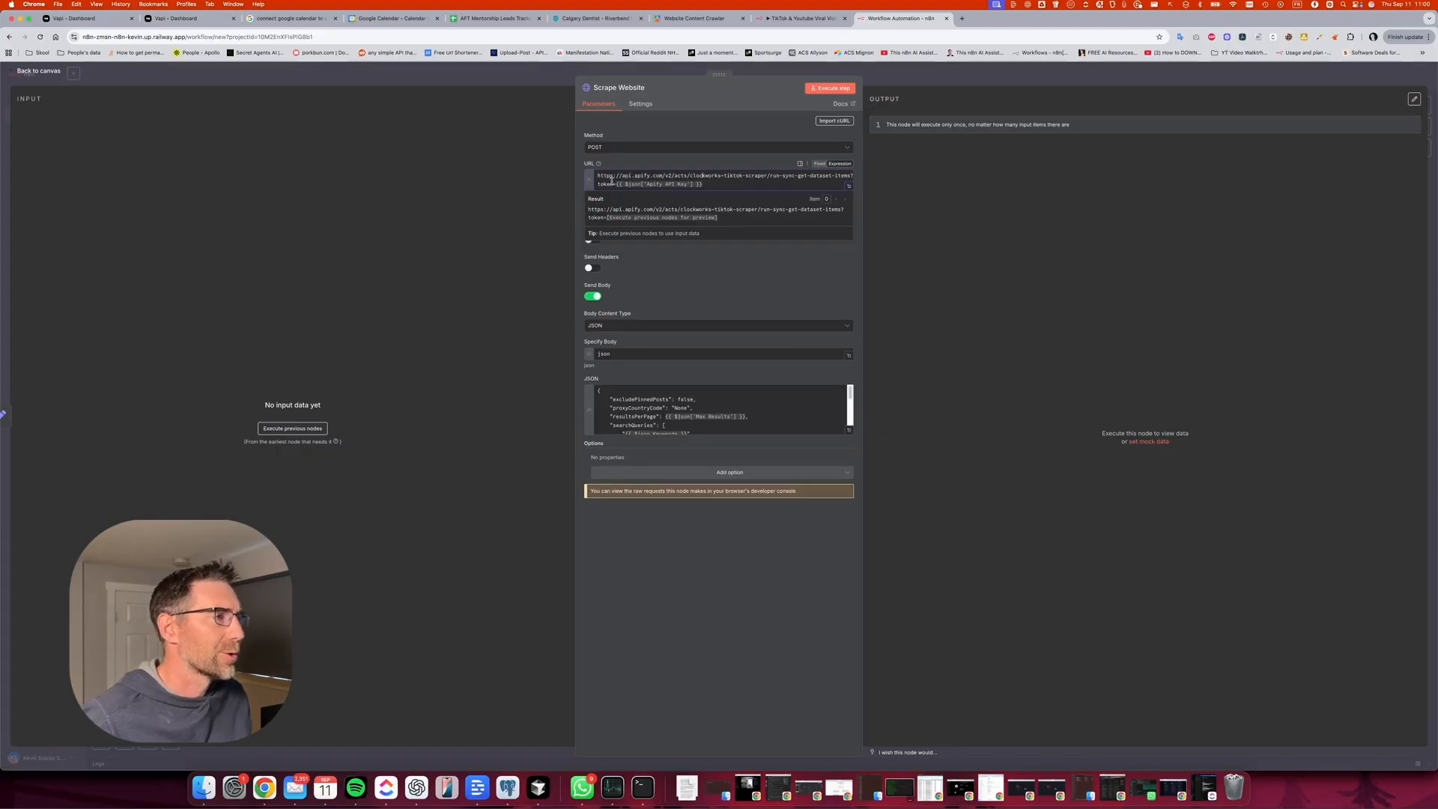
drag(597, 175, 703, 176)
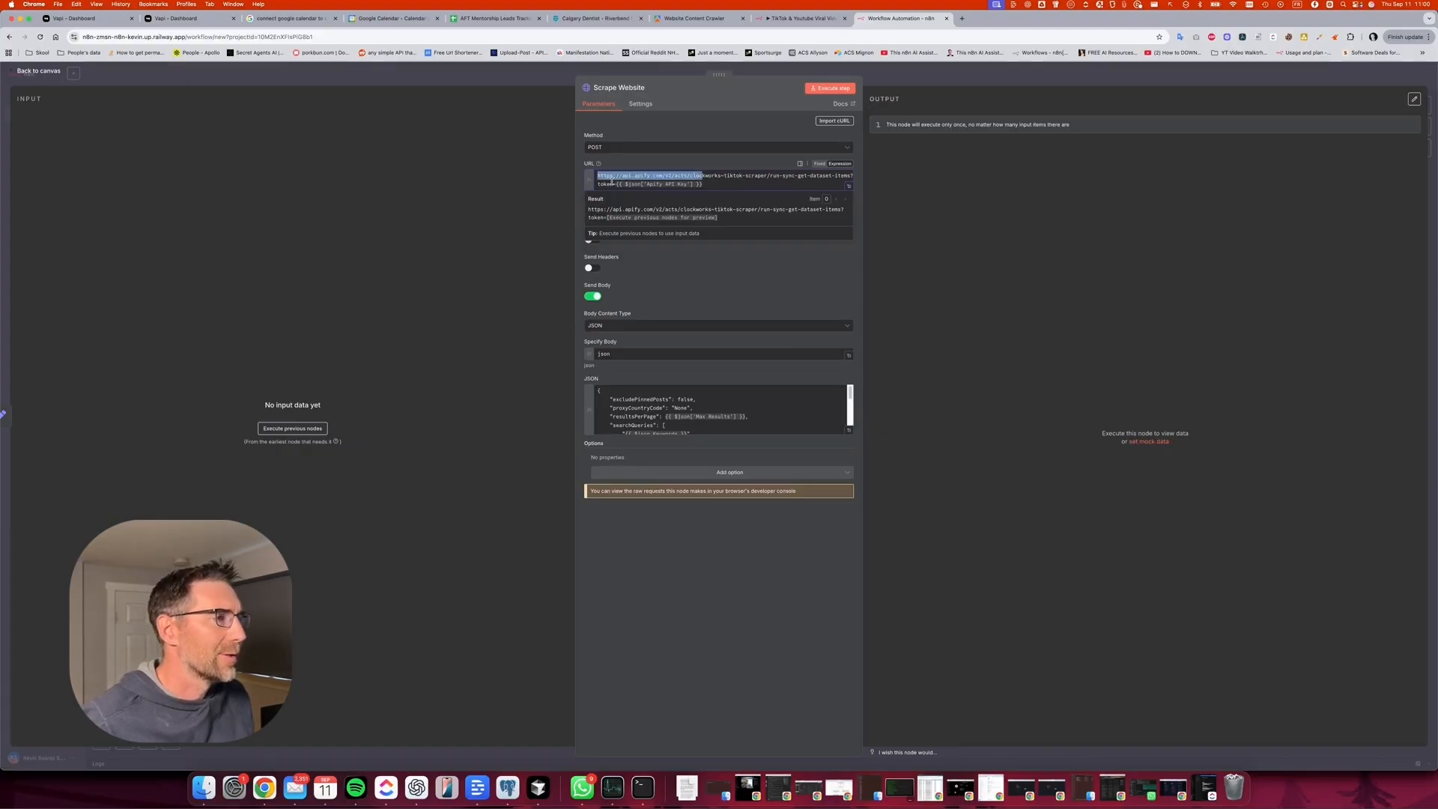
click(702, 176)
drag(597, 176, 853, 176)
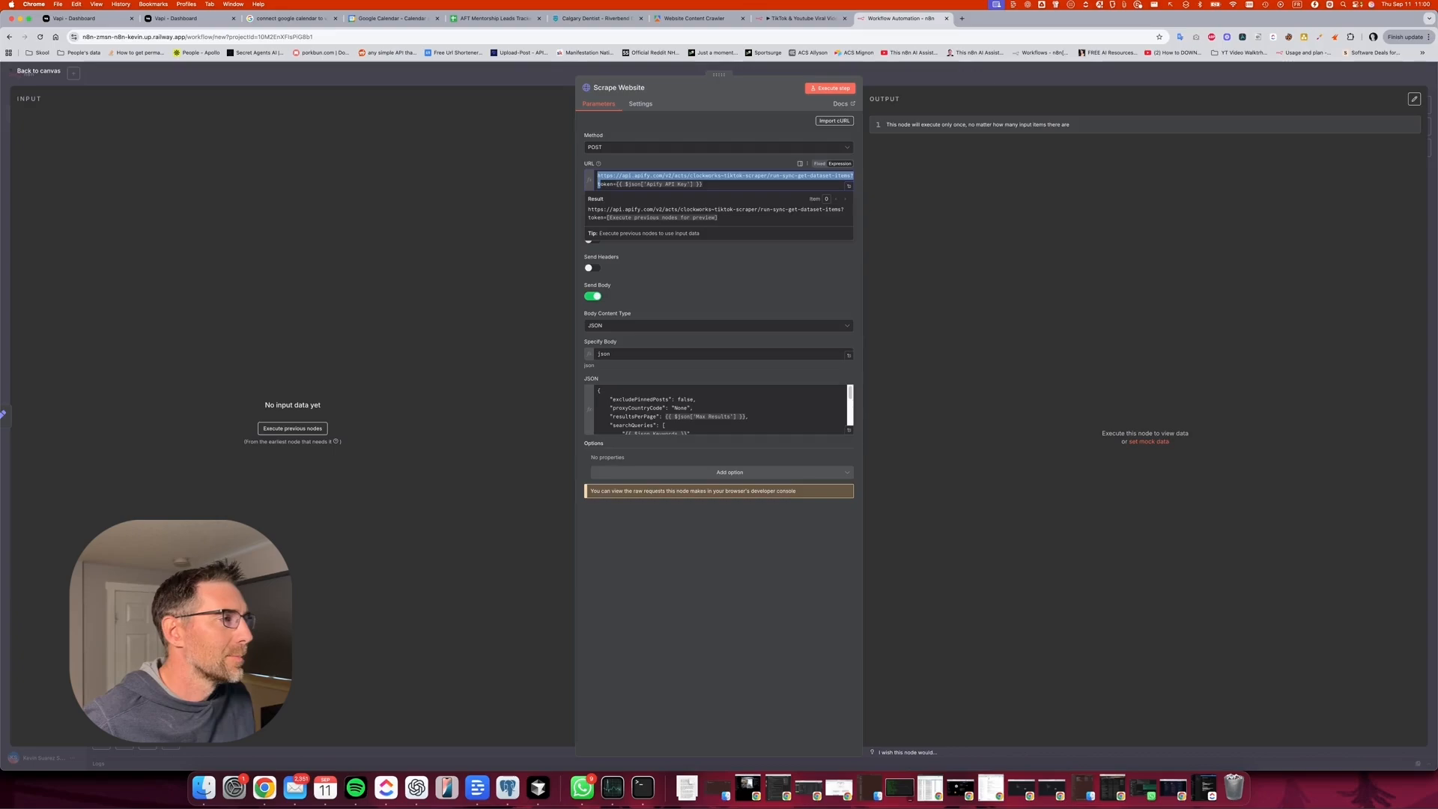
key(super+v)
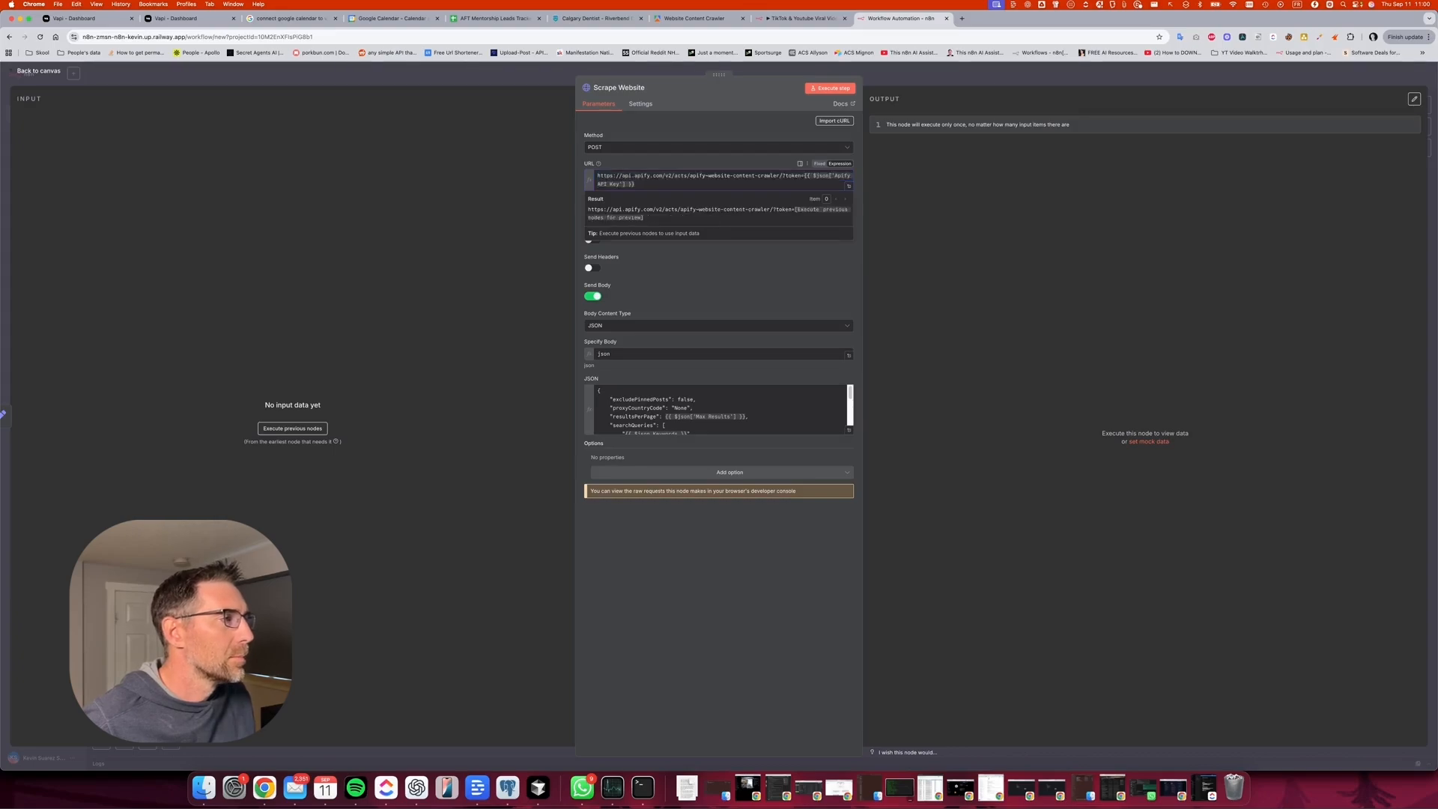
text(run)
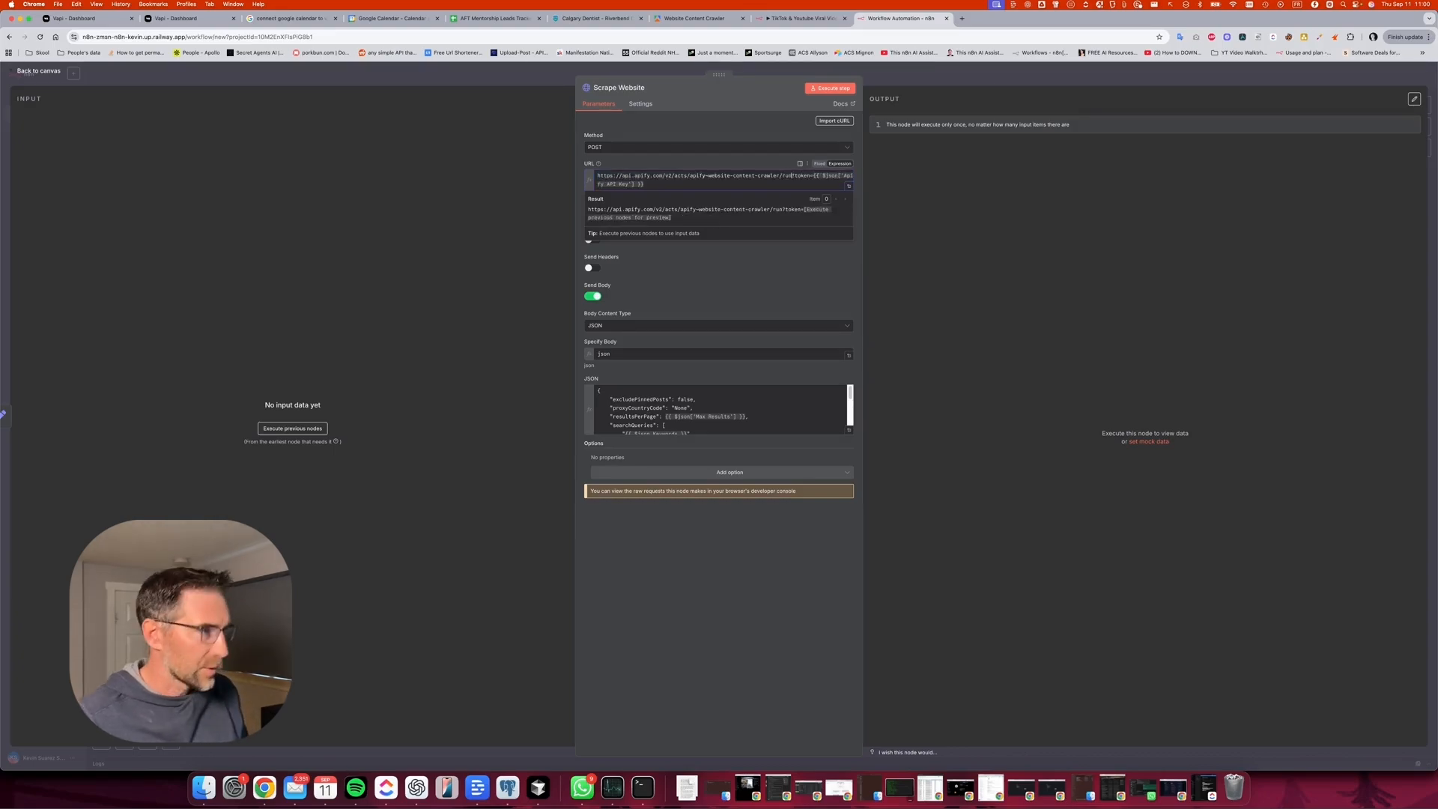
click(671, 18)
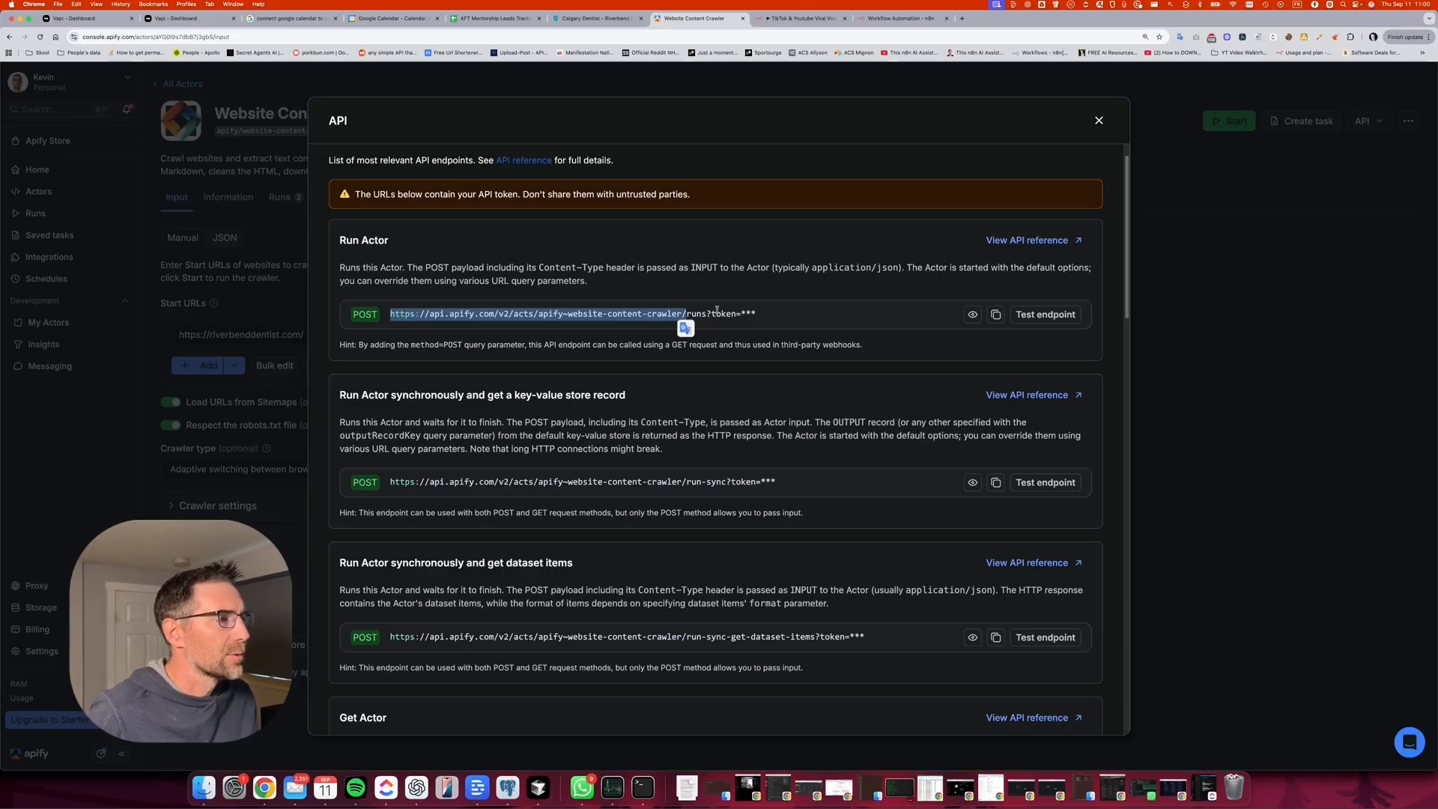
click(891, 19)
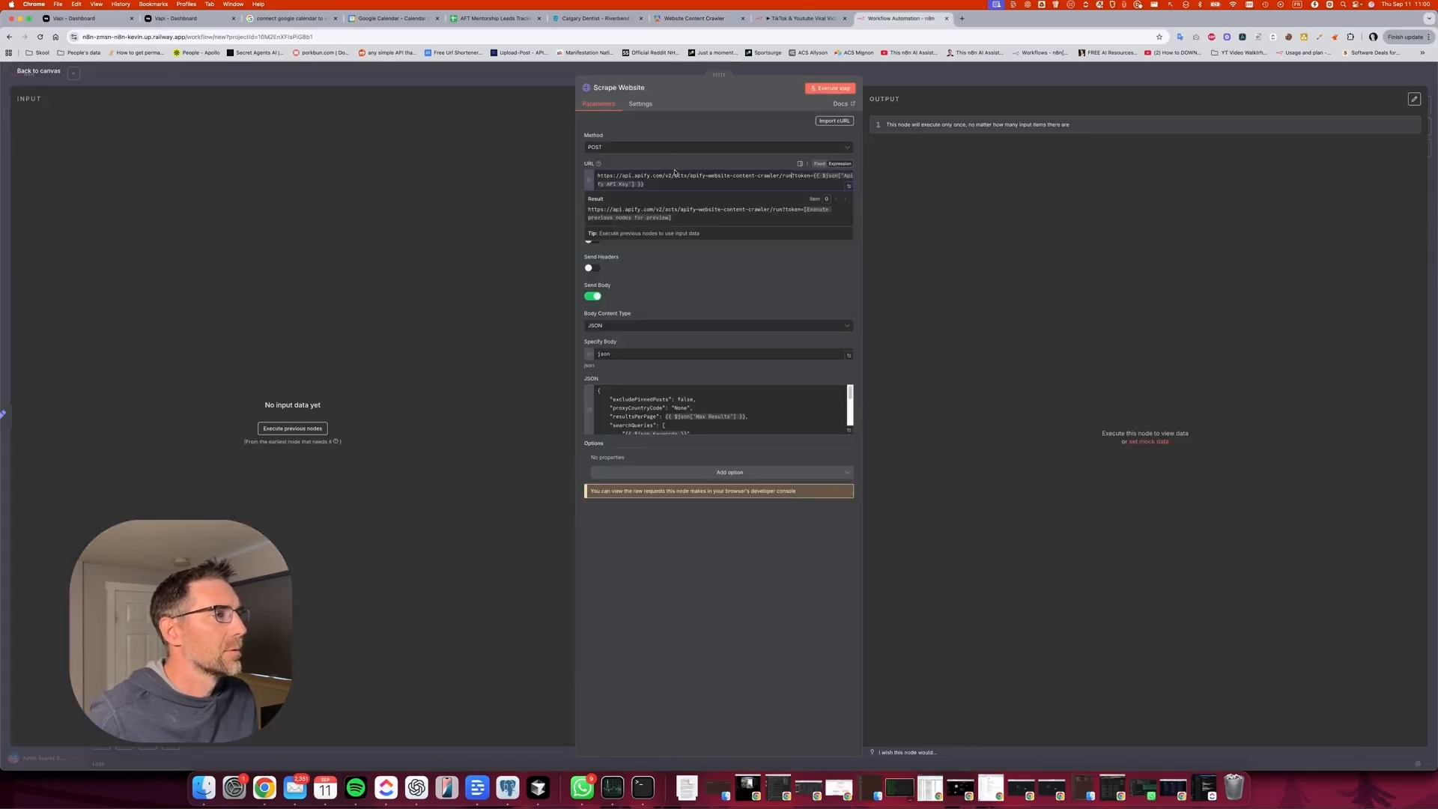
click(875, 131)
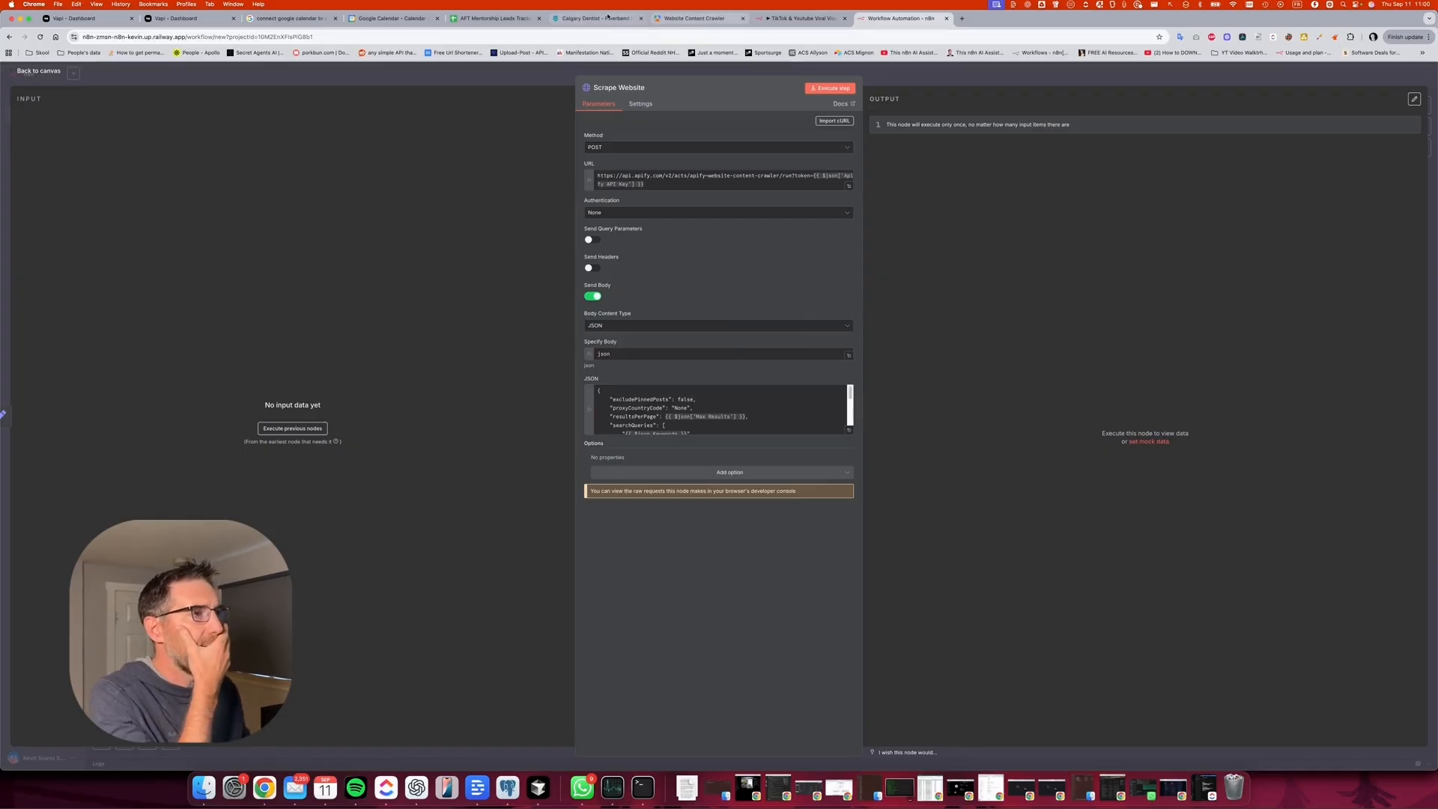
In Apify, close the API endpoint list and copy the Website Content Crawler's entire JSON input, comparing it with the manual input form.
click(693, 18)
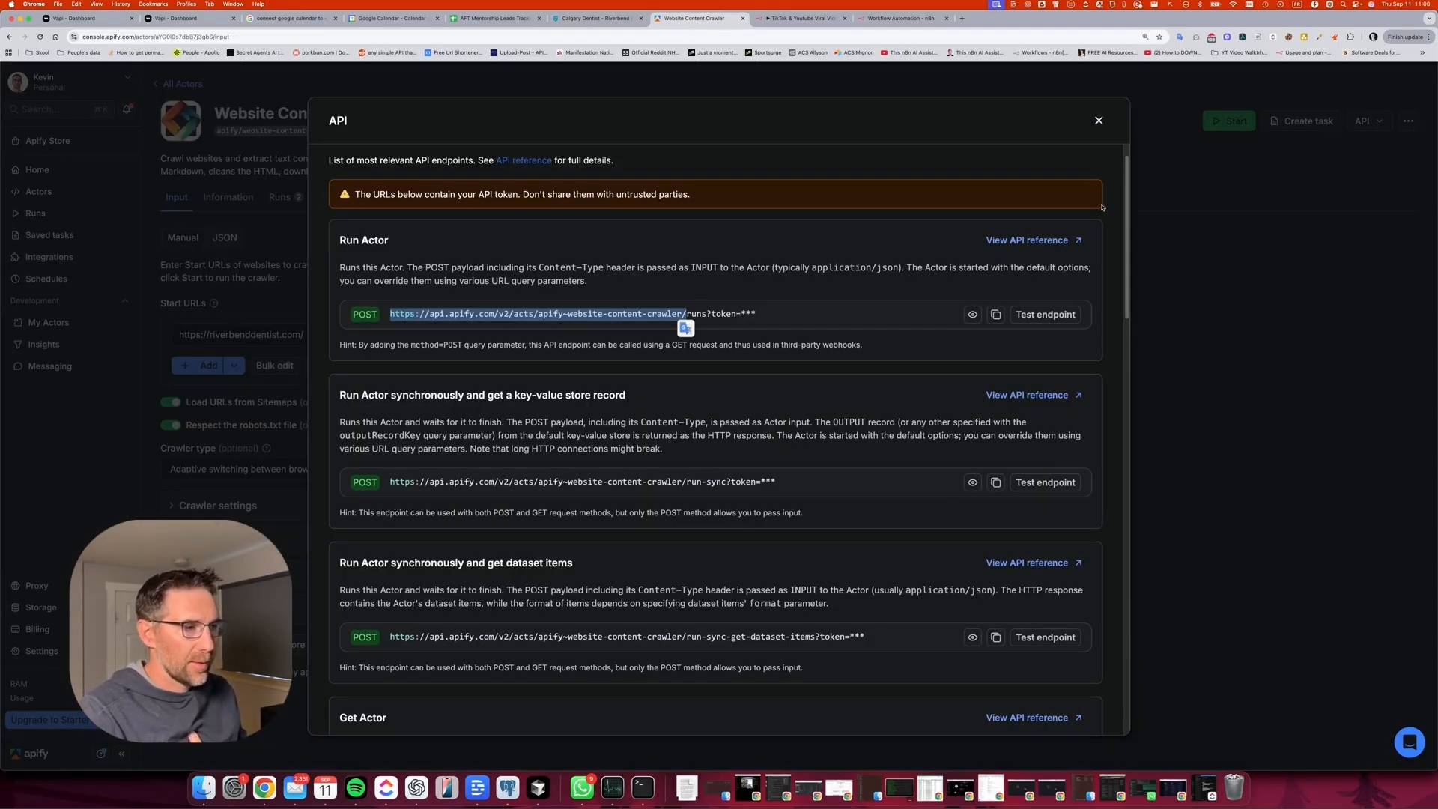
click(1099, 121)
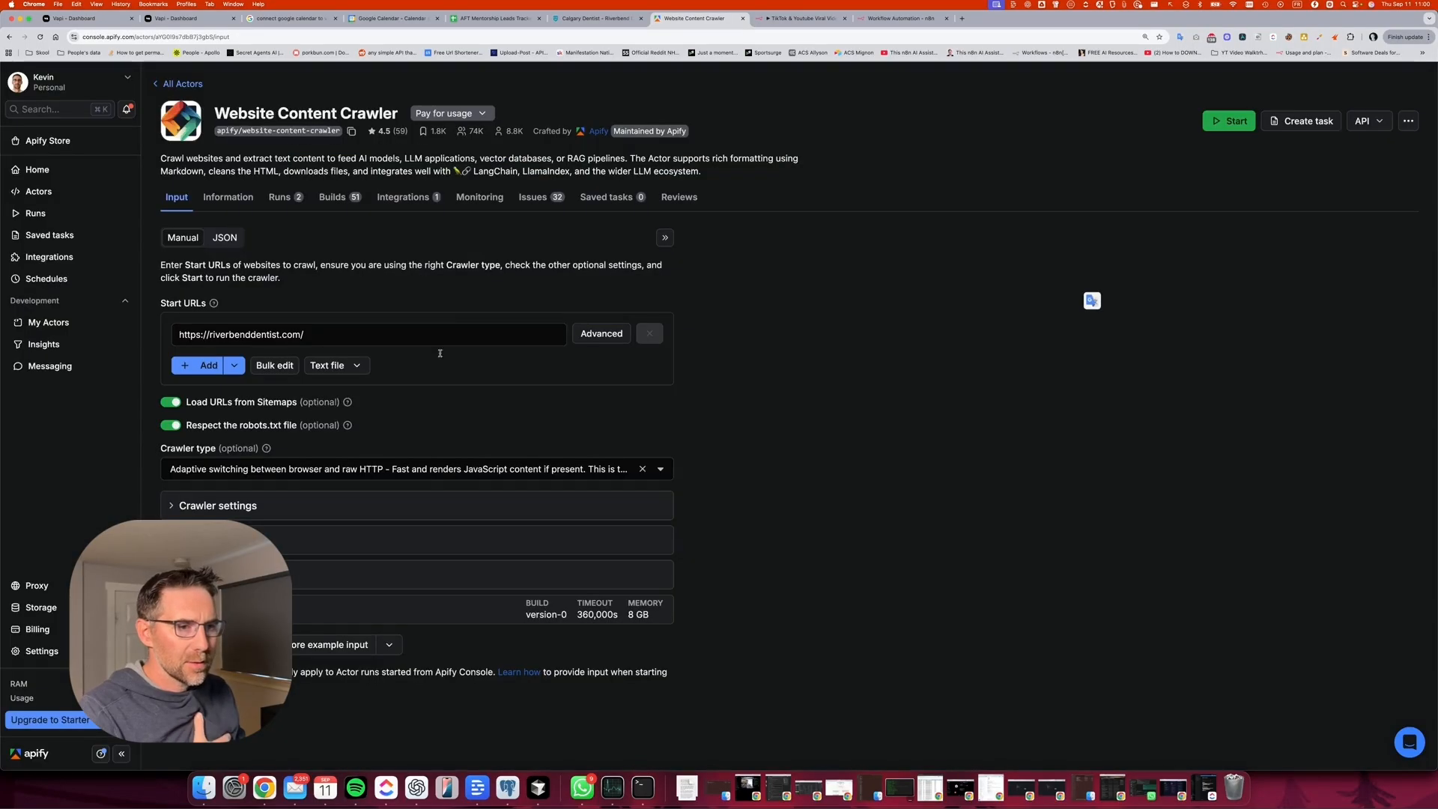
click(225, 238)
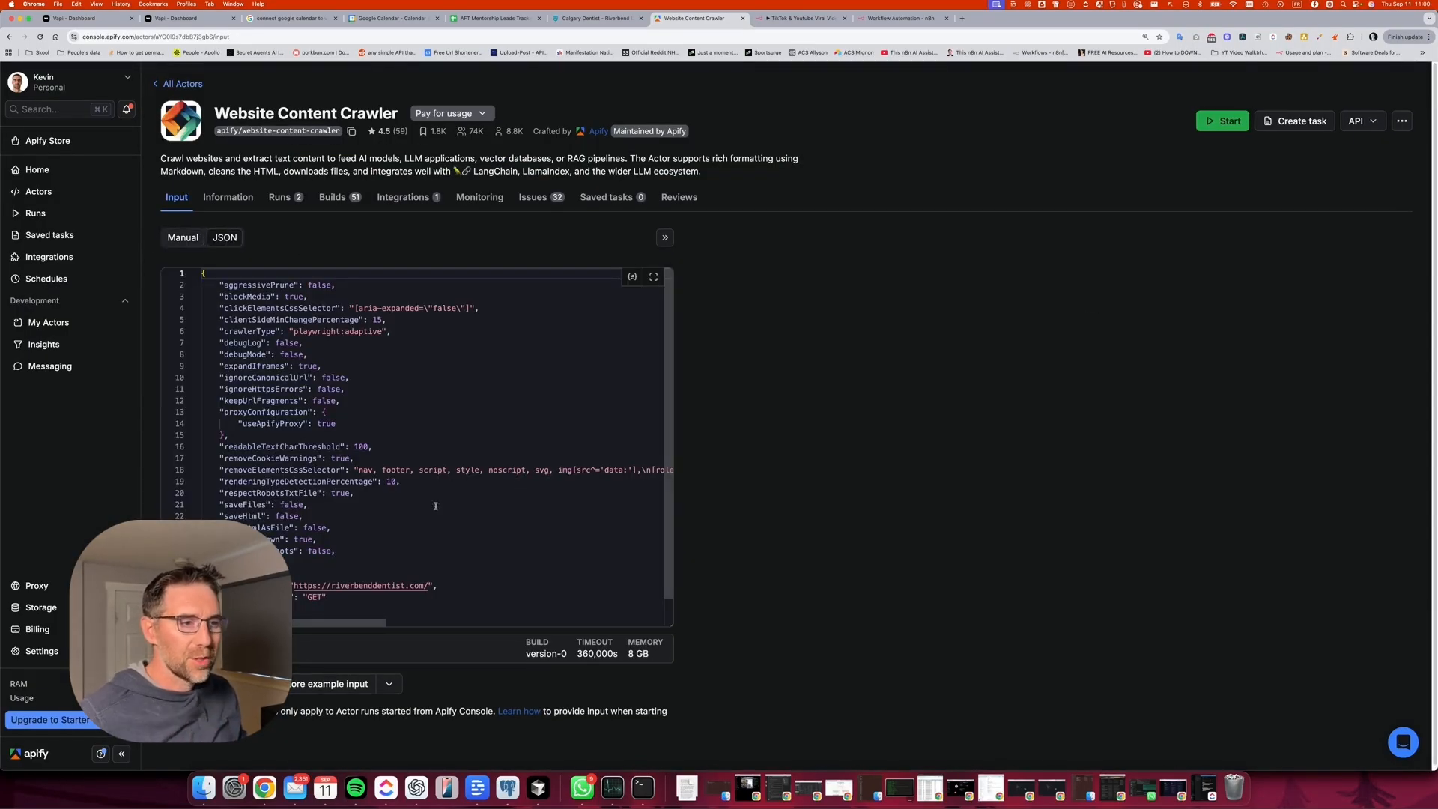
scroll(394, 505, down, 1)
click(516, 510)
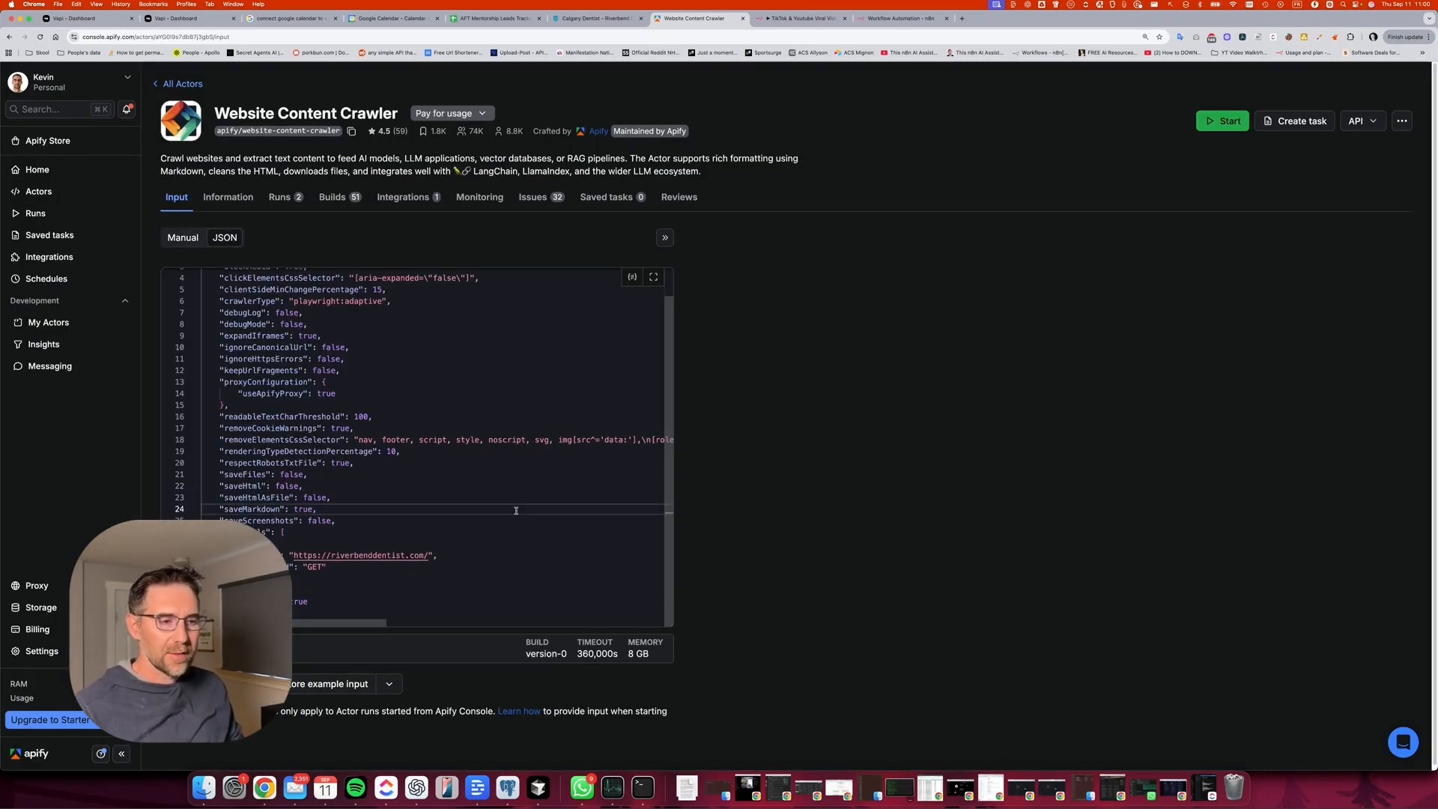
key(super+a)
scroll(548, 510, up, 1)
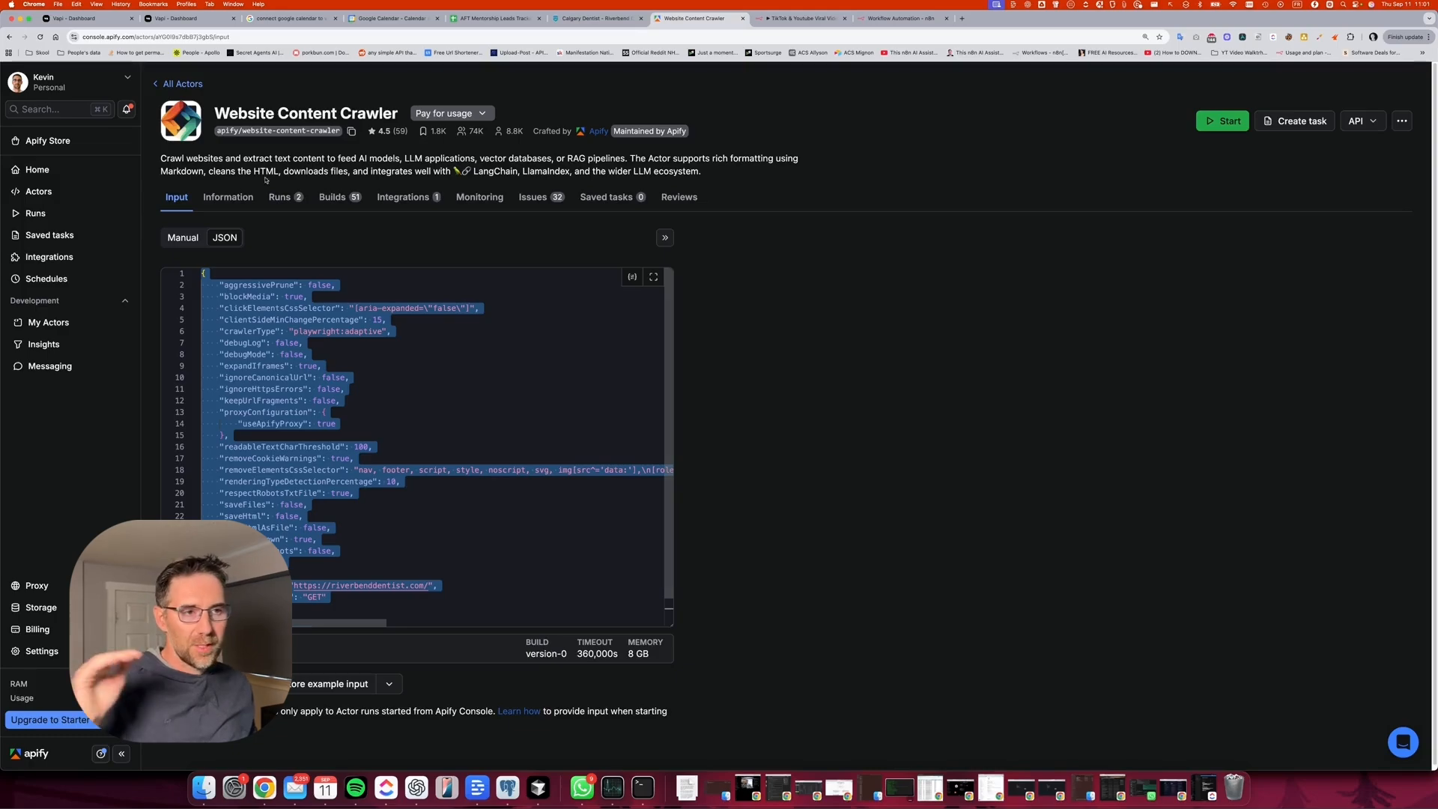
click(183, 237)
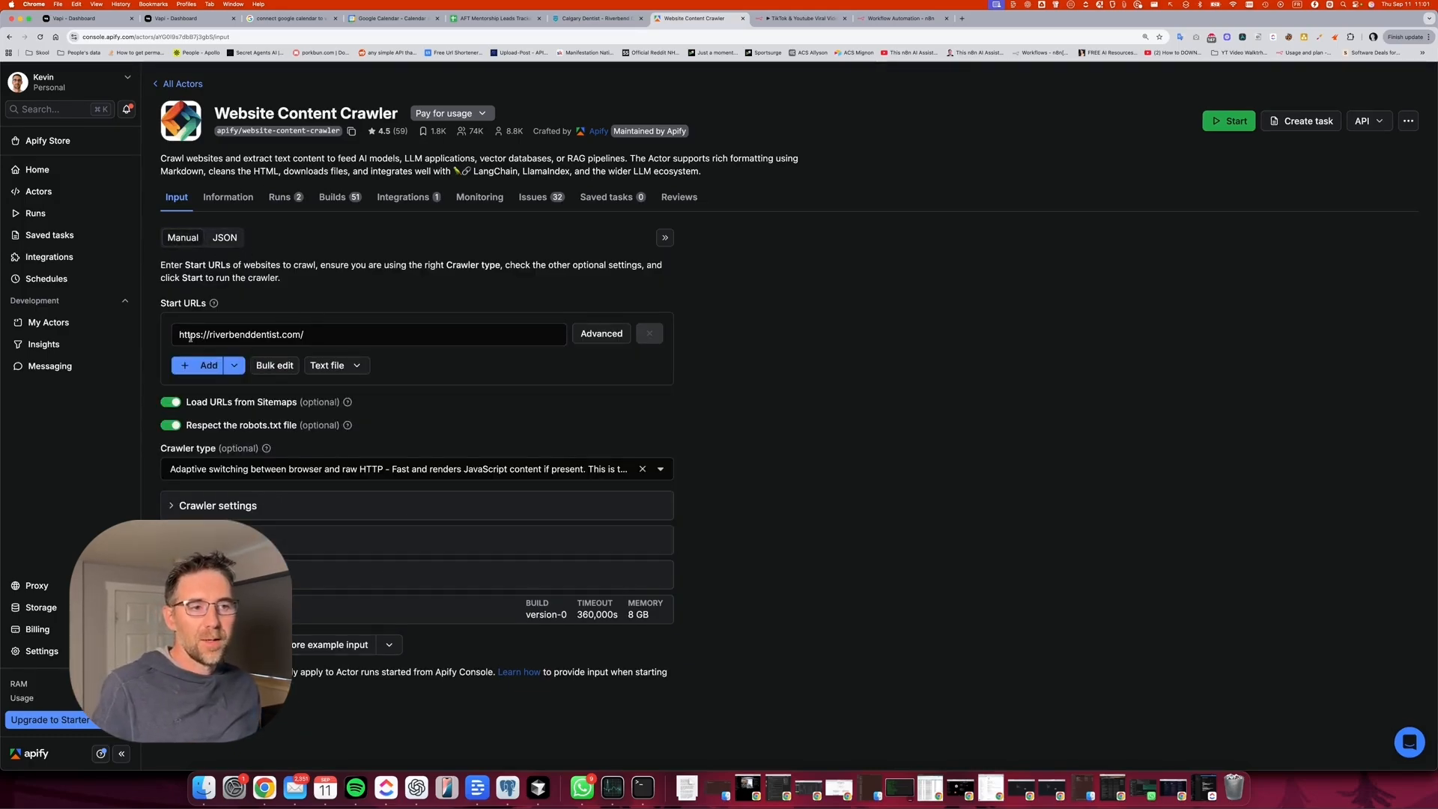
click(225, 237)
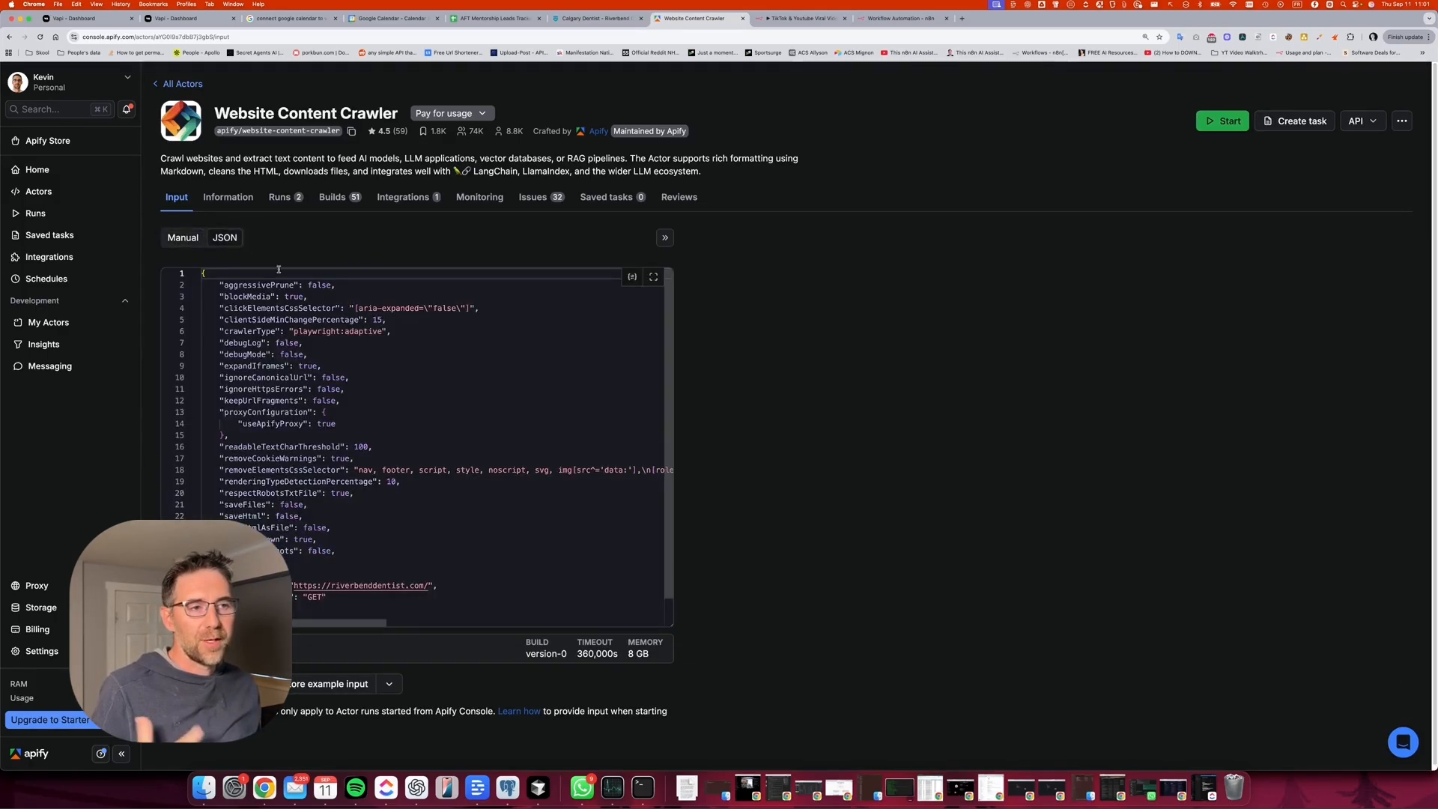
Back in n8n, replace Scrape Website's entire JSON body with the copied Website Content Crawler input.
click(899, 18)
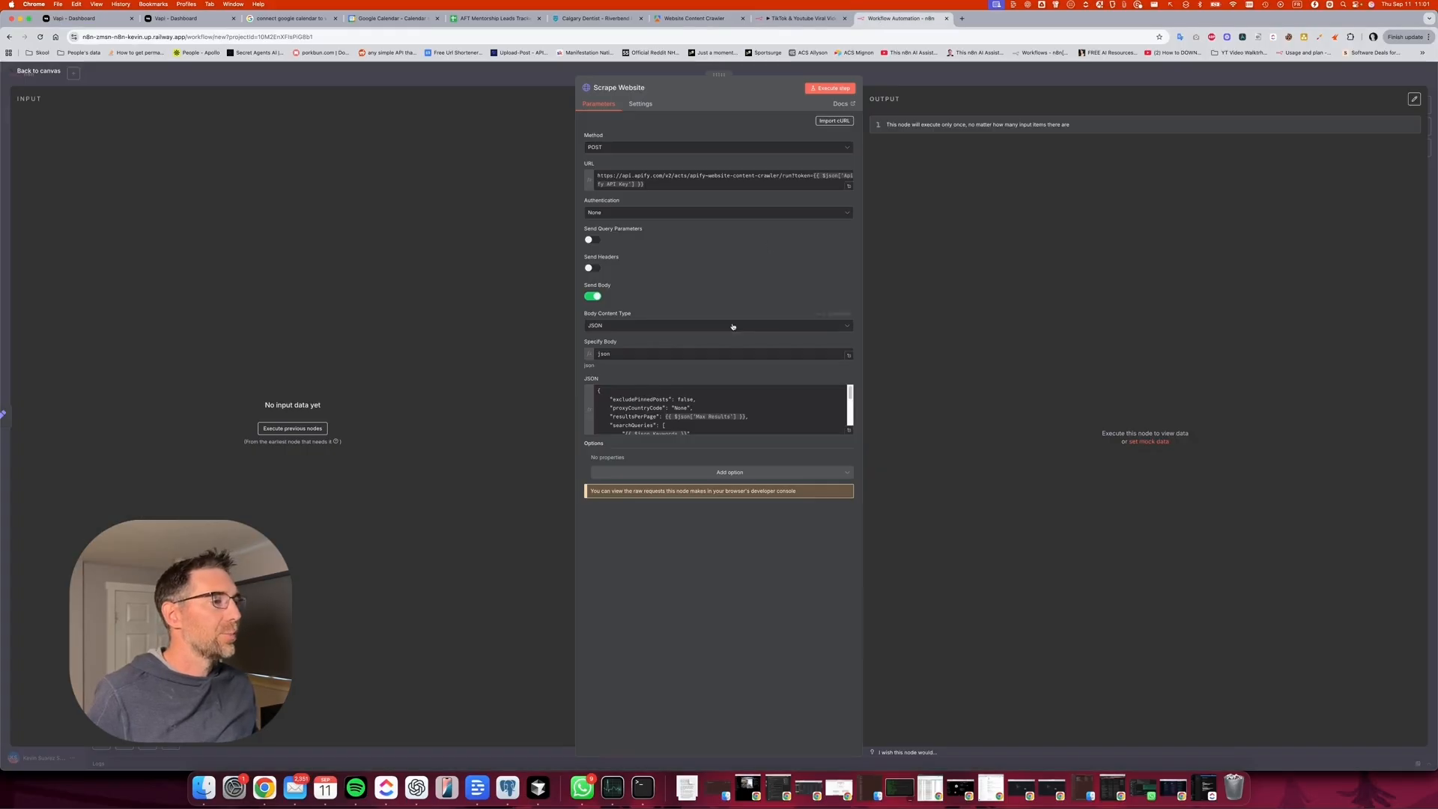
click(849, 431)
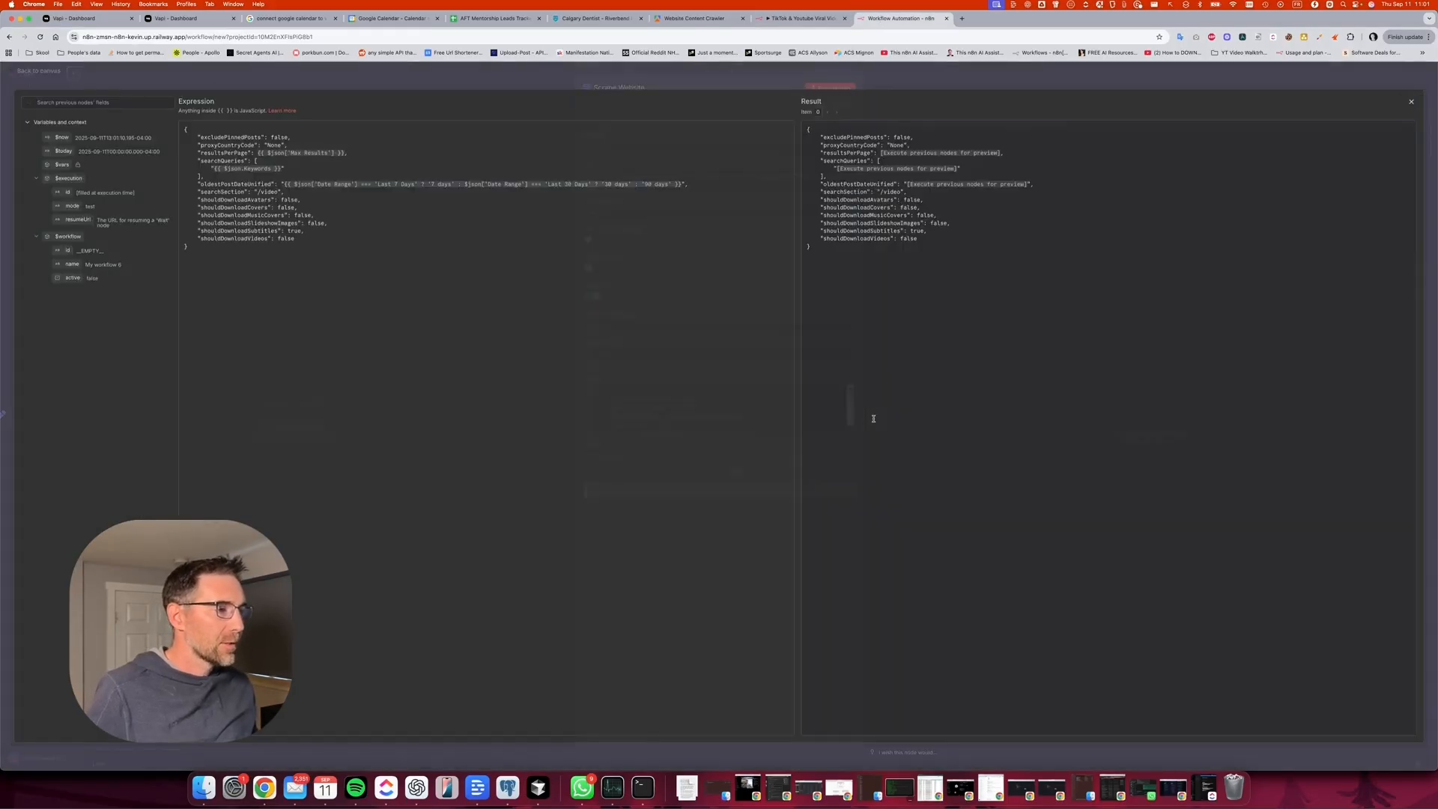
key(Escape)
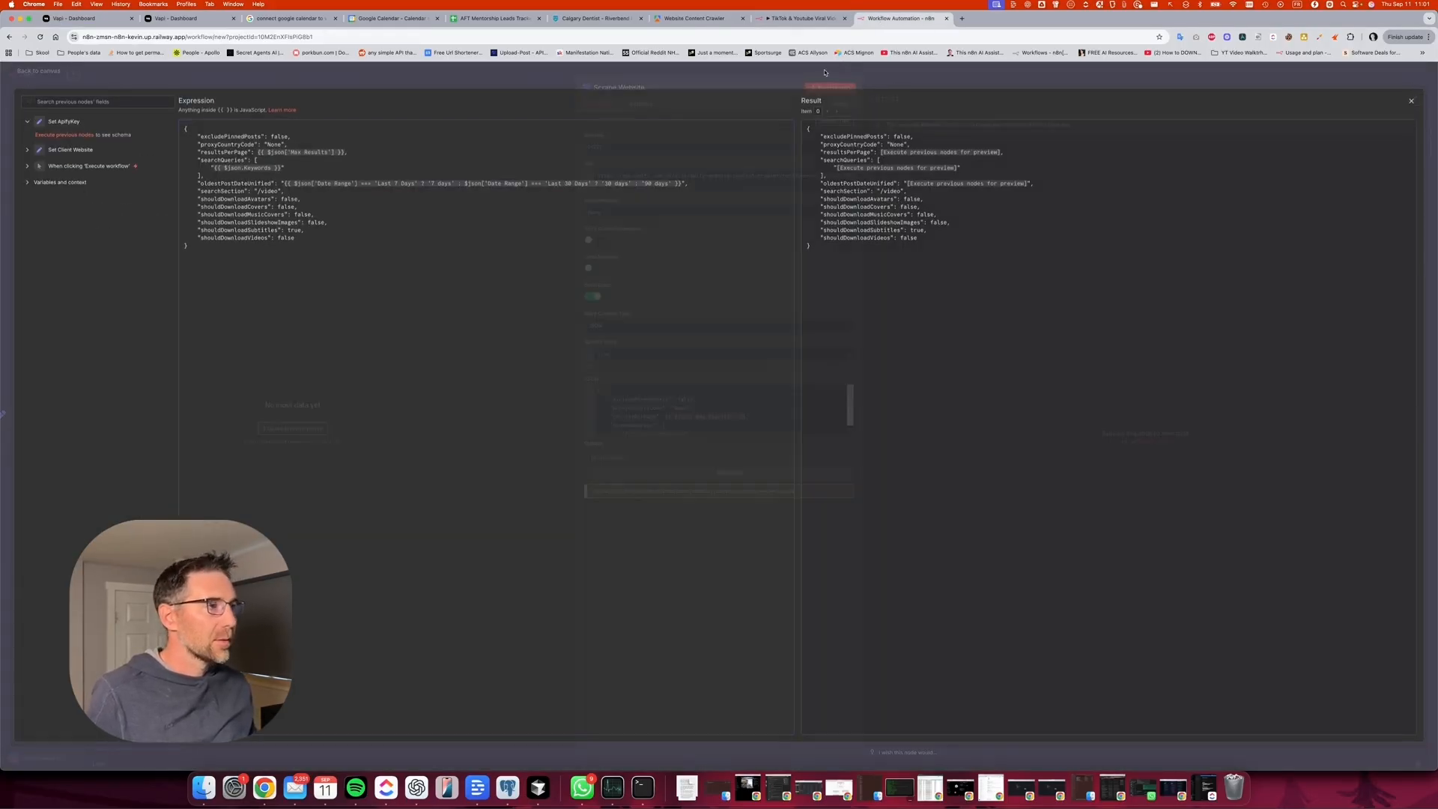
key(super+equal)
key(super+equal)
key(super+equal)
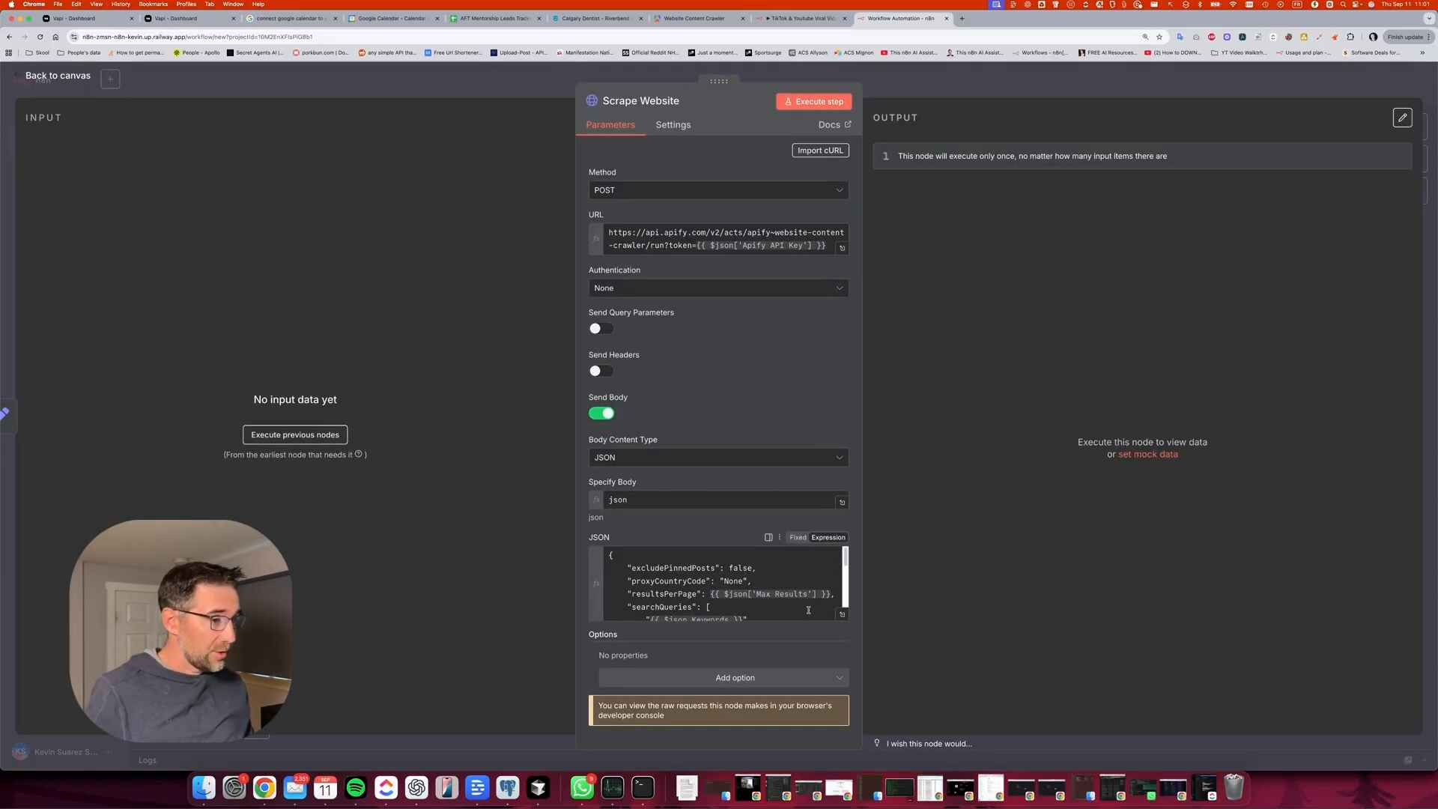
click(820, 566)
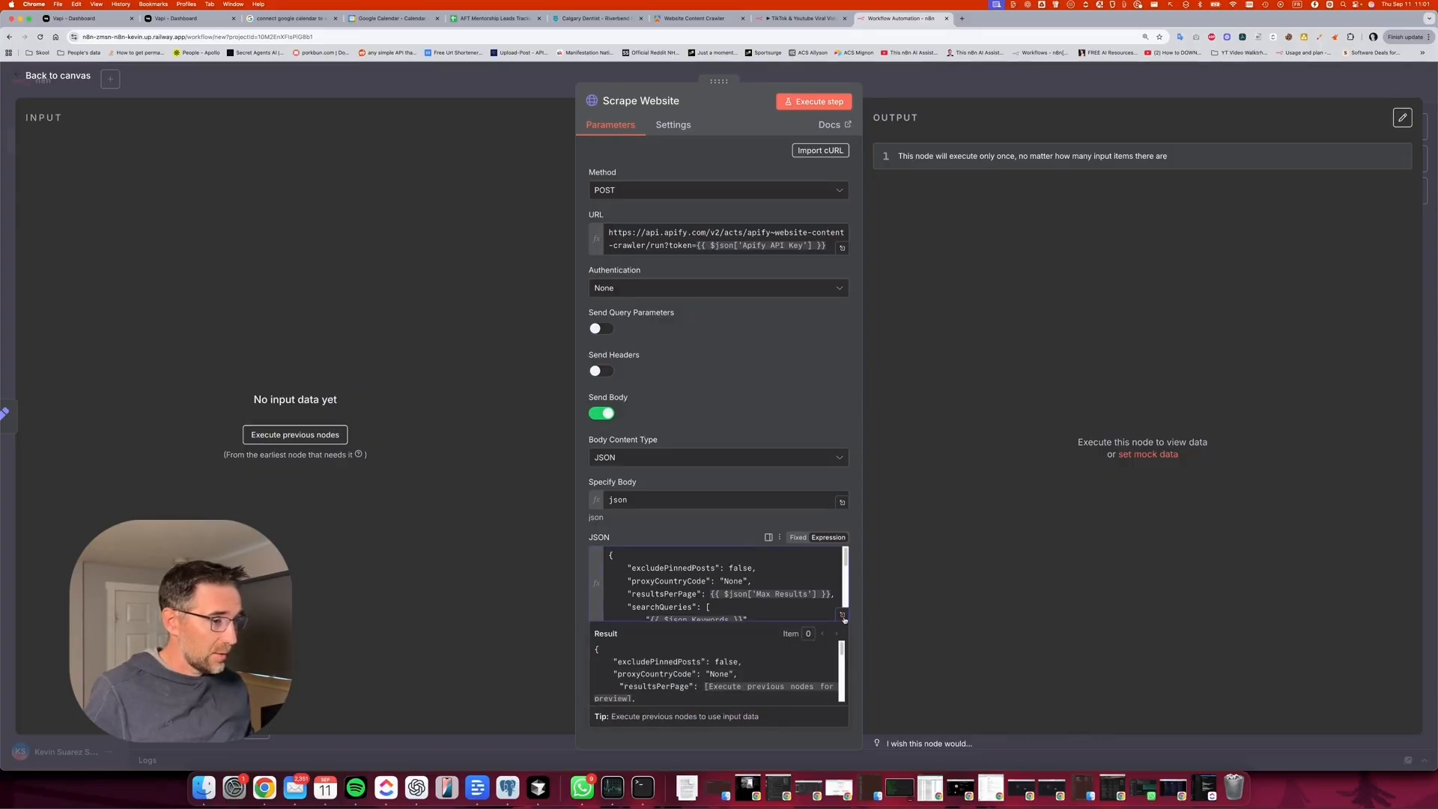
click(843, 617)
click(348, 365)
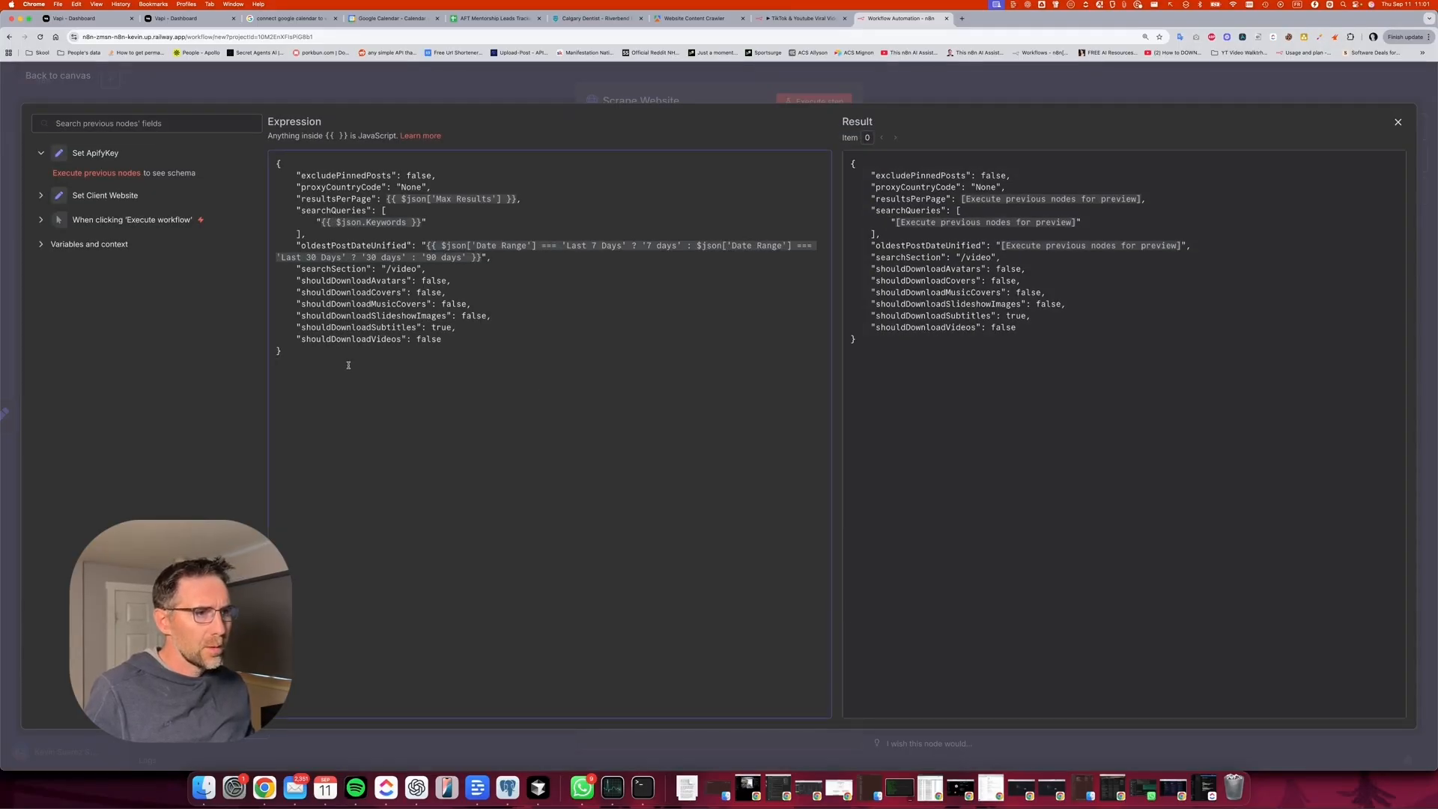
key(super+a)
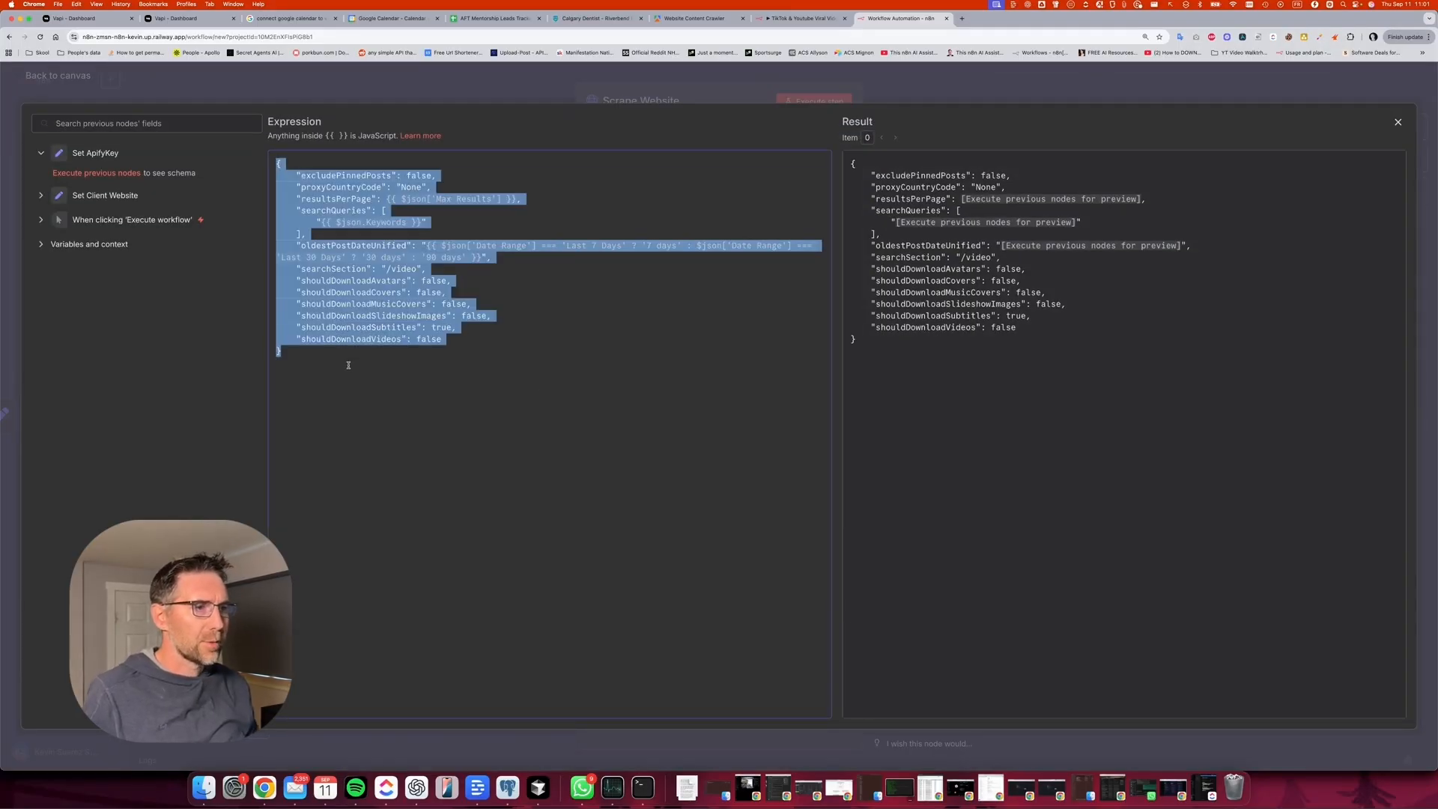
key(BackSpace)
text({     "aggressivePrune": false,     "blockMedia": true,     "clickElementsCssSelector": "[aria-expanded=\"false\"]",     "clientSideMinChangePercentage": 15,     "crawlerType": "playwright:adaptive",     "debugLog": false,     "debugMode": false,     "expandIframes": true,     "ignoreCanonicalUrl": false,     "ignoreHttpsErrors": false,     "keepUrlFragments": false,     "proxyConfiguration": {         "useApifyProxy": true     },     "readableTextCharThreshold": 100,     "removeCookieWarnings": true,     "removeElementsCssSelector": "nav, footer, script, style, noscript, svg, img[src^='data:'],\n[role=\"alert\"],\n[role=\"banner\"],\n[role=\"dialog\"],\n[role=\"alertdialog\"],\n[role=\"region\"][aria-label*=\"skip\" i],\n[aria-modal=\"true\"]",     "renderingTypeDetectionPercentage": 10,     "respectRobotsTxtFile": true,     "saveFiles": false,     "saveHtml": false,     "saveHtmlAsFile": false,     "saveMarkdown": true,     "saveScreenshots": false,     "startUrls": [         {             "url": "https://riverbenddentist.com/",             "method": "GET"         }     ],     "useSitemaps": true })
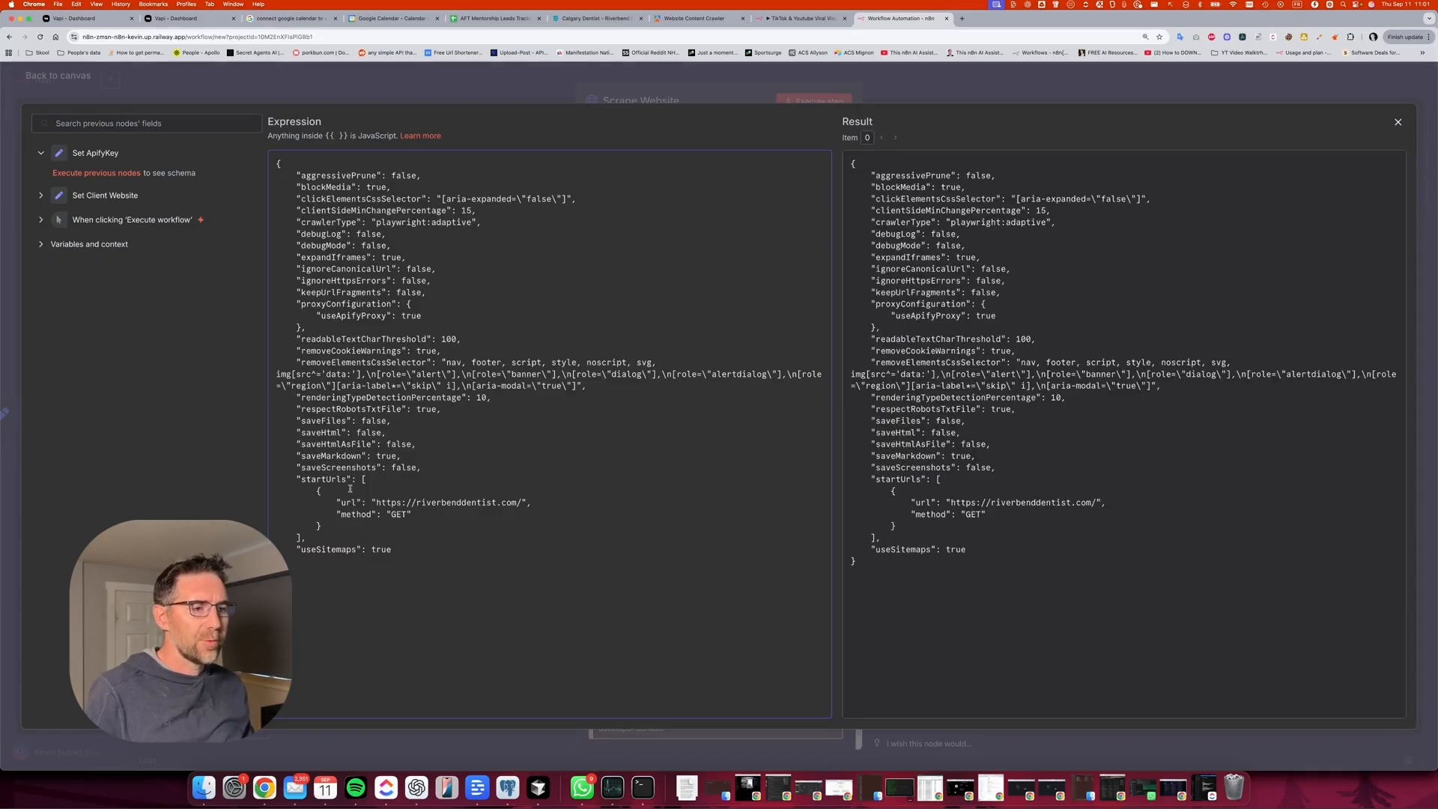
Execute the previous nodes and replace the hard-coded startUrls url in the JSON body with Set Client Website's ClientWebsite field.
click(375, 503)
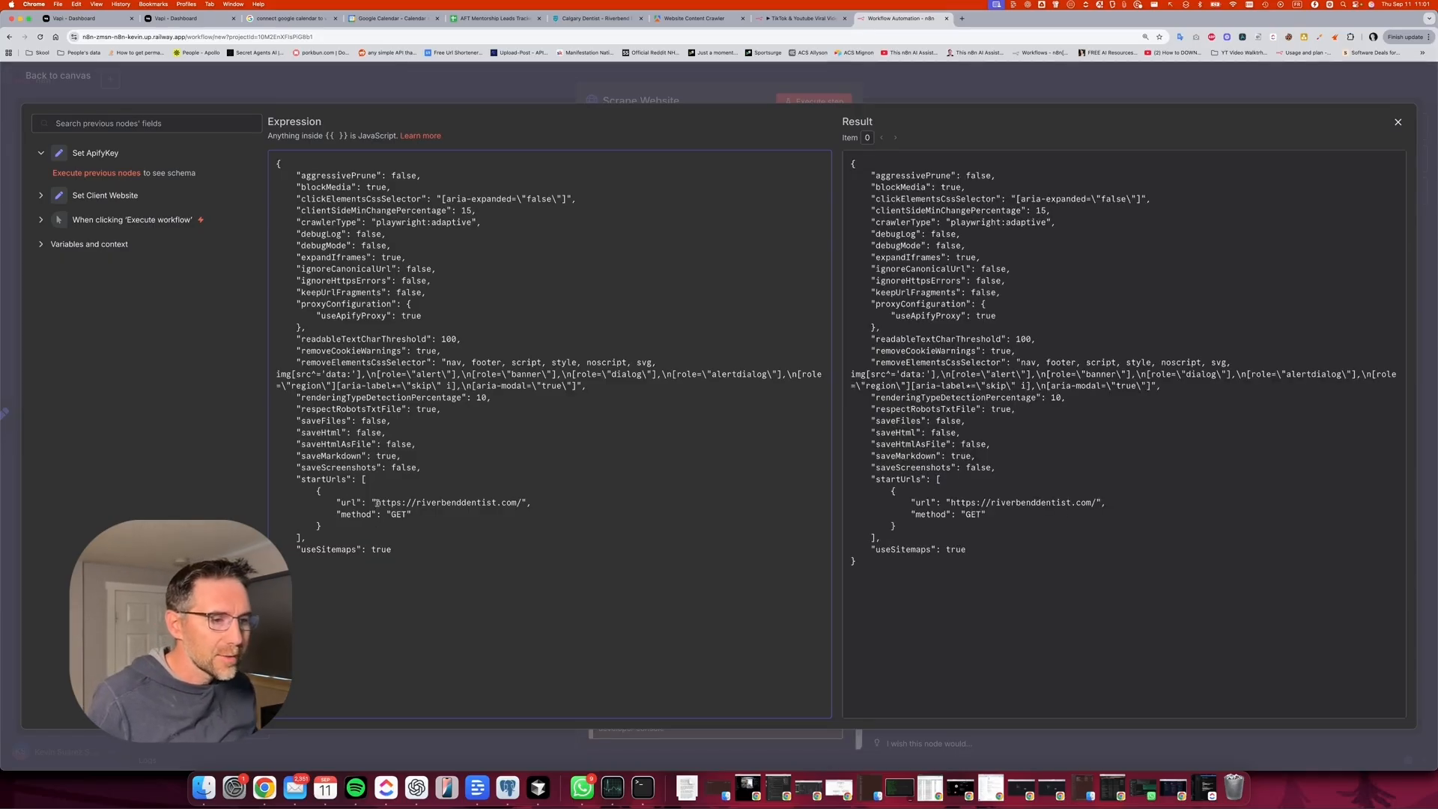
shift+click(520, 503)
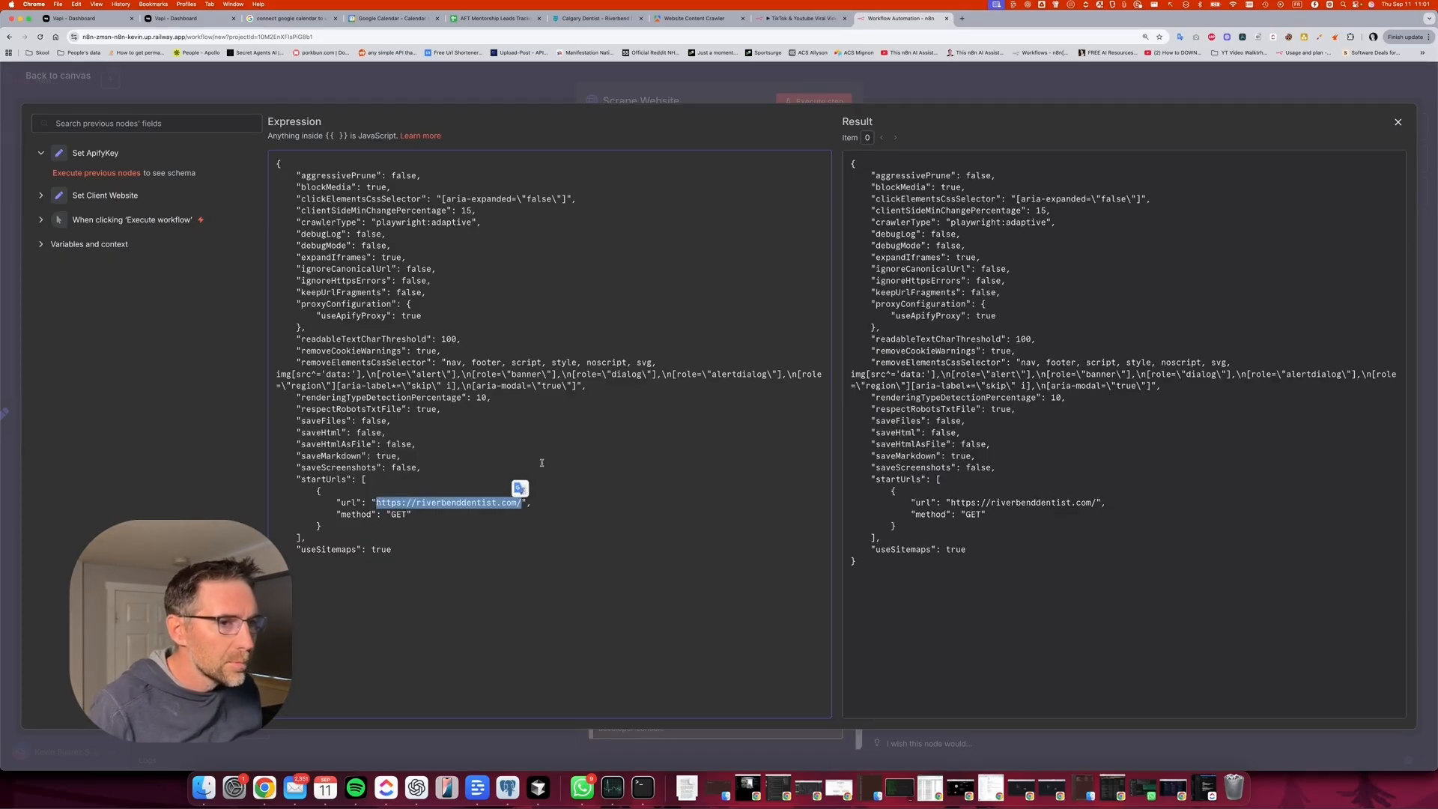
key(BackSpace)
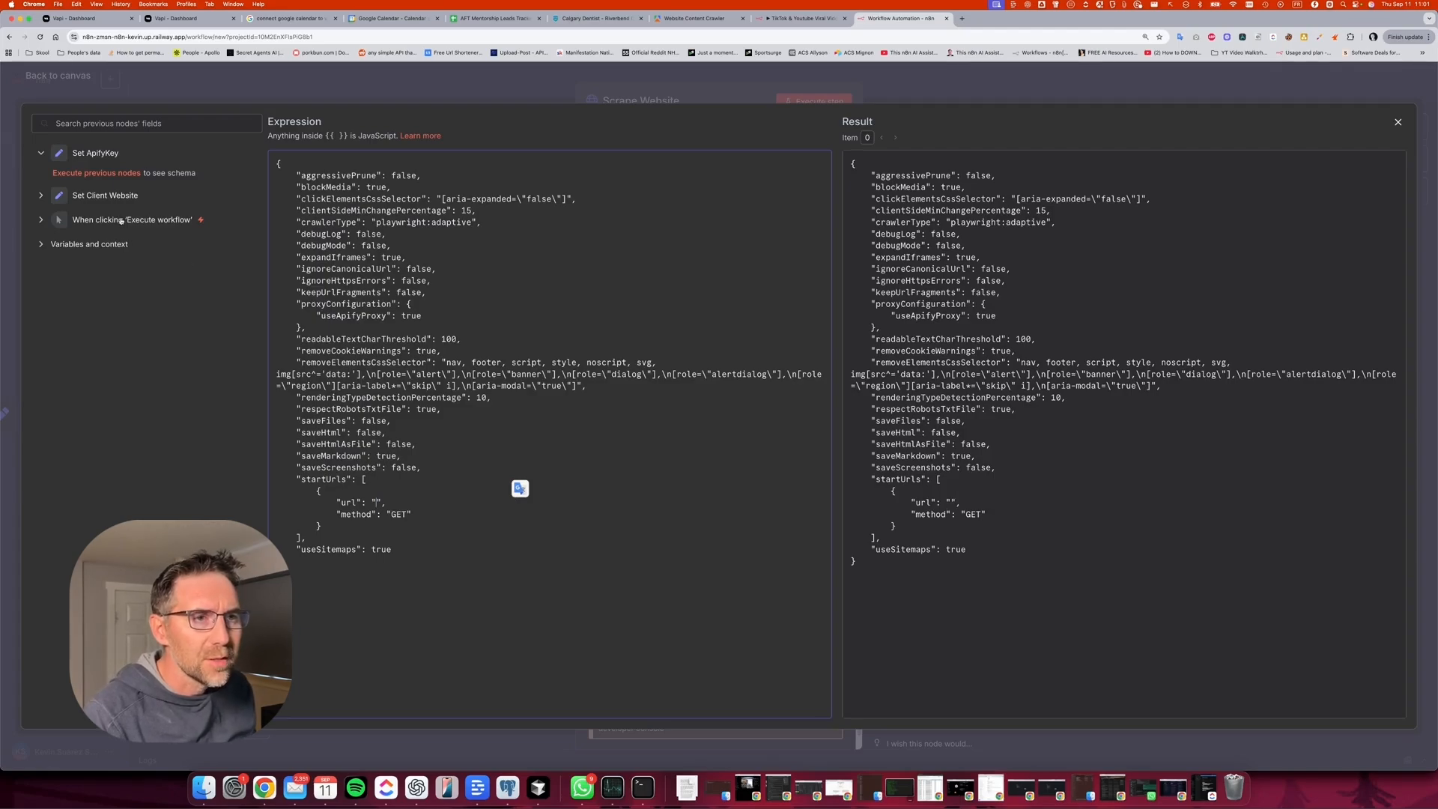
click(41, 197)
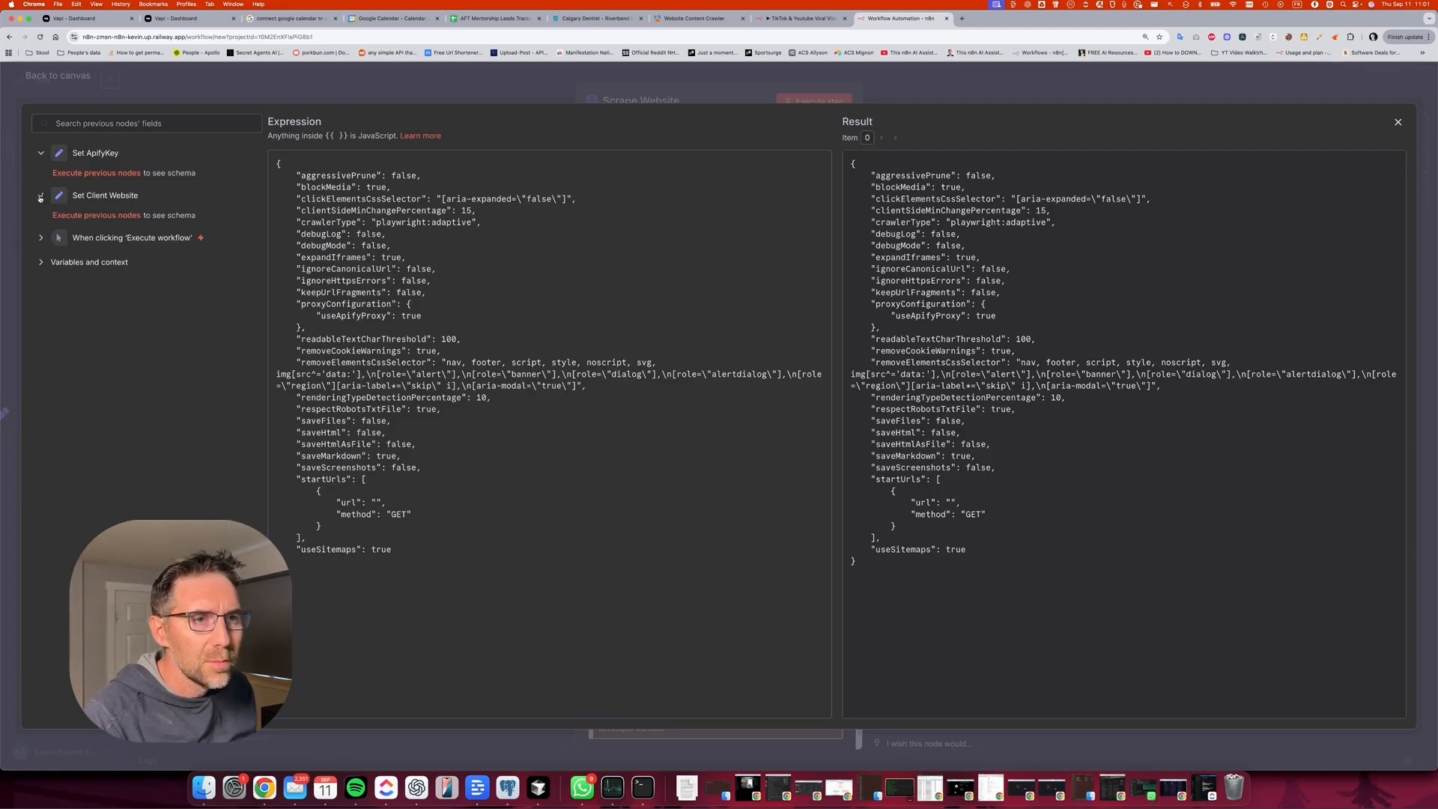
click(77, 216)
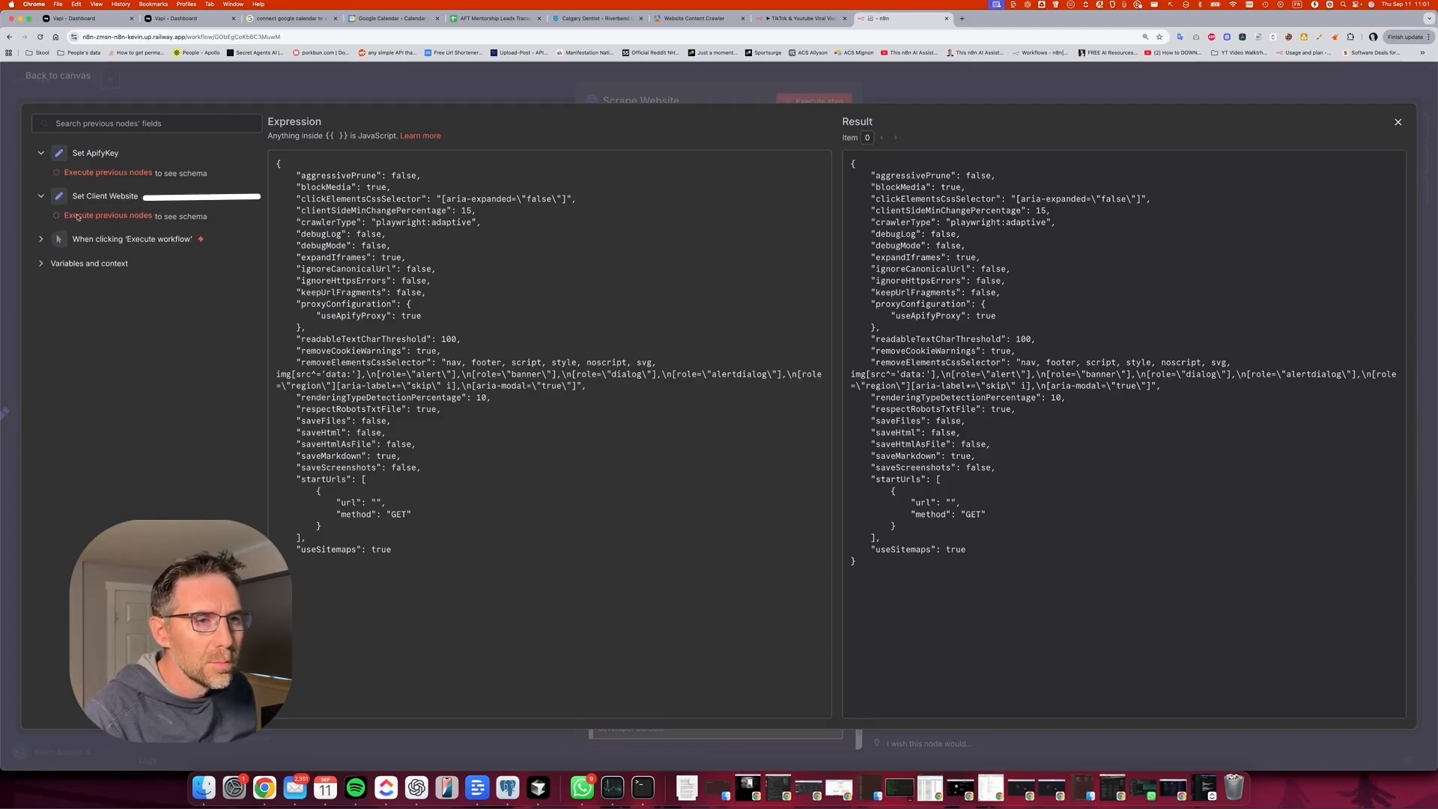
click(40, 153)
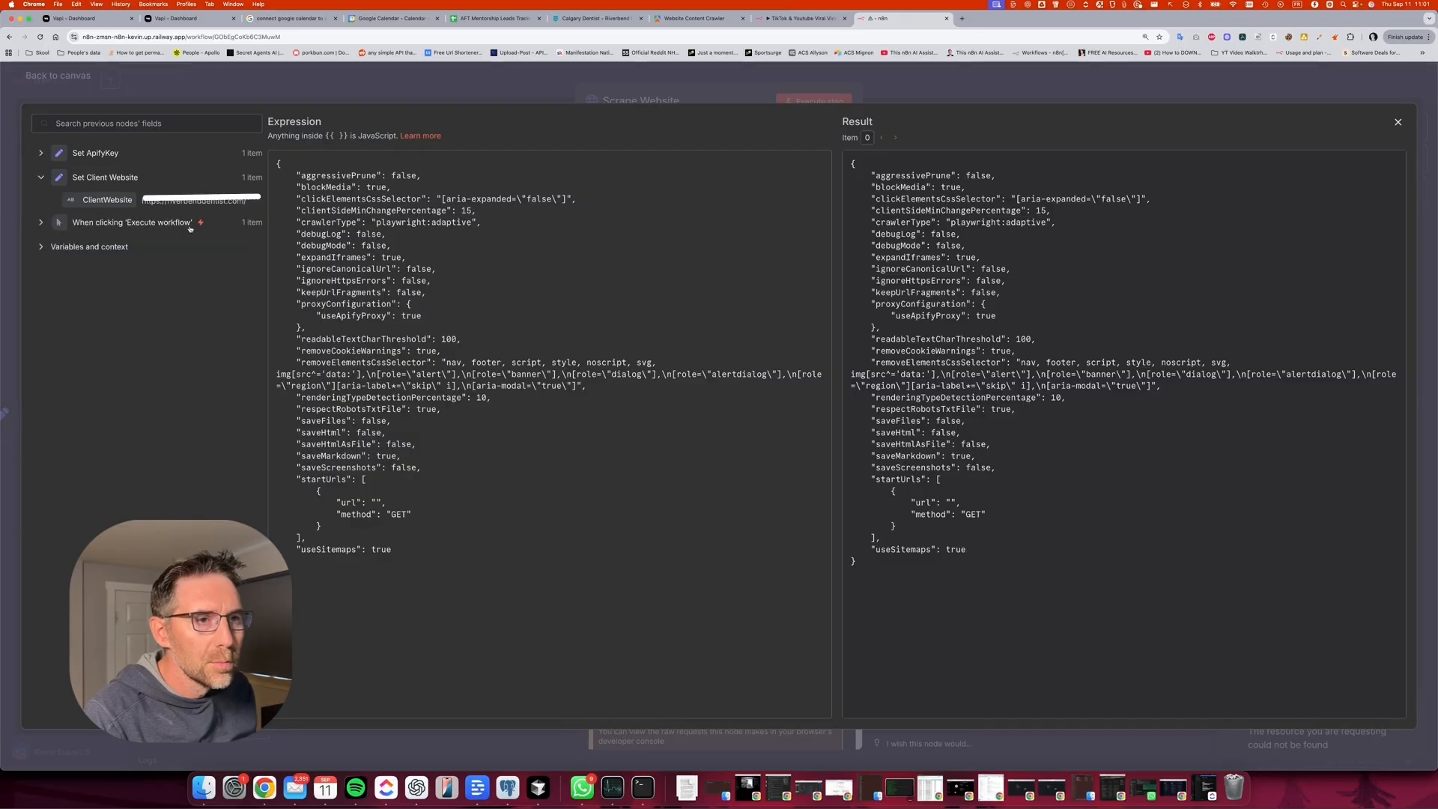
drag(107, 199, 377, 502)
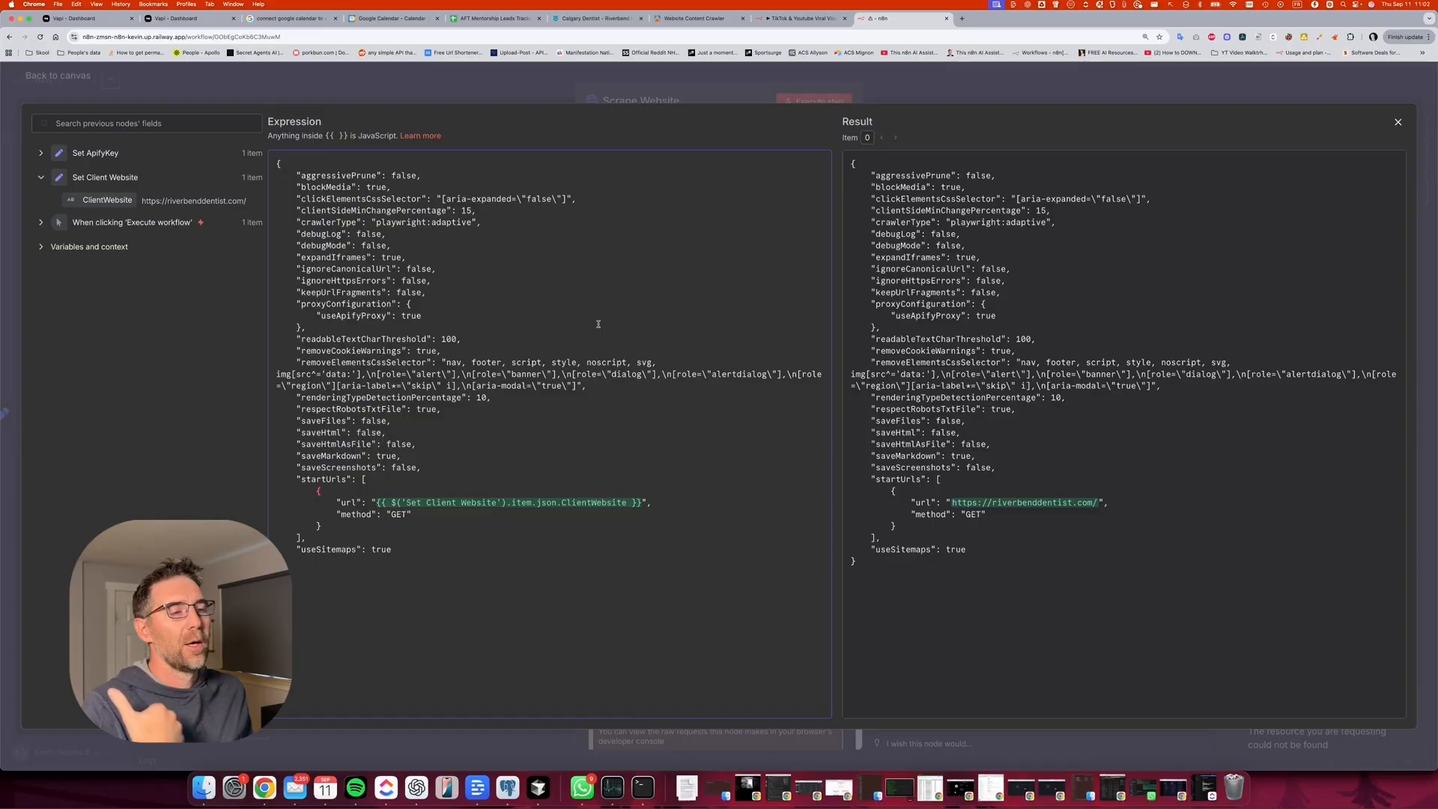
click(978, 92)
click(978, 93)
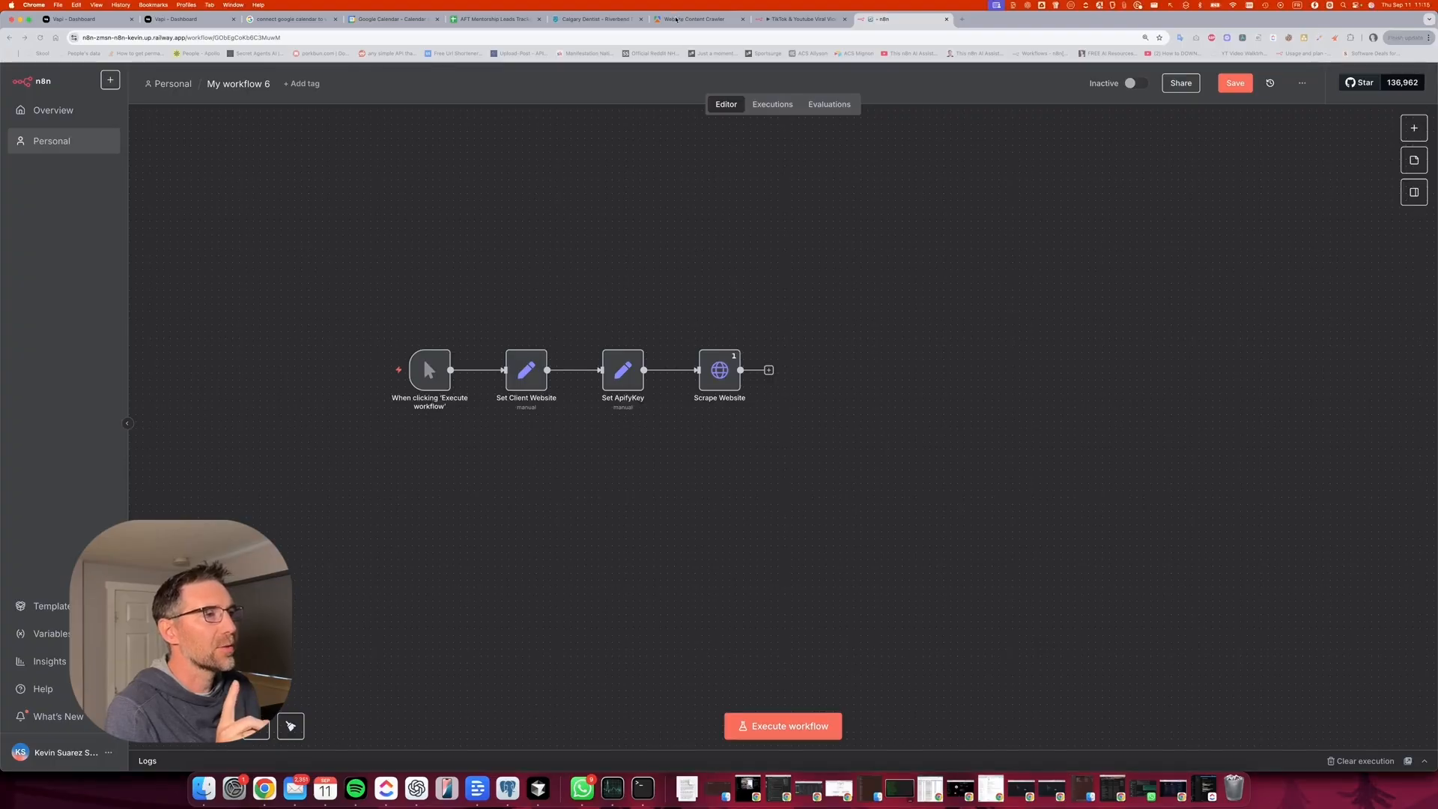
Switch to Apify and return from the integration settings to the Website Content Crawler's input page.
click(676, 19)
scroll(764, 178, up, 5)
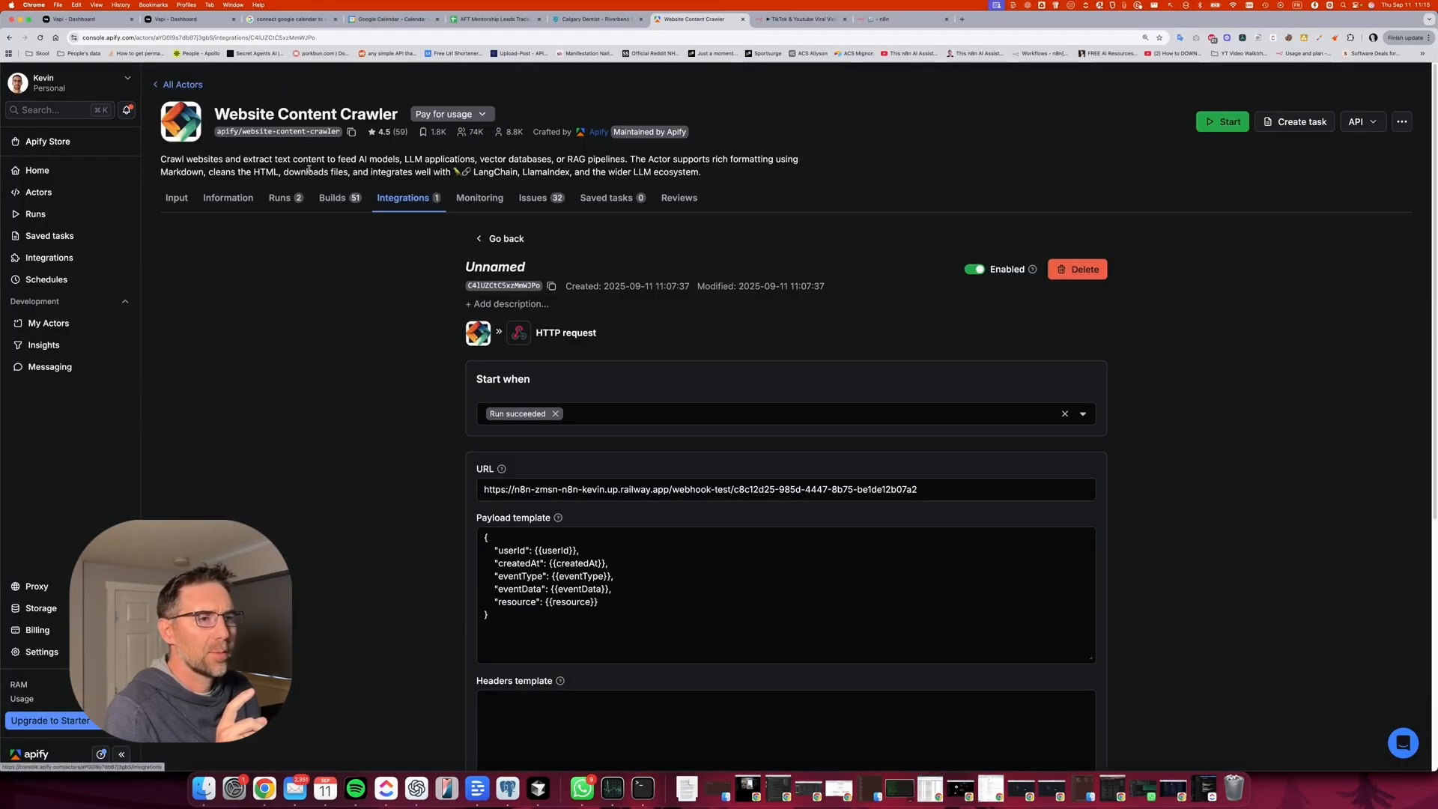
click(407, 198)
click(185, 199)
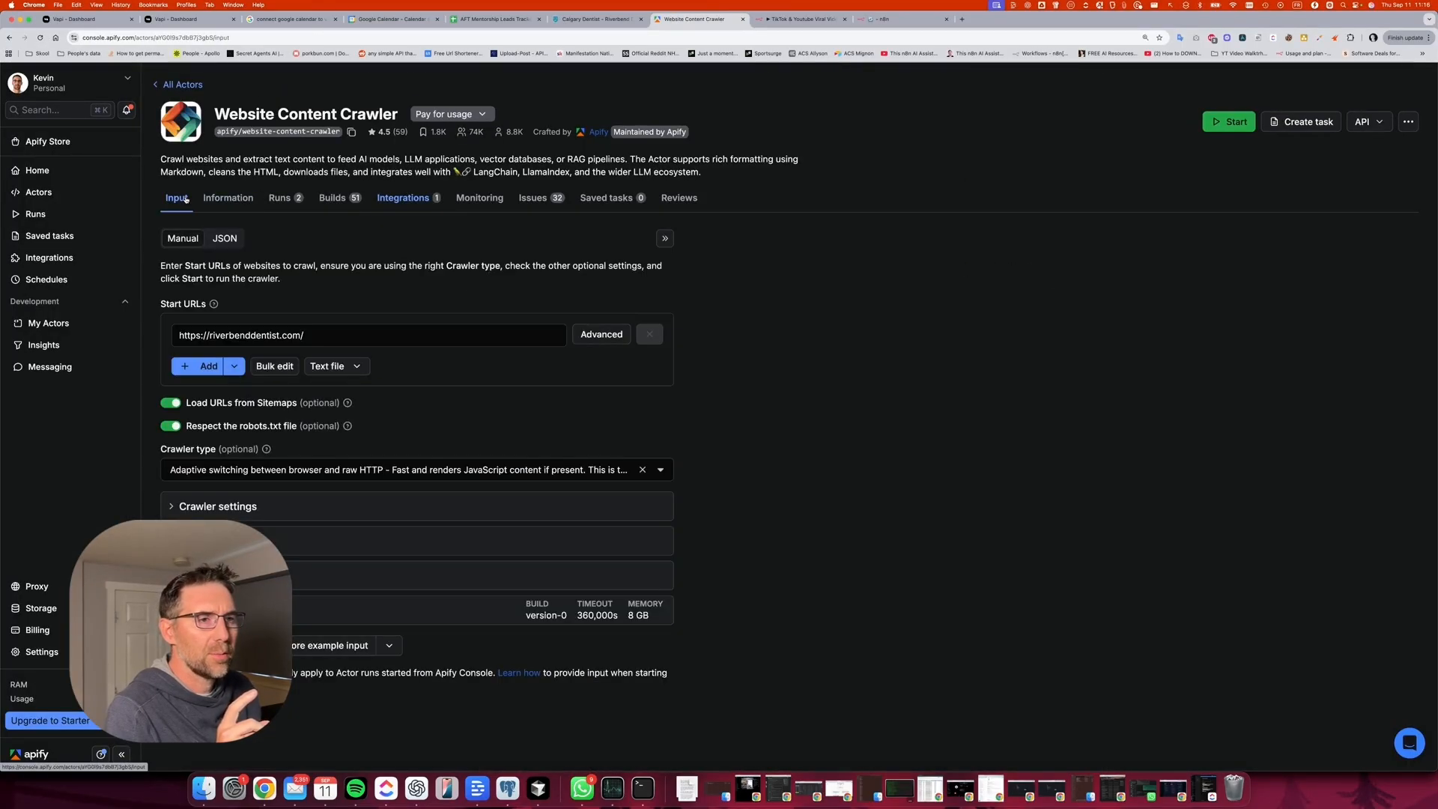
click(1368, 122)
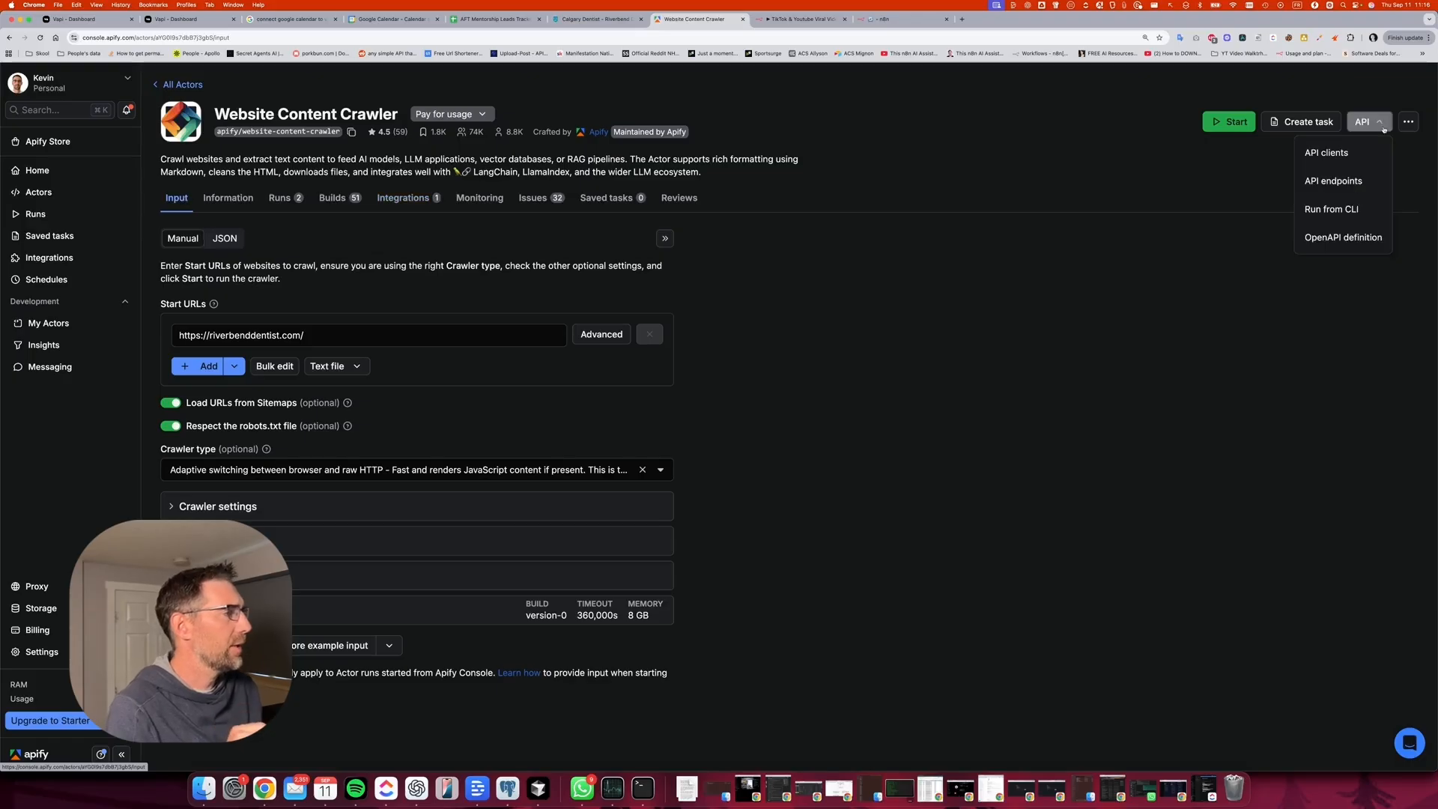
click(1341, 182)
click(1146, 152)
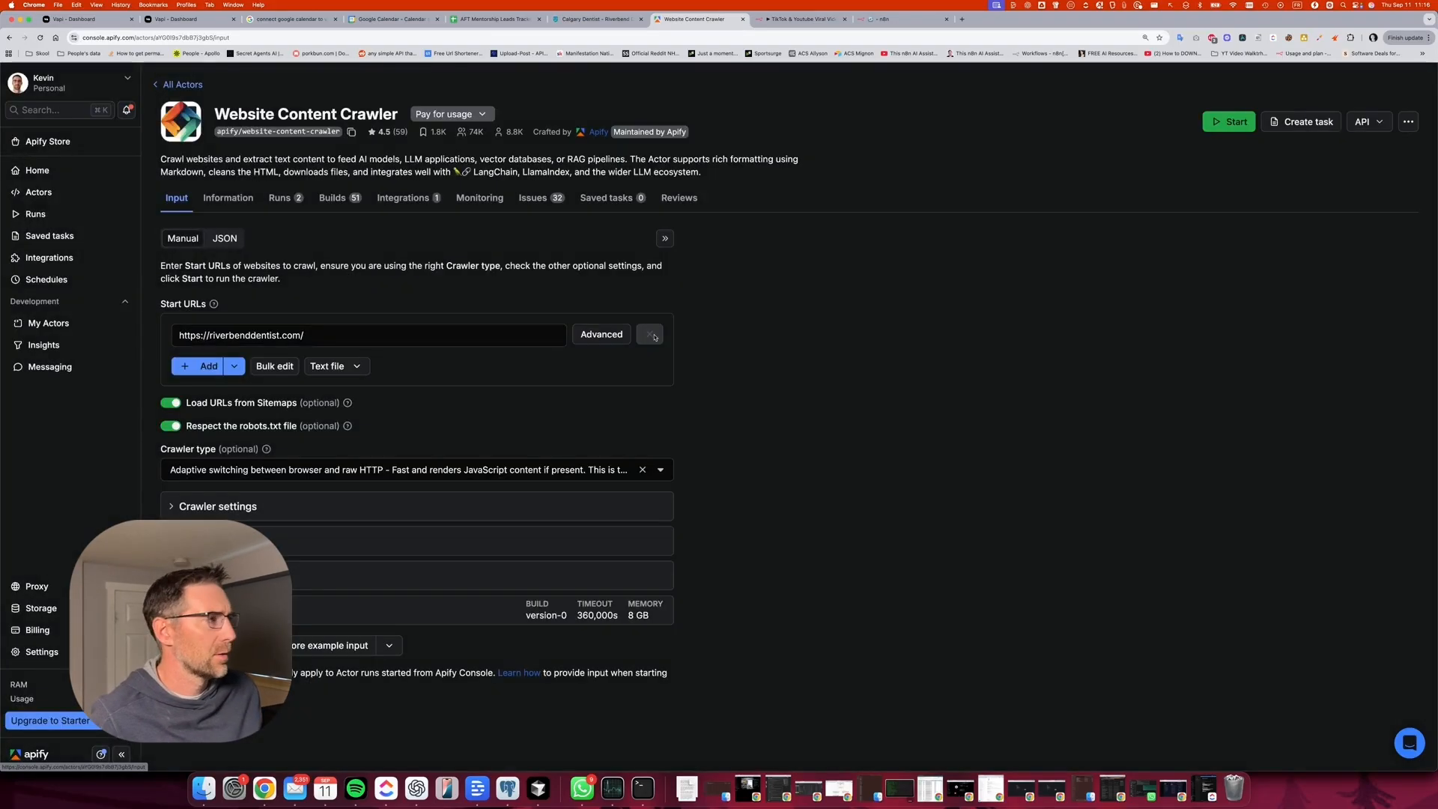
From the crawler's API endpoints, copy the Run Actor synchronously and get dataset items URL up to and including run-sync-get-dataset-items?
click(1367, 121)
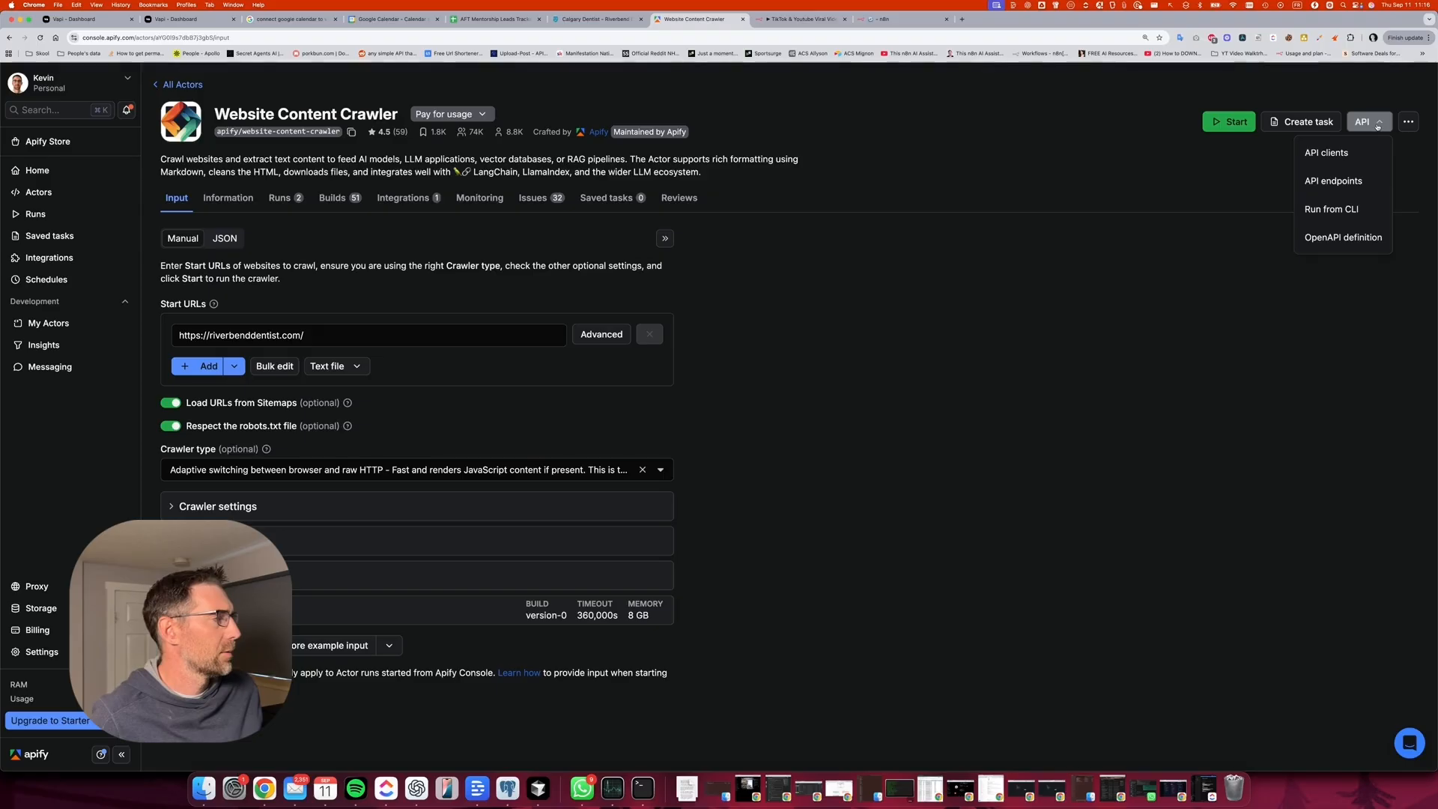
click(1333, 181)
scroll(414, 508, down, 3)
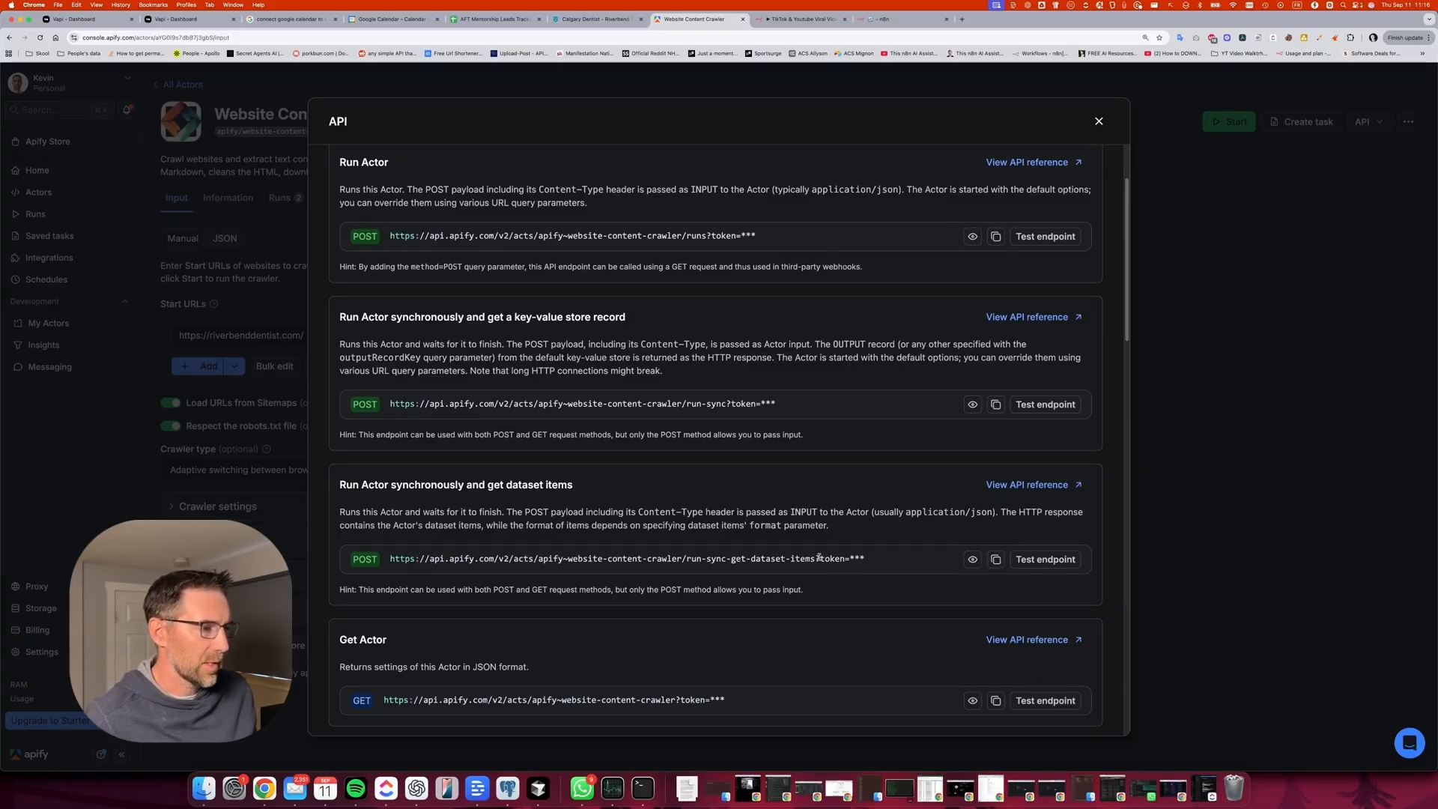
drag(818, 557, 491, 544)
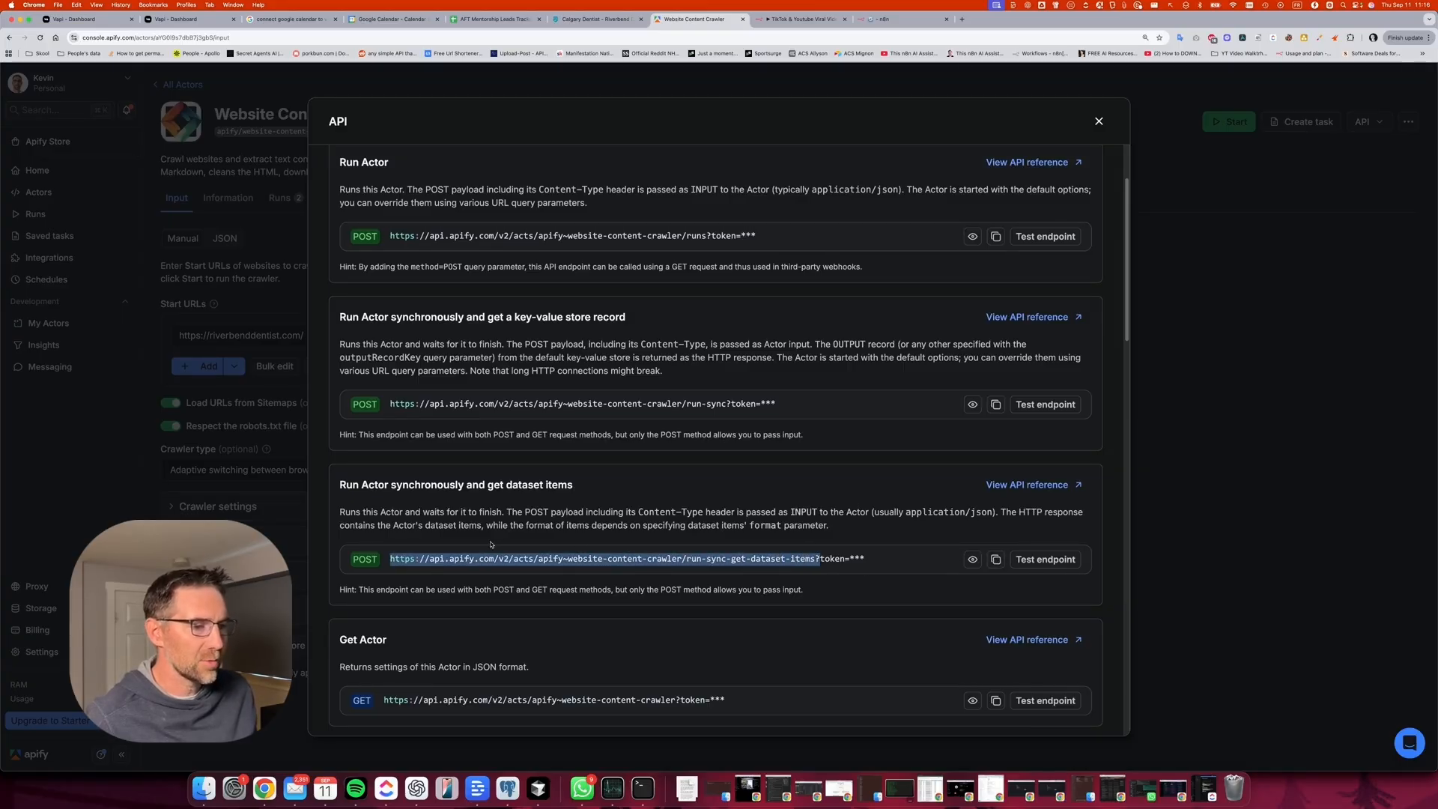
right_click(416, 555)
click(427, 576)
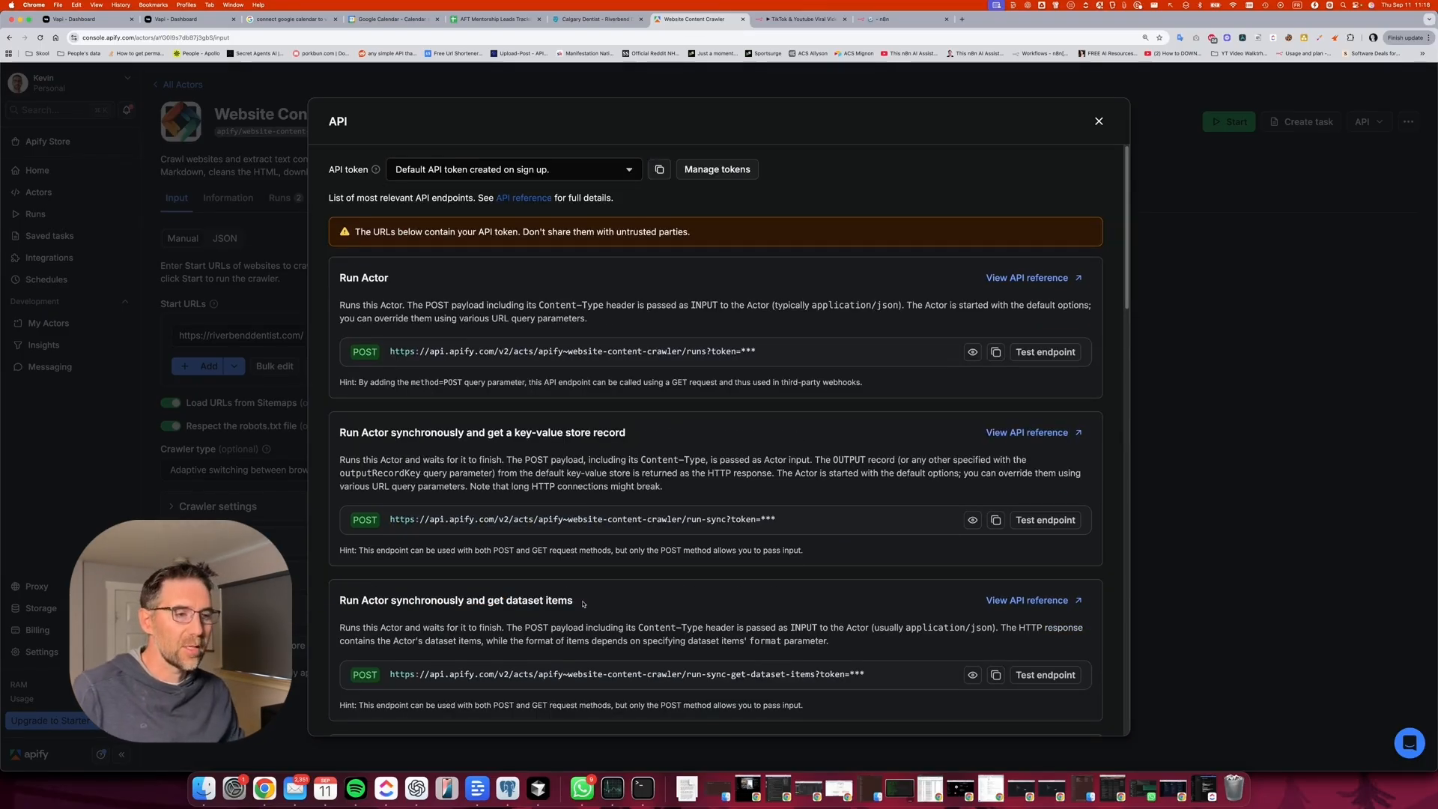
click(912, 25)
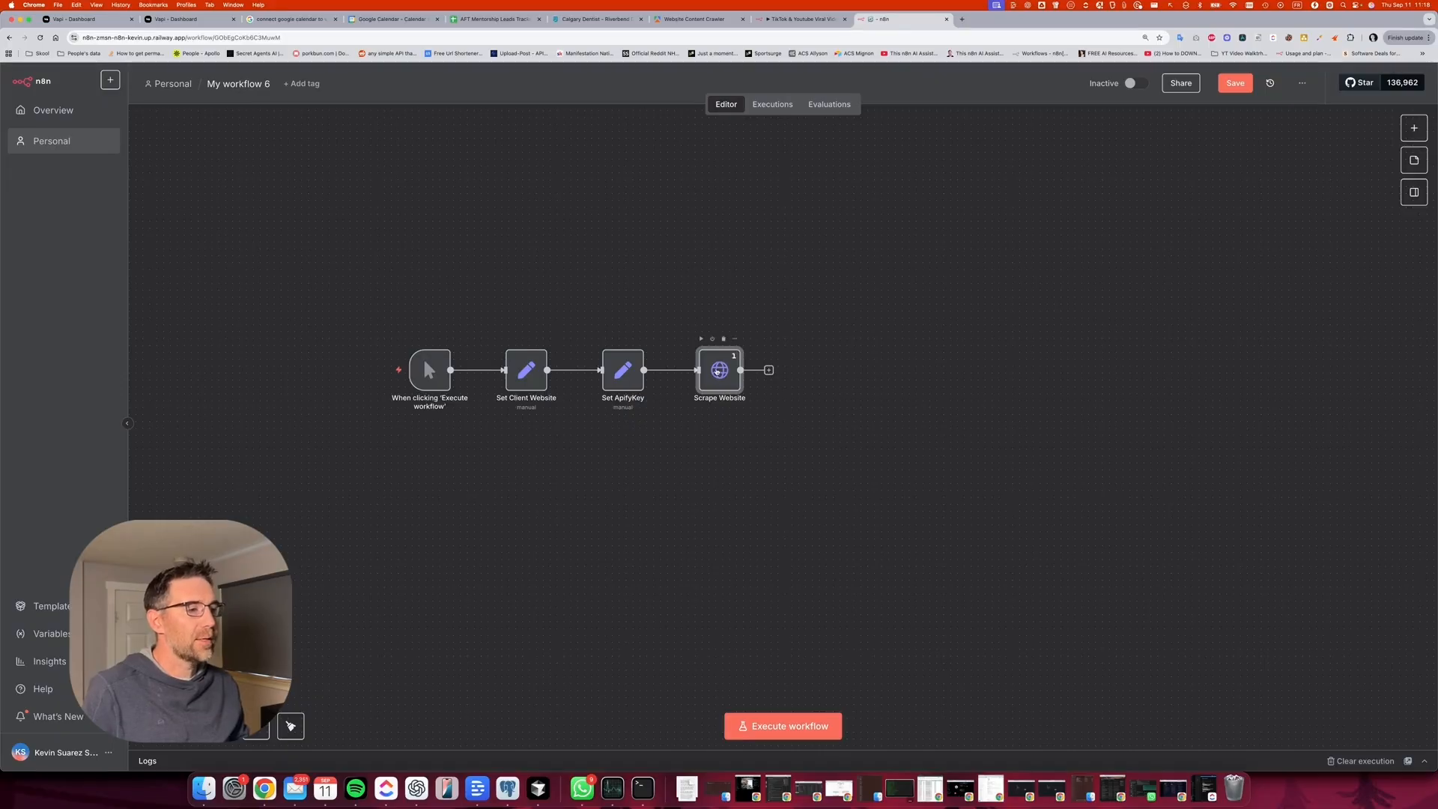
double_click(716, 370)
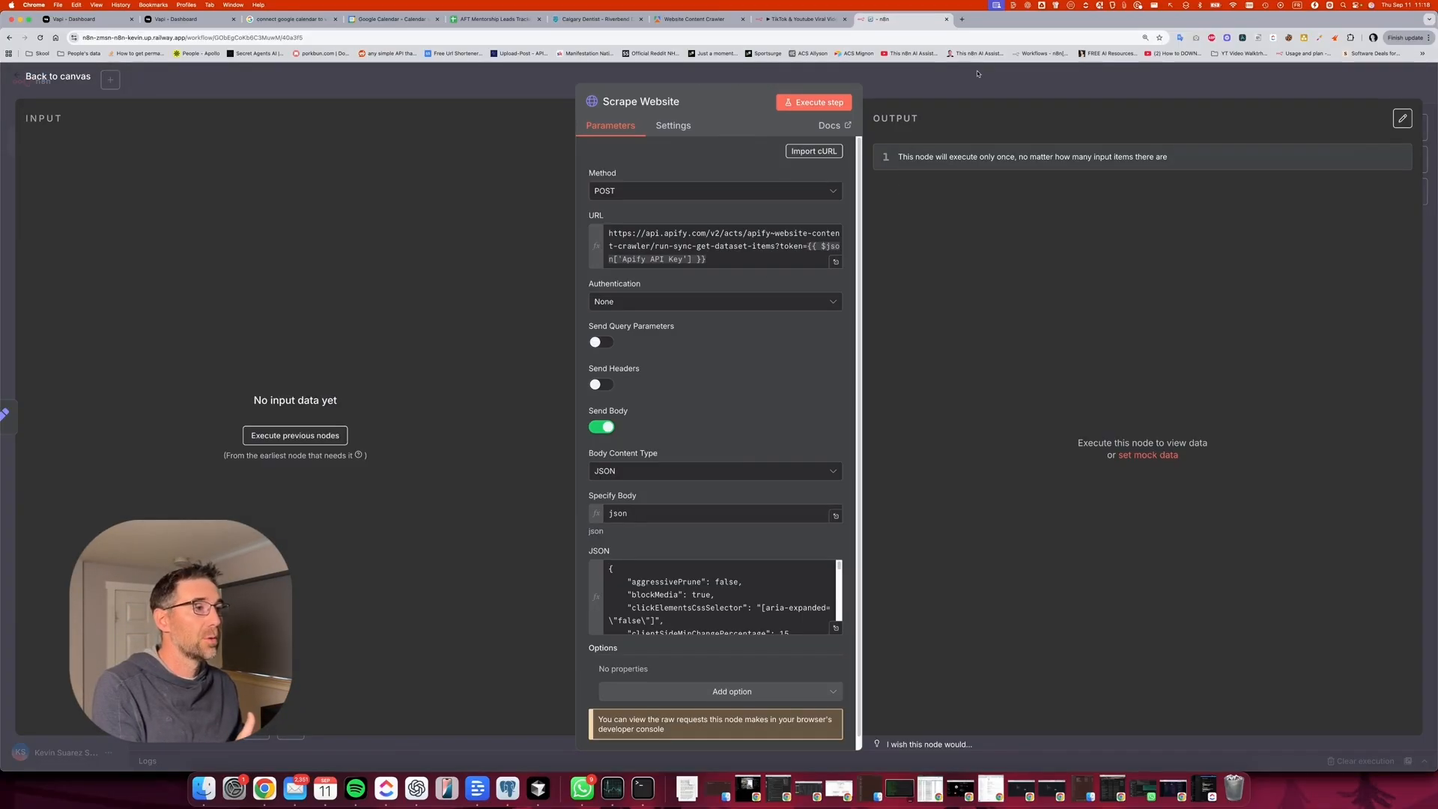
key(Escape)
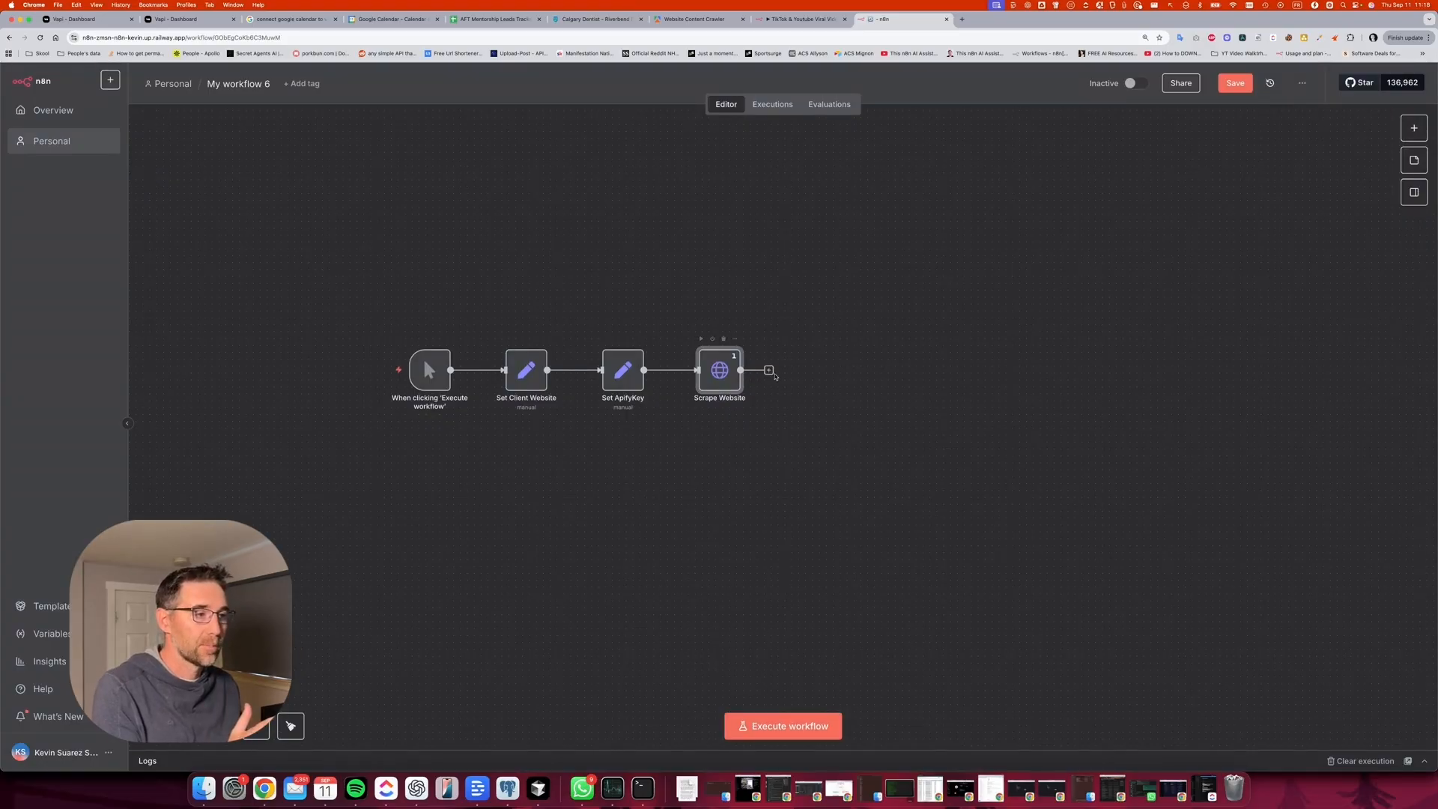
click(769, 369)
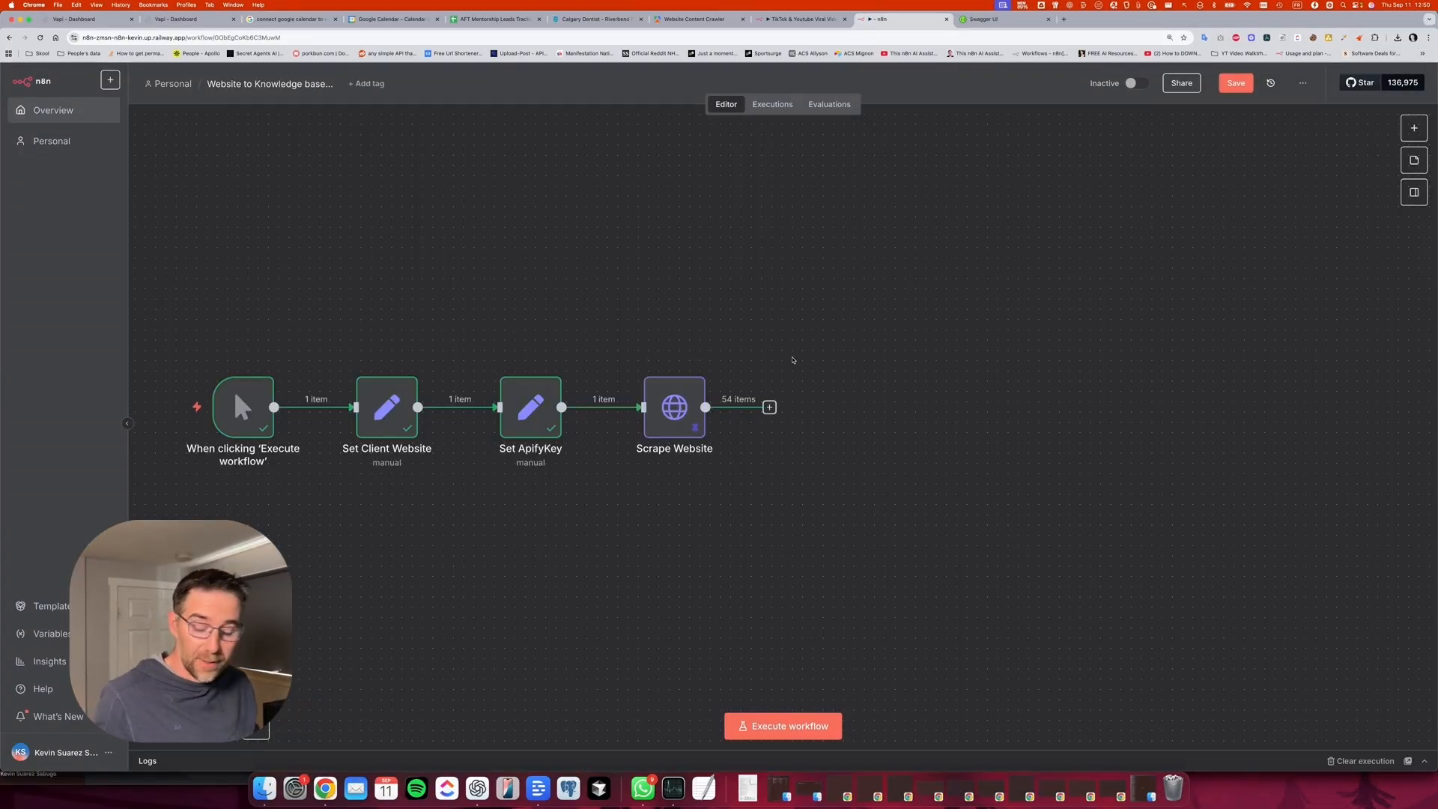
drag(792, 350, 700, 394)
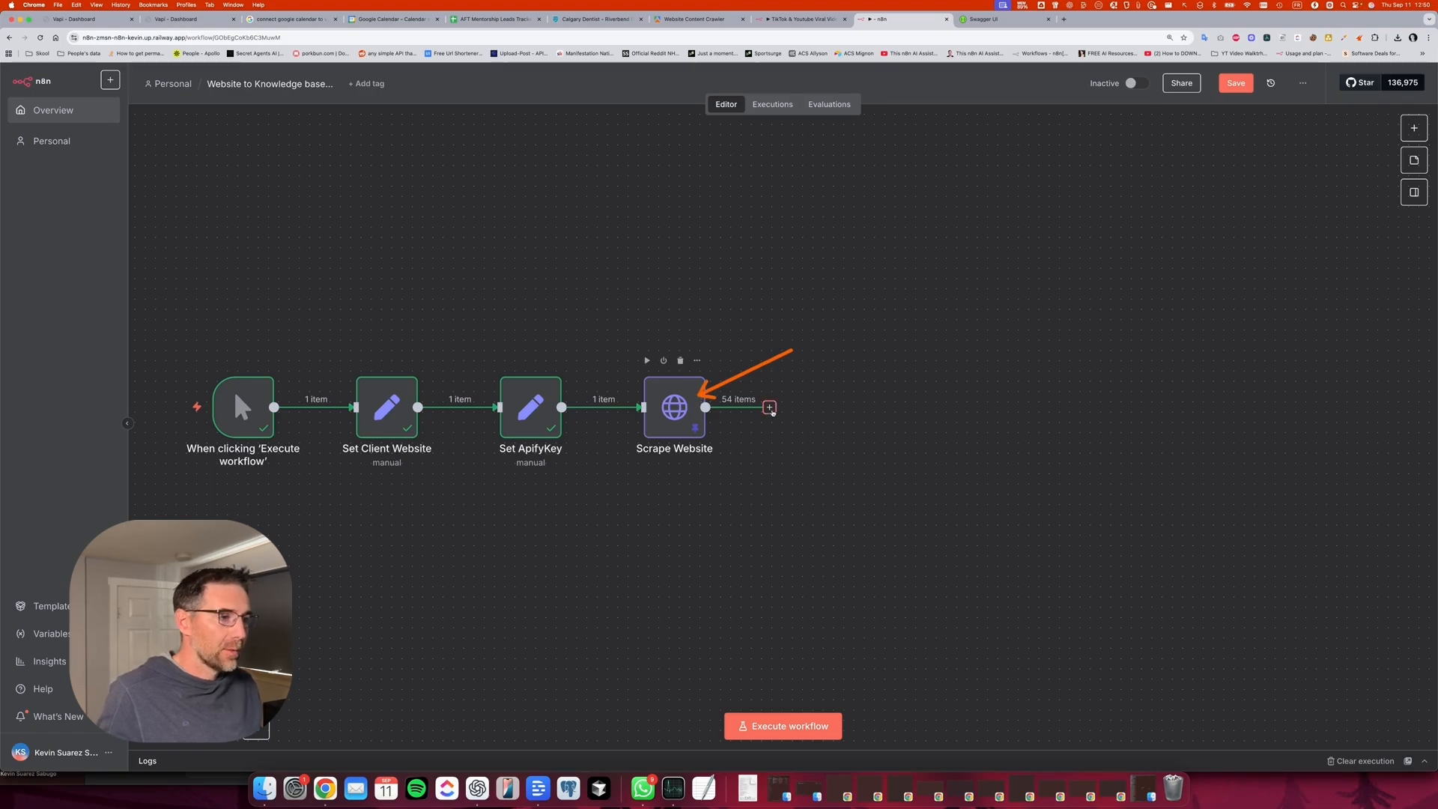
click(770, 407)
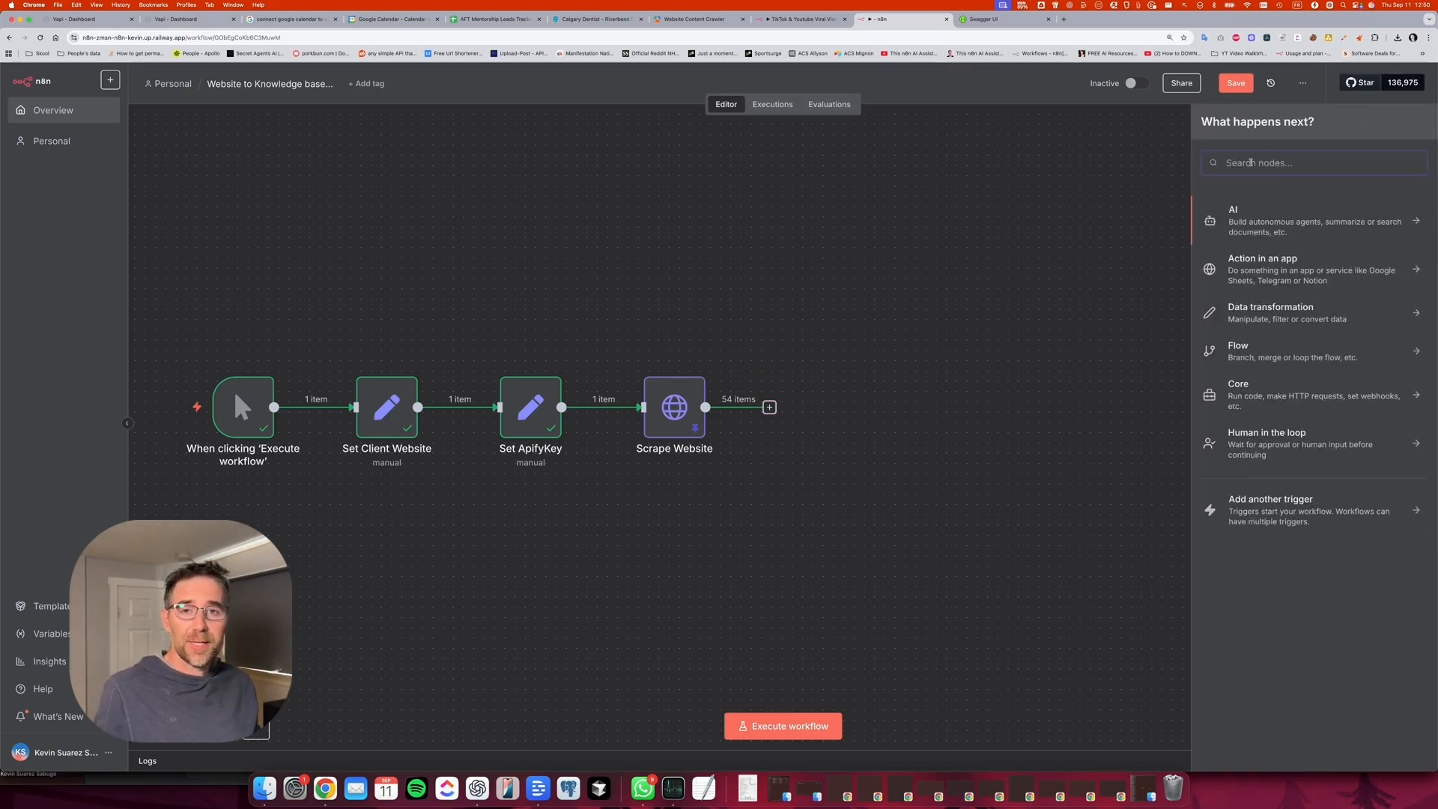
click(929, 300)
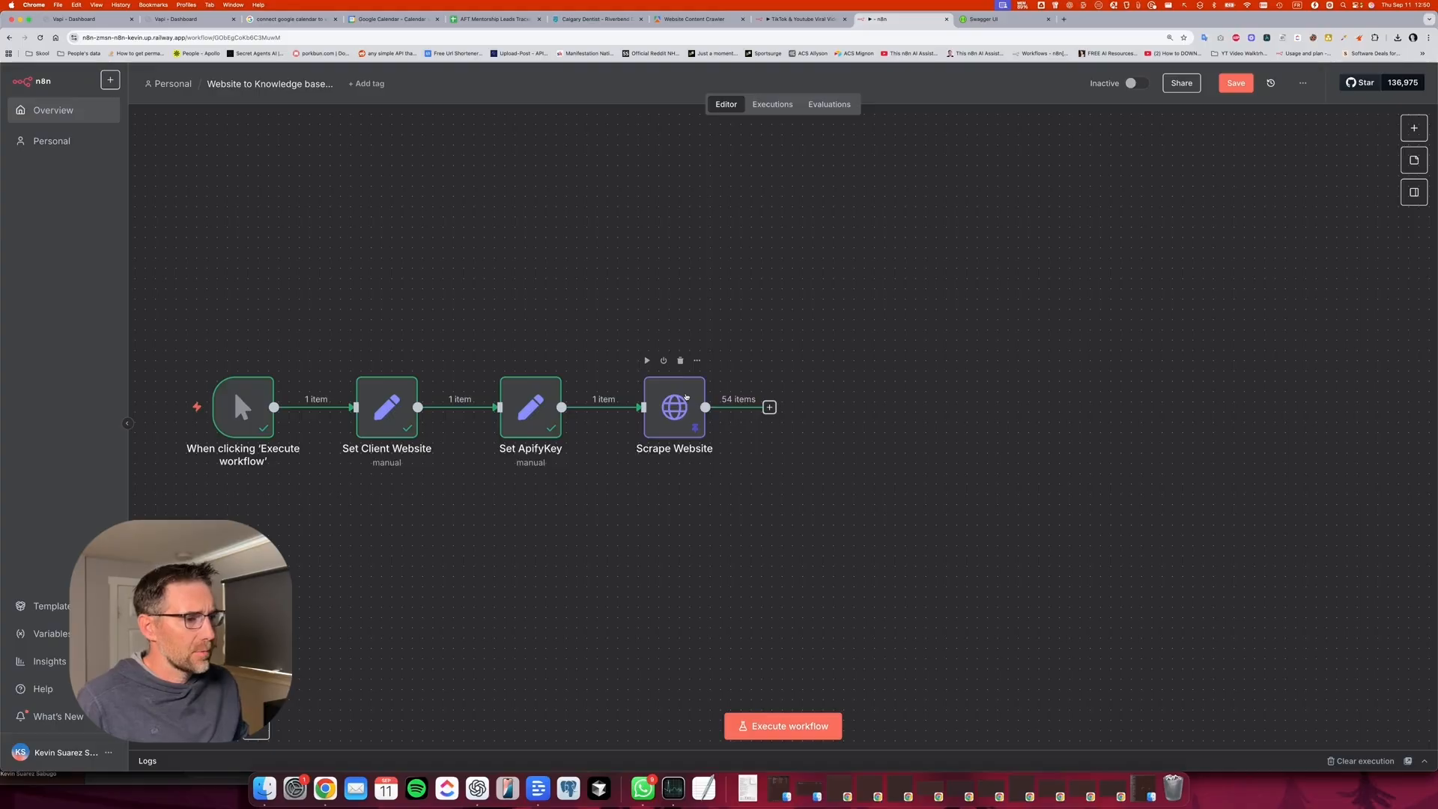
Examine the Scrape Website node's pinned output data and return to the canvas.
double_click(686, 397)
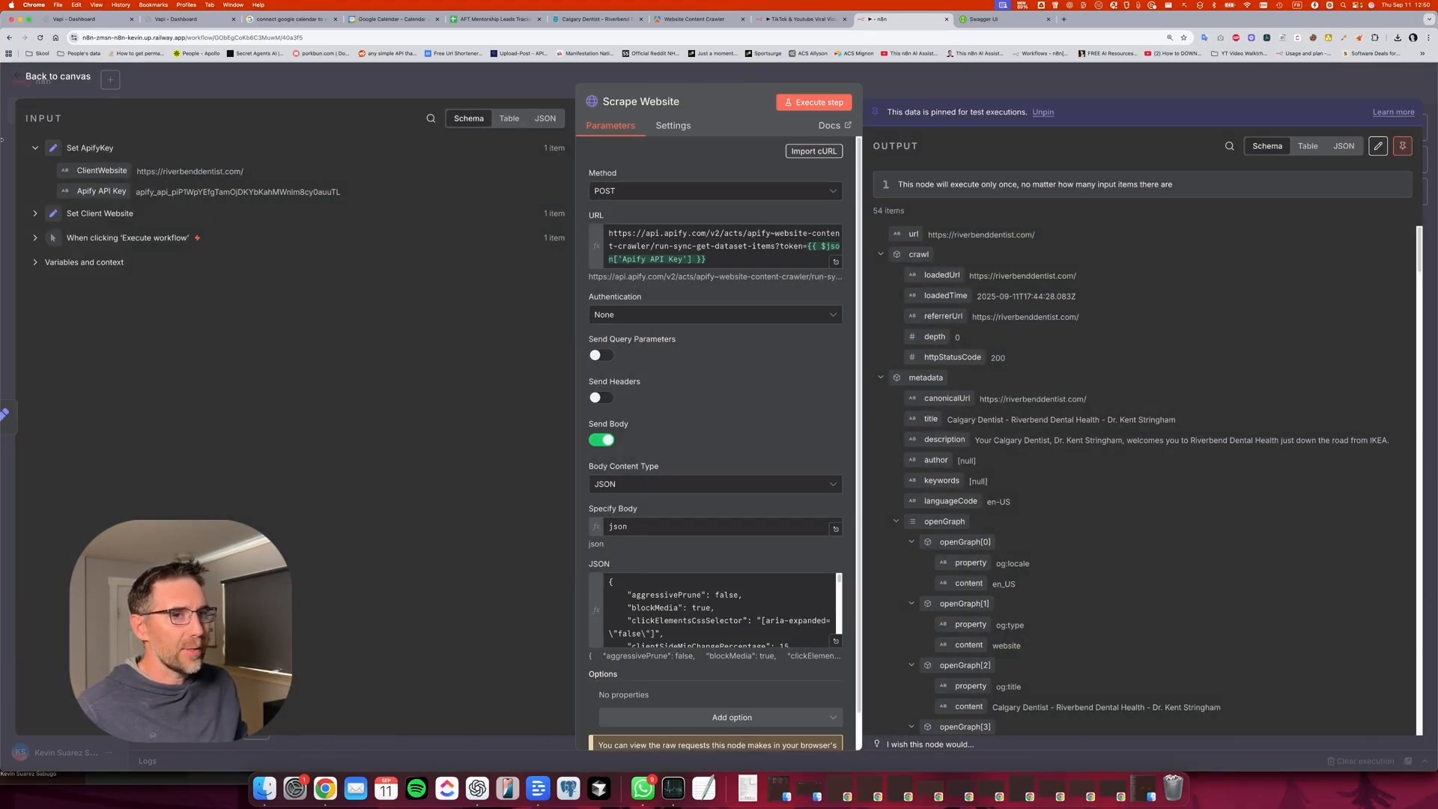
click(35, 147)
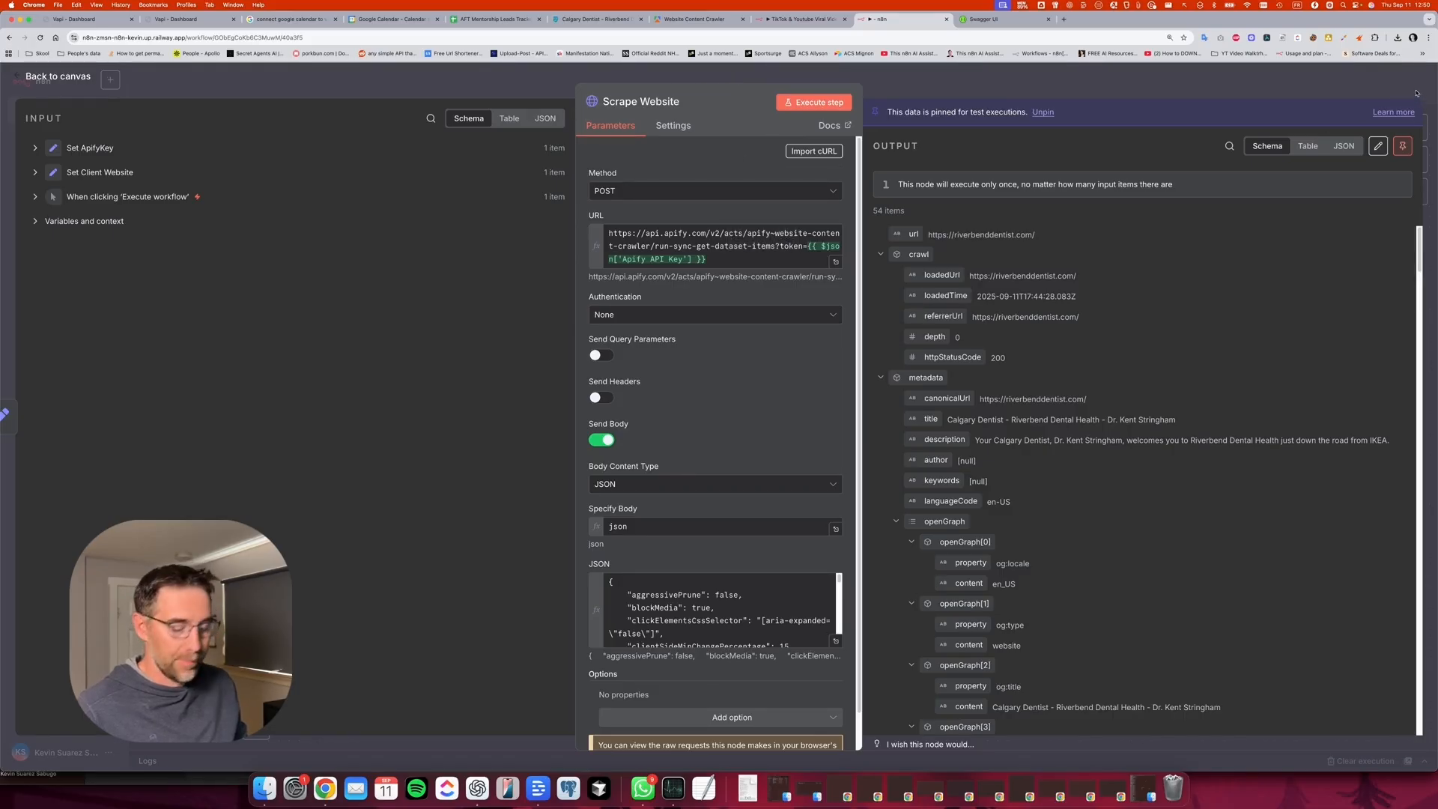
drag(1413, 88, 1405, 135)
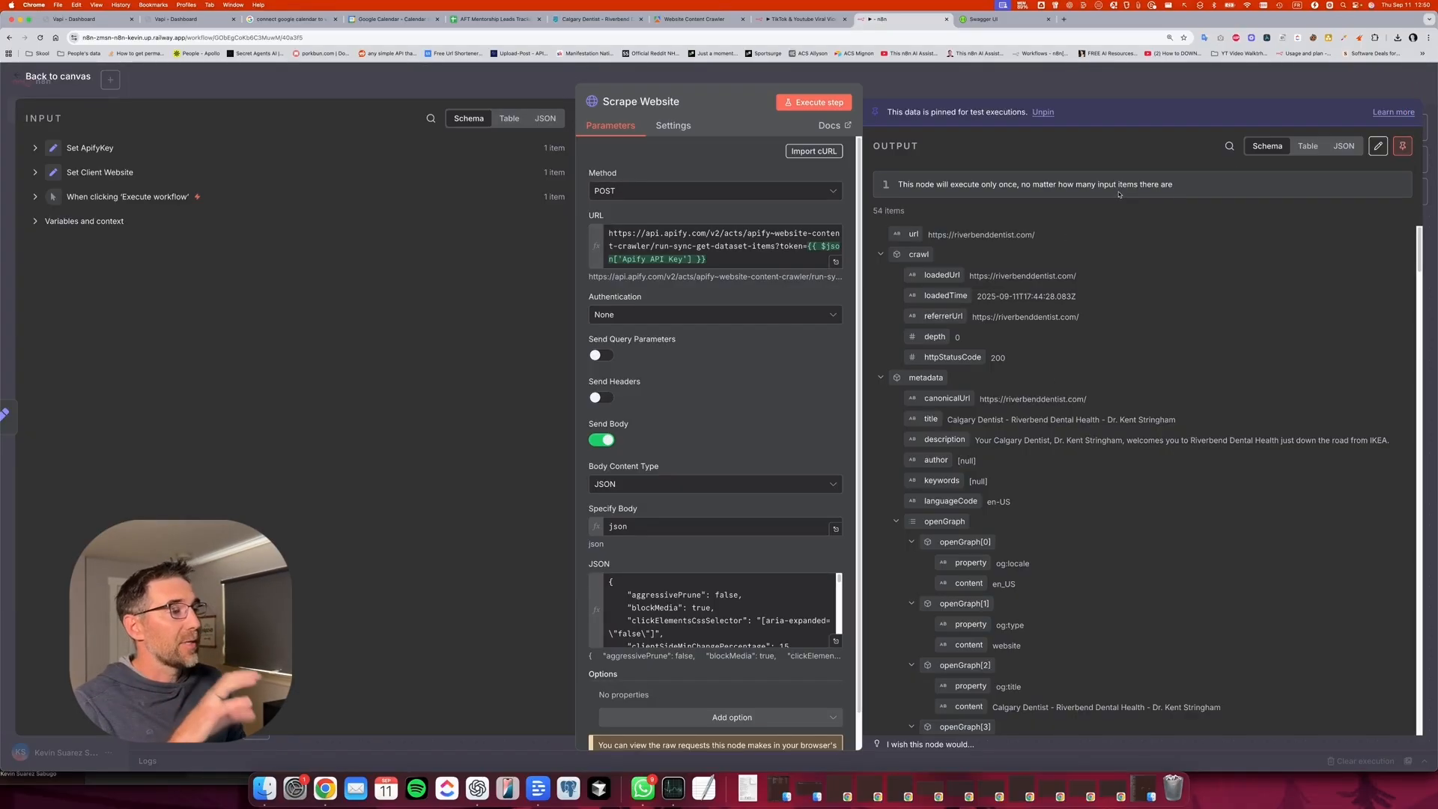
click(1164, 88)
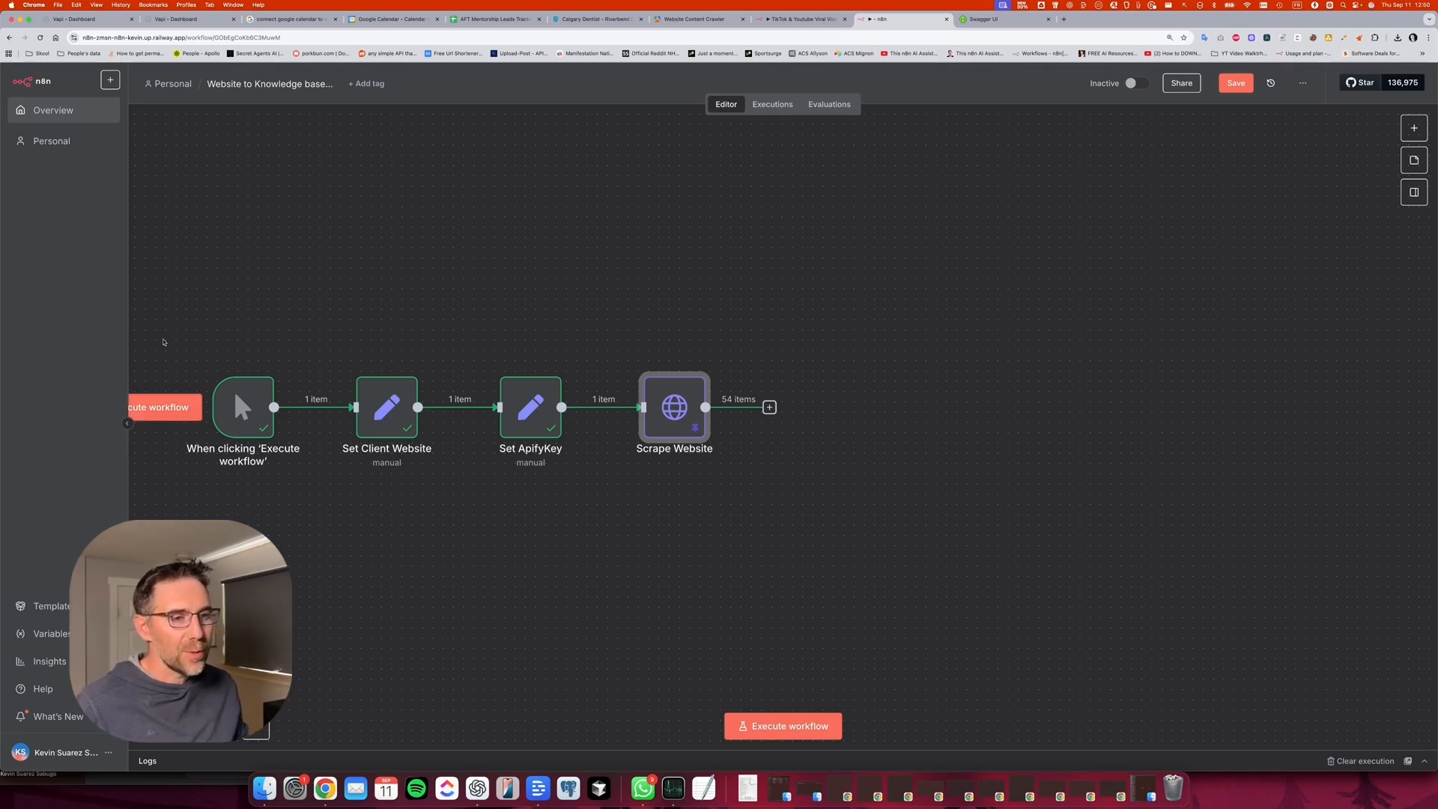
drag(164, 342, 694, 484)
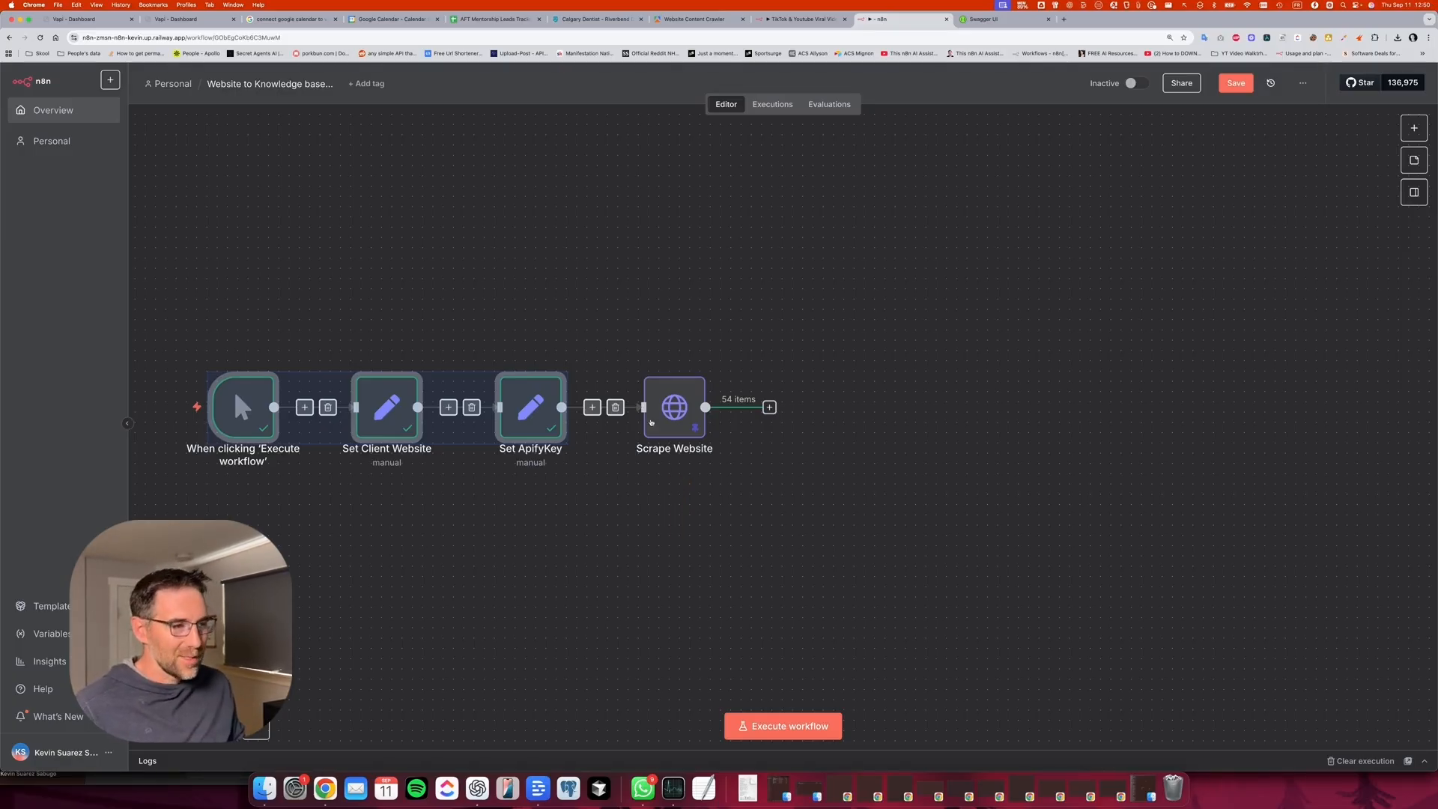
click(619, 308)
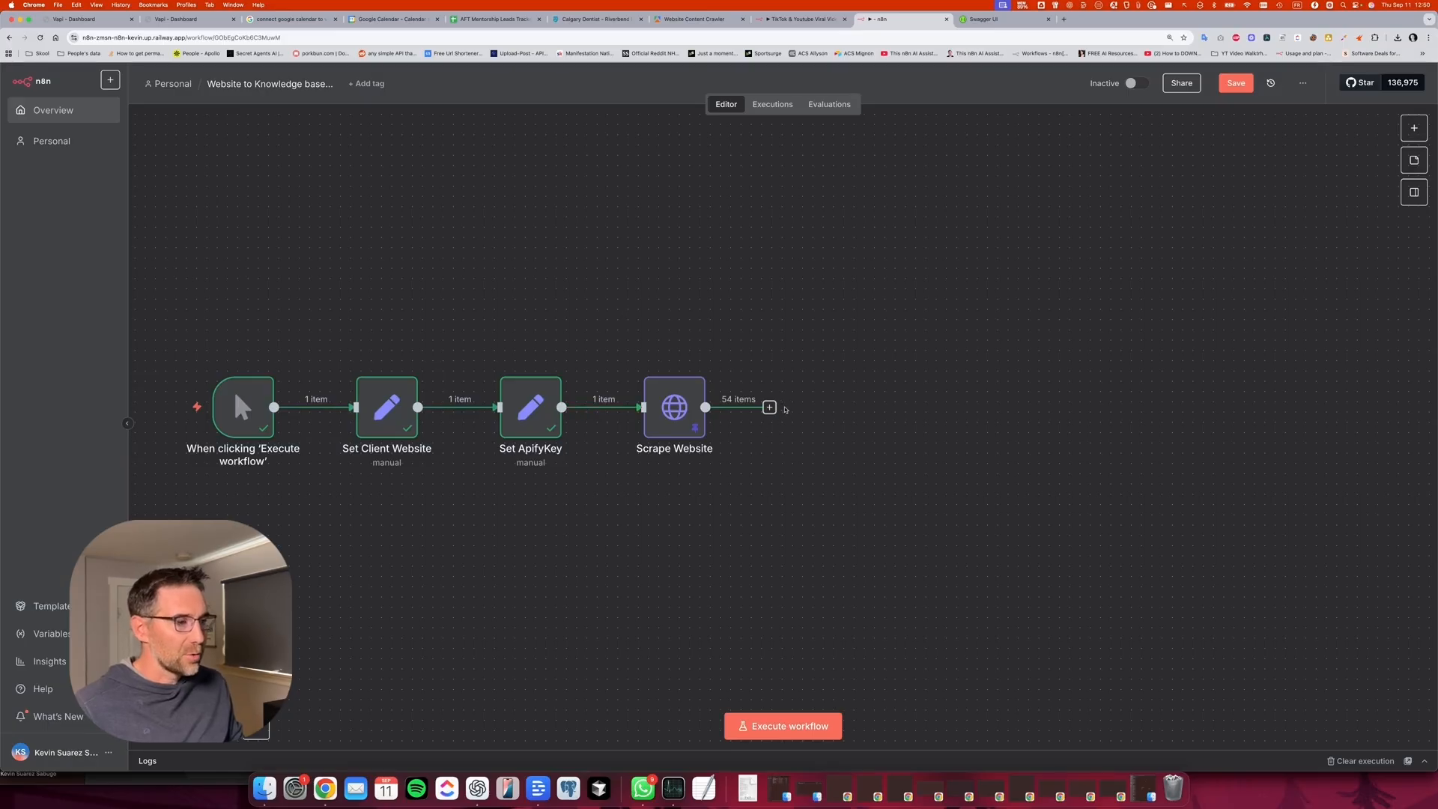
Add an Aggregate node after Scrape Website and set it to aggregate All Item Data (Into a Single List).
click(769, 407)
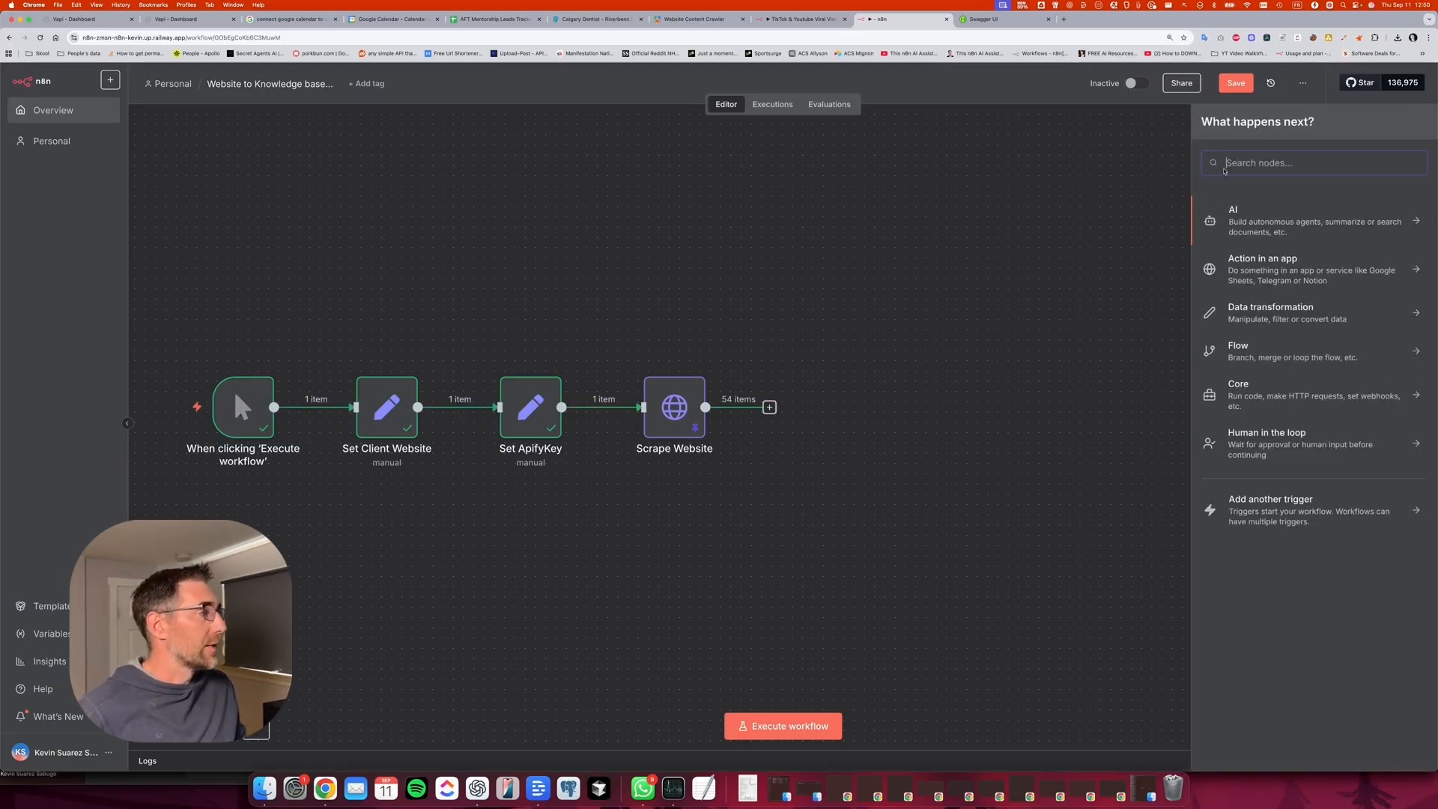
text(aggr)
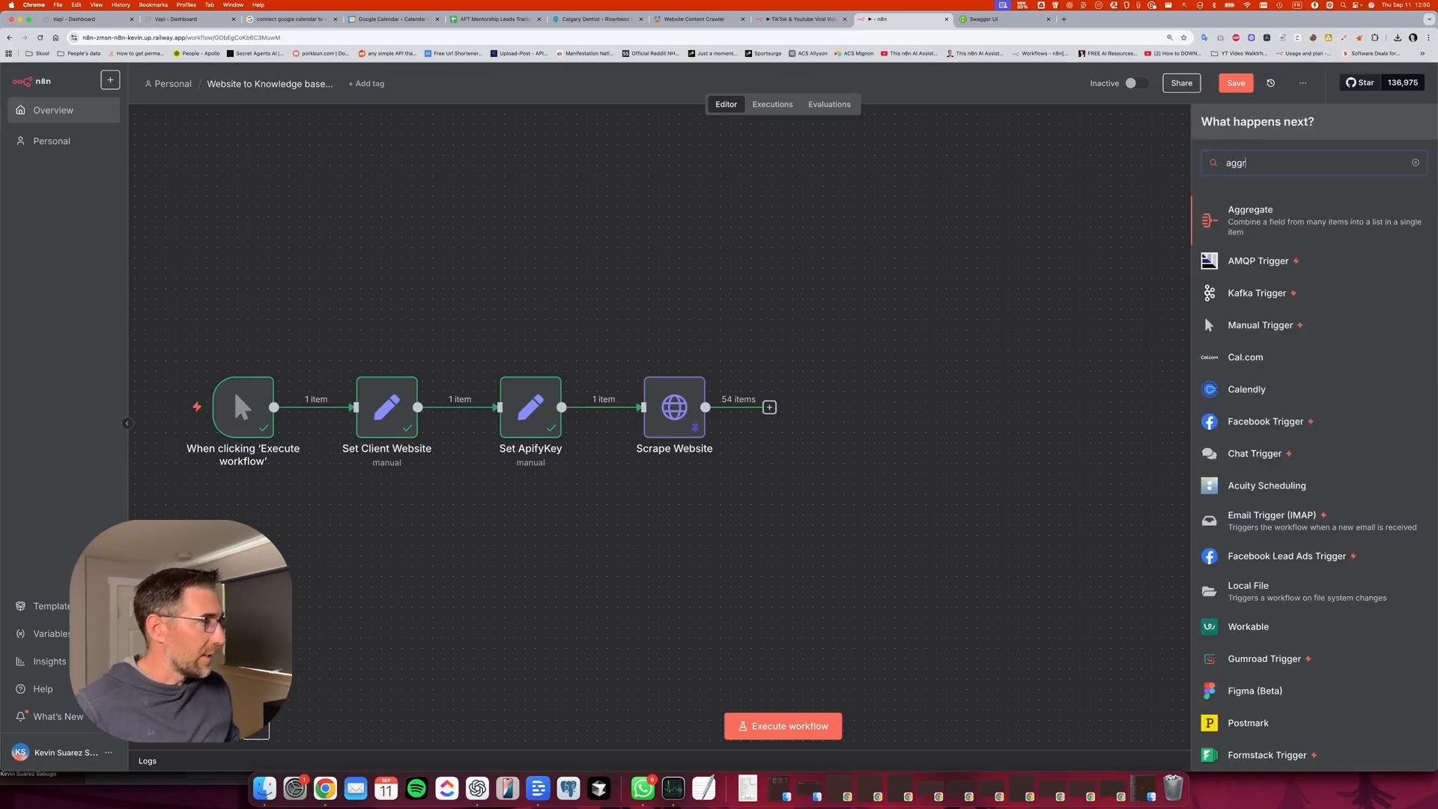
click(1288, 242)
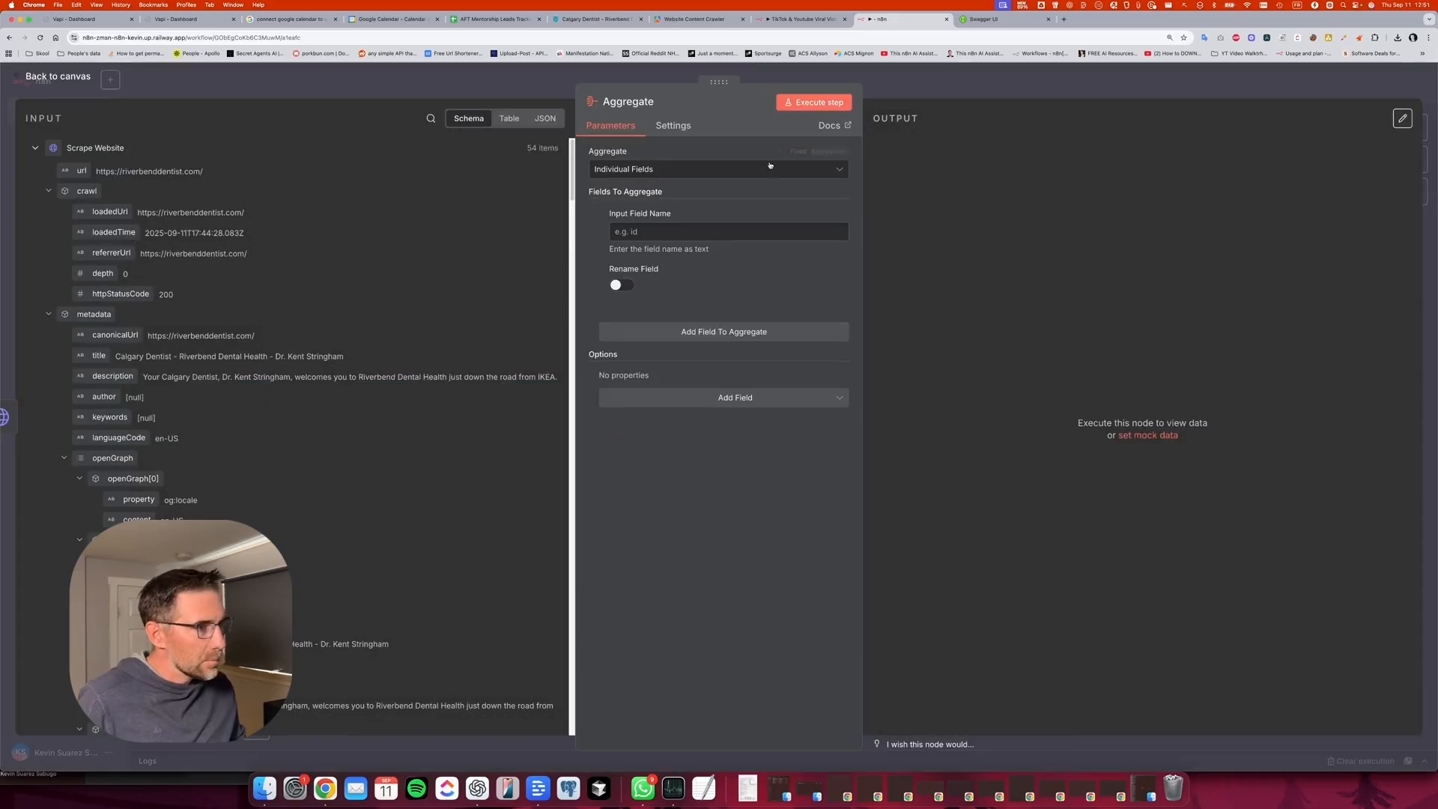
click(660, 171)
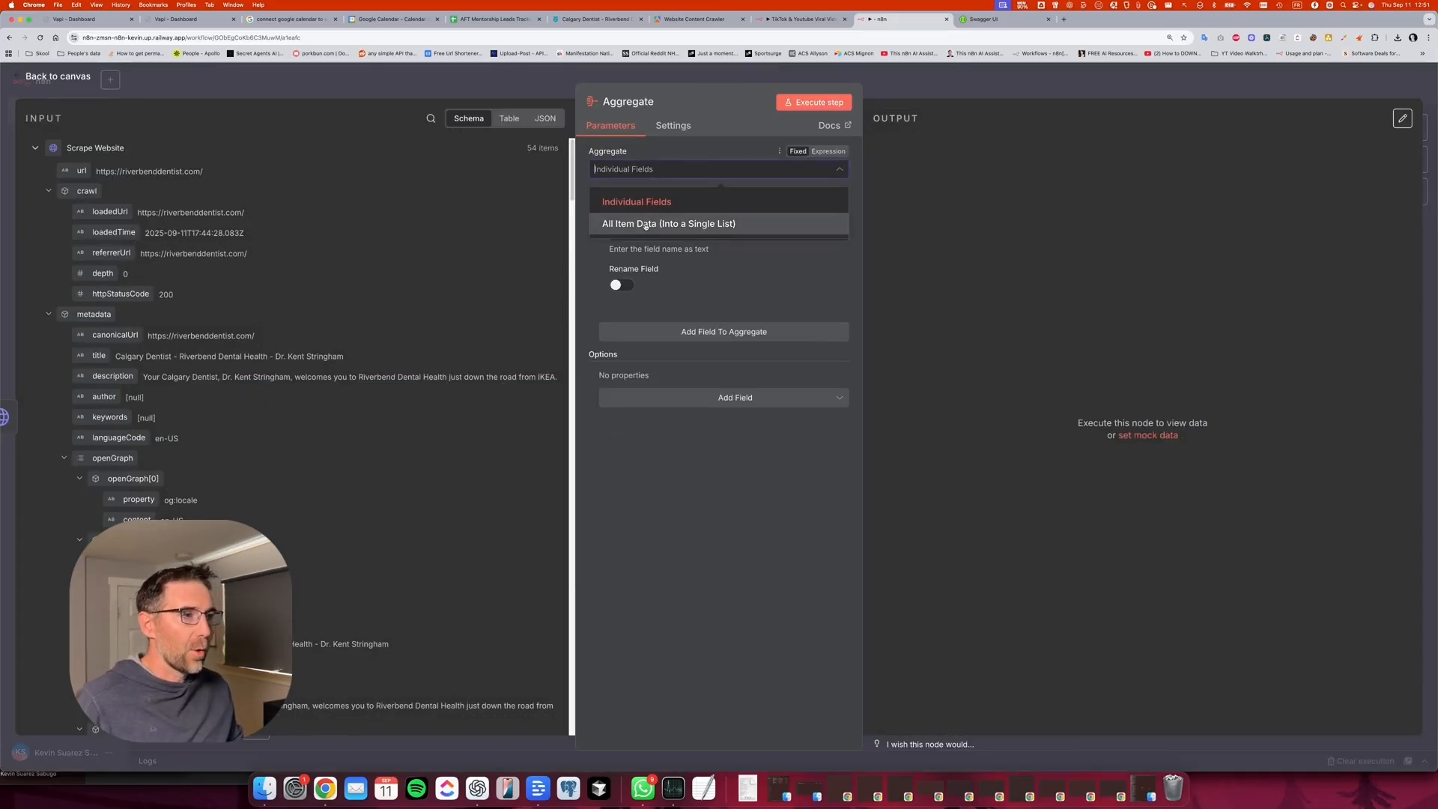
click(703, 223)
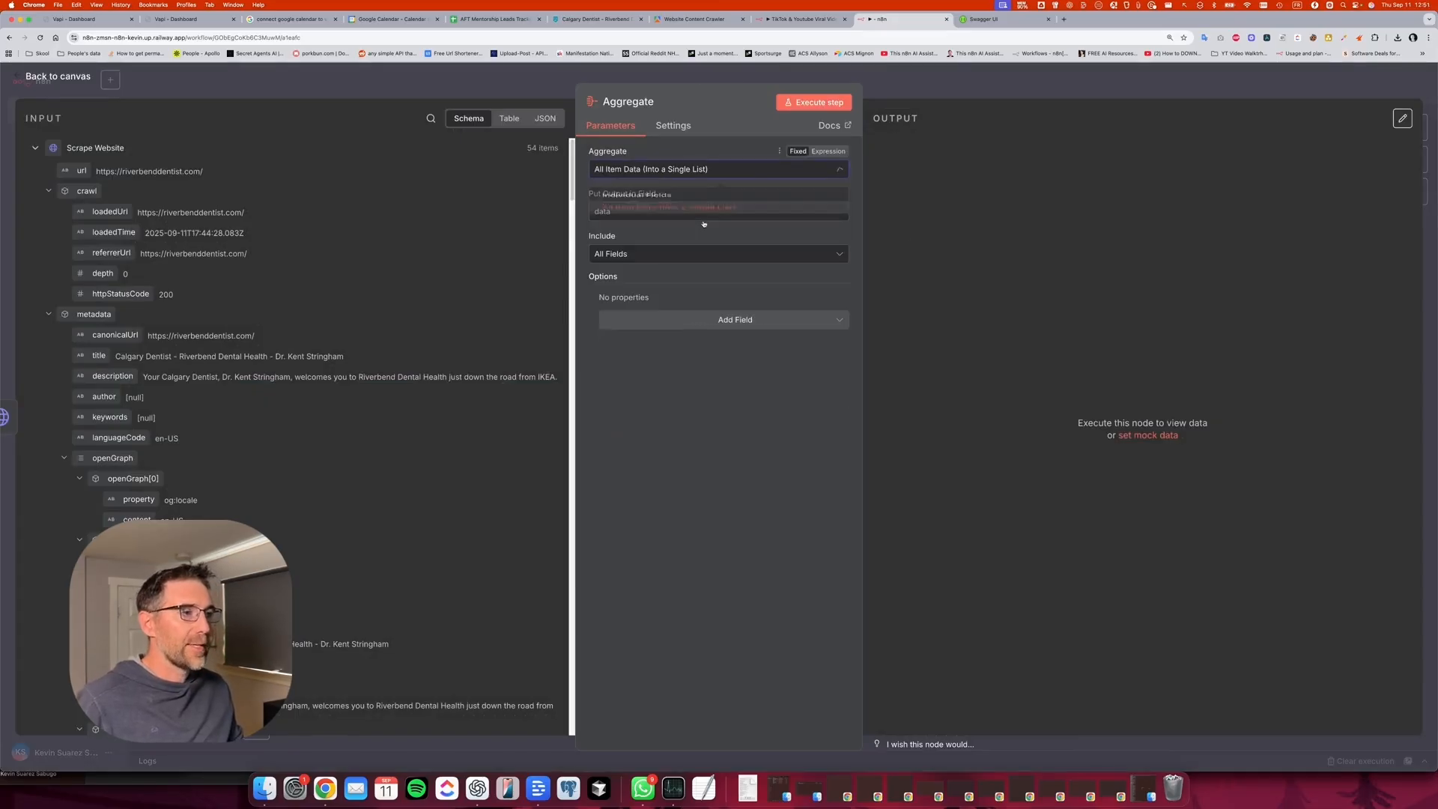
Limit the Aggregate node to the specified fields url and text from Scrape Website, execute it and return to the canvas.
click(625, 258)
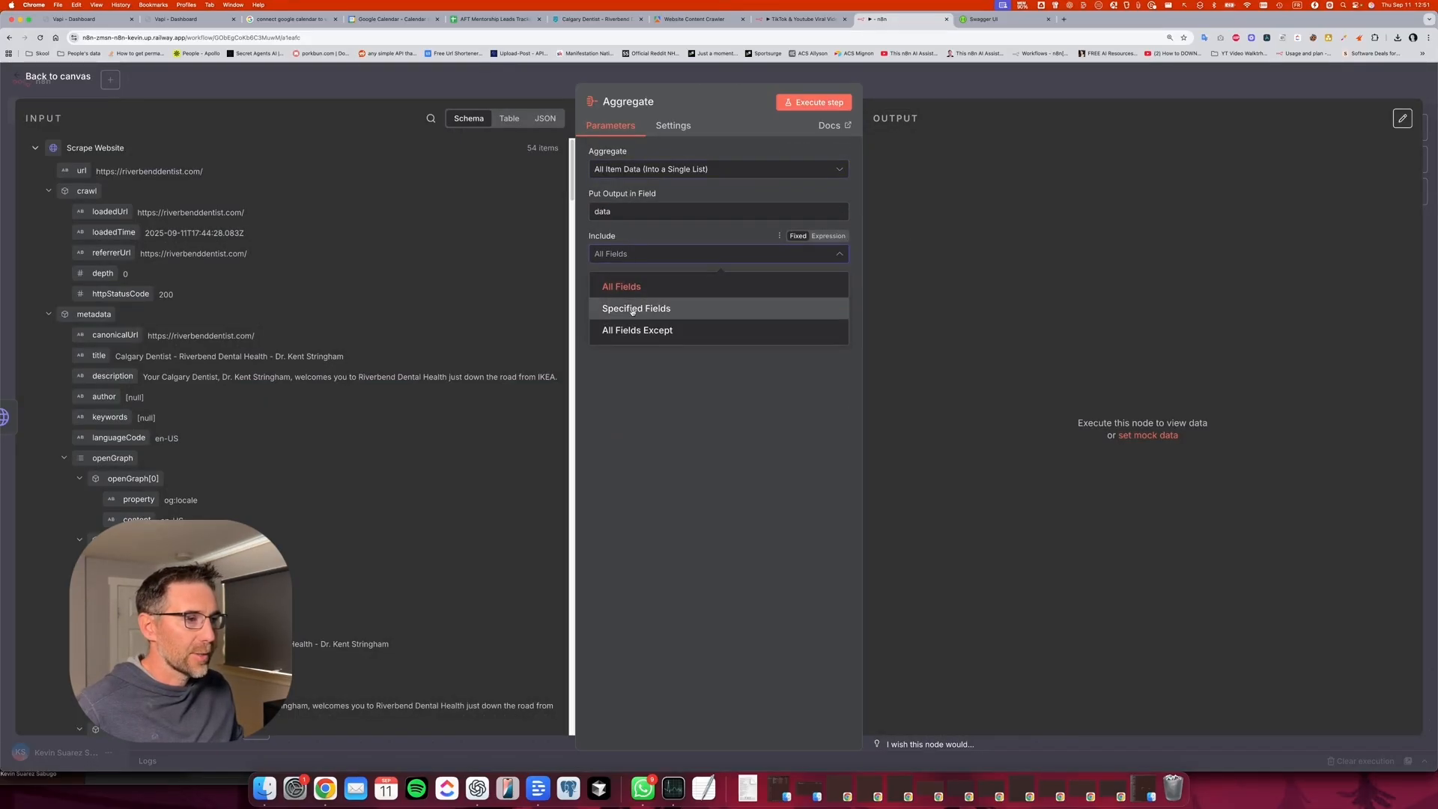
click(632, 311)
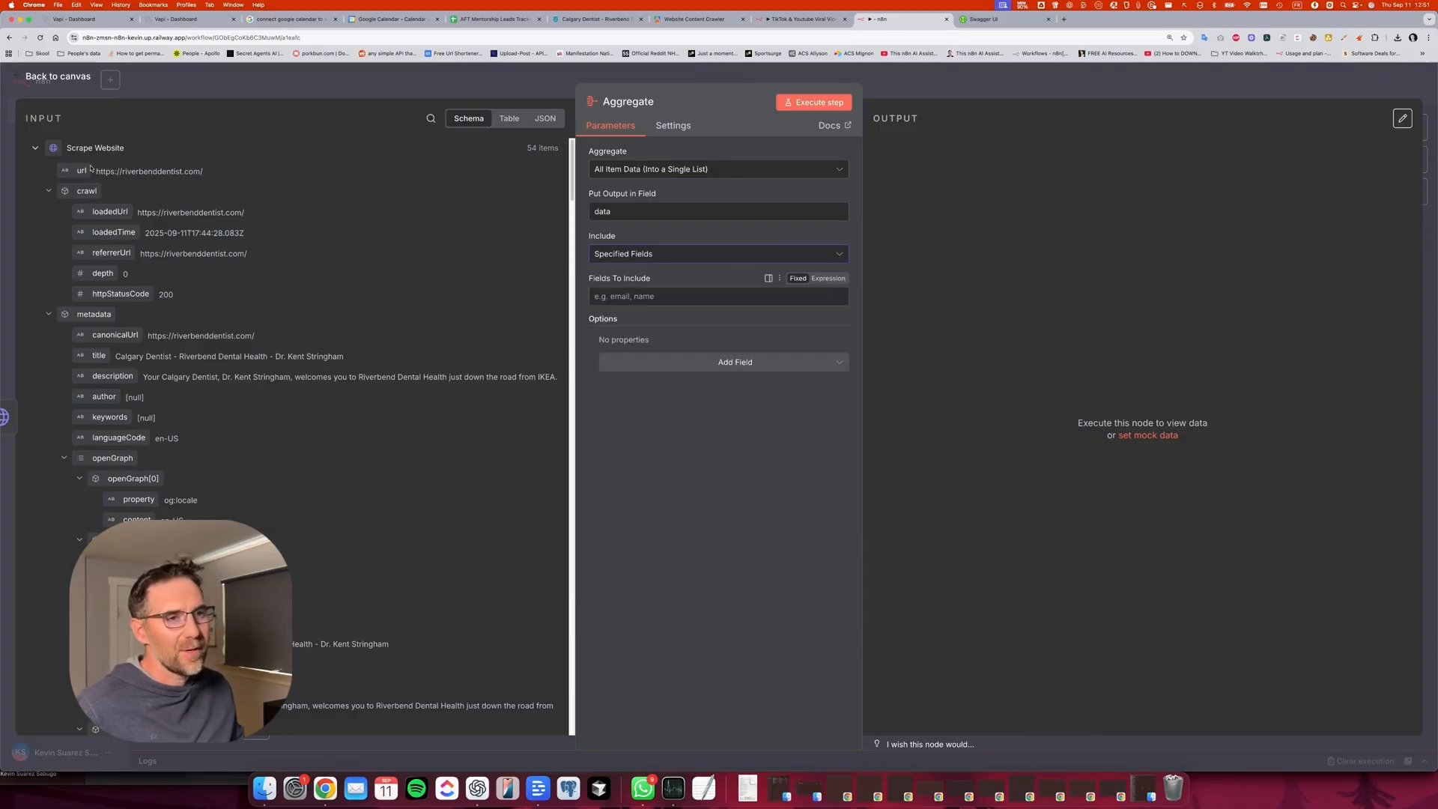
drag(81, 171, 605, 297)
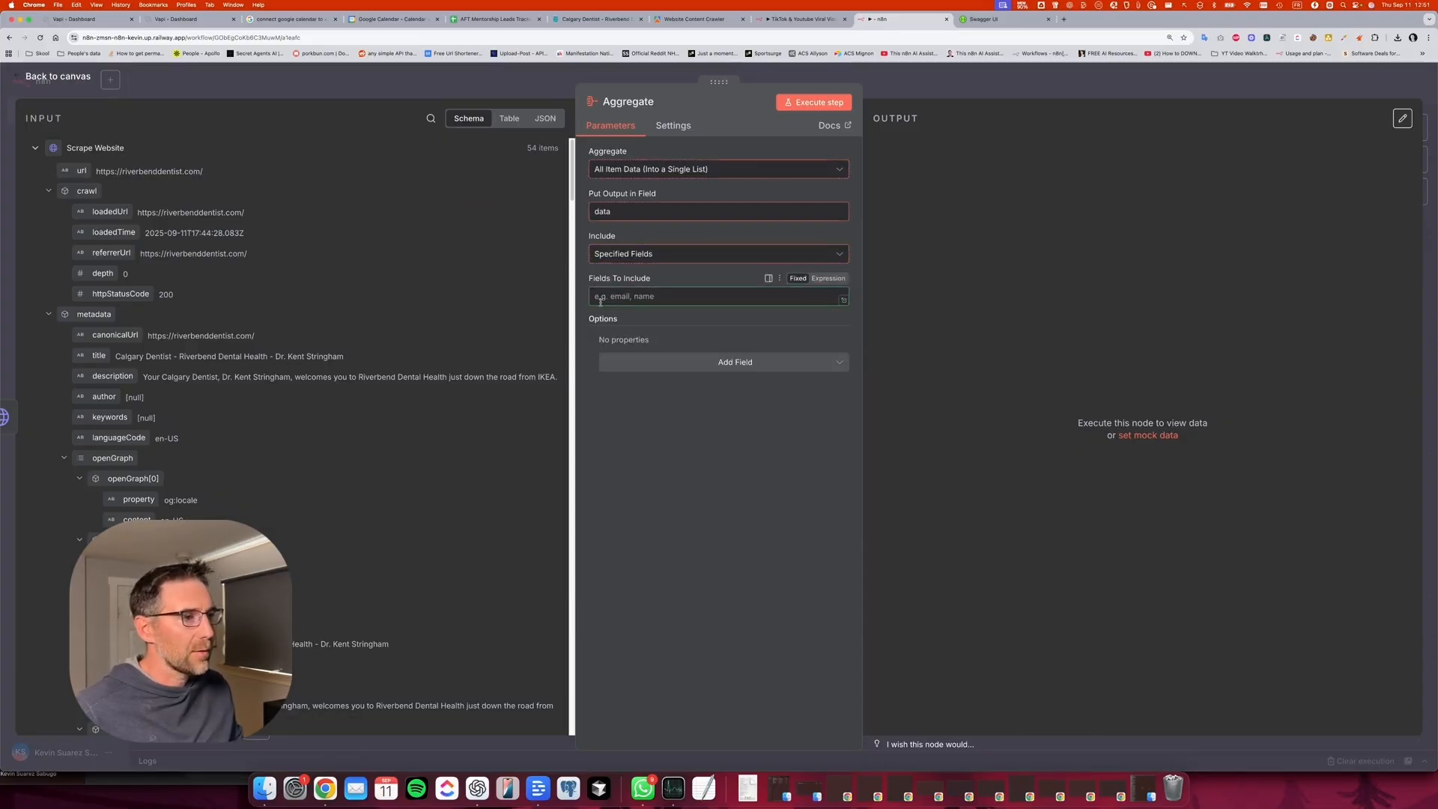
click(49, 191)
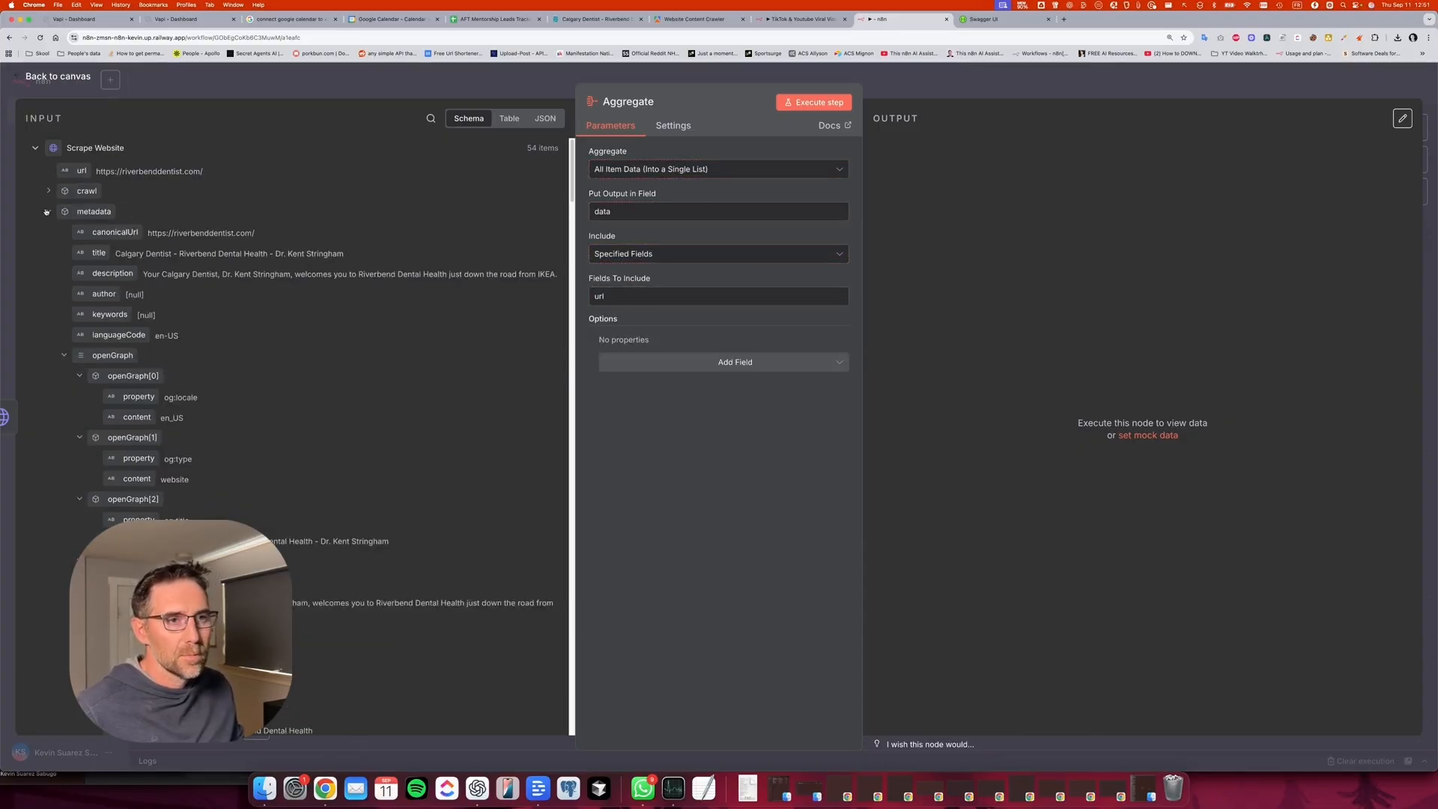
click(46, 212)
drag(84, 253, 635, 302)
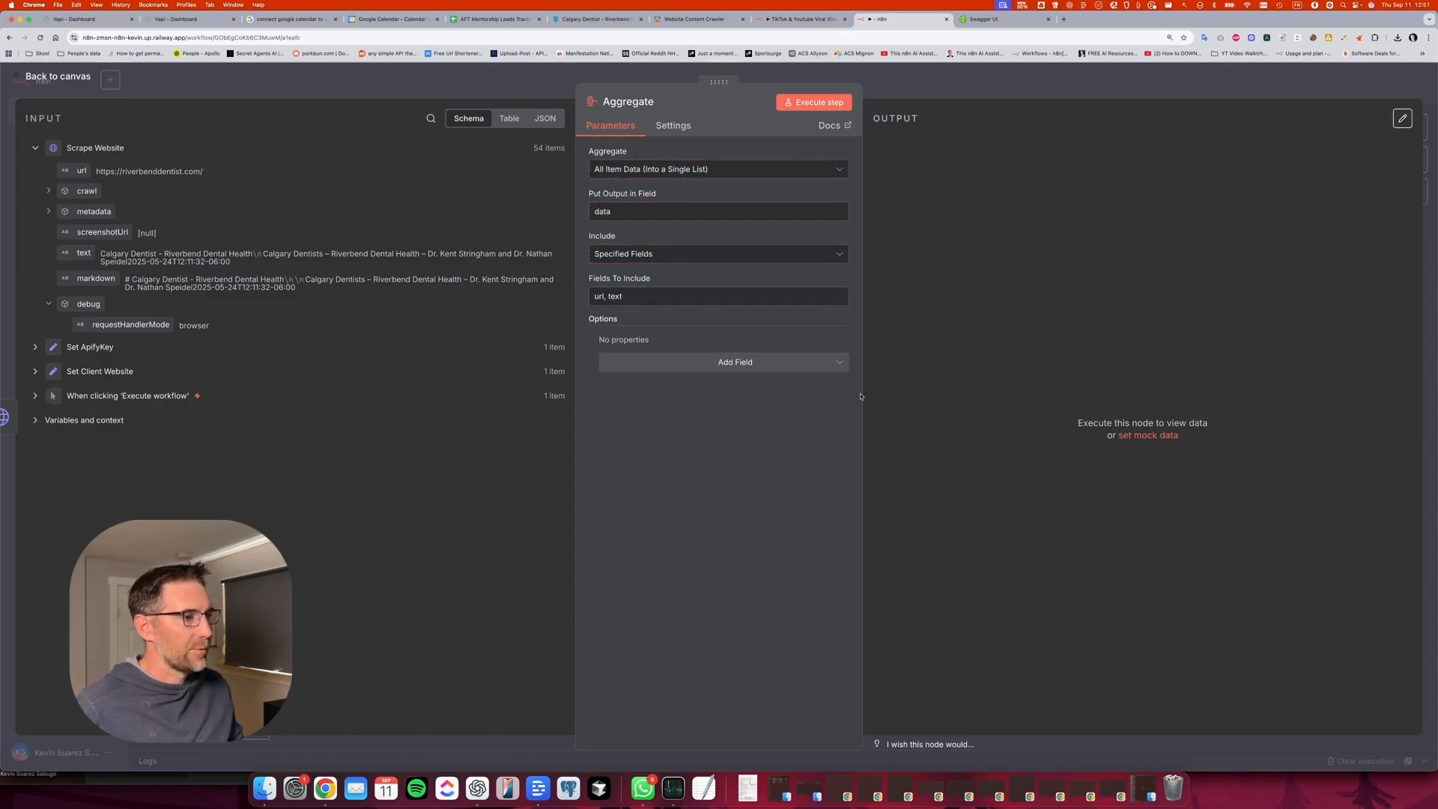
click(813, 102)
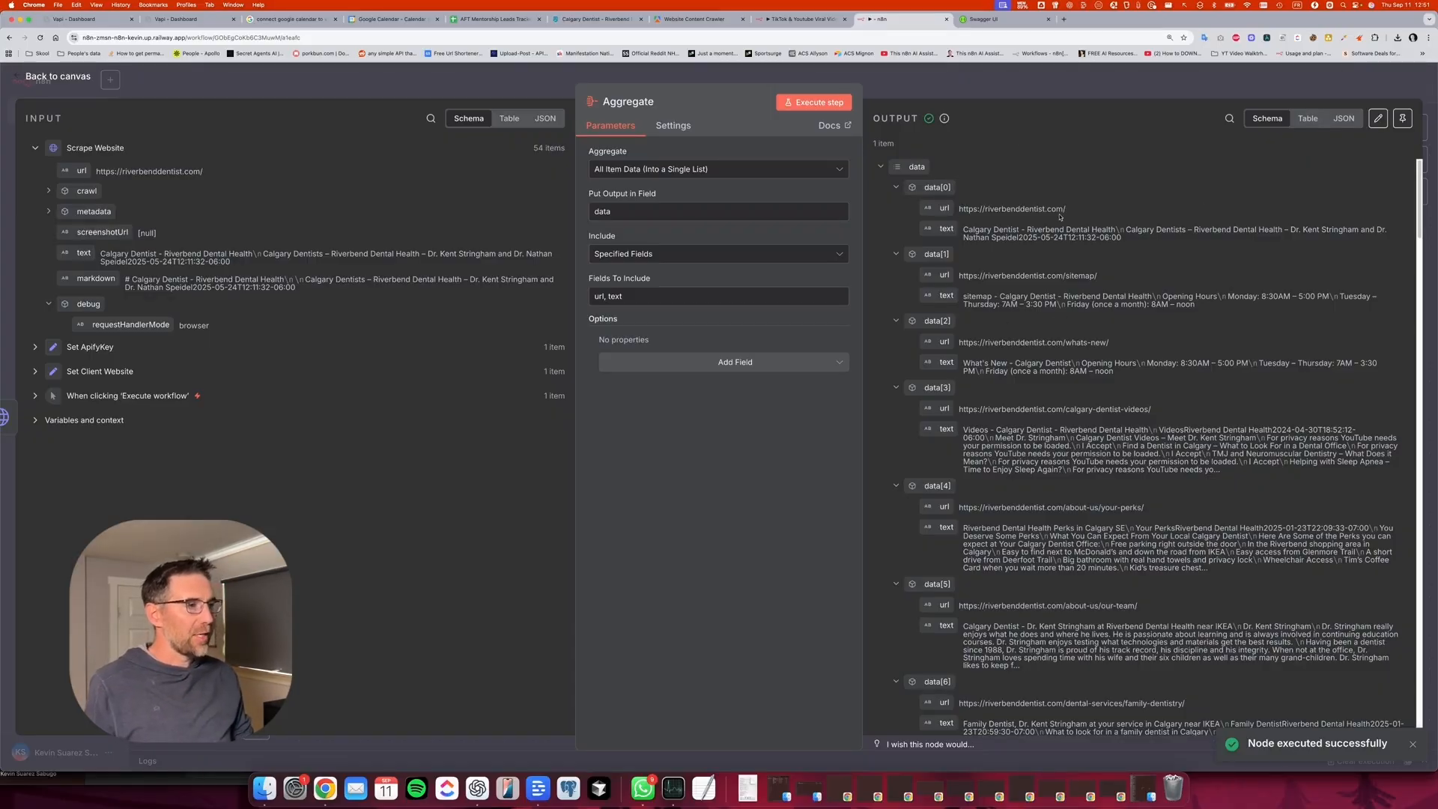
click(1135, 89)
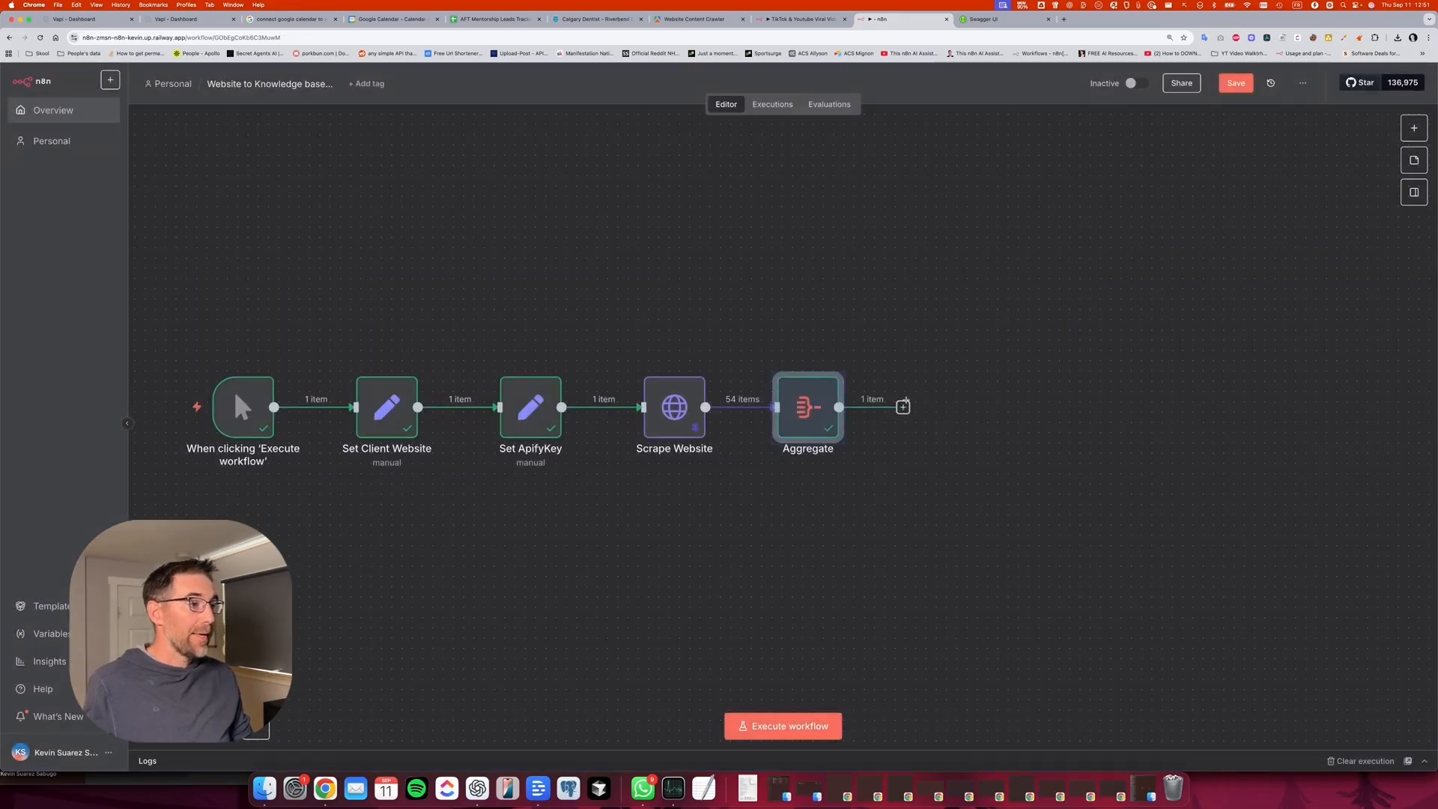
Add a Code node after the Aggregate node.
click(903, 407)
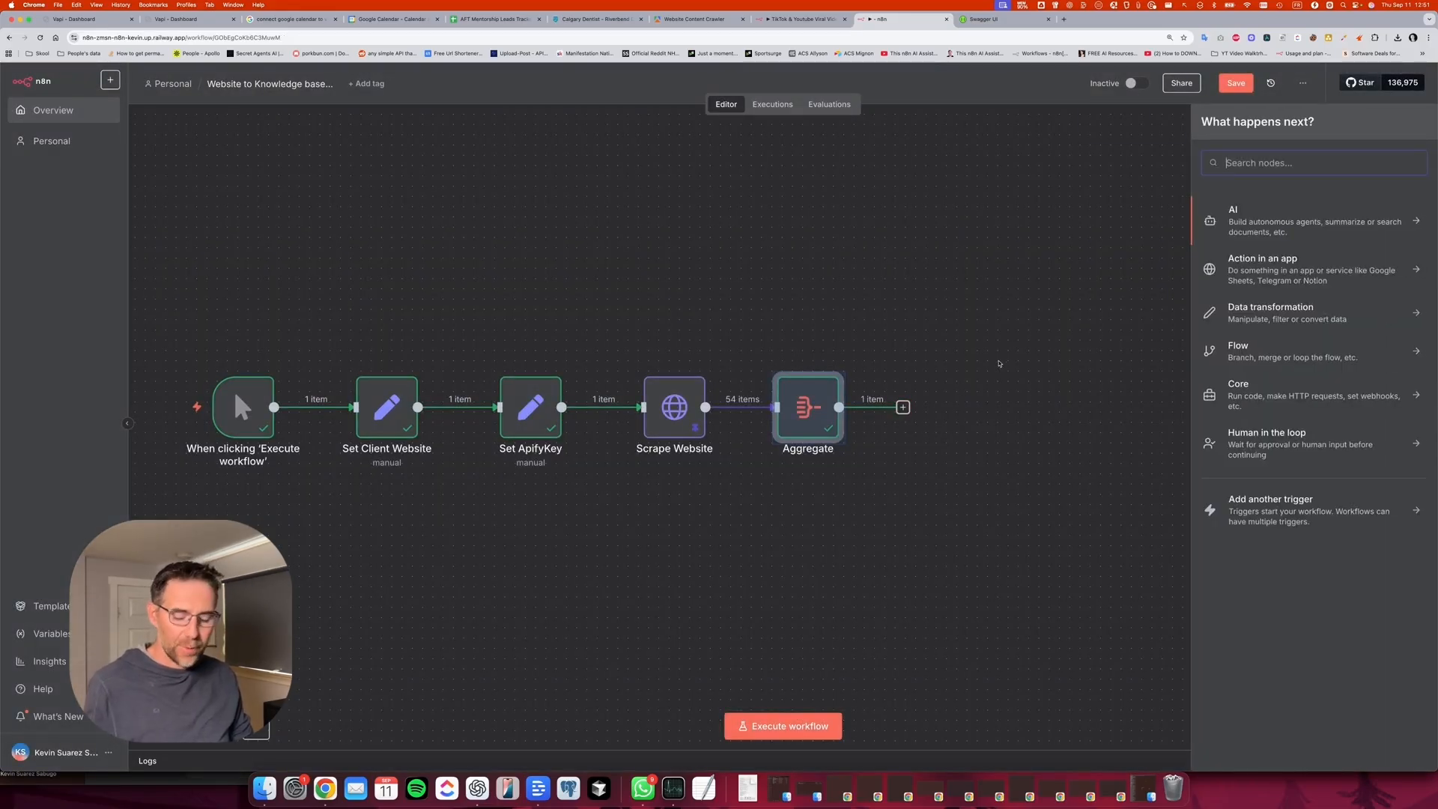
text(code)
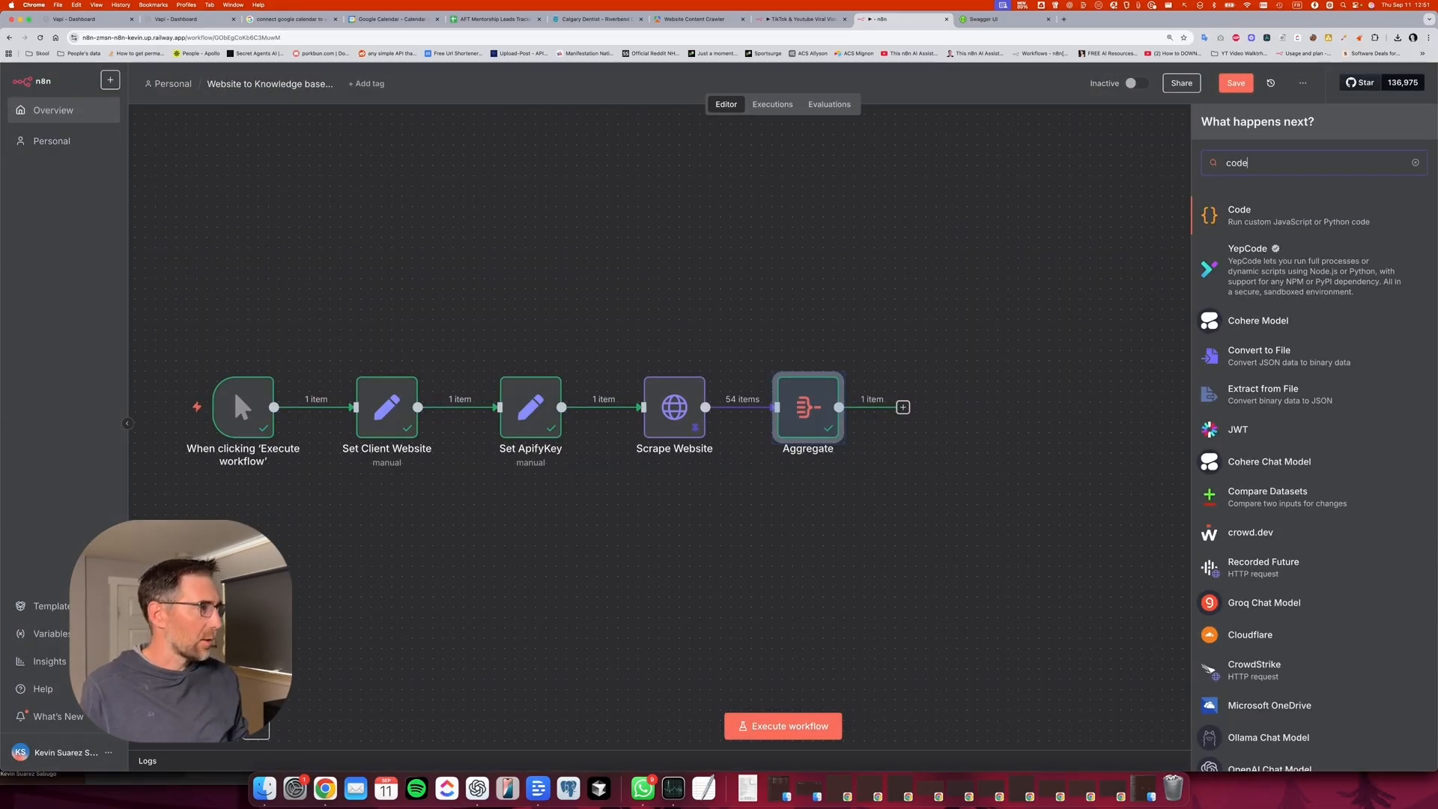
key(Return)
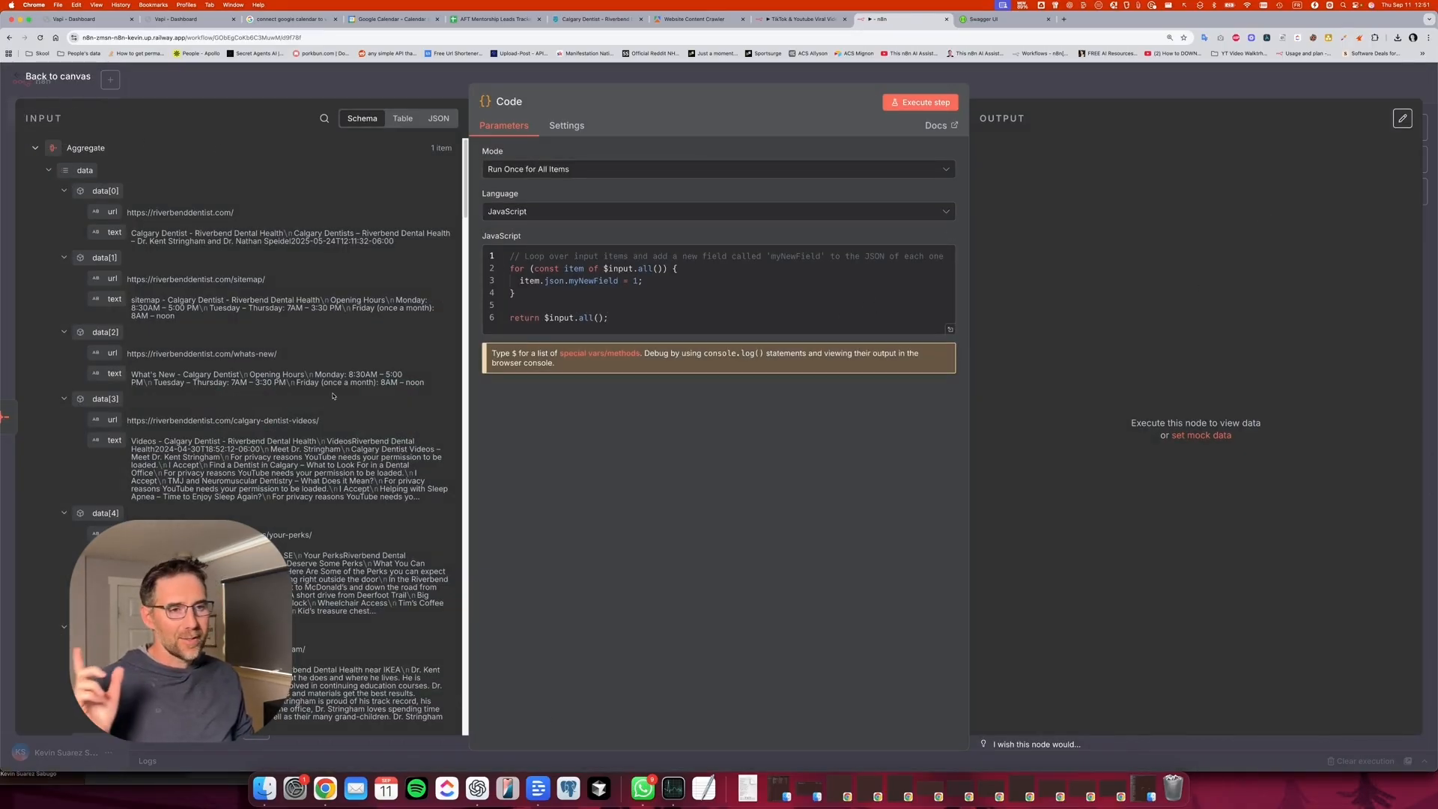
Switch to ChatGPT, open the JavaScript JSON processing chat and copy its n8n JavaScript Code Node script.
click(477, 786)
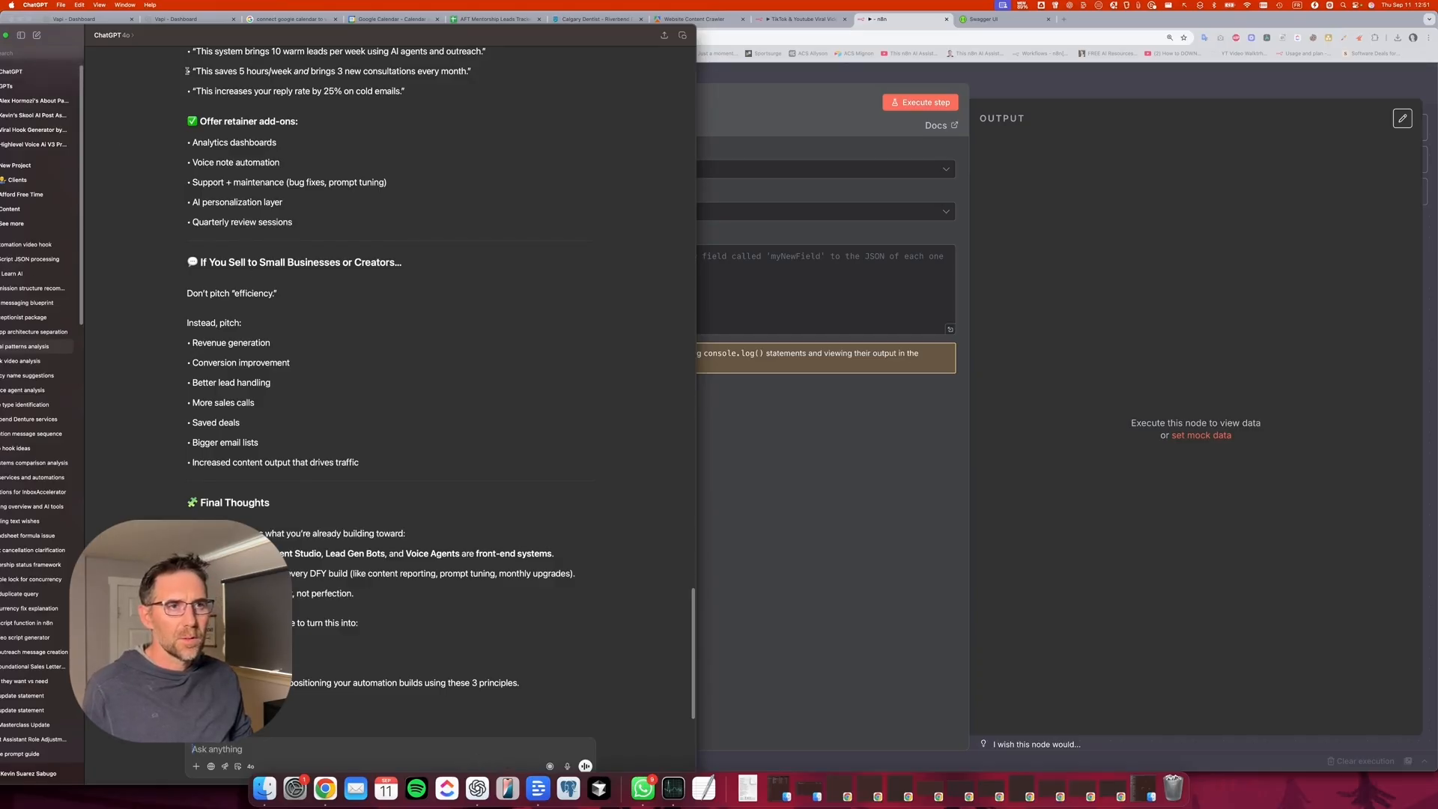
scroll(291, 163, up, 15)
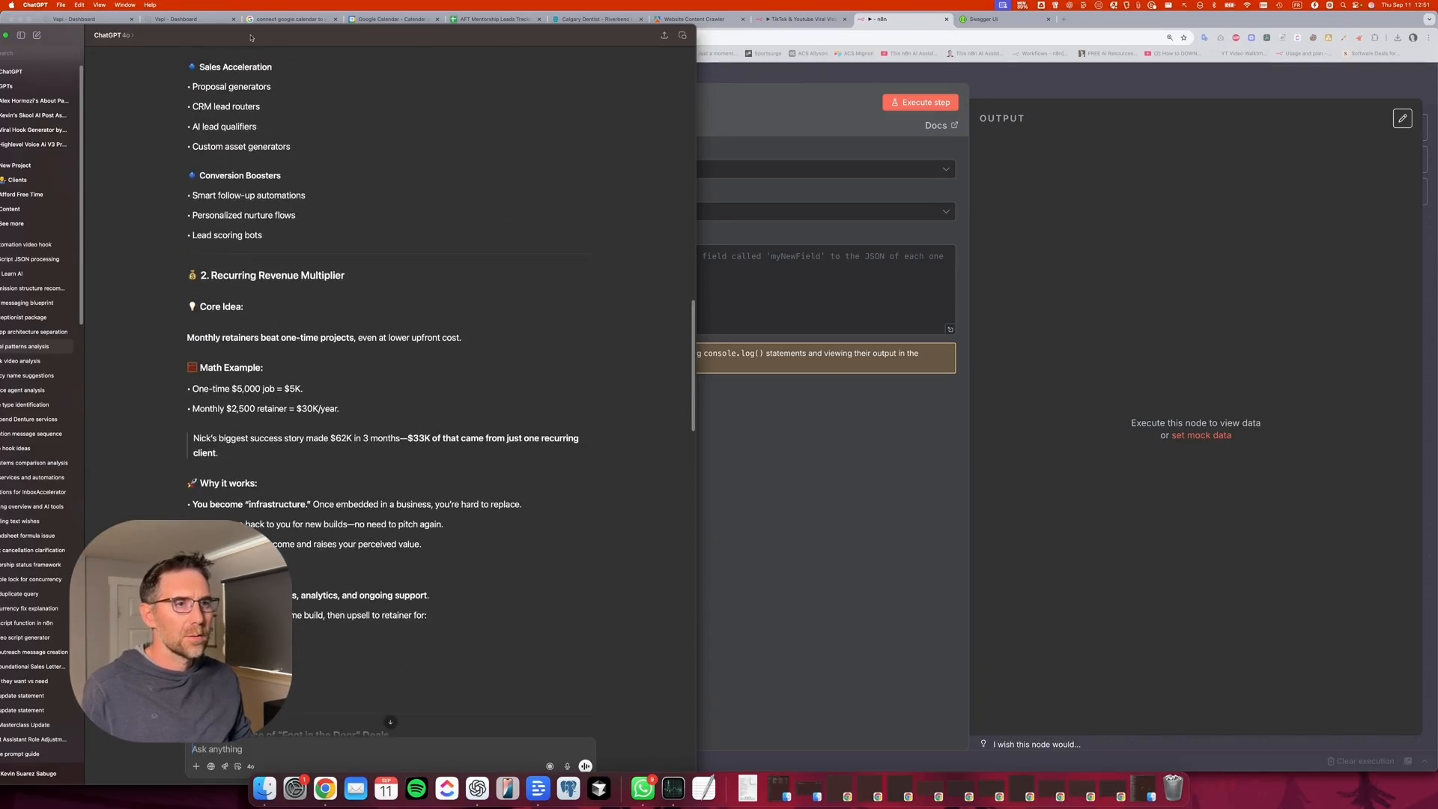
click(292, 249)
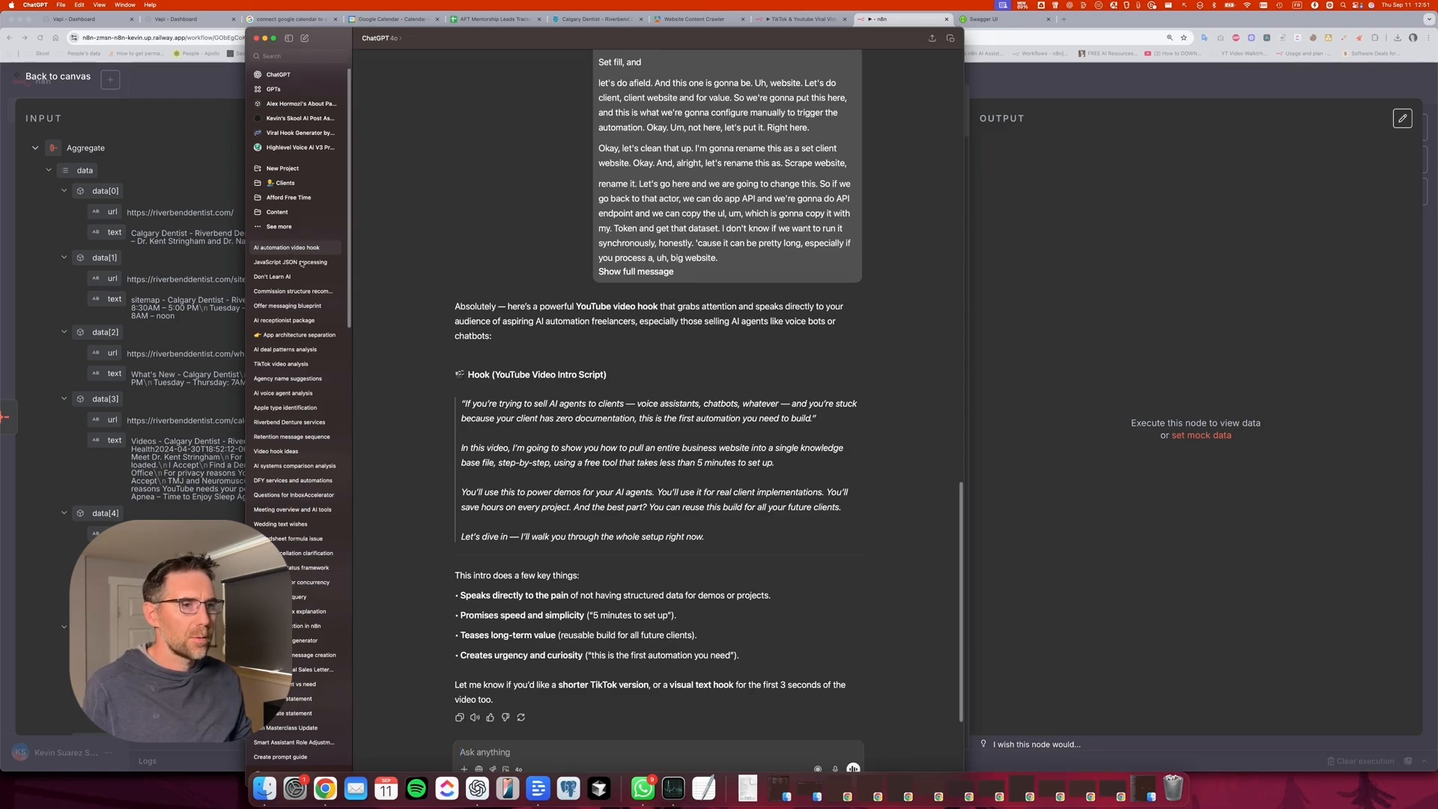
click(301, 263)
scroll(711, 259, up, 5)
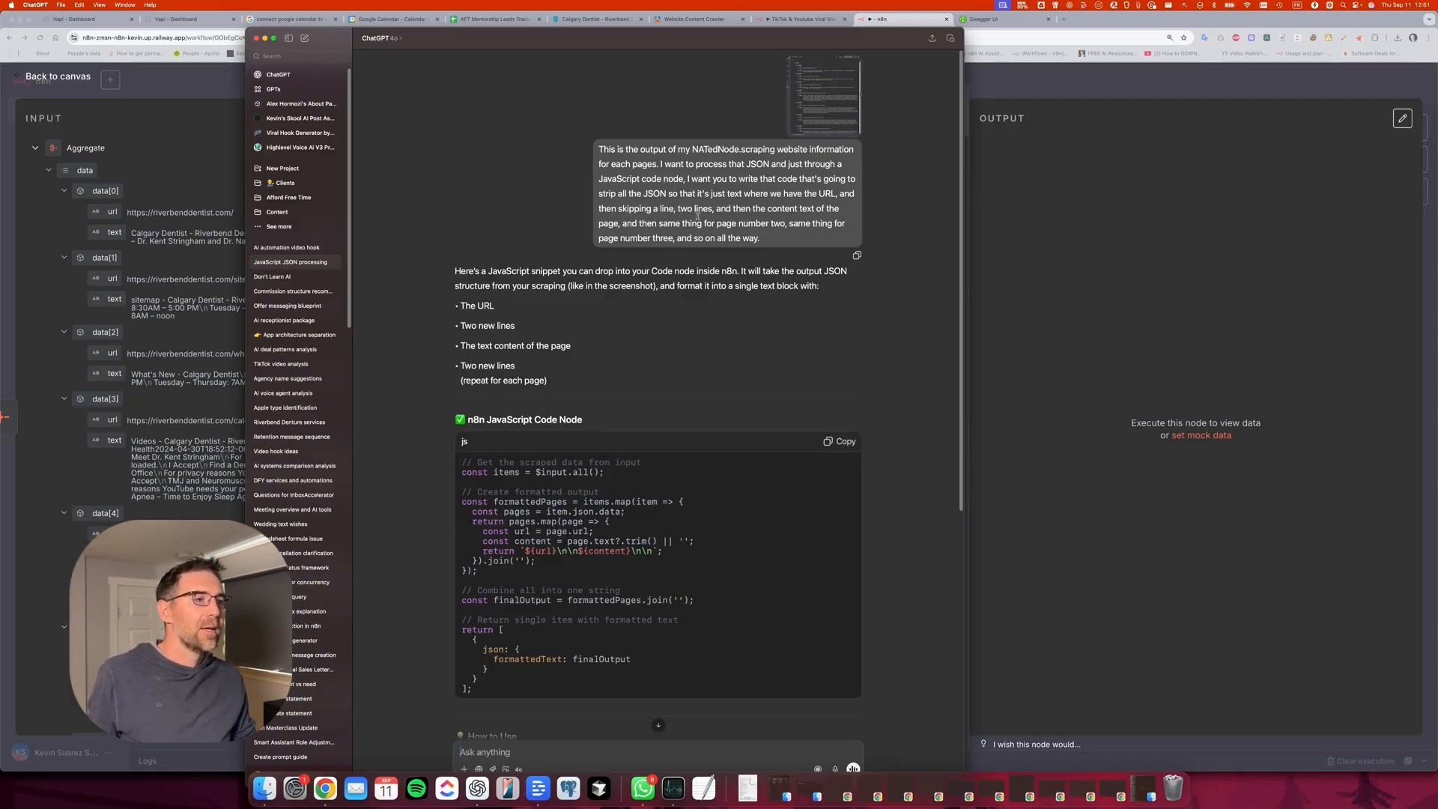
scroll(697, 217, down, 1)
scroll(731, 196, down, 3)
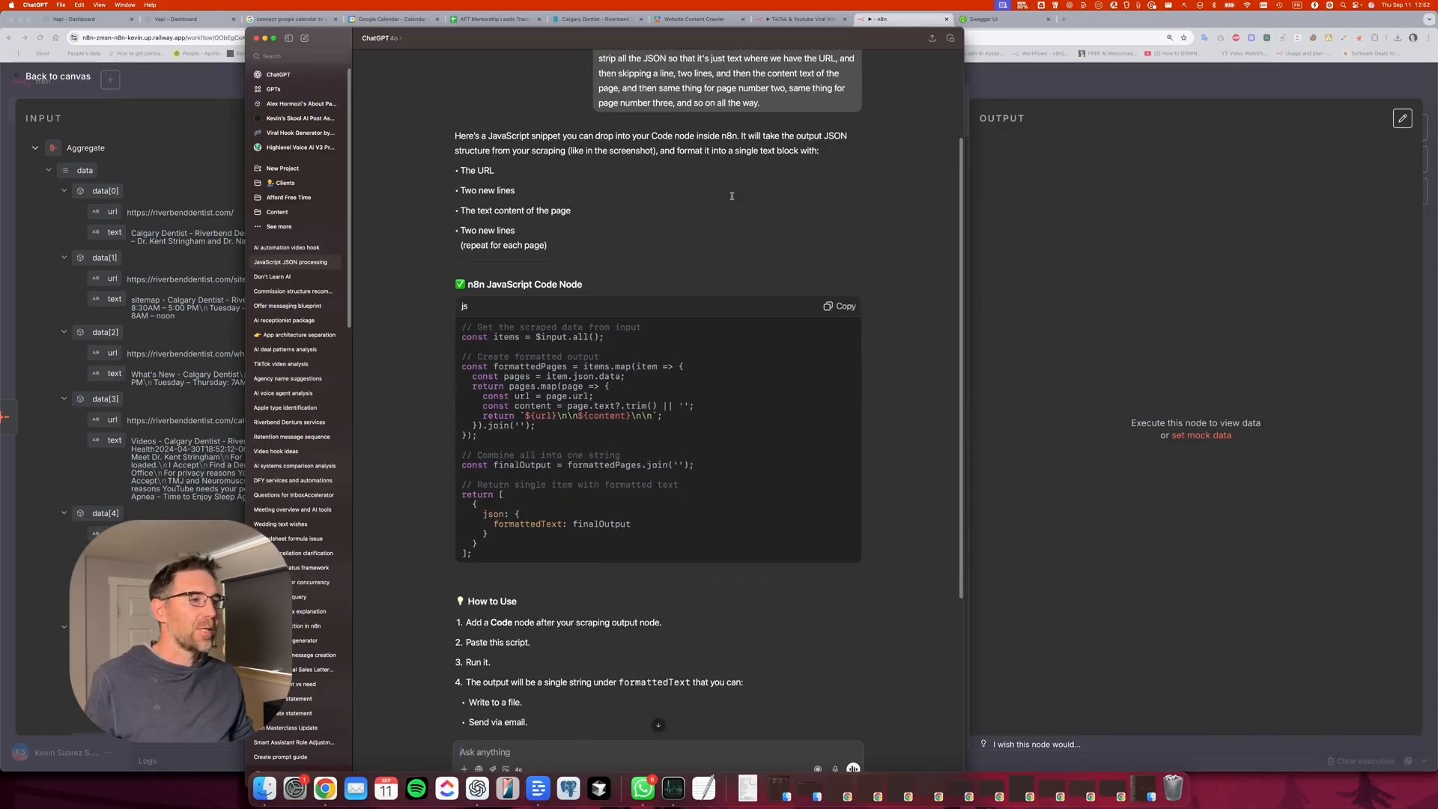
scroll(644, 350, down, 1)
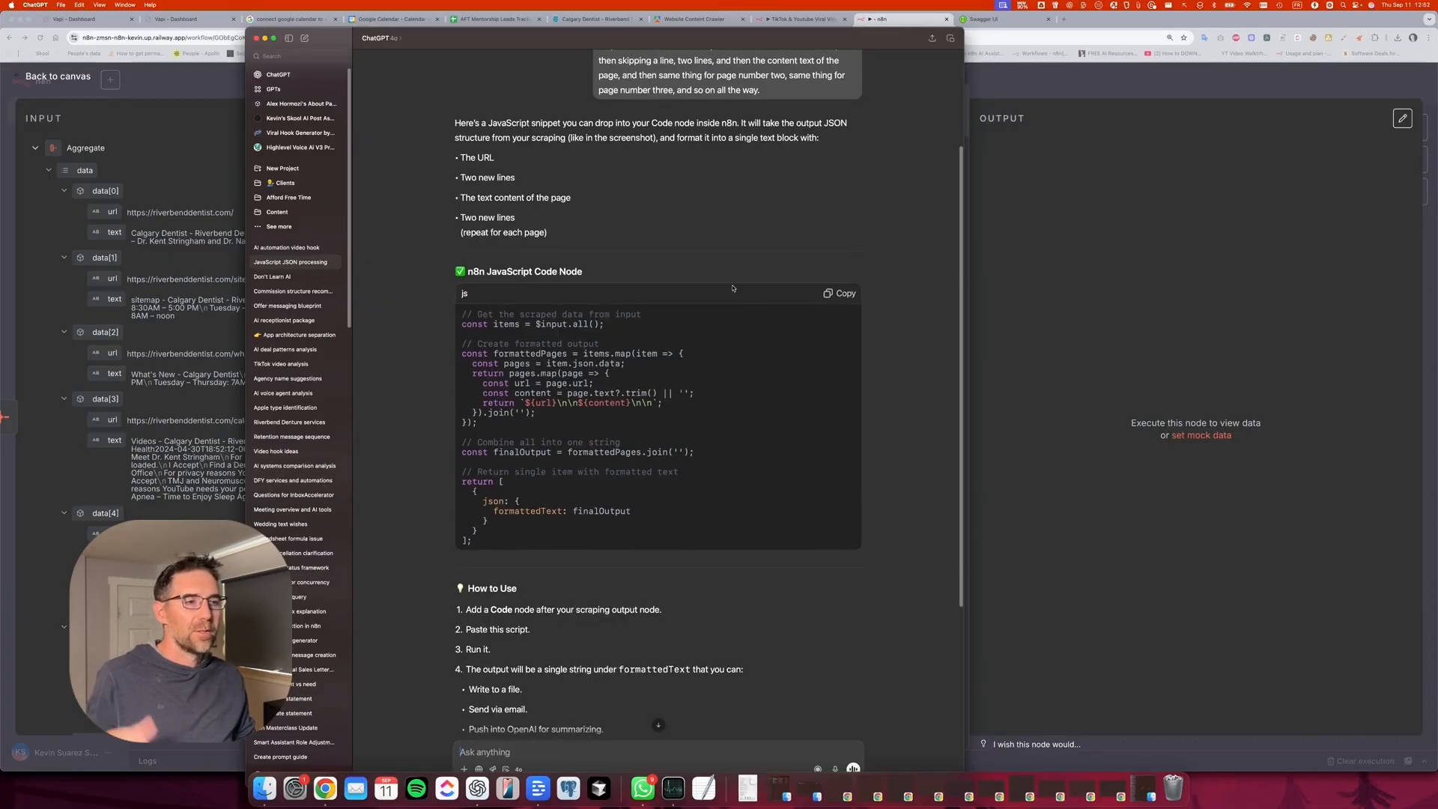
click(840, 295)
Back in n8n, replace the Code node's default JavaScript with the copied formattedText script, execute the node and return to the canvas.
click(988, 290)
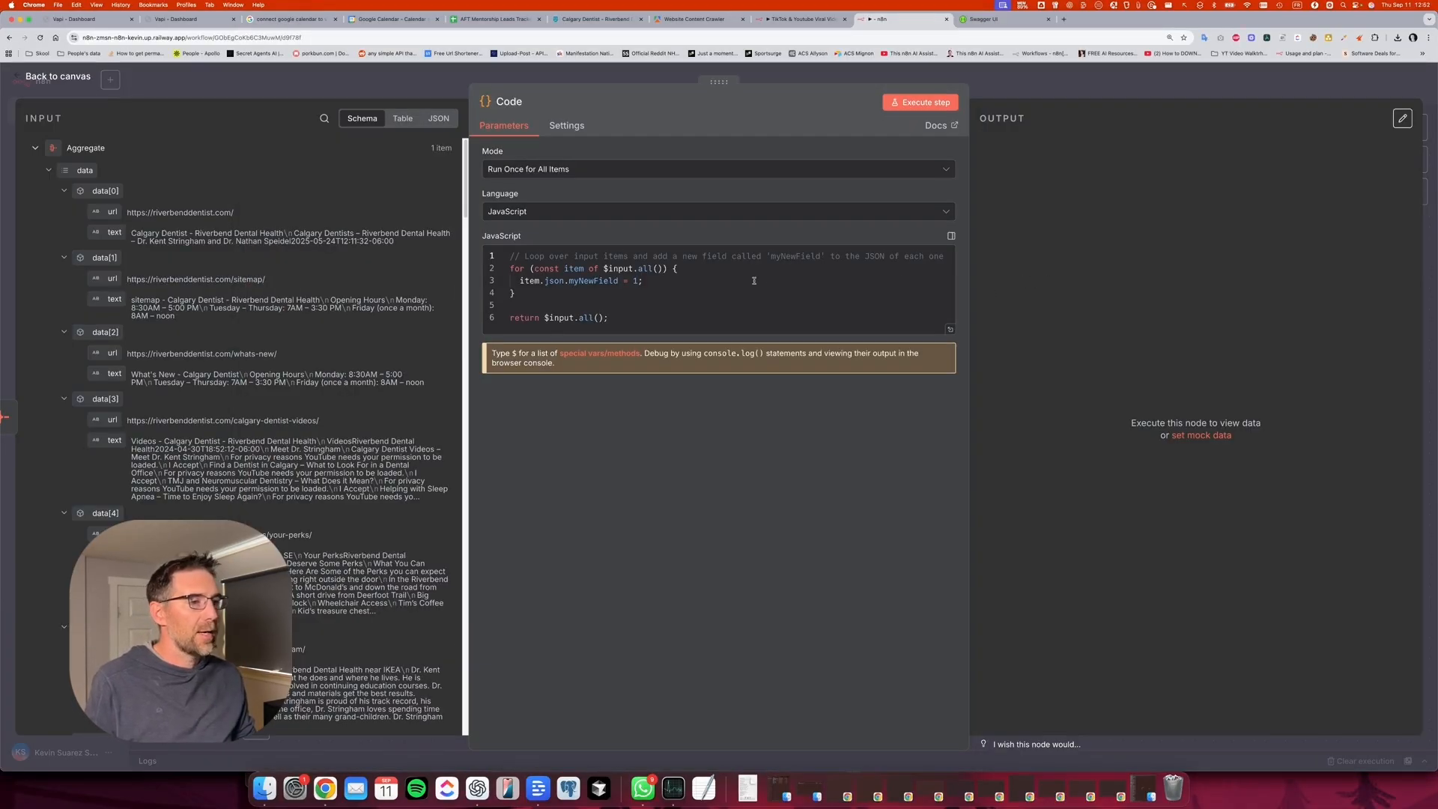
key(super+a)
key(super+v)
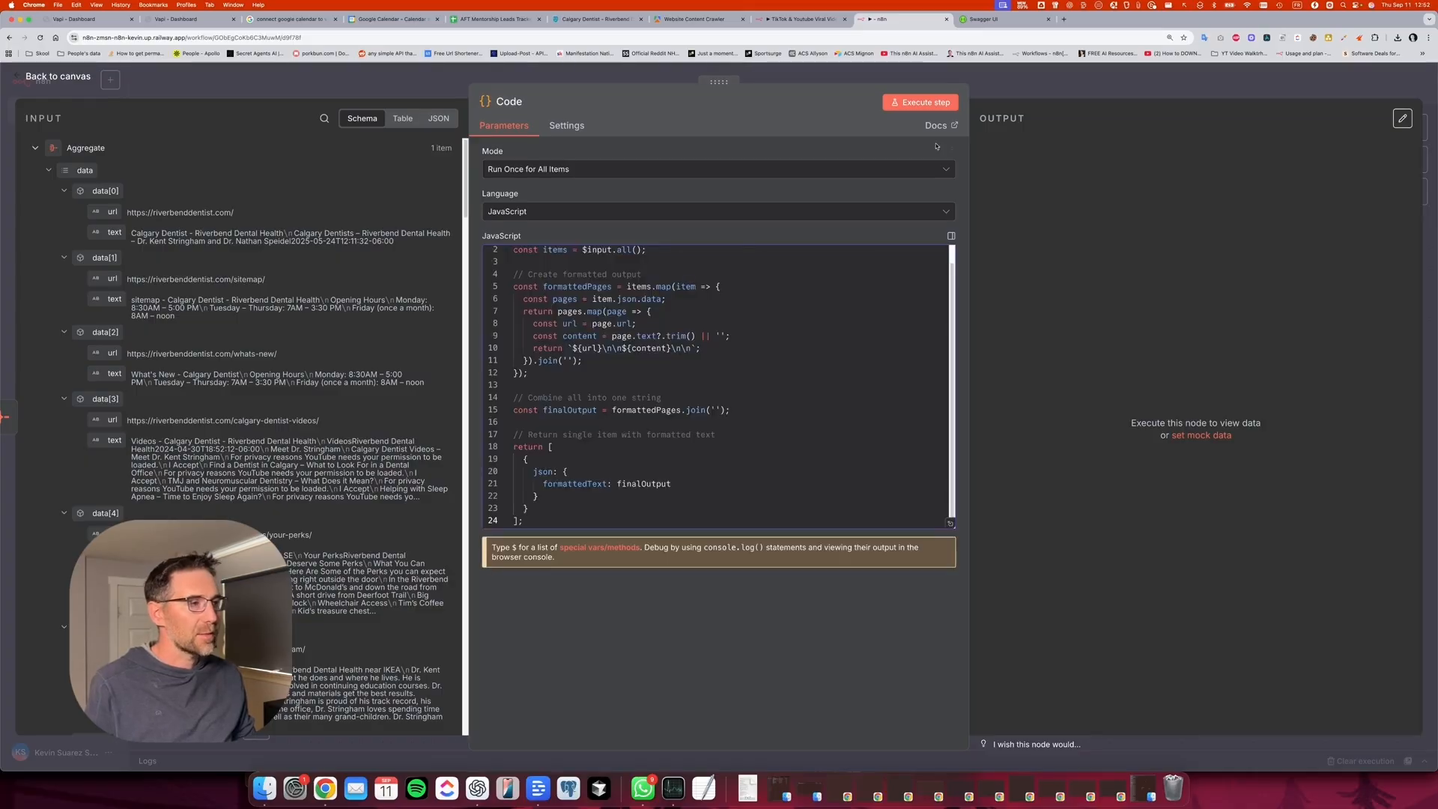
click(917, 103)
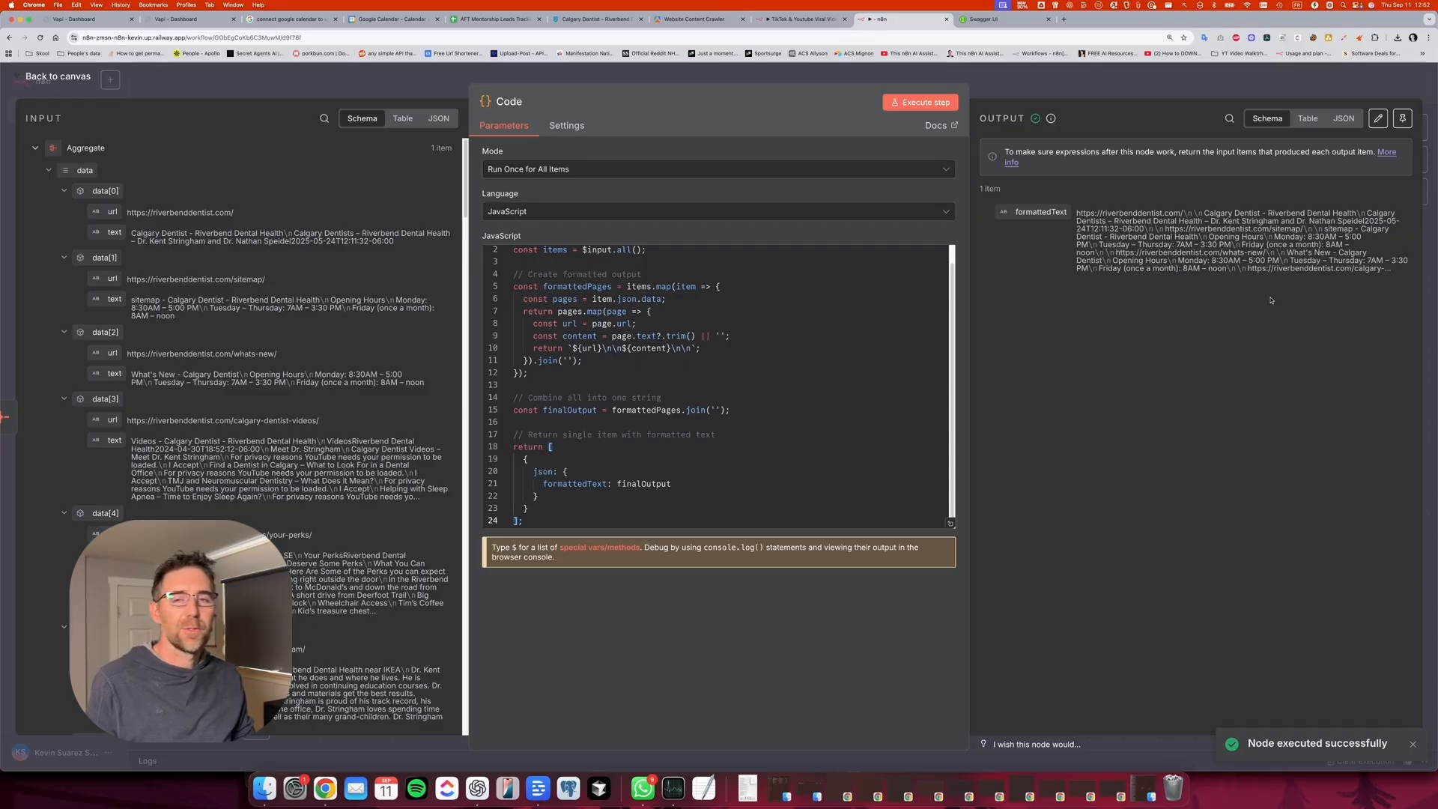
key(Escape)
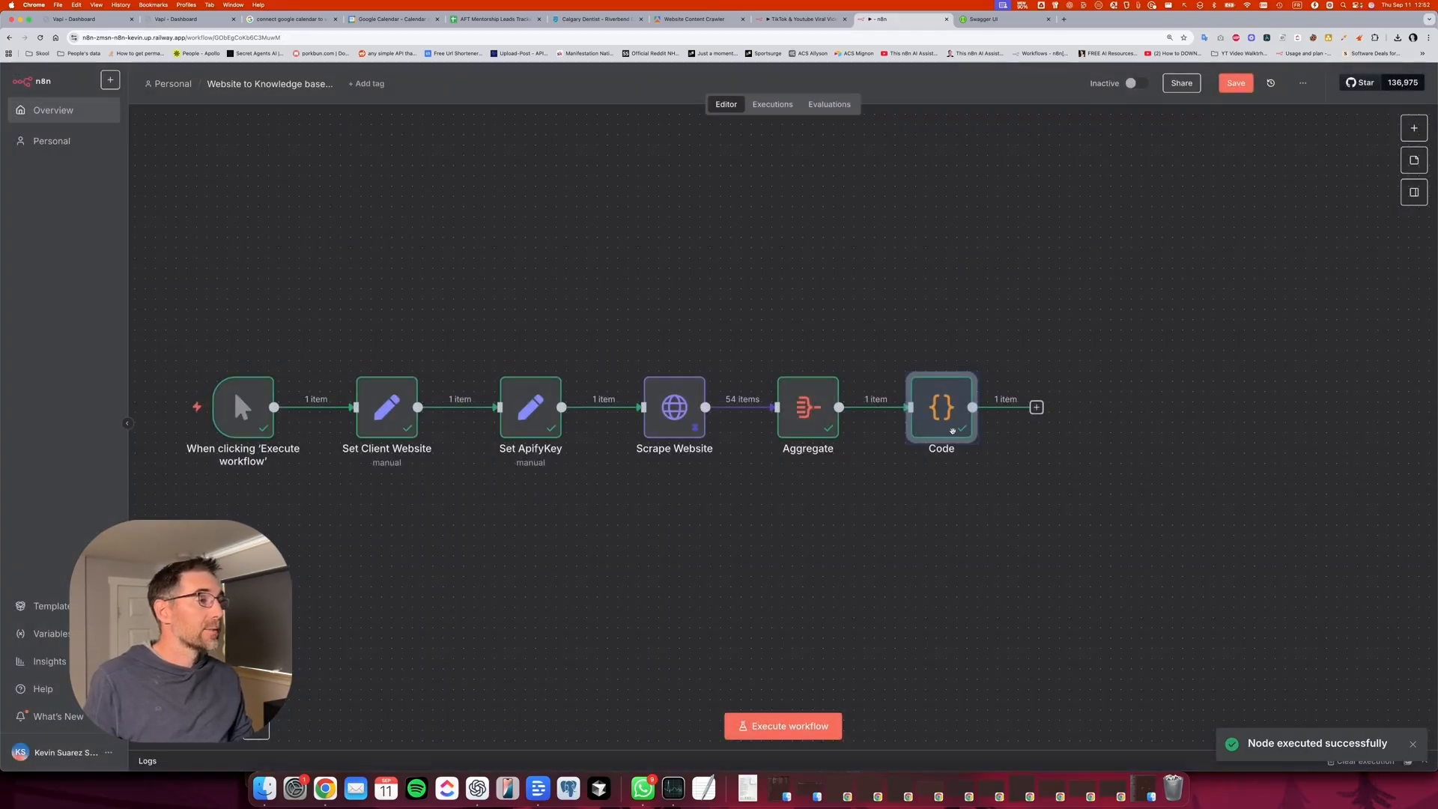
Add a Convert to File node with the Convert to text file action after the Code node.
click(1036, 408)
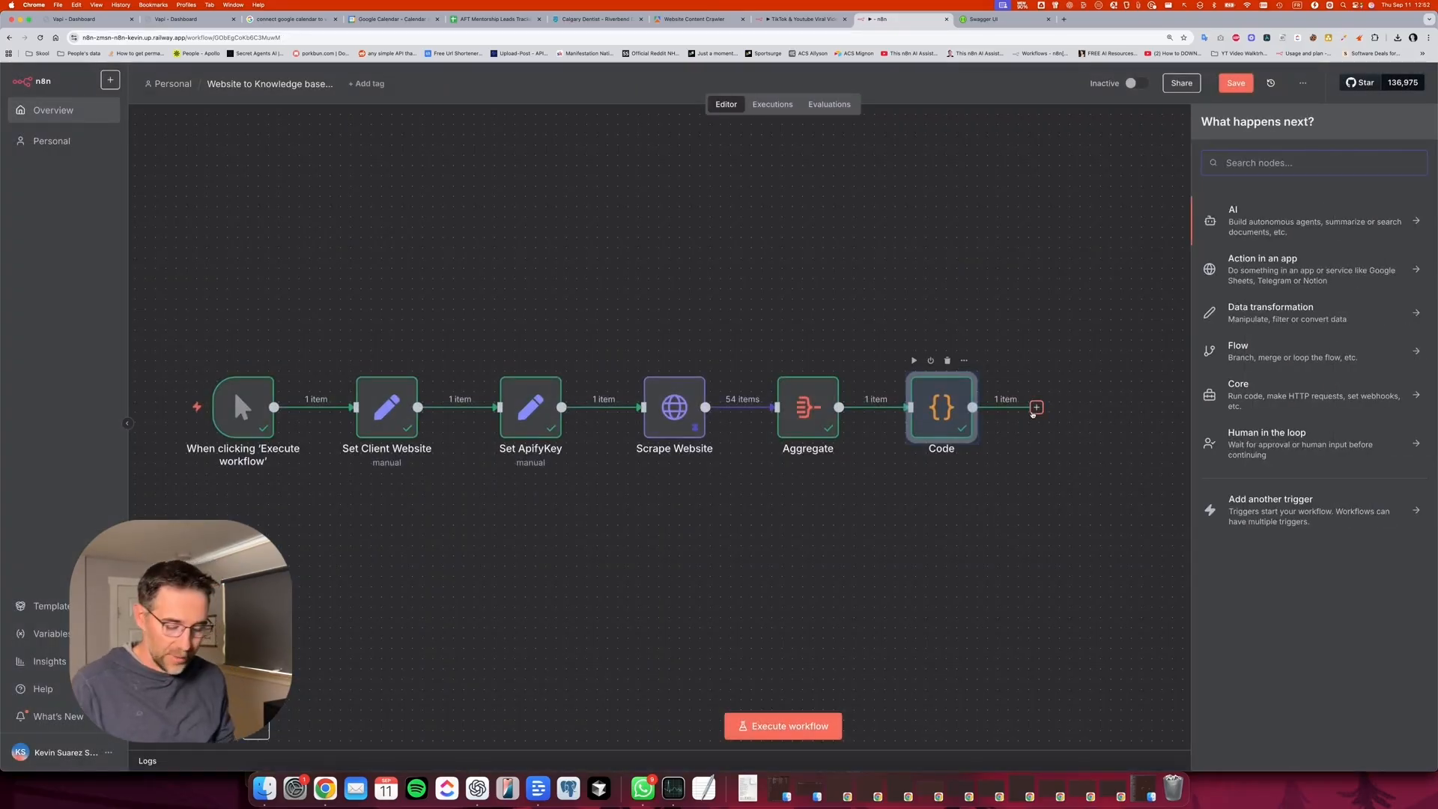
text(convert)
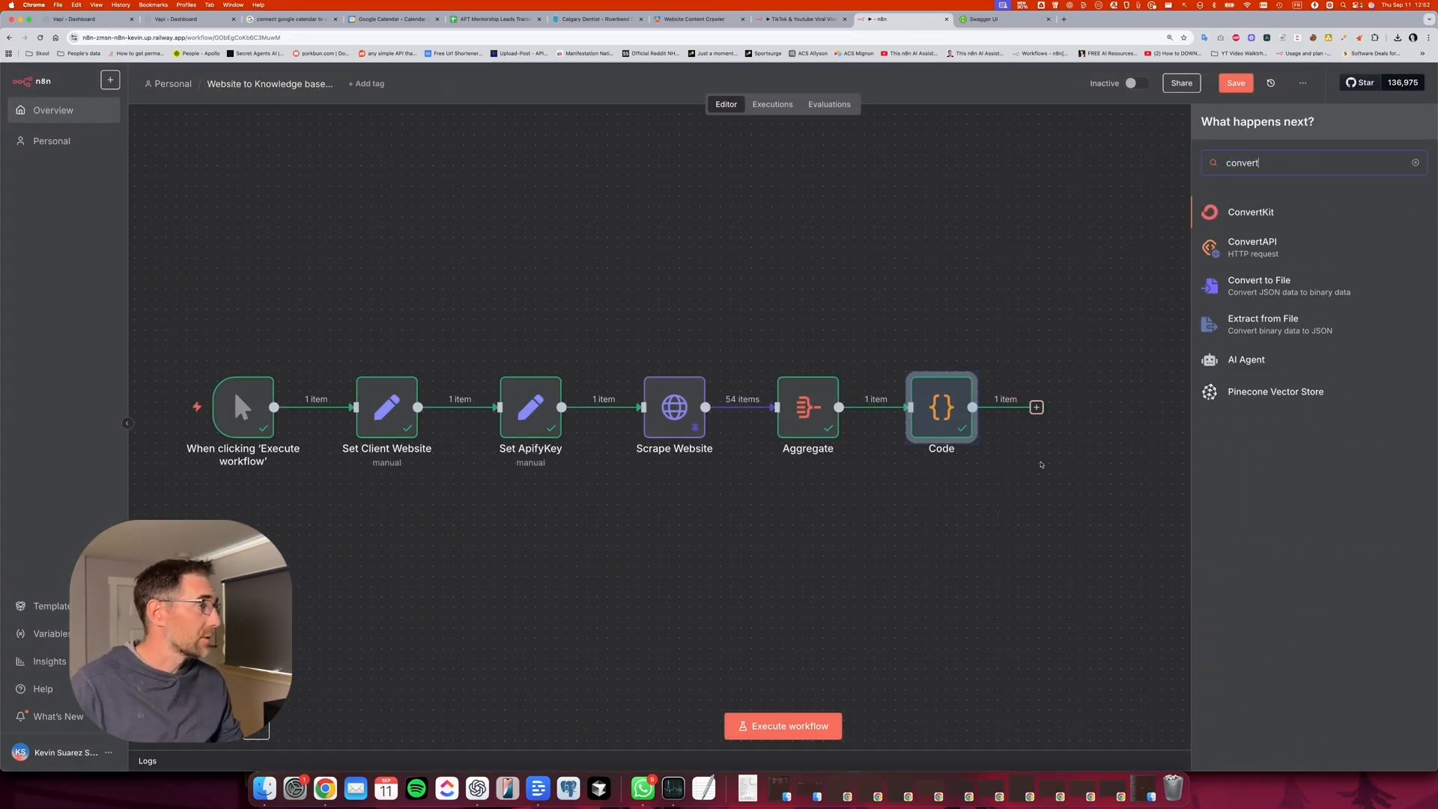
click(1251, 285)
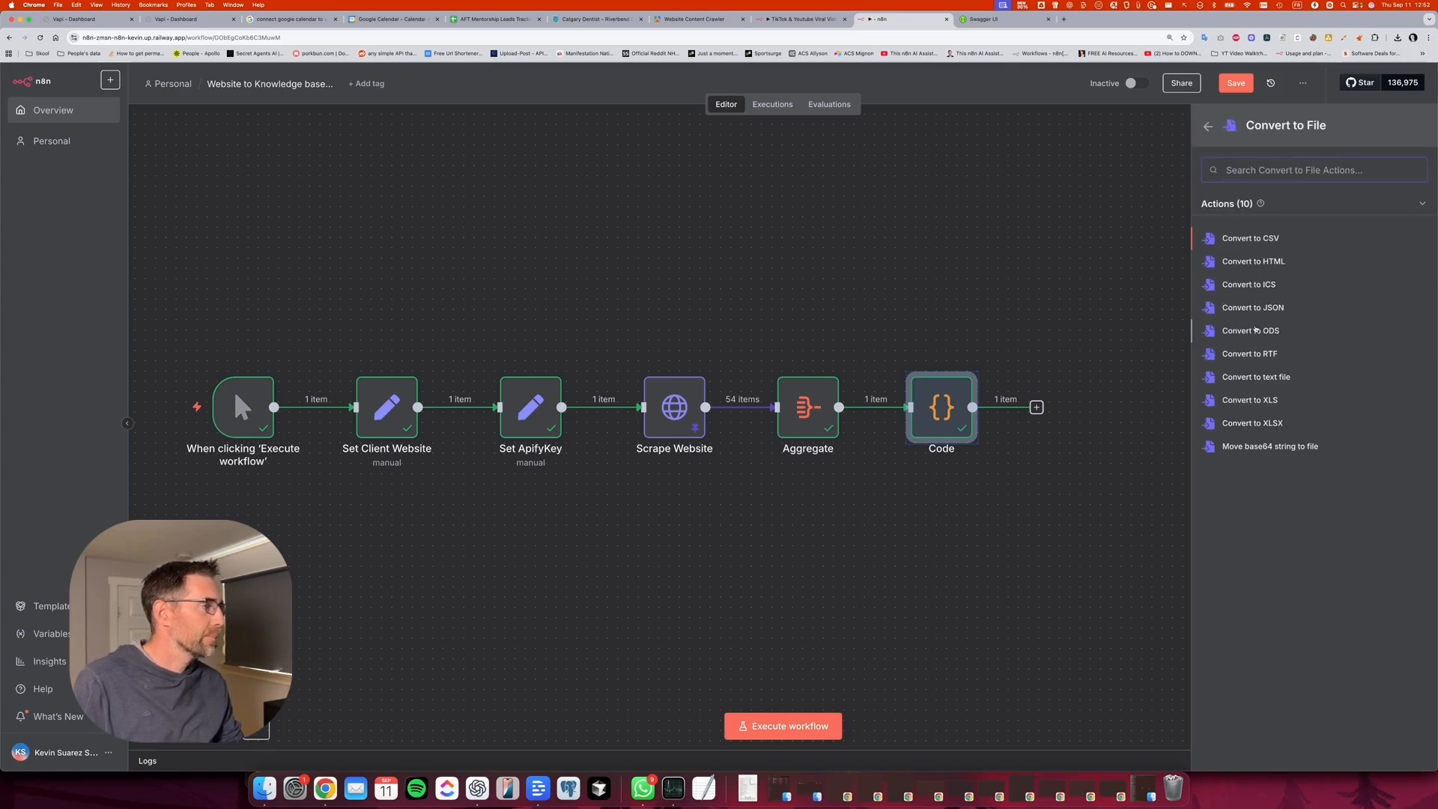
click(1250, 377)
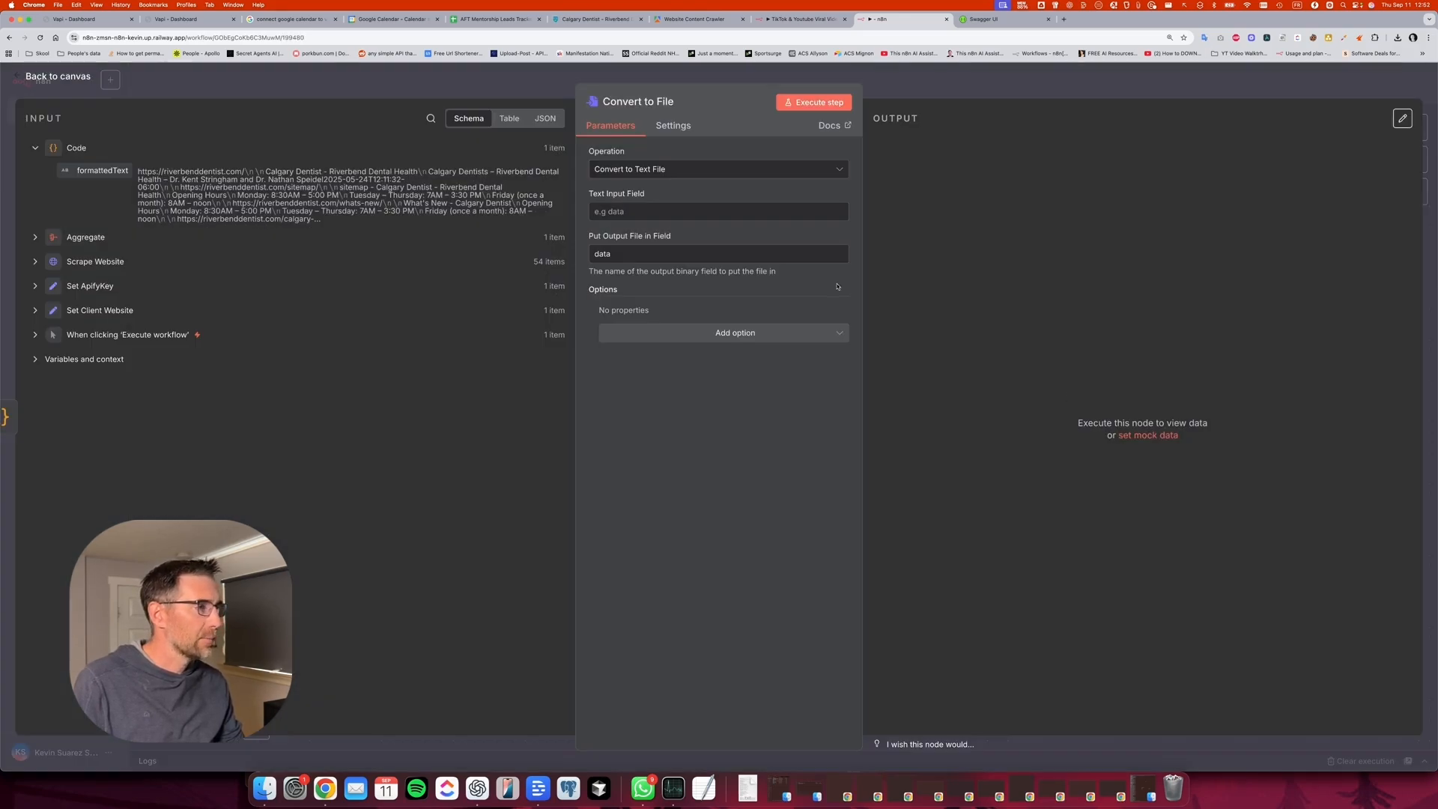
Map formattedText from the Code node as the text input field, execute the Convert to File node and download the resulting text file.
drag(105, 169, 671, 227)
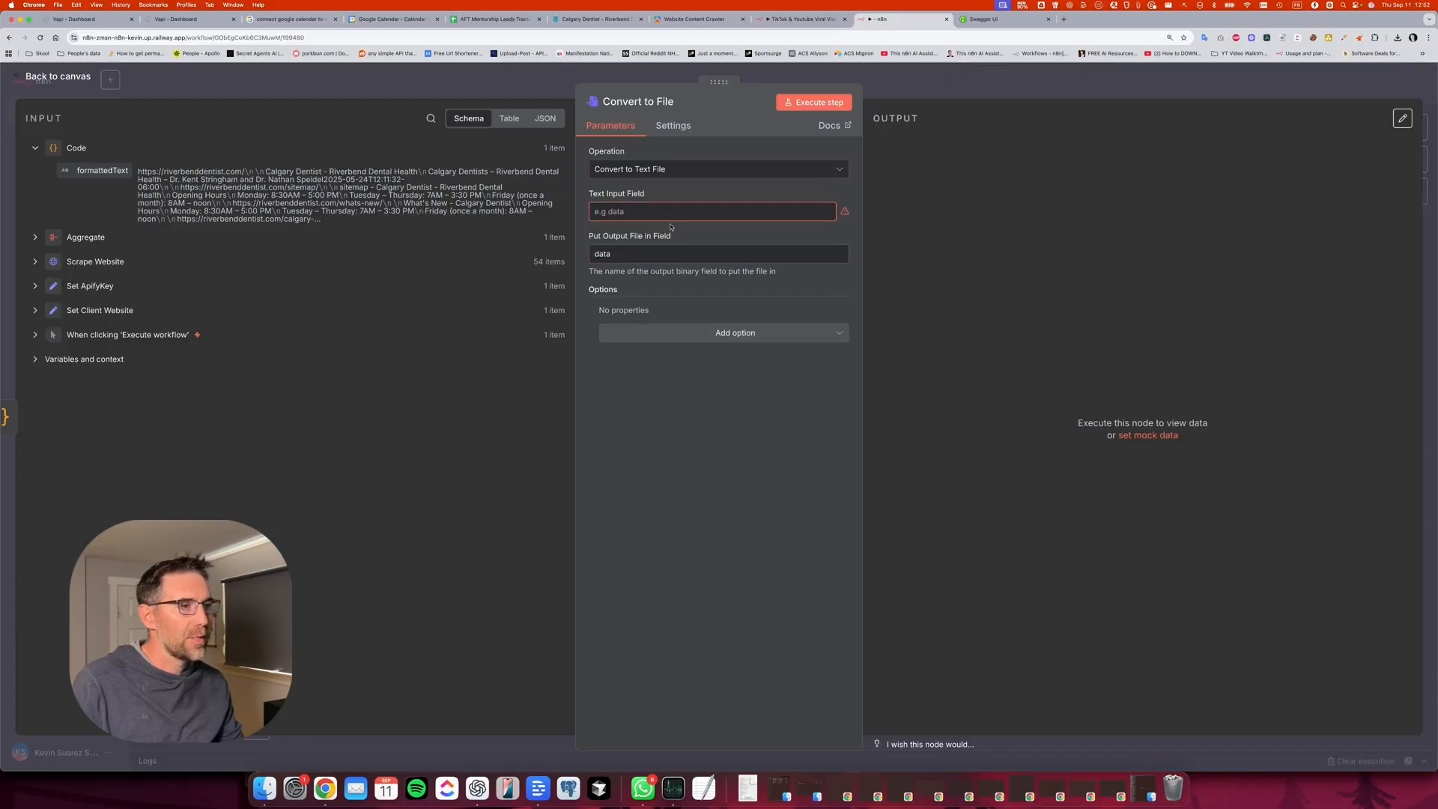
drag(97, 171, 603, 210)
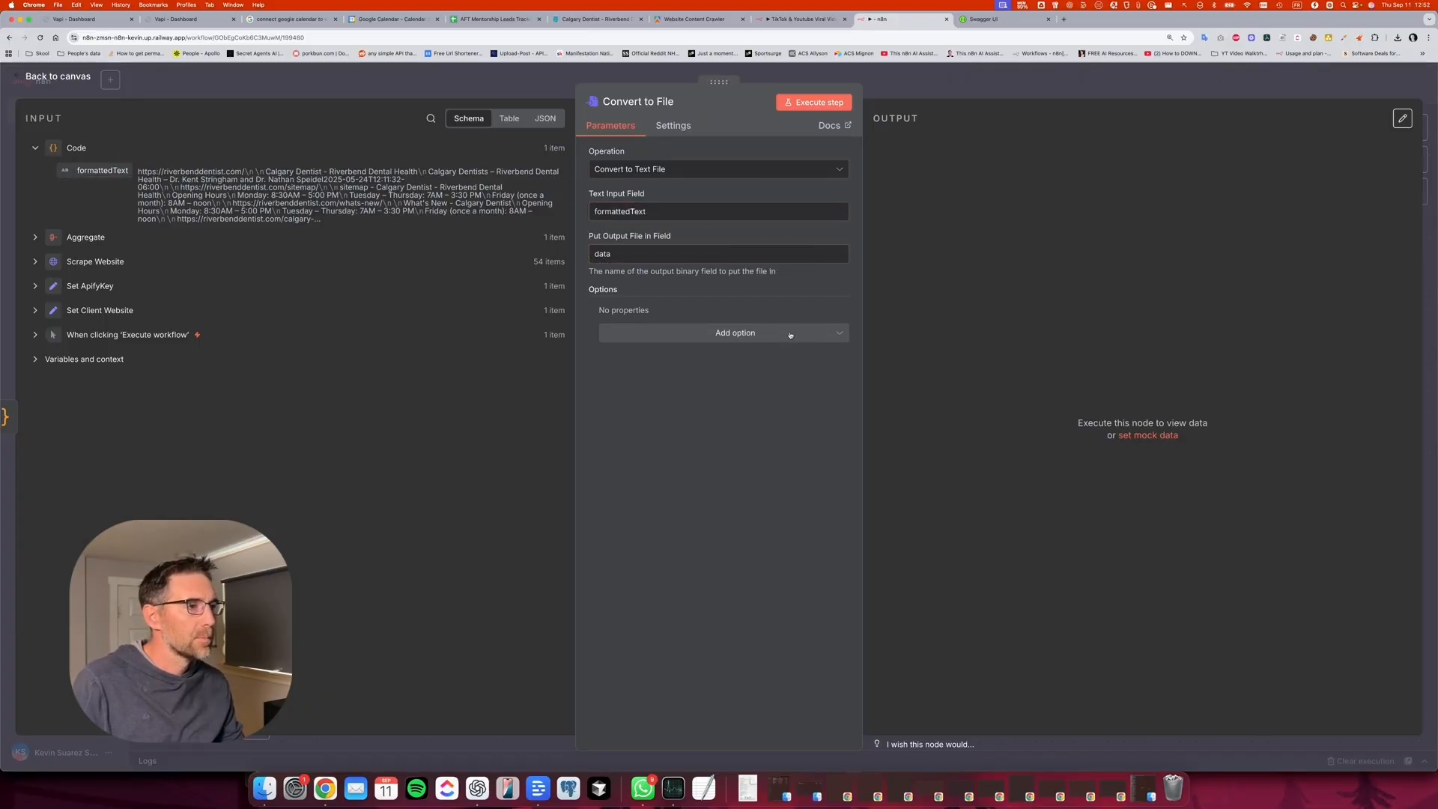
click(819, 107)
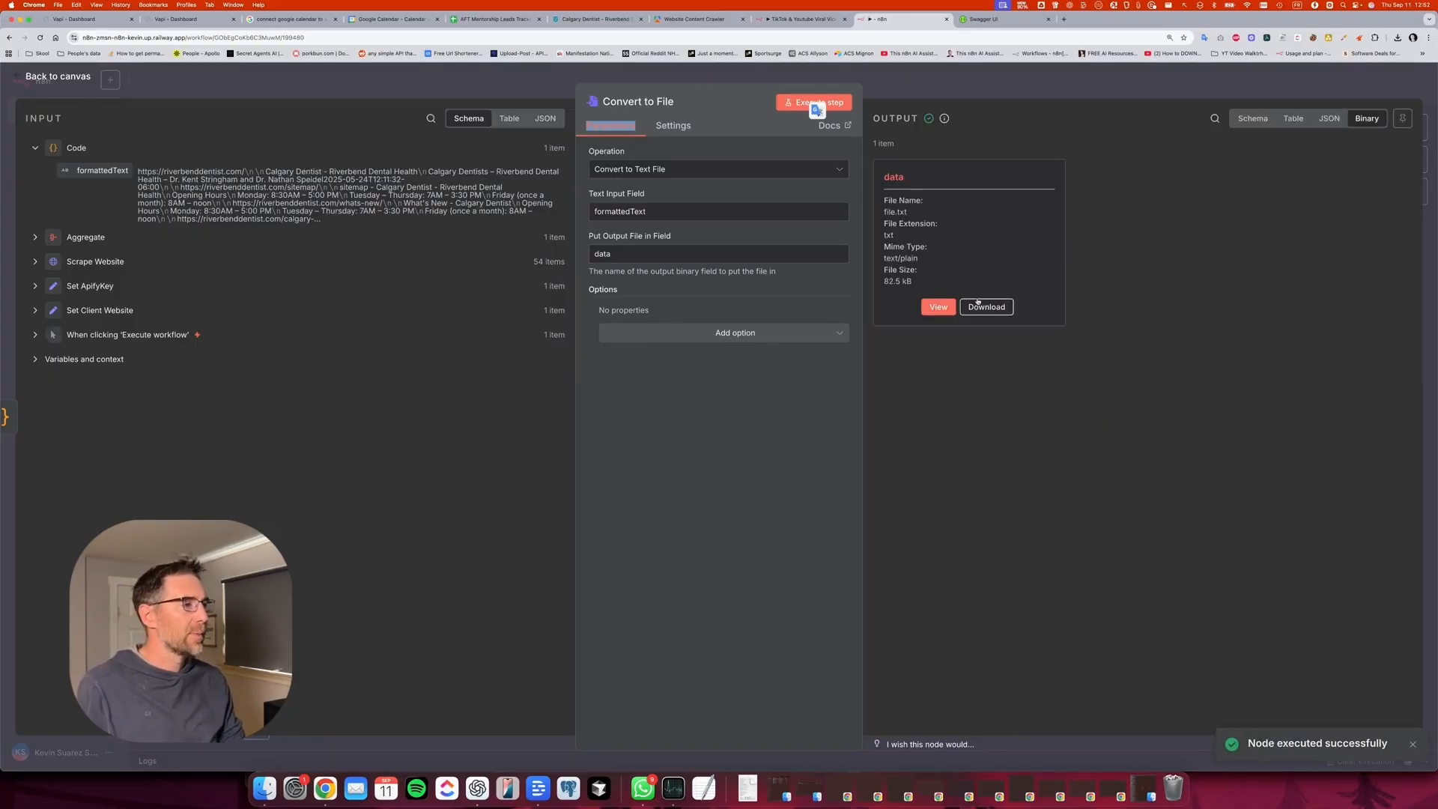
click(1000, 308)
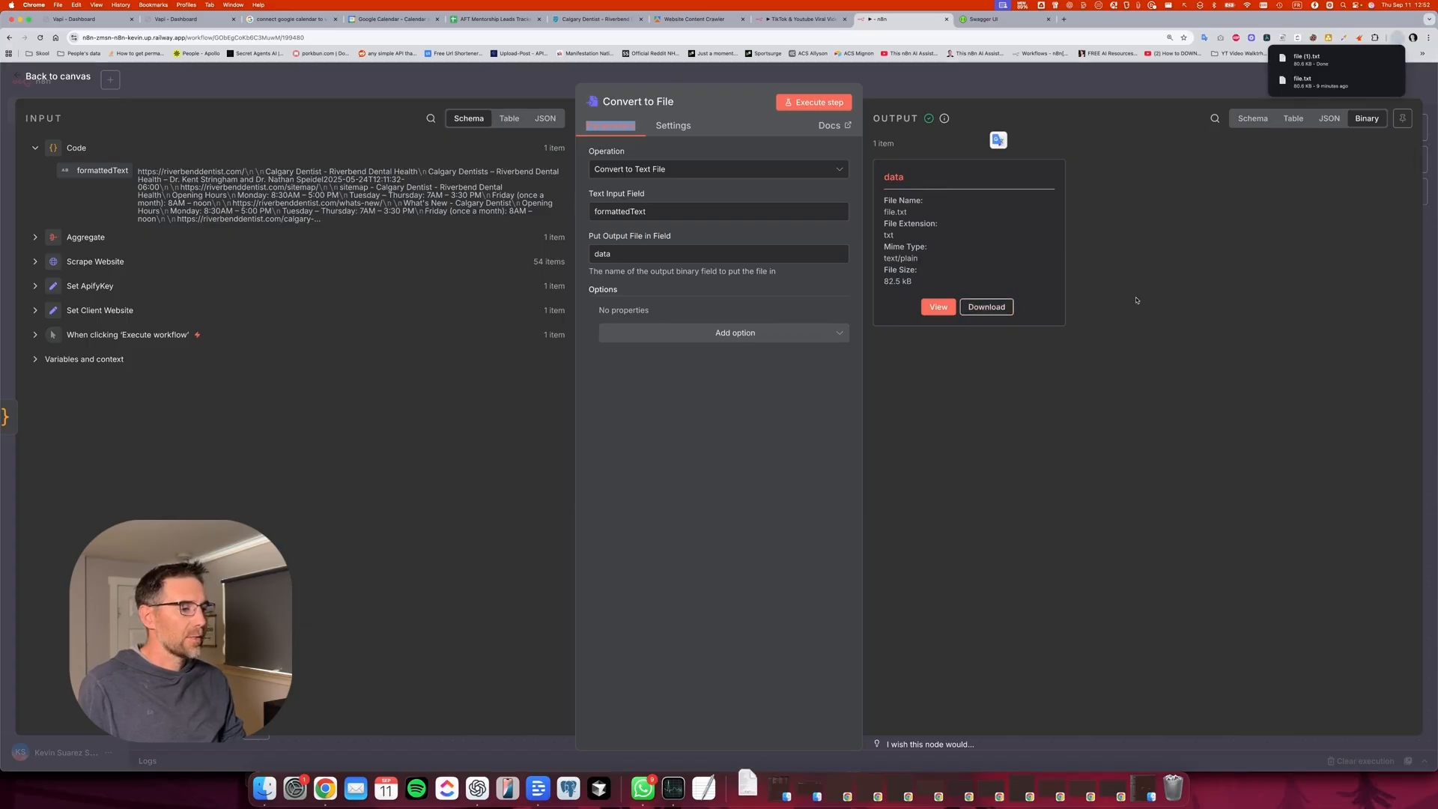
click(747, 786)
click(748, 767)
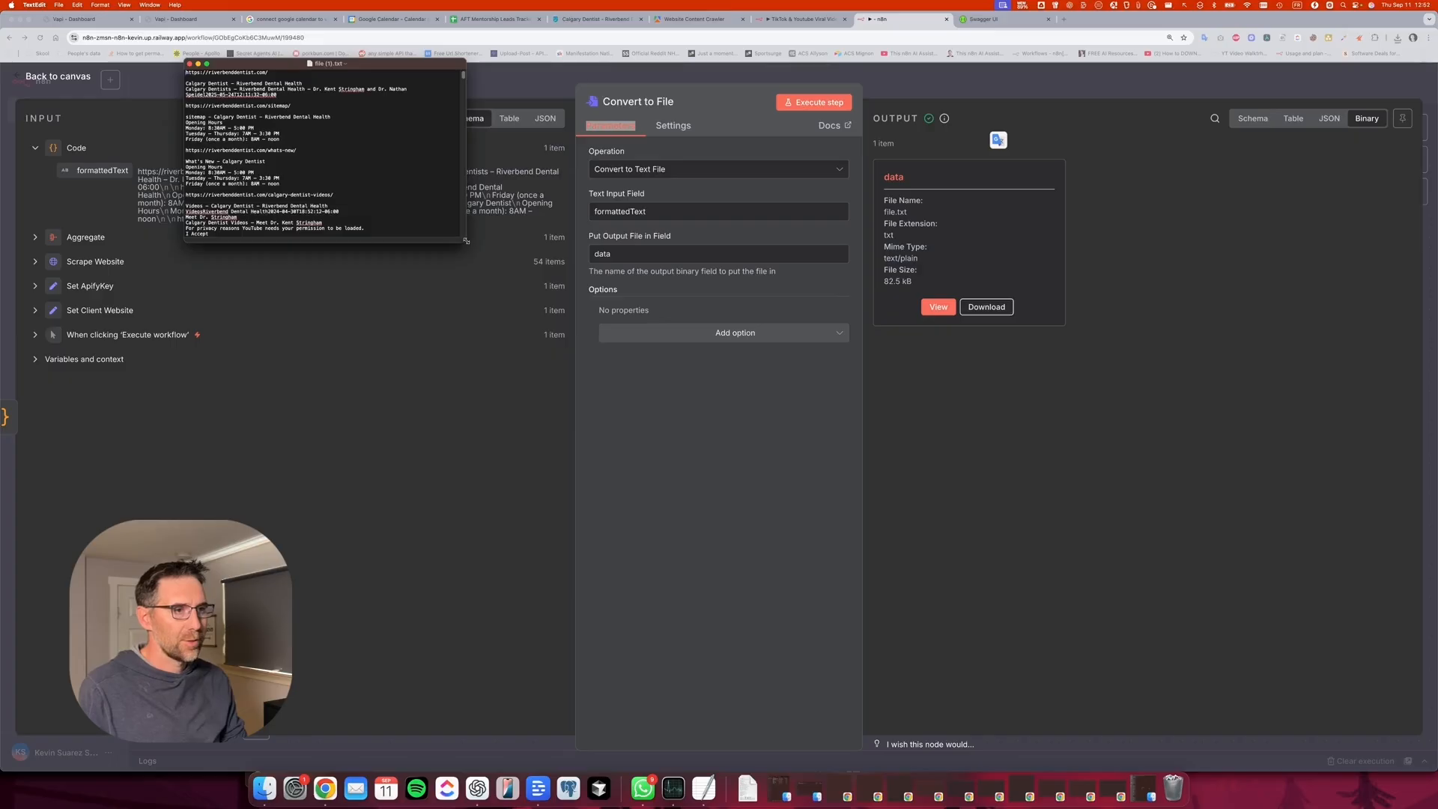
click(859, 452)
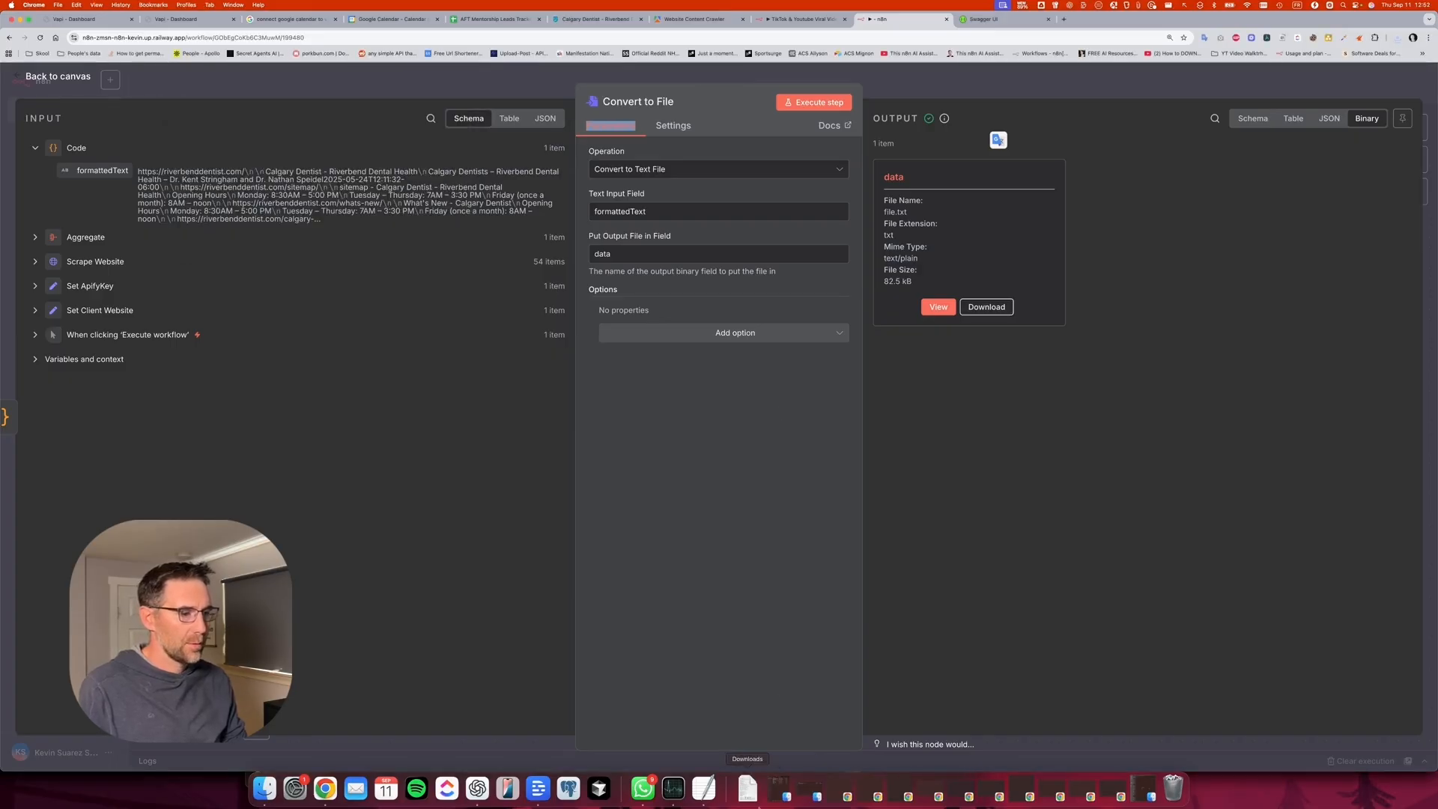
click(748, 787)
click(695, 610)
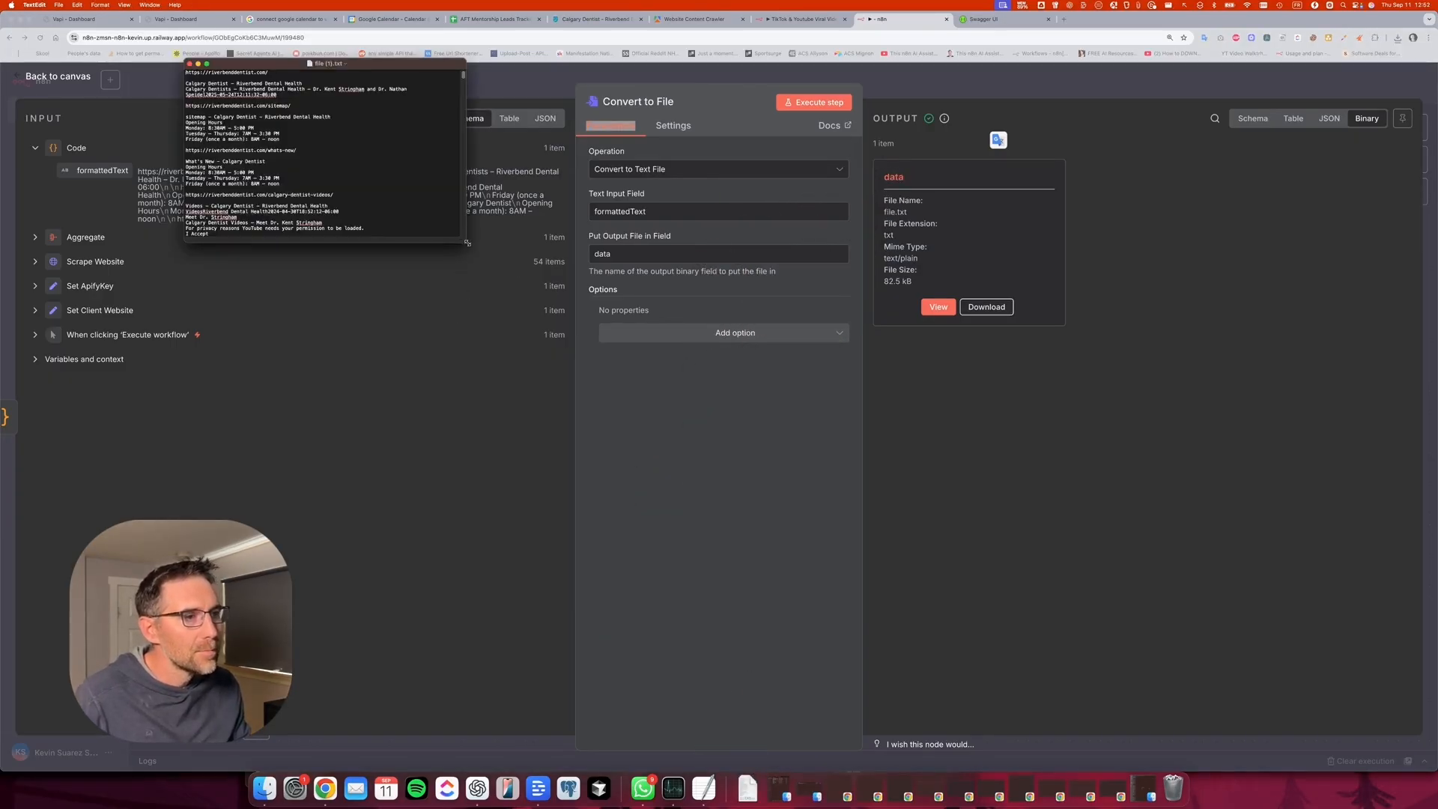
click(672, 390)
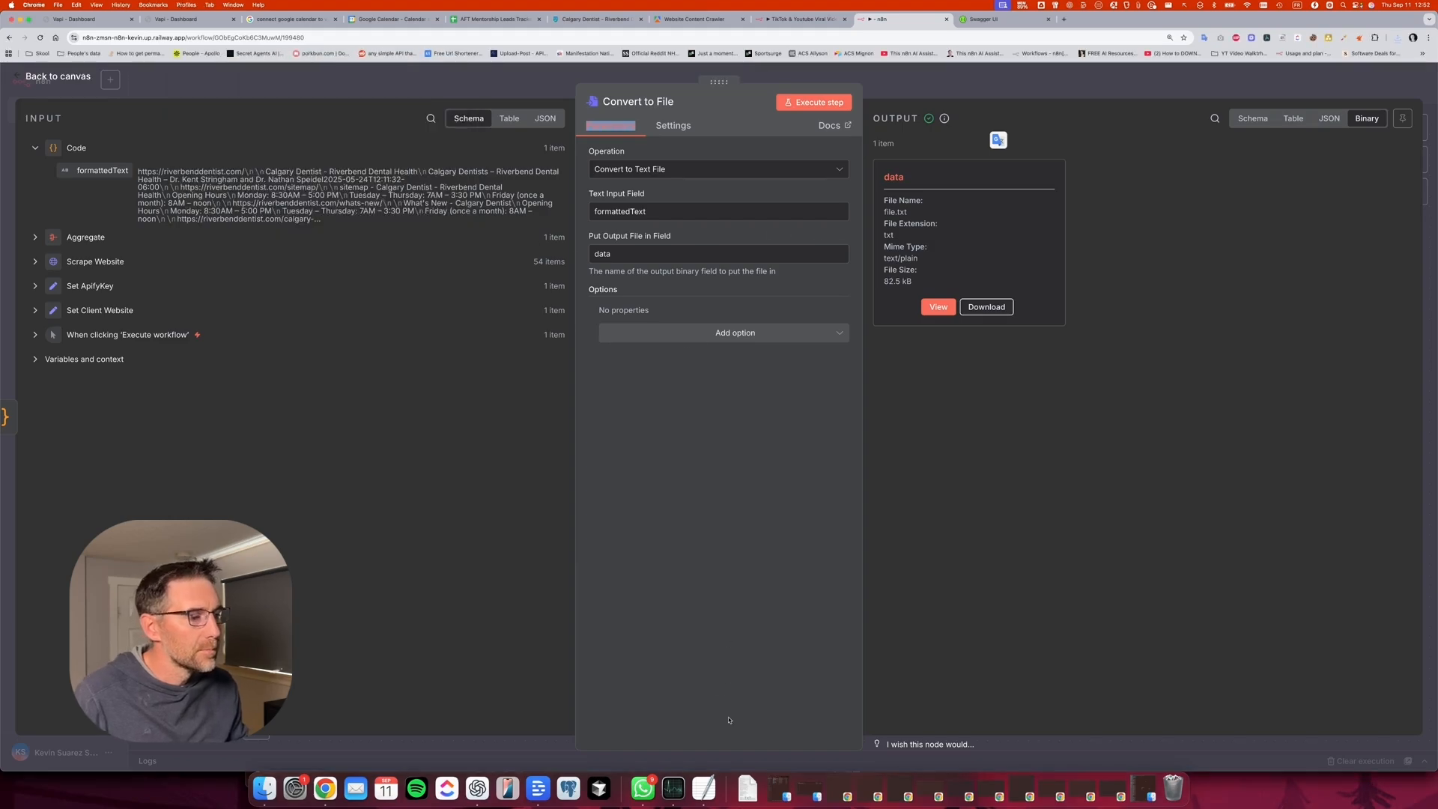
Open the downloaded file (1).txt in TextEdit, enlarge its window and increase the text size four times.
click(745, 792)
click(751, 691)
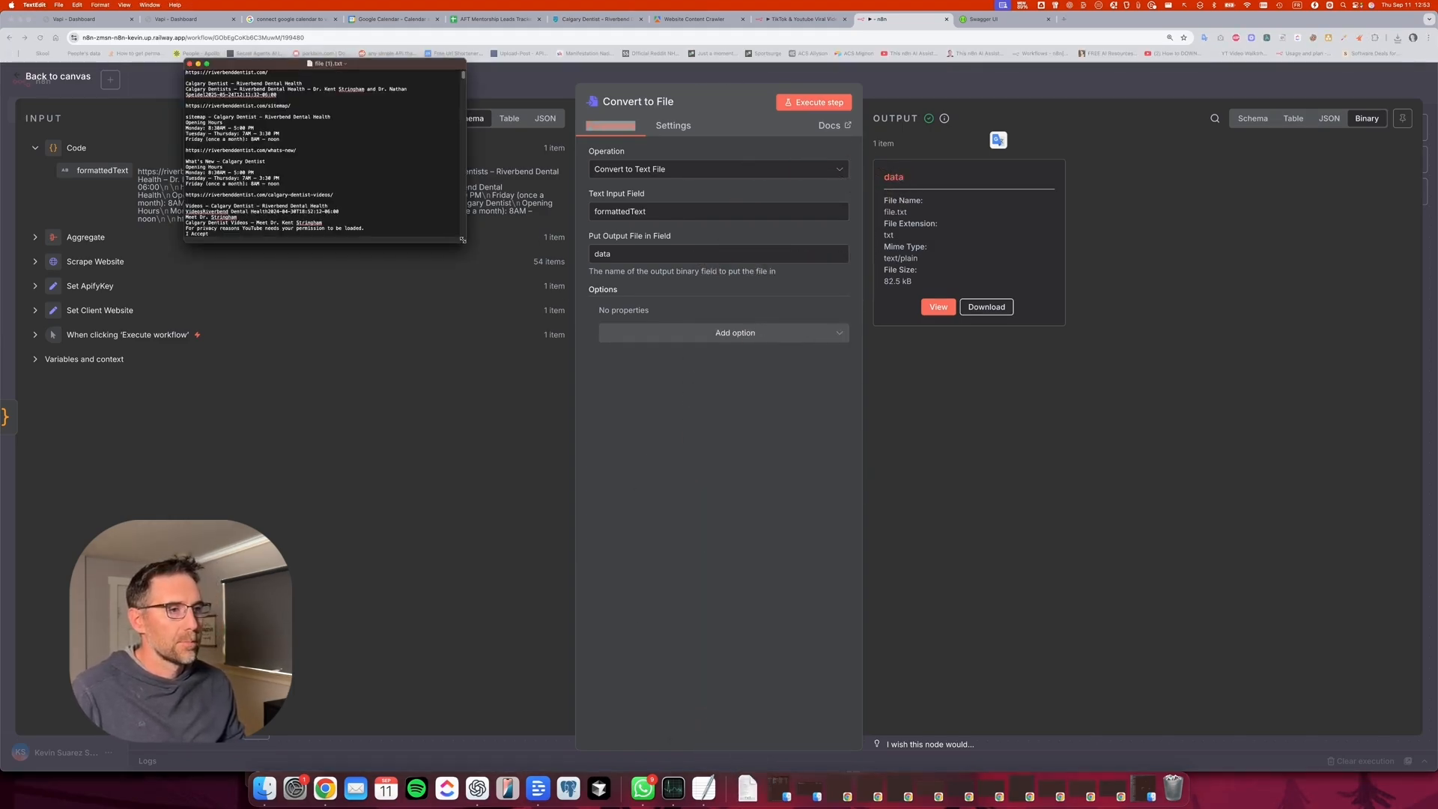
drag(462, 240, 1116, 727)
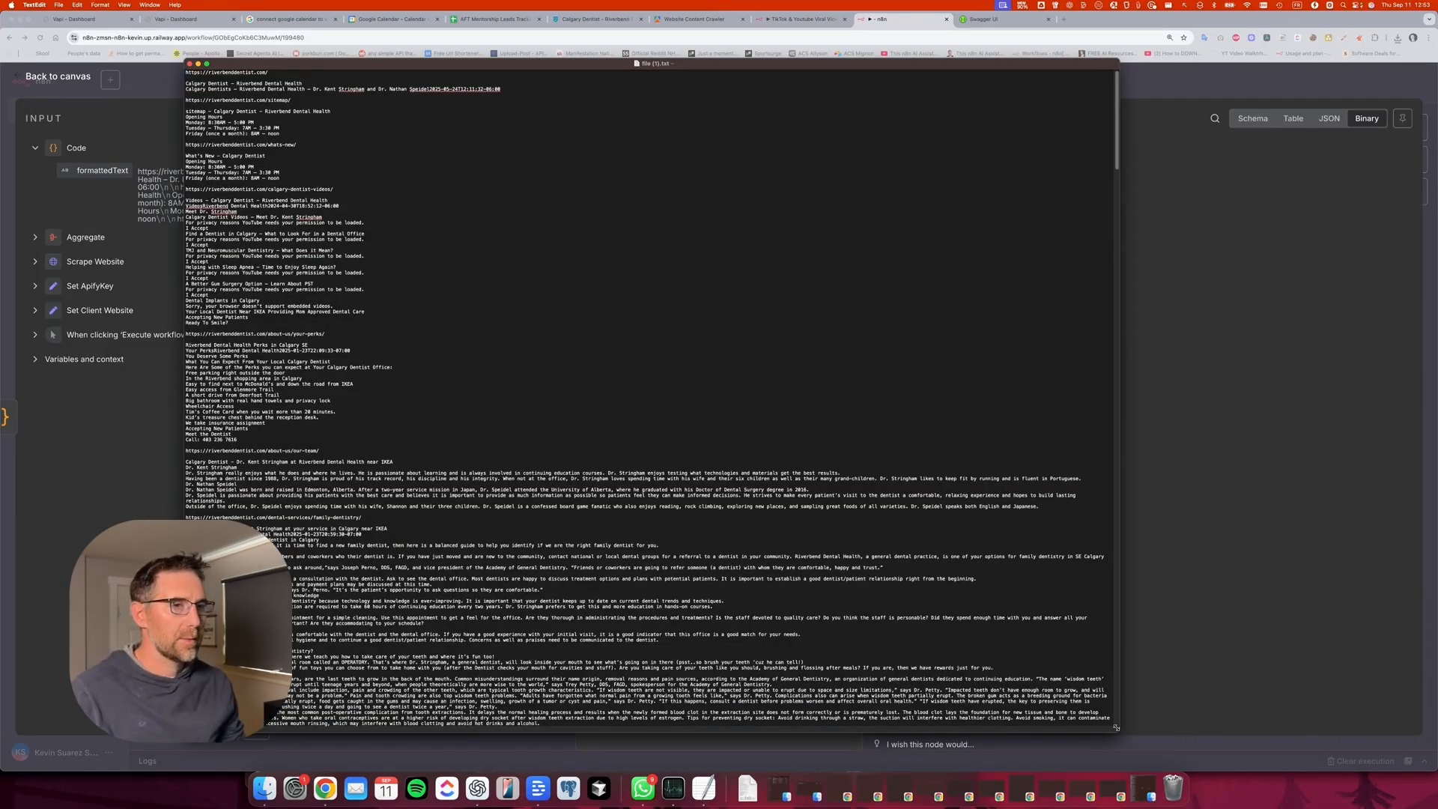
key(super+plus)
key(super+plus)
key(super+plus)
key(super+plus)
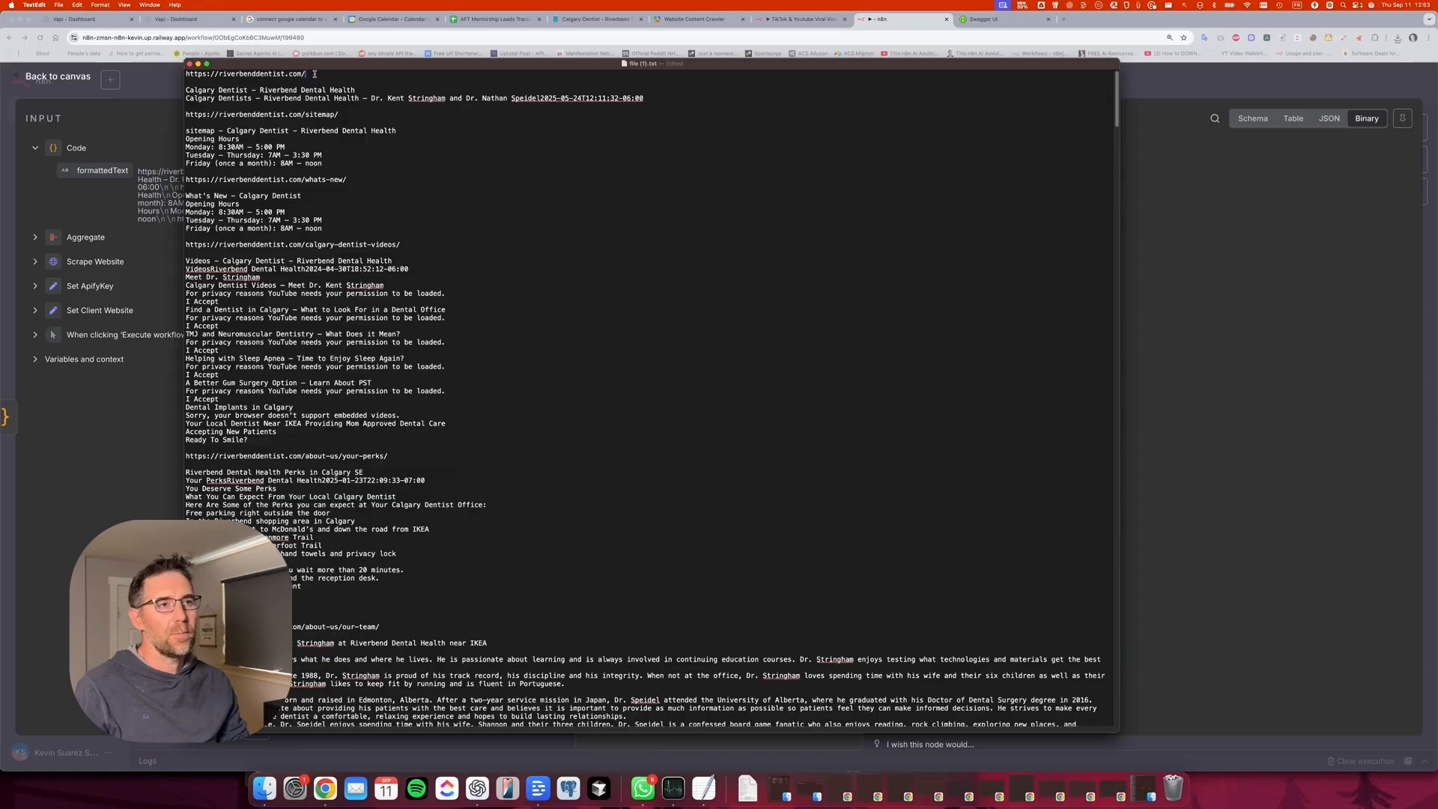
Read through the text file to check that each scraped page's URL is followed by its page text.
mouse_move(316, 72)
mouse_down()
mouse_move(215, 66)
mouse_move(454, 99)
mouse_up()
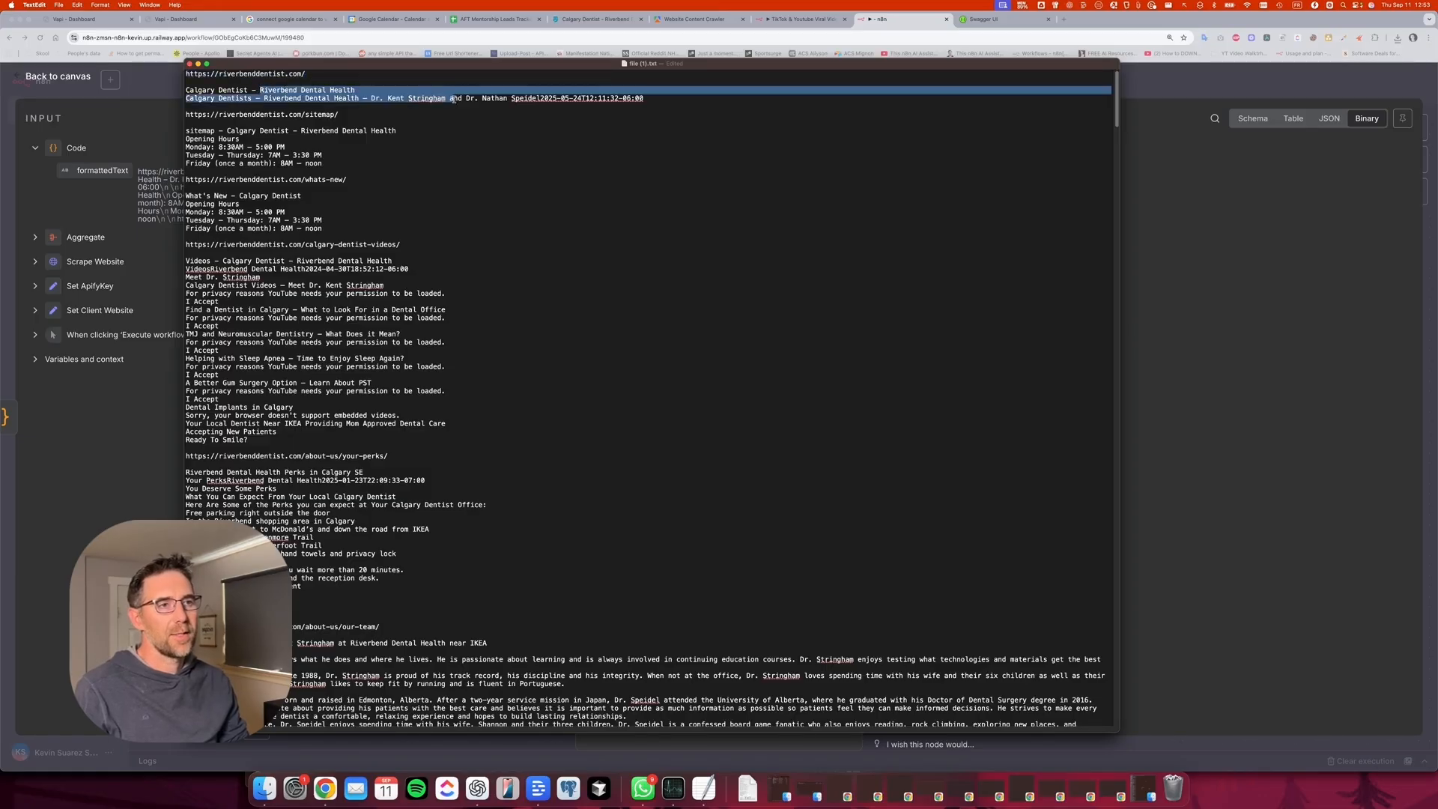
click(427, 156)
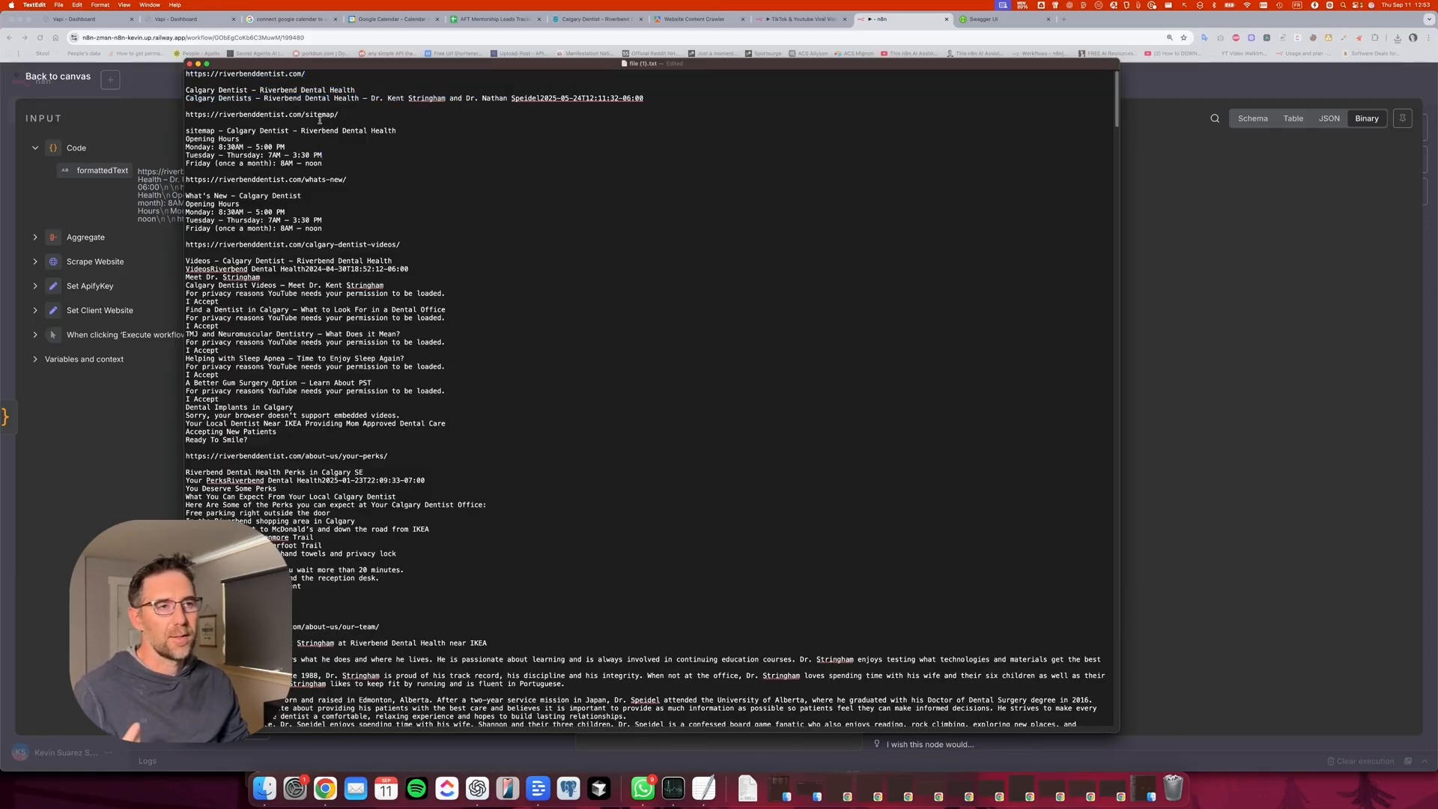
scroll(341, 142, down, 1)
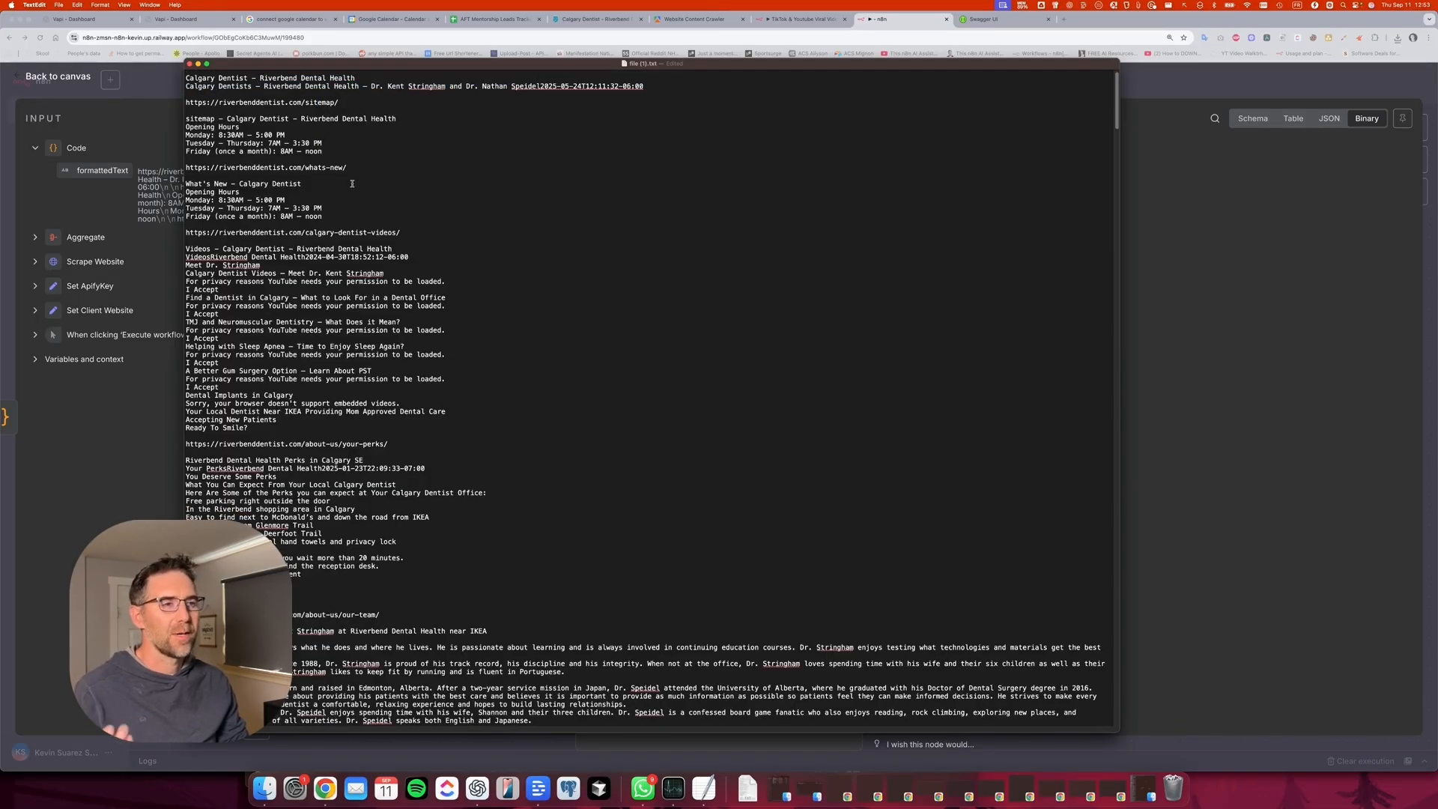
scroll(412, 277, down, 5)
scroll(371, 219, down, 7)
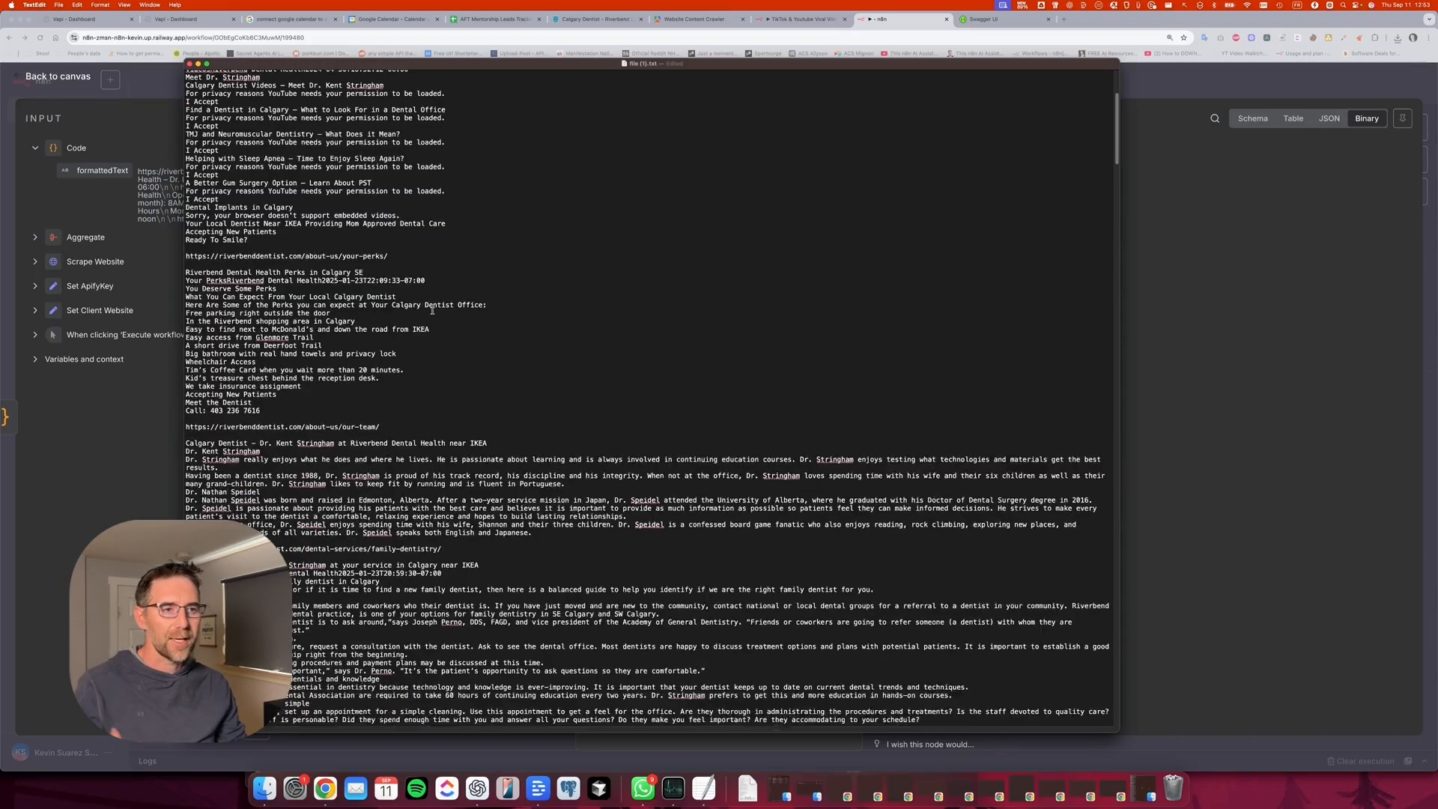
scroll(414, 332, down, 15)
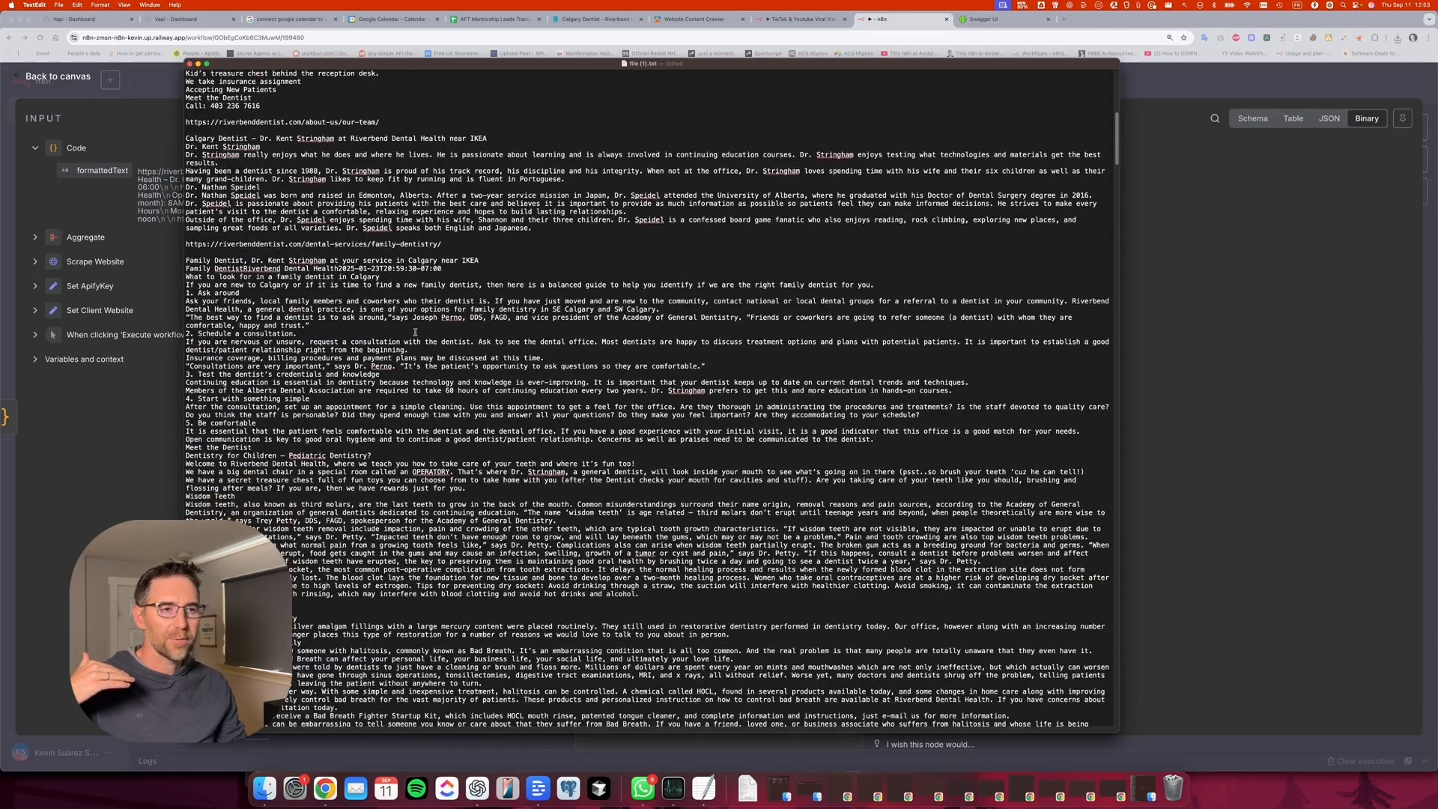
scroll(415, 332, down, 20)
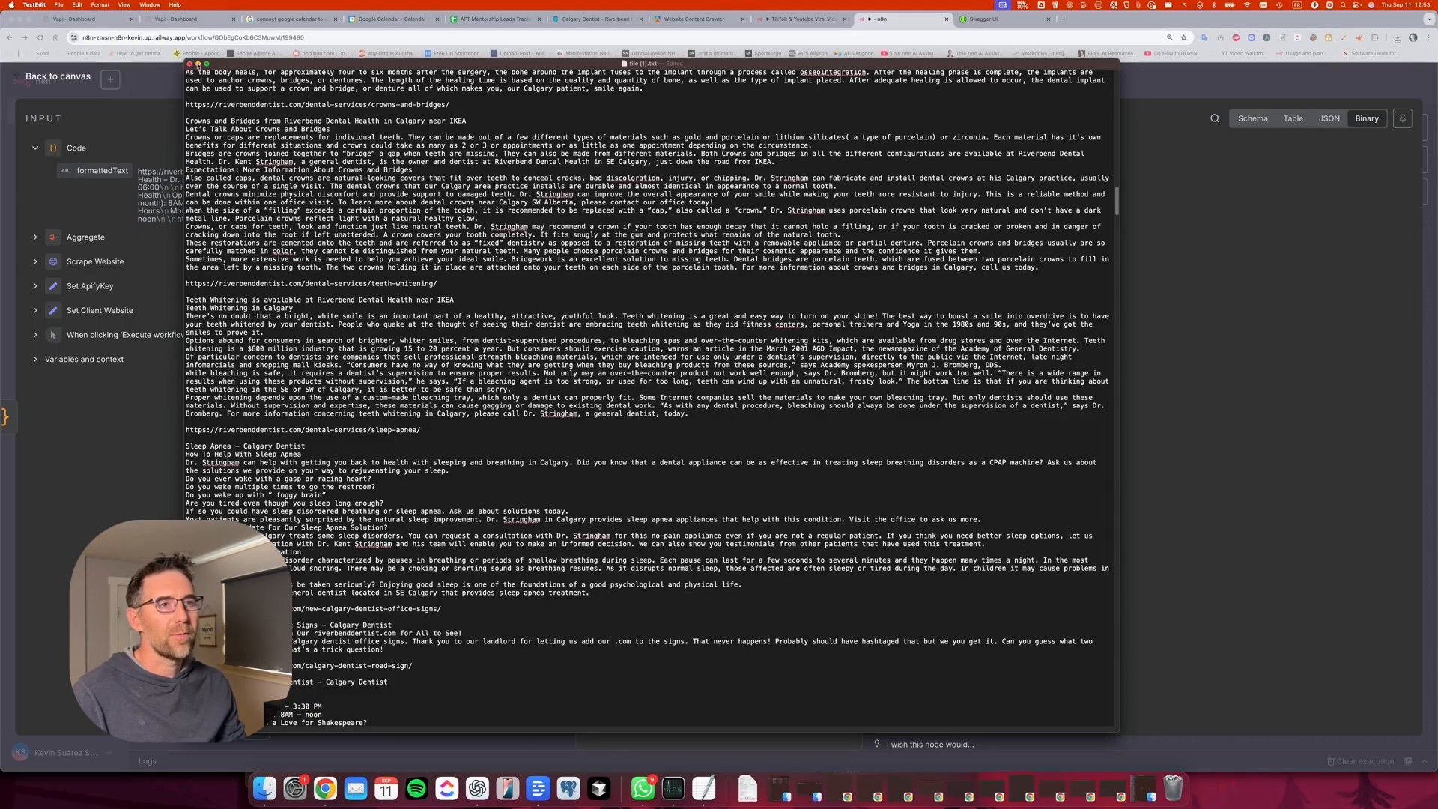
Back on the n8n canvas, check the ClientWebsite value in the Set Client Website node and close the node.
click(58, 75)
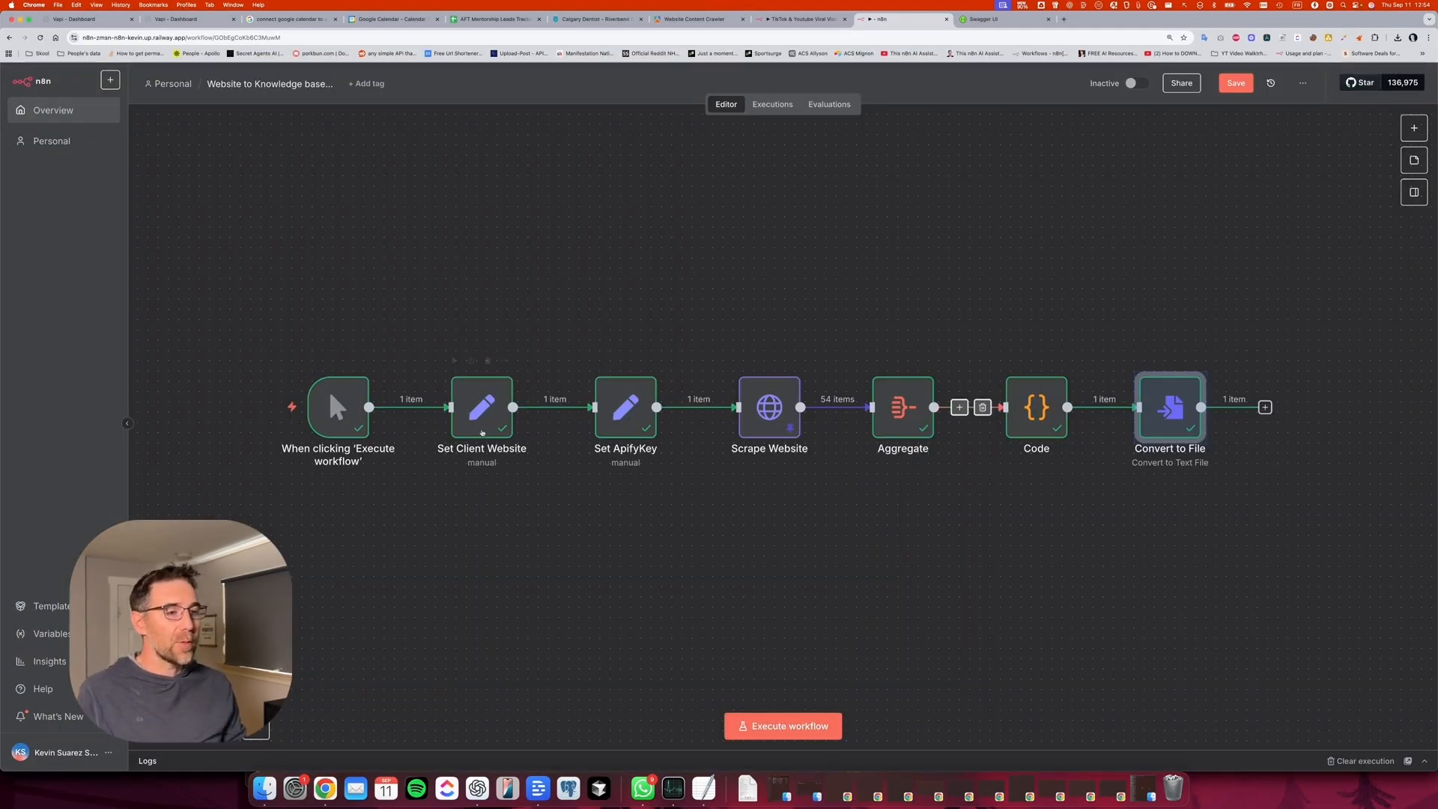
double_click(487, 426)
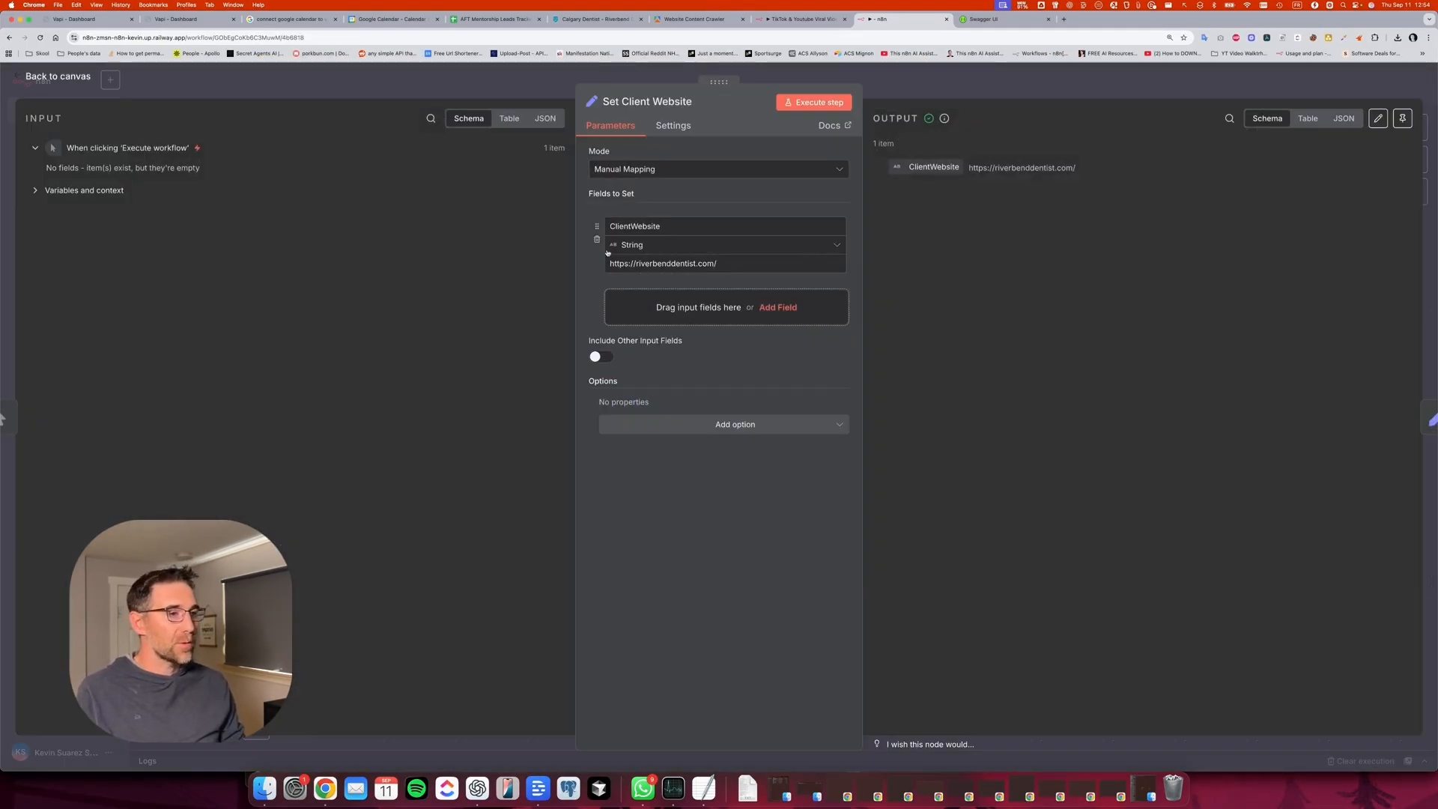
click(1050, 81)
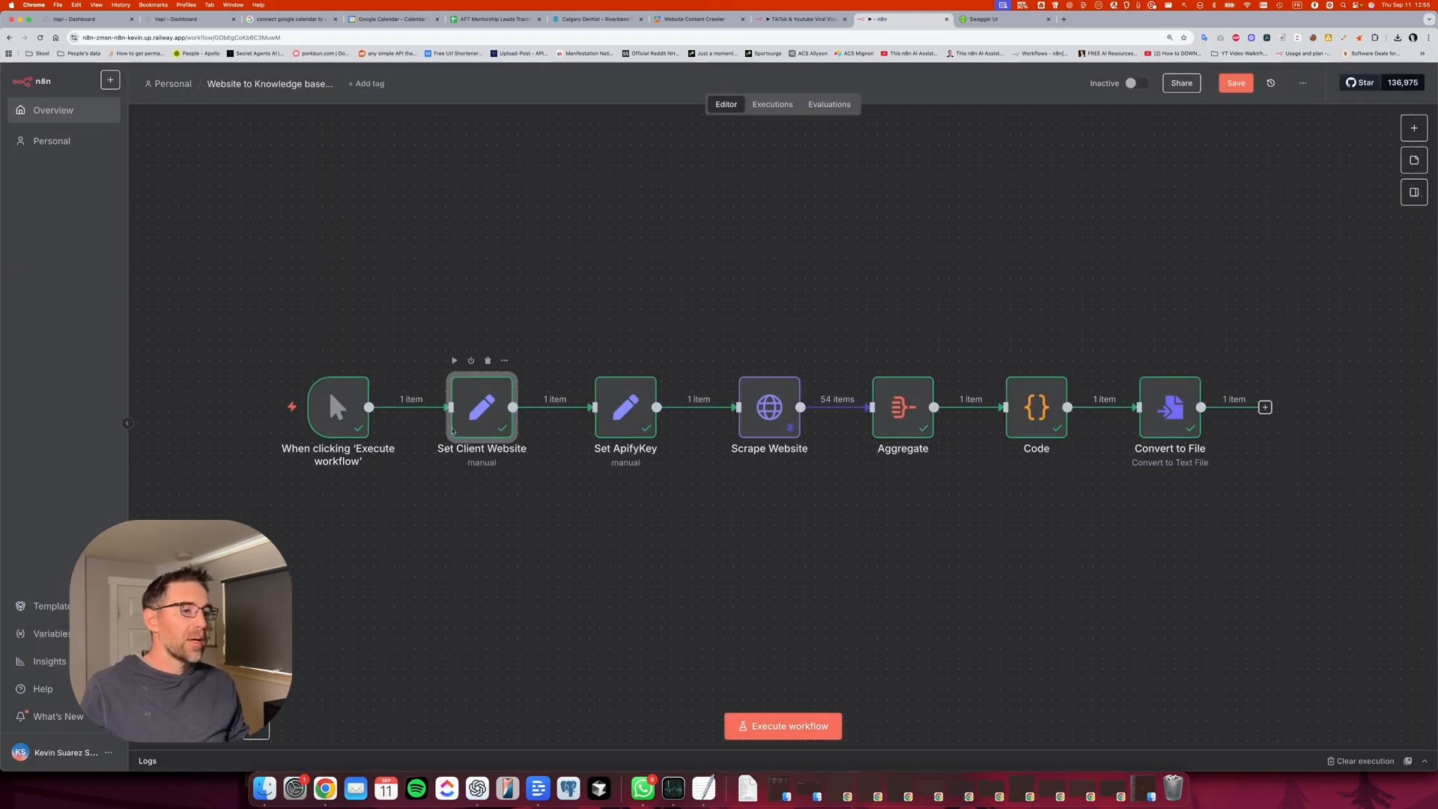